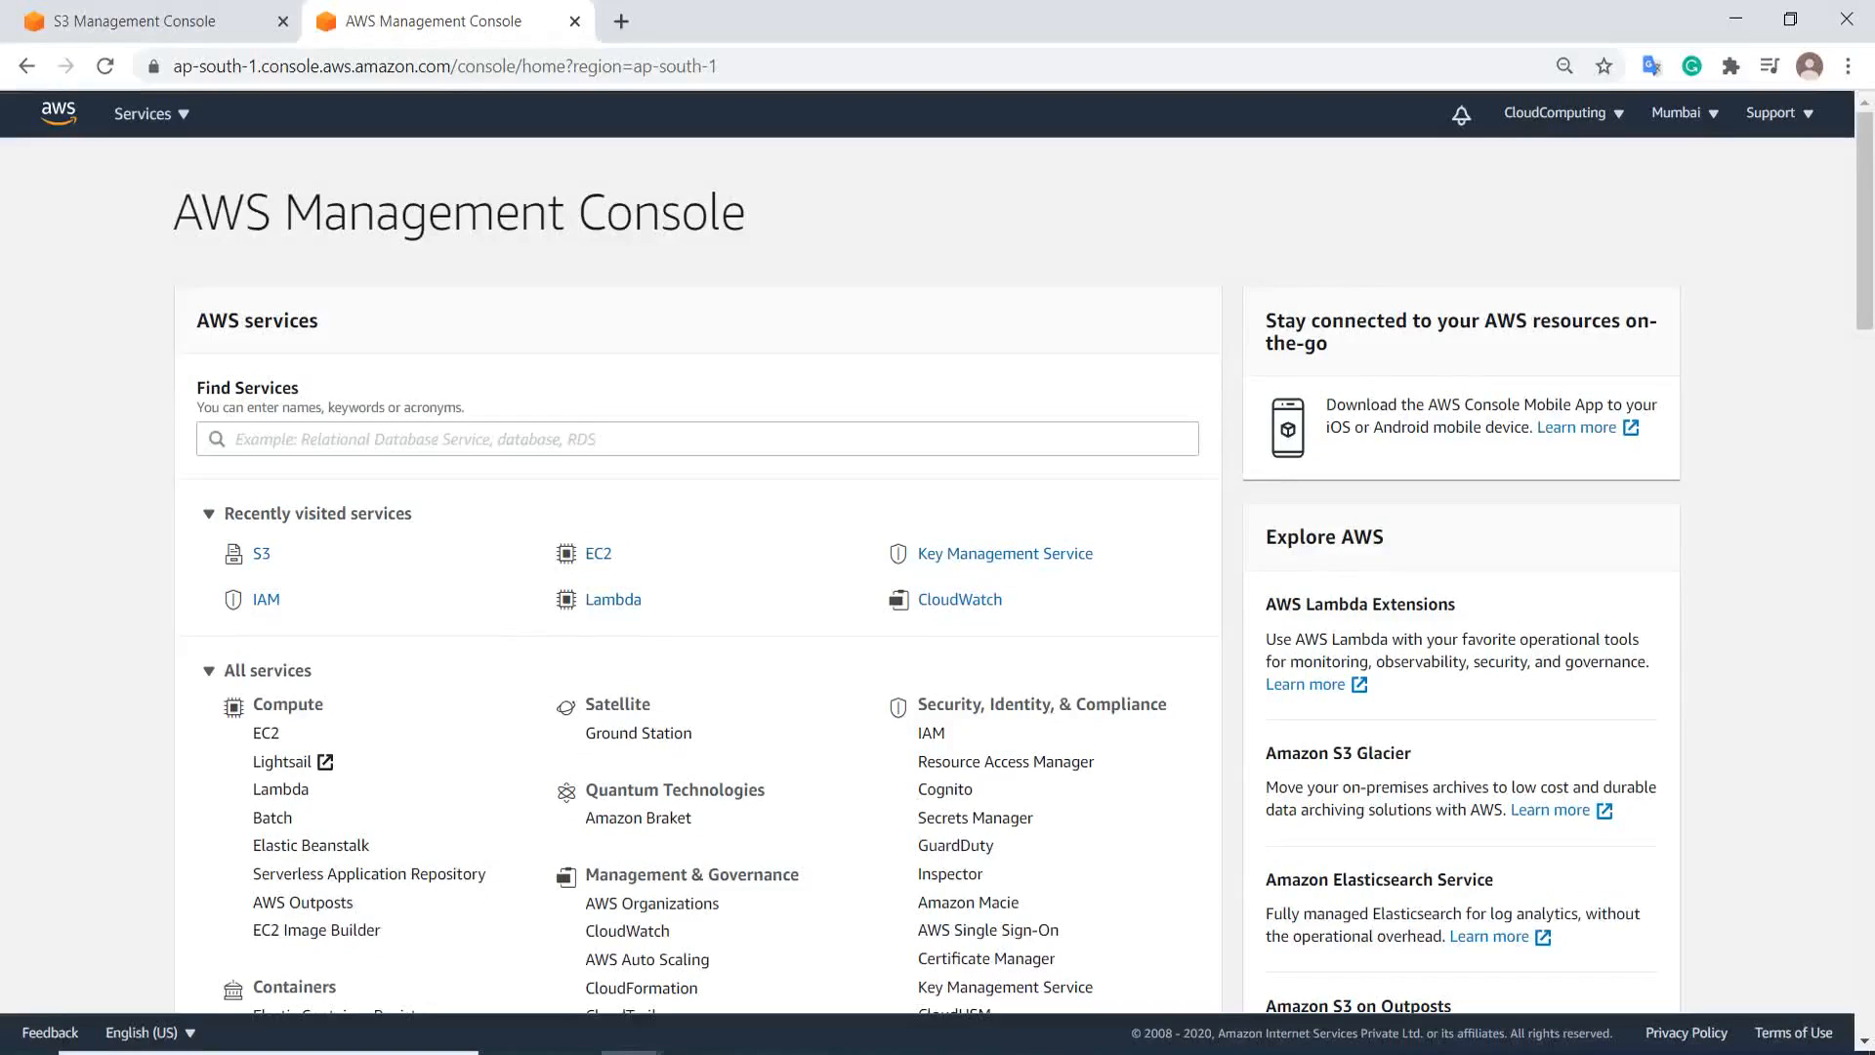
- Open the S3 service and start creating a bucket named cloudcomputefirstbucket in the Asia Pacific (Mumbai) region
click(261, 553)
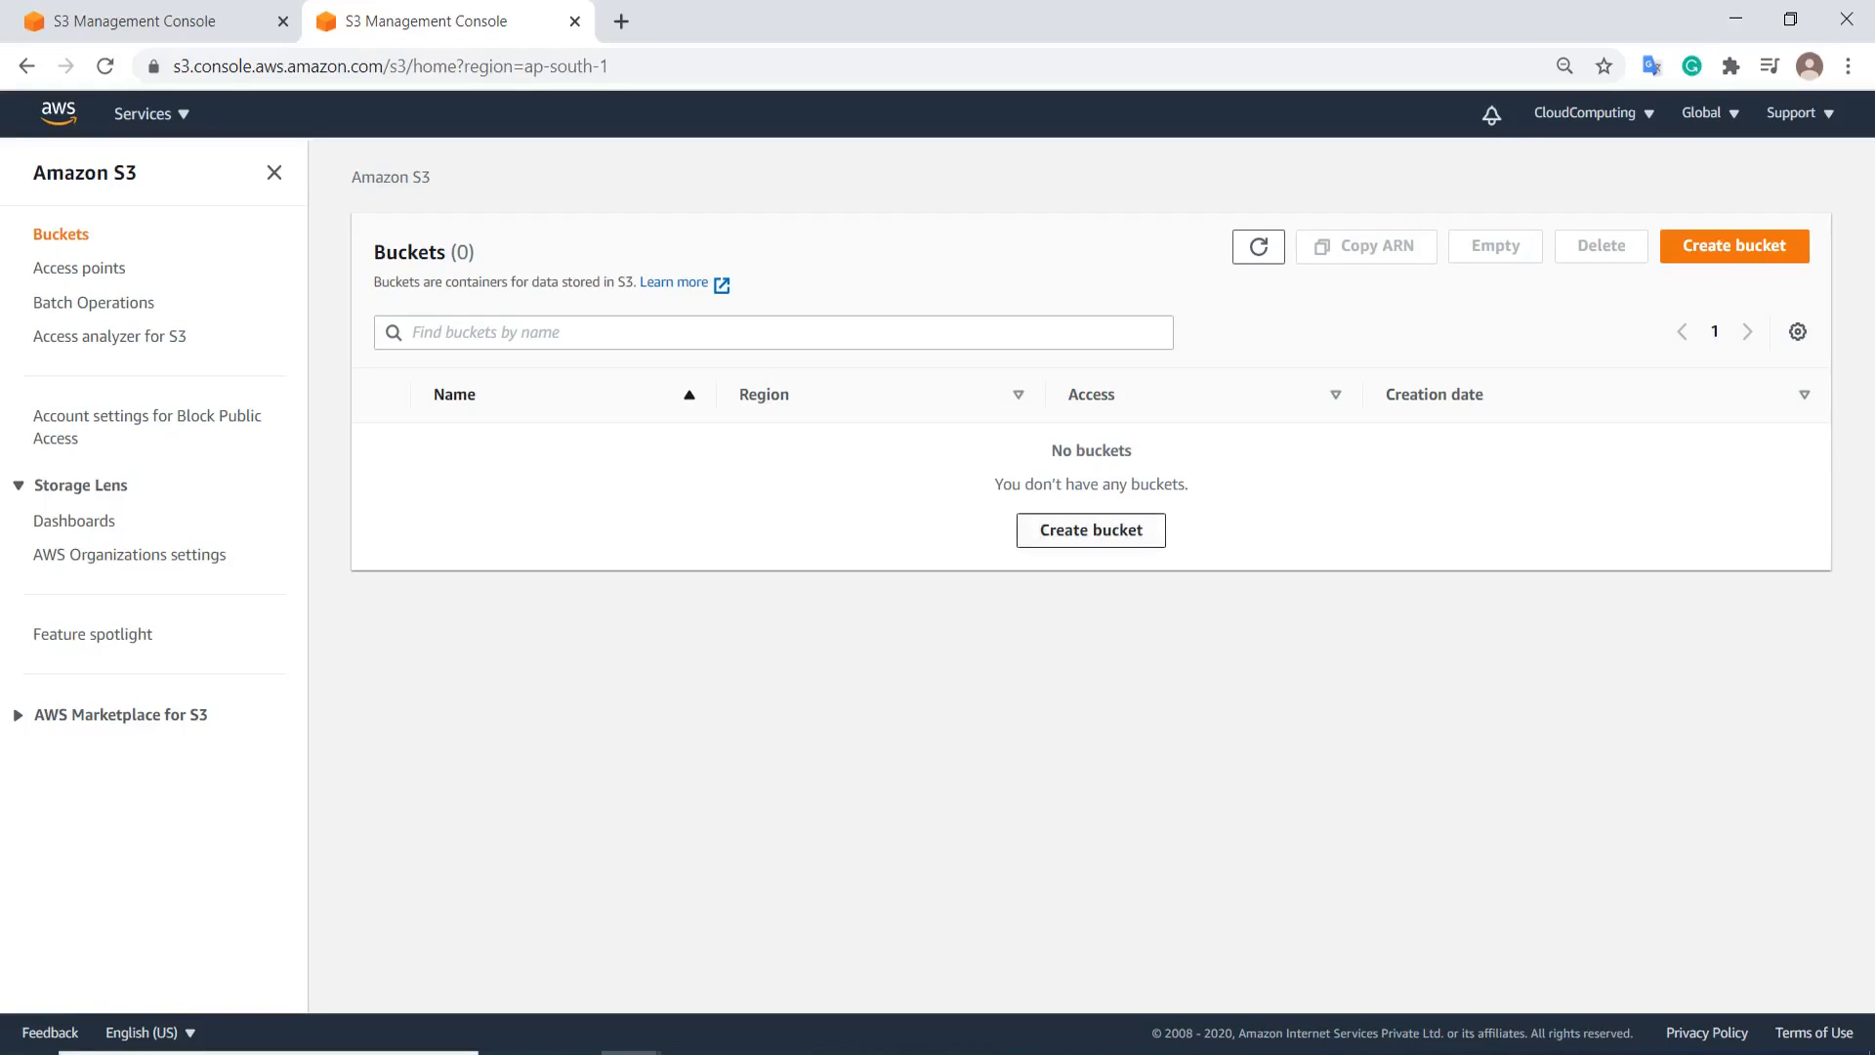
click(1091, 530)
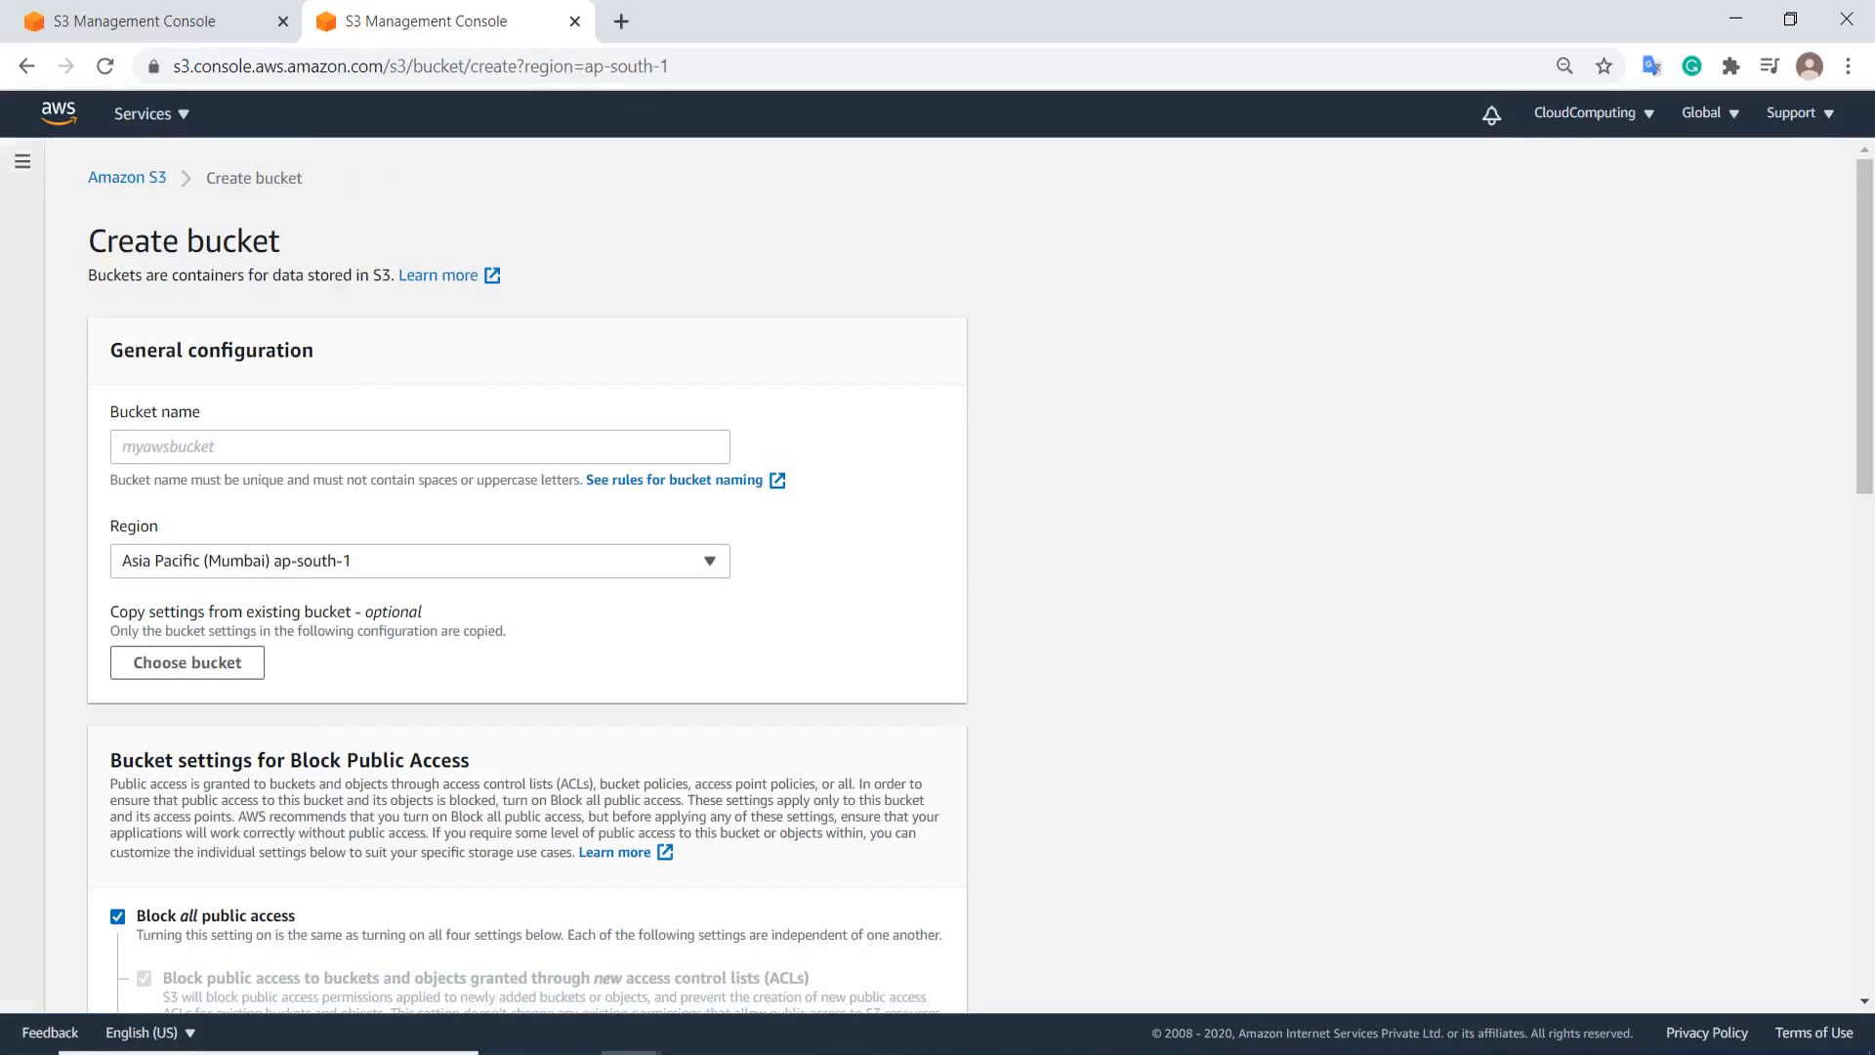
click(420, 446)
text(clo)
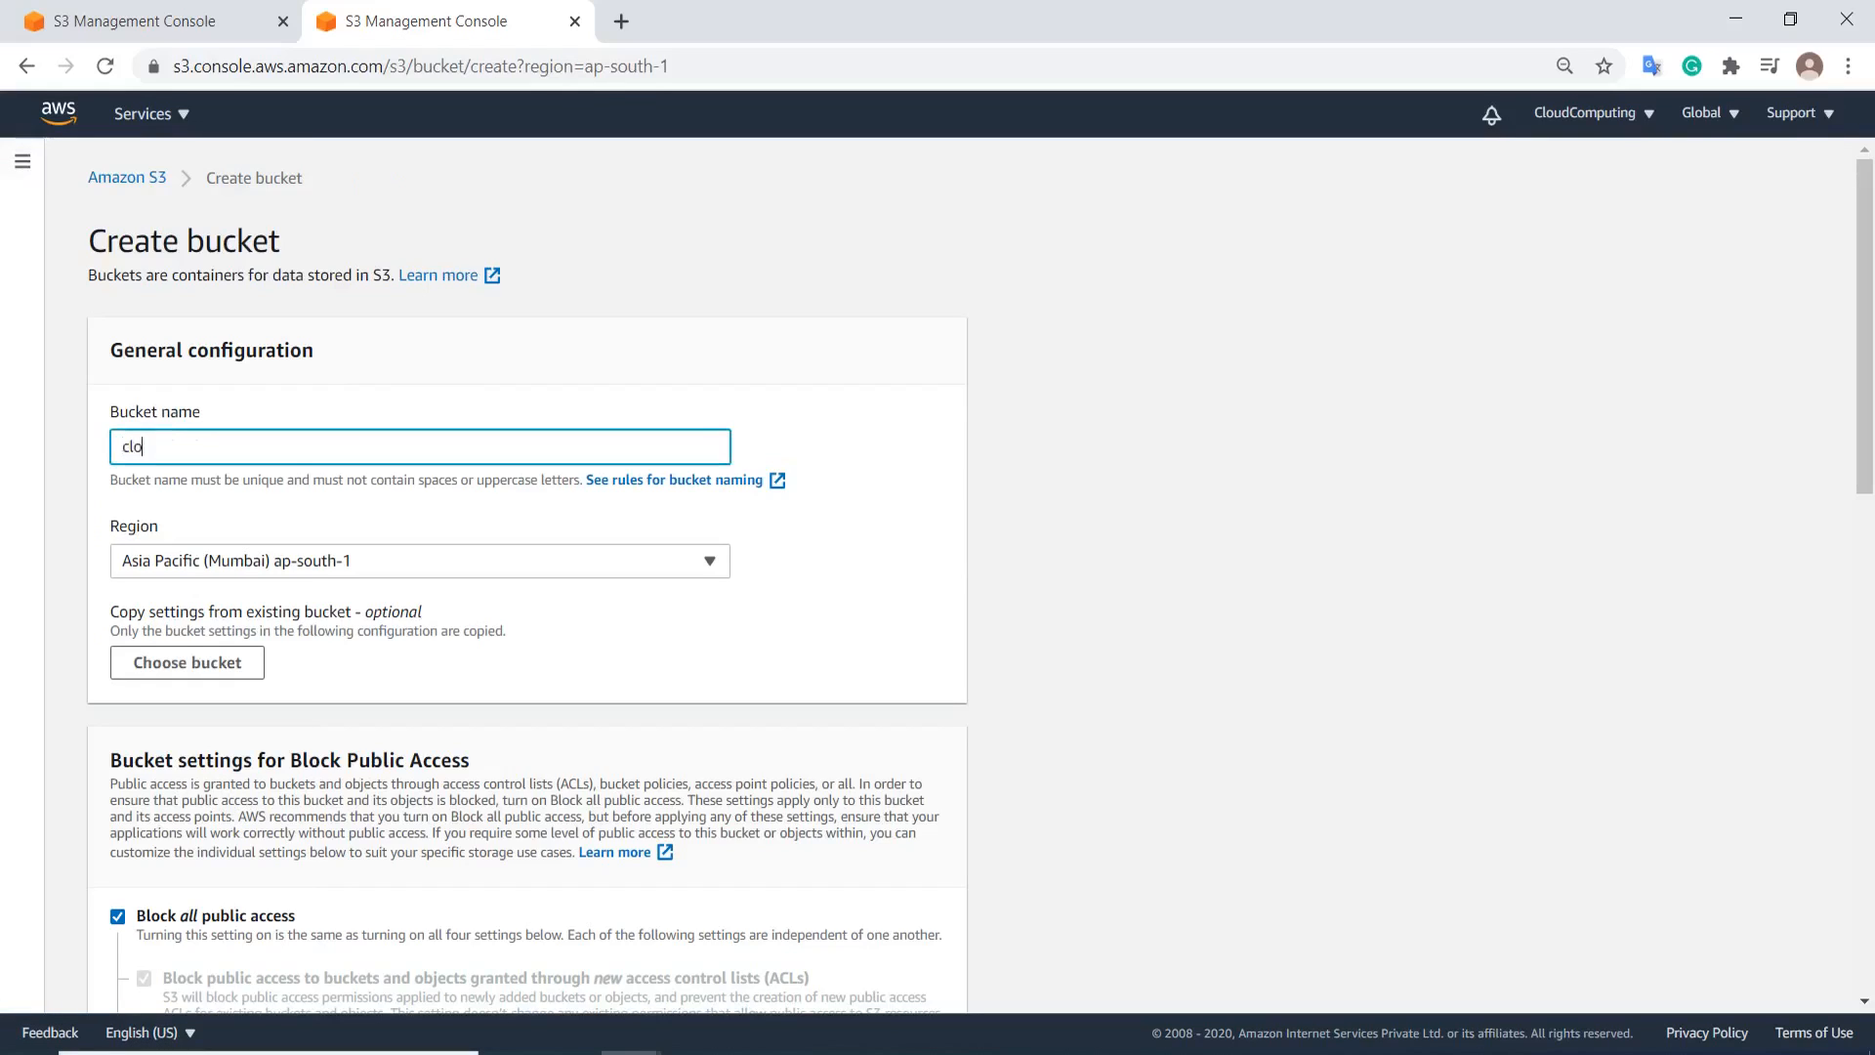
text(udcomputefirstbiucket)
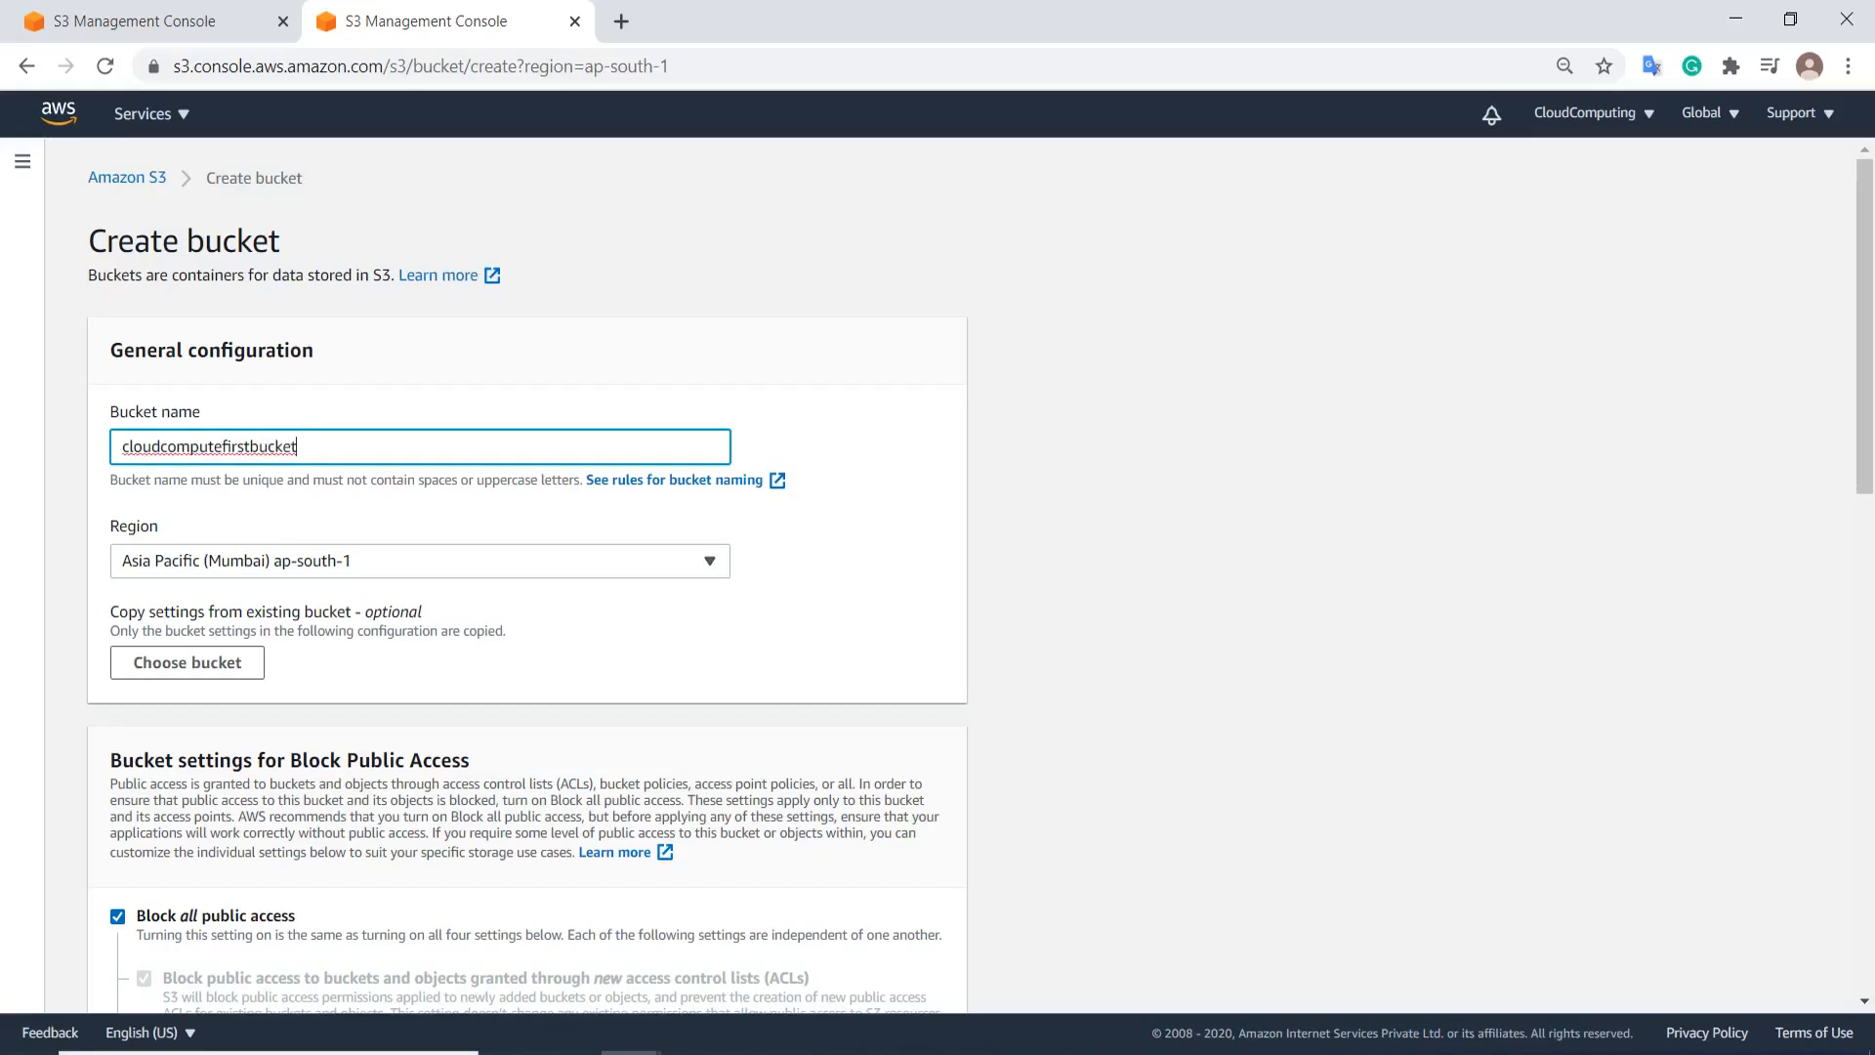
scroll(527, 576, down, 5)
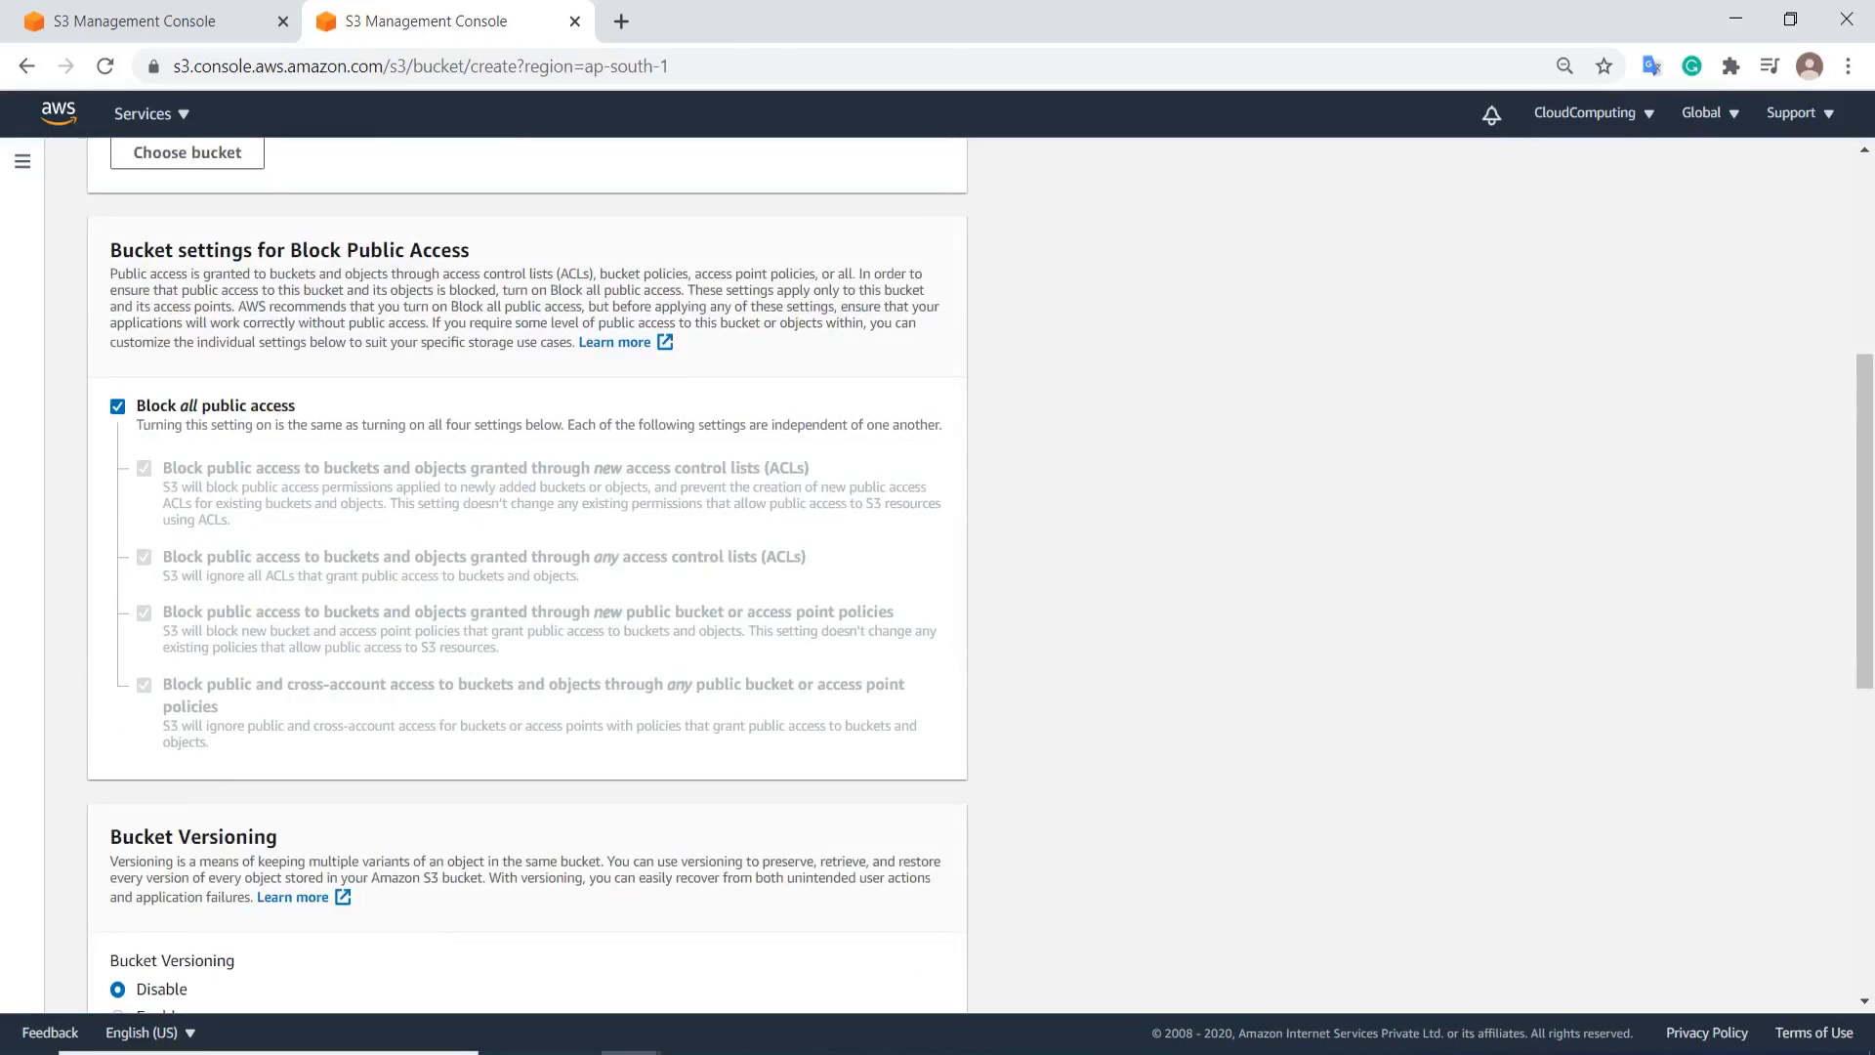
scroll(528, 576, down, 5)
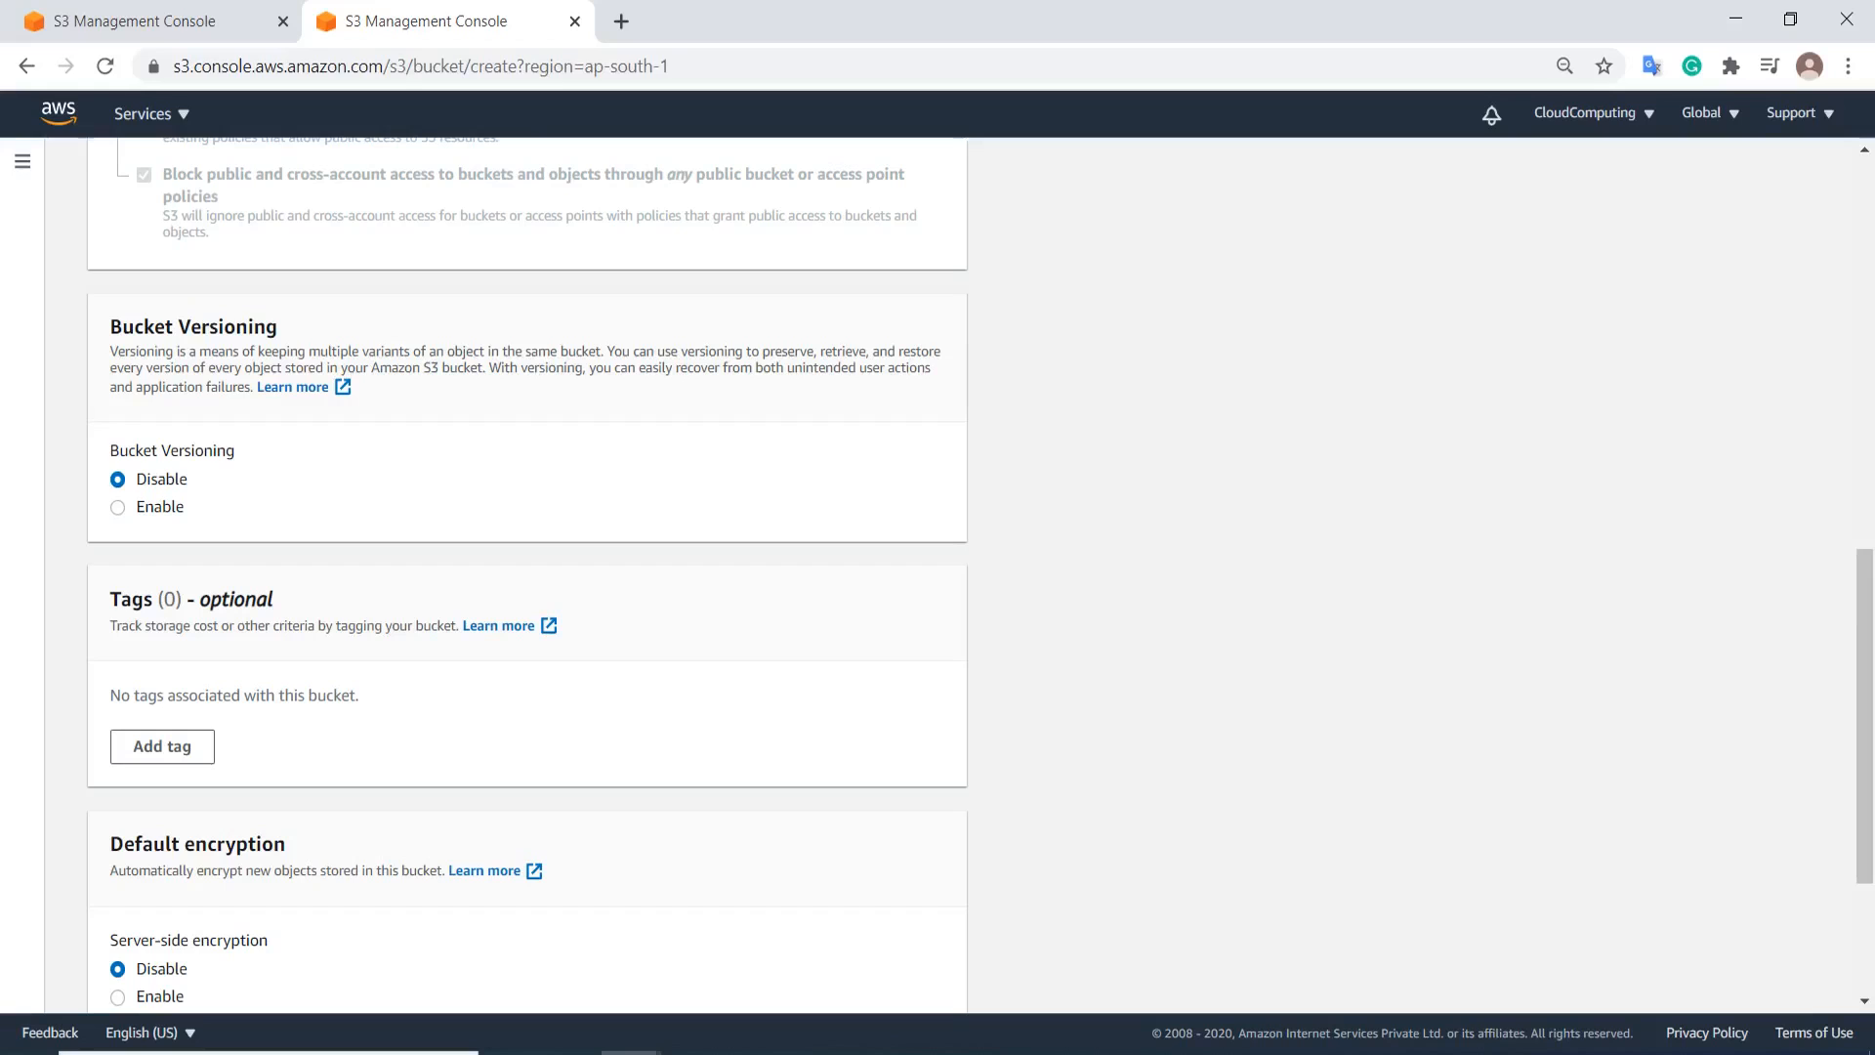
click(117, 507)
scroll(527, 576, down, 3)
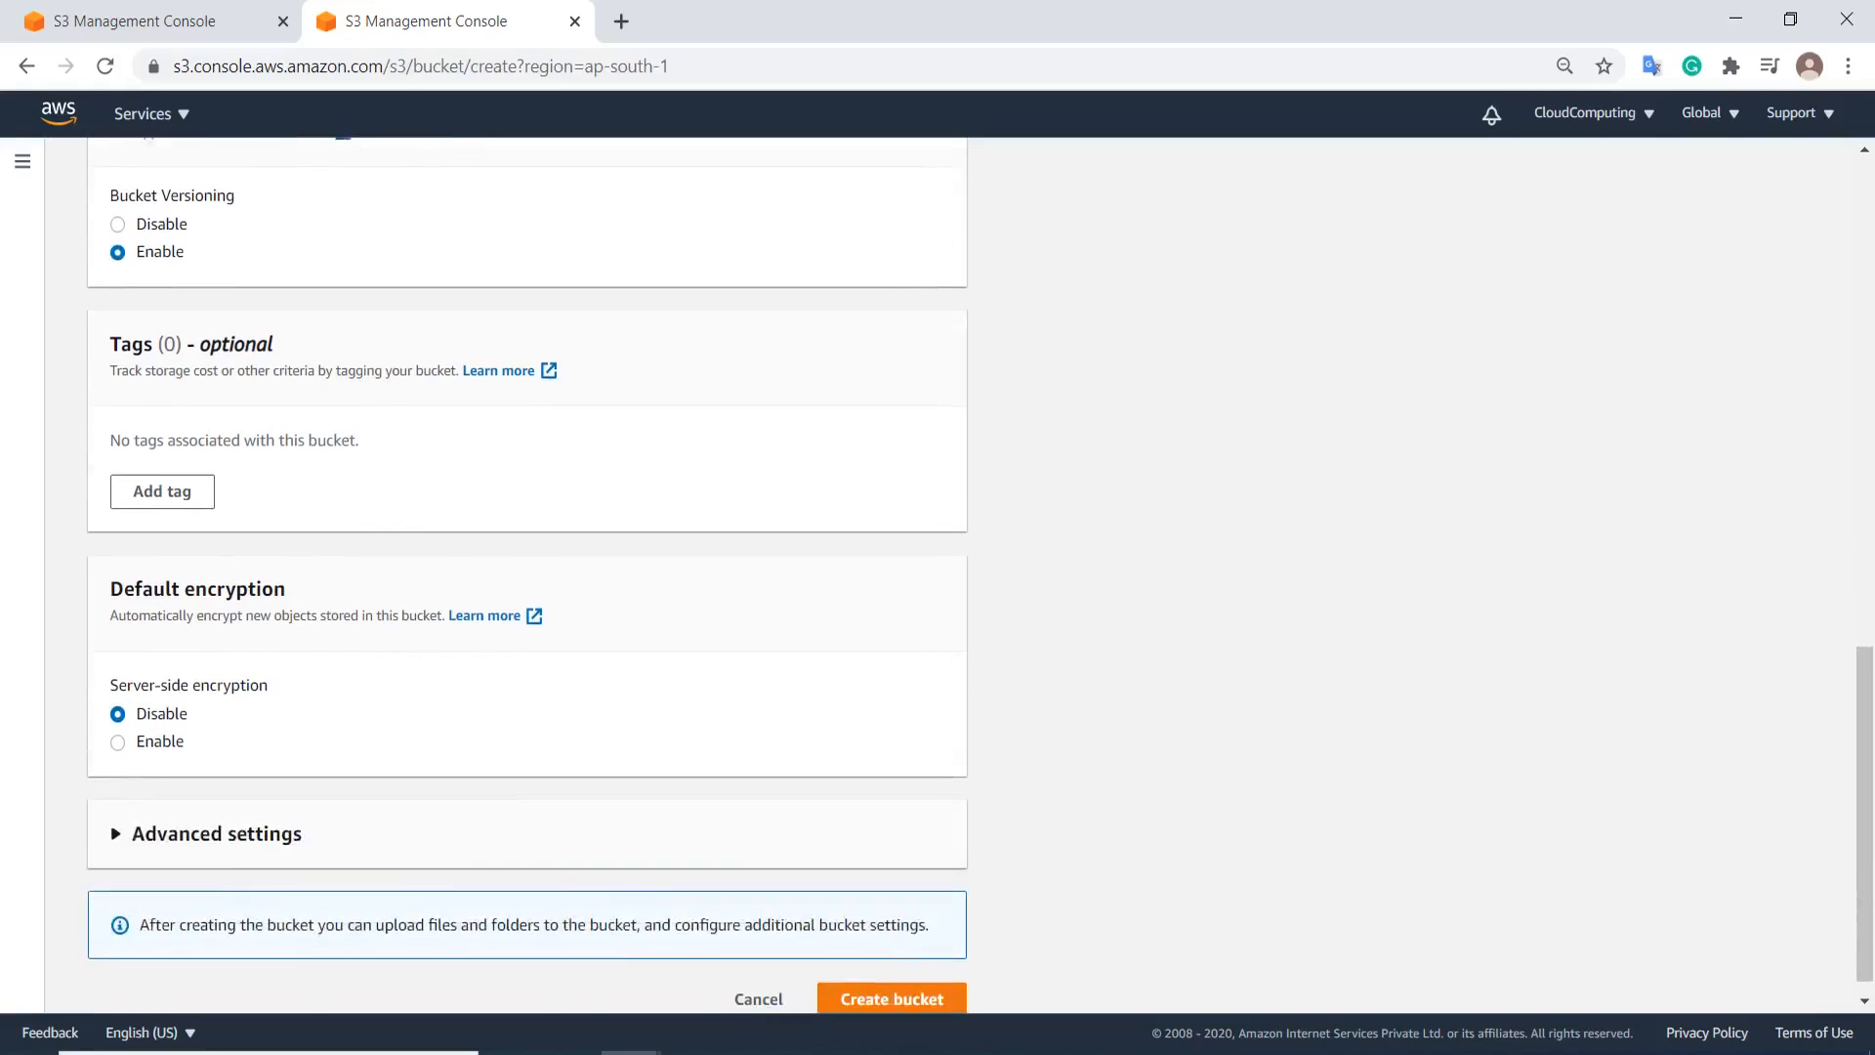
scroll(527, 576, up, 1)
click(117, 352)
scroll(527, 577, down, 1)
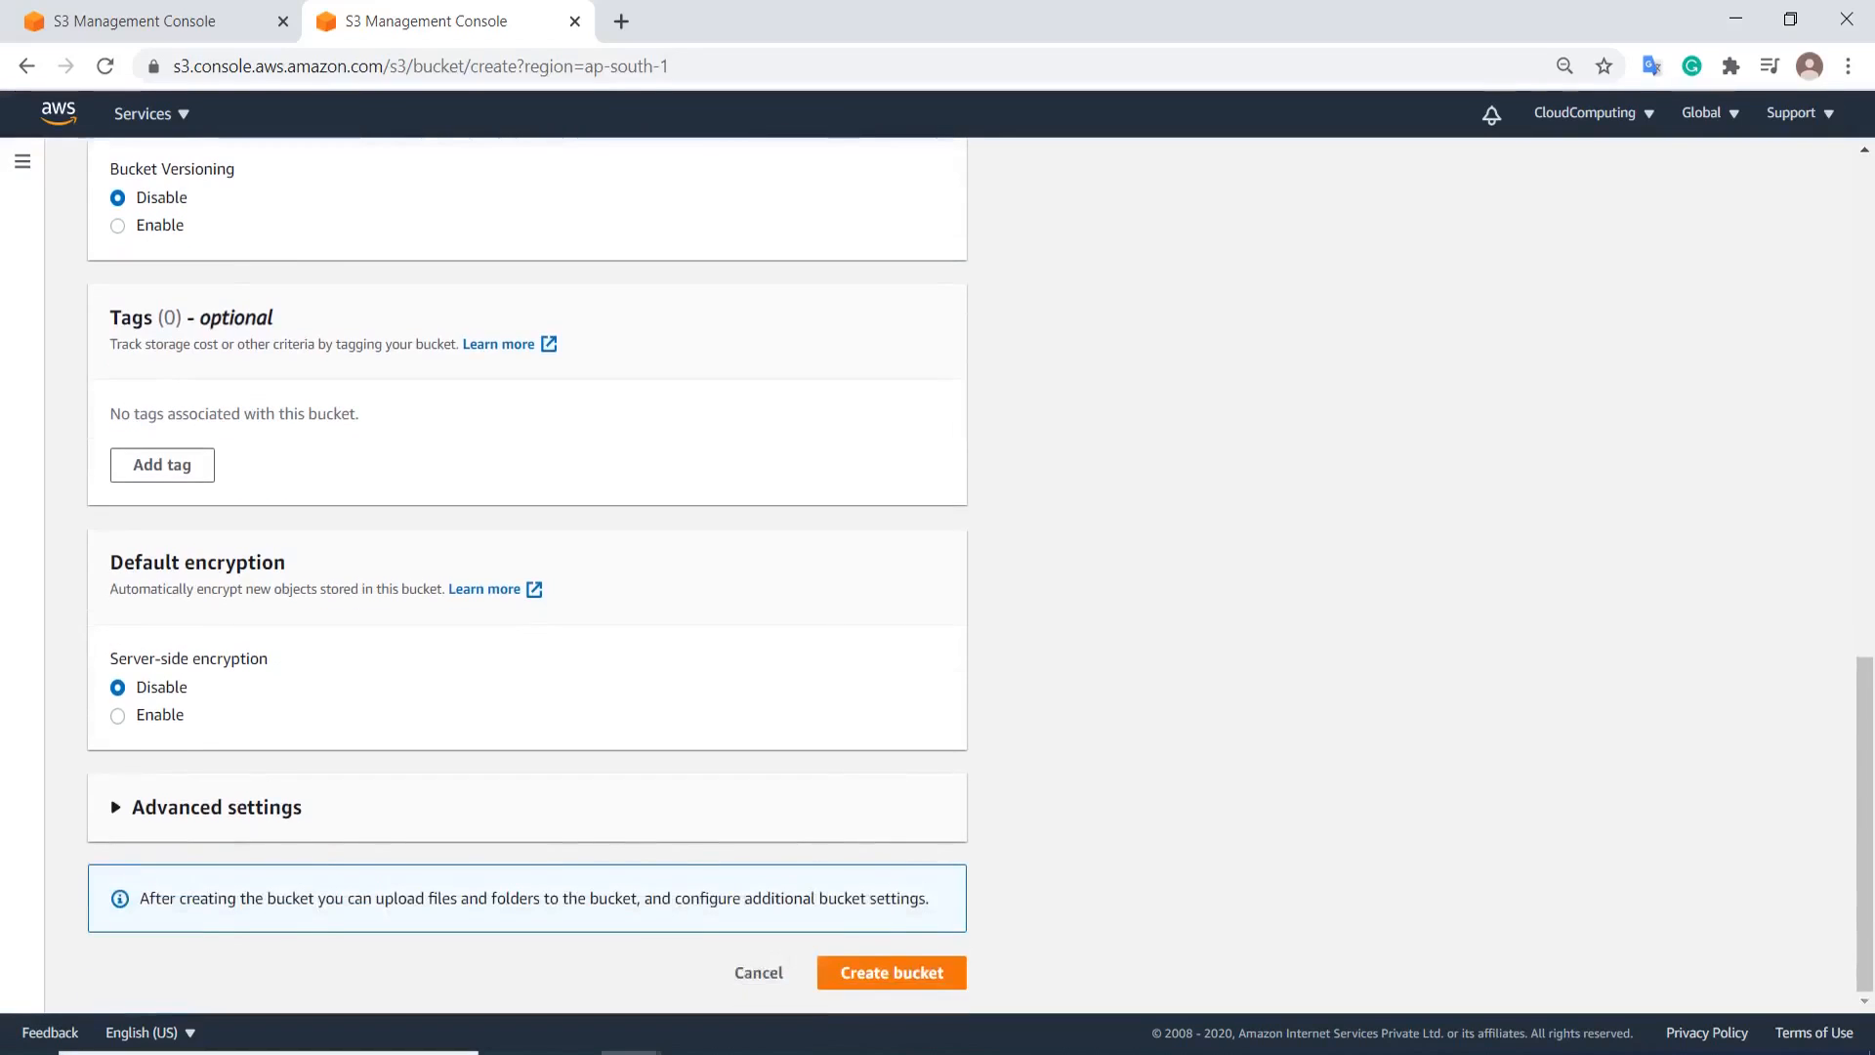
- Review the bucket settings, expand the advanced settings and create the bucket with Bucket Versioning disabled
scroll(528, 577, up, 4)
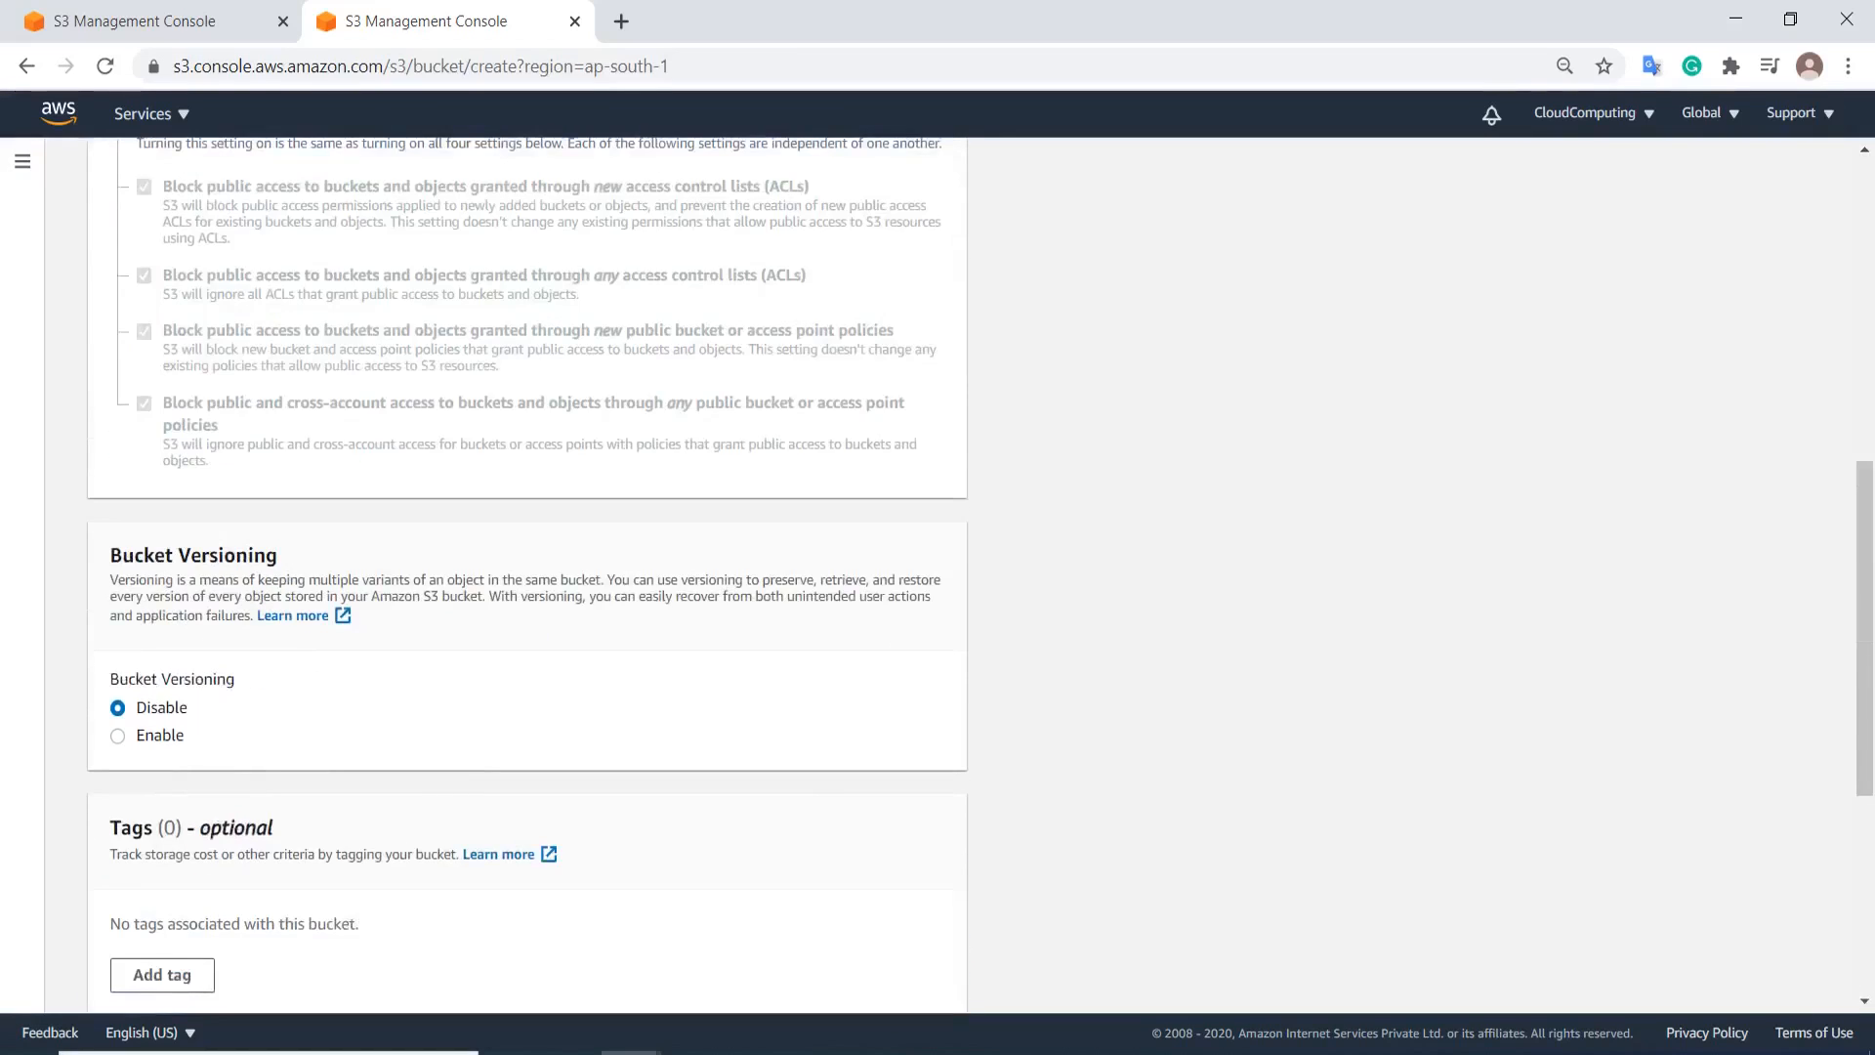
scroll(528, 576, down, 4)
scroll(527, 576, up, 9)
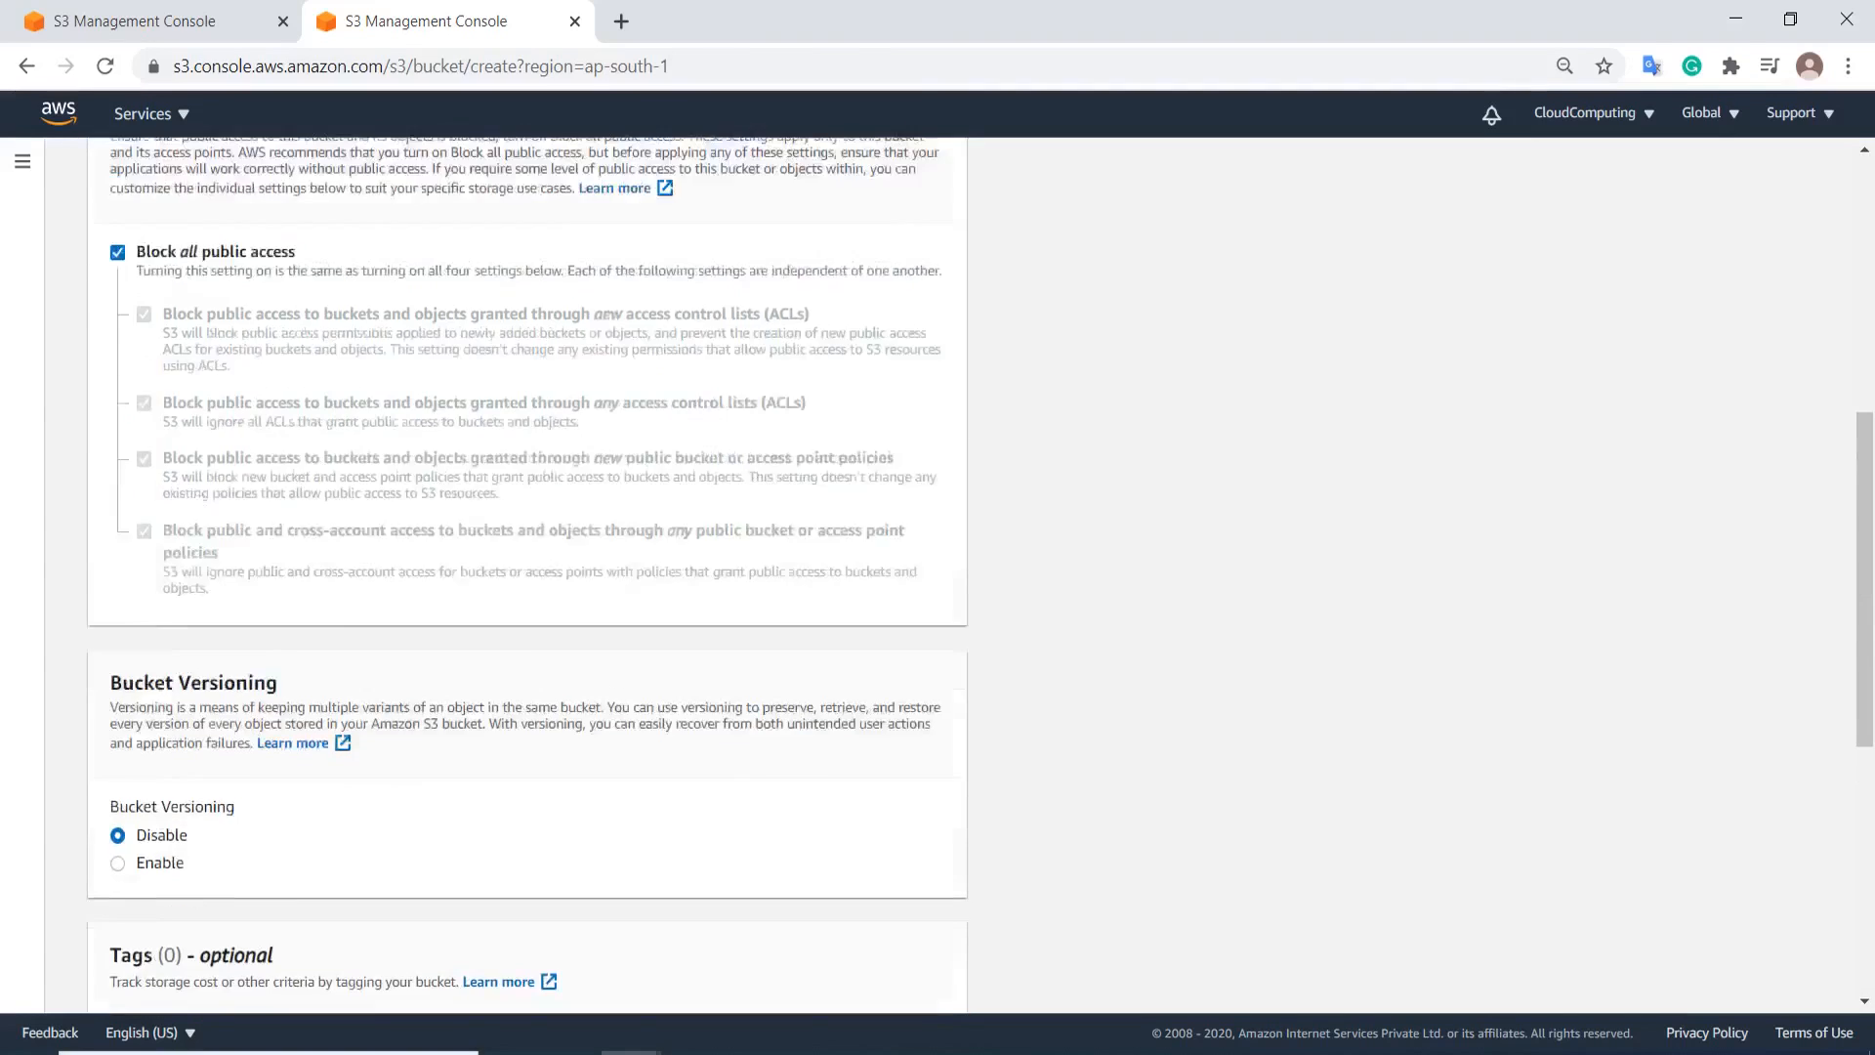
scroll(527, 576, down, 9)
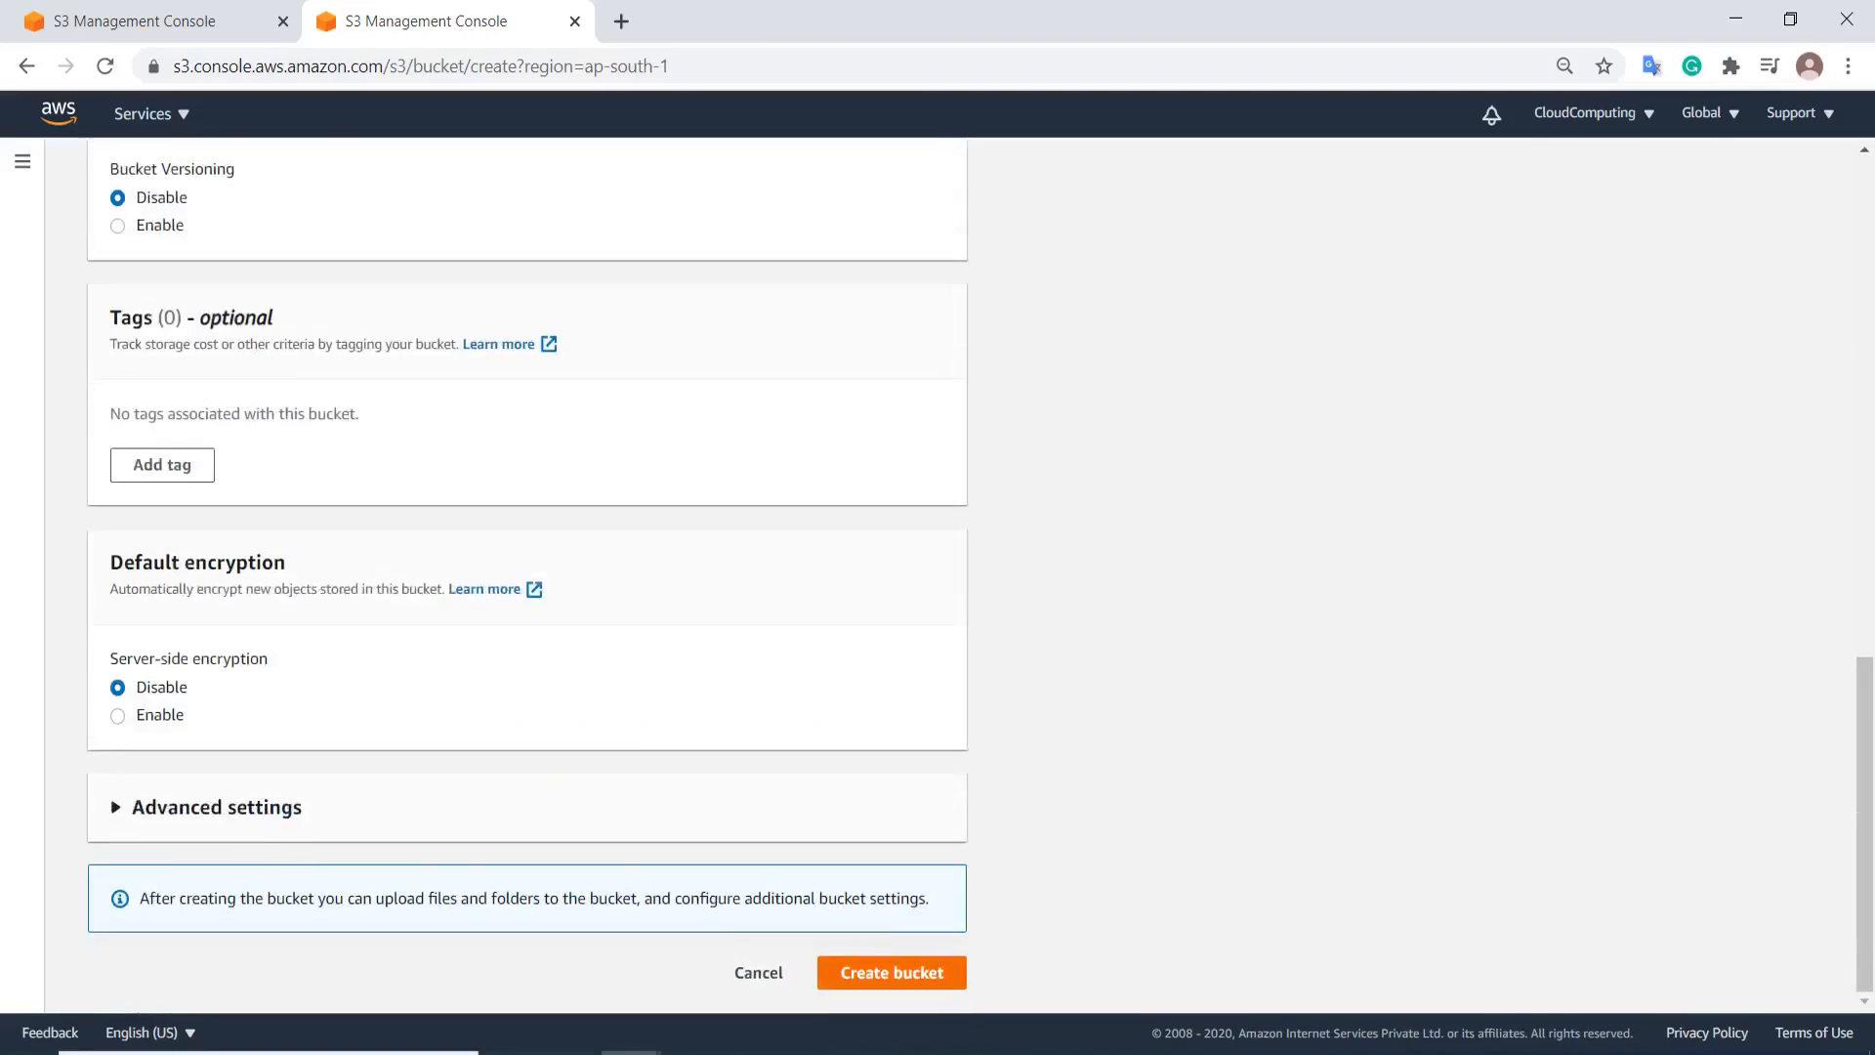
click(216, 807)
scroll(527, 576, down, 3)
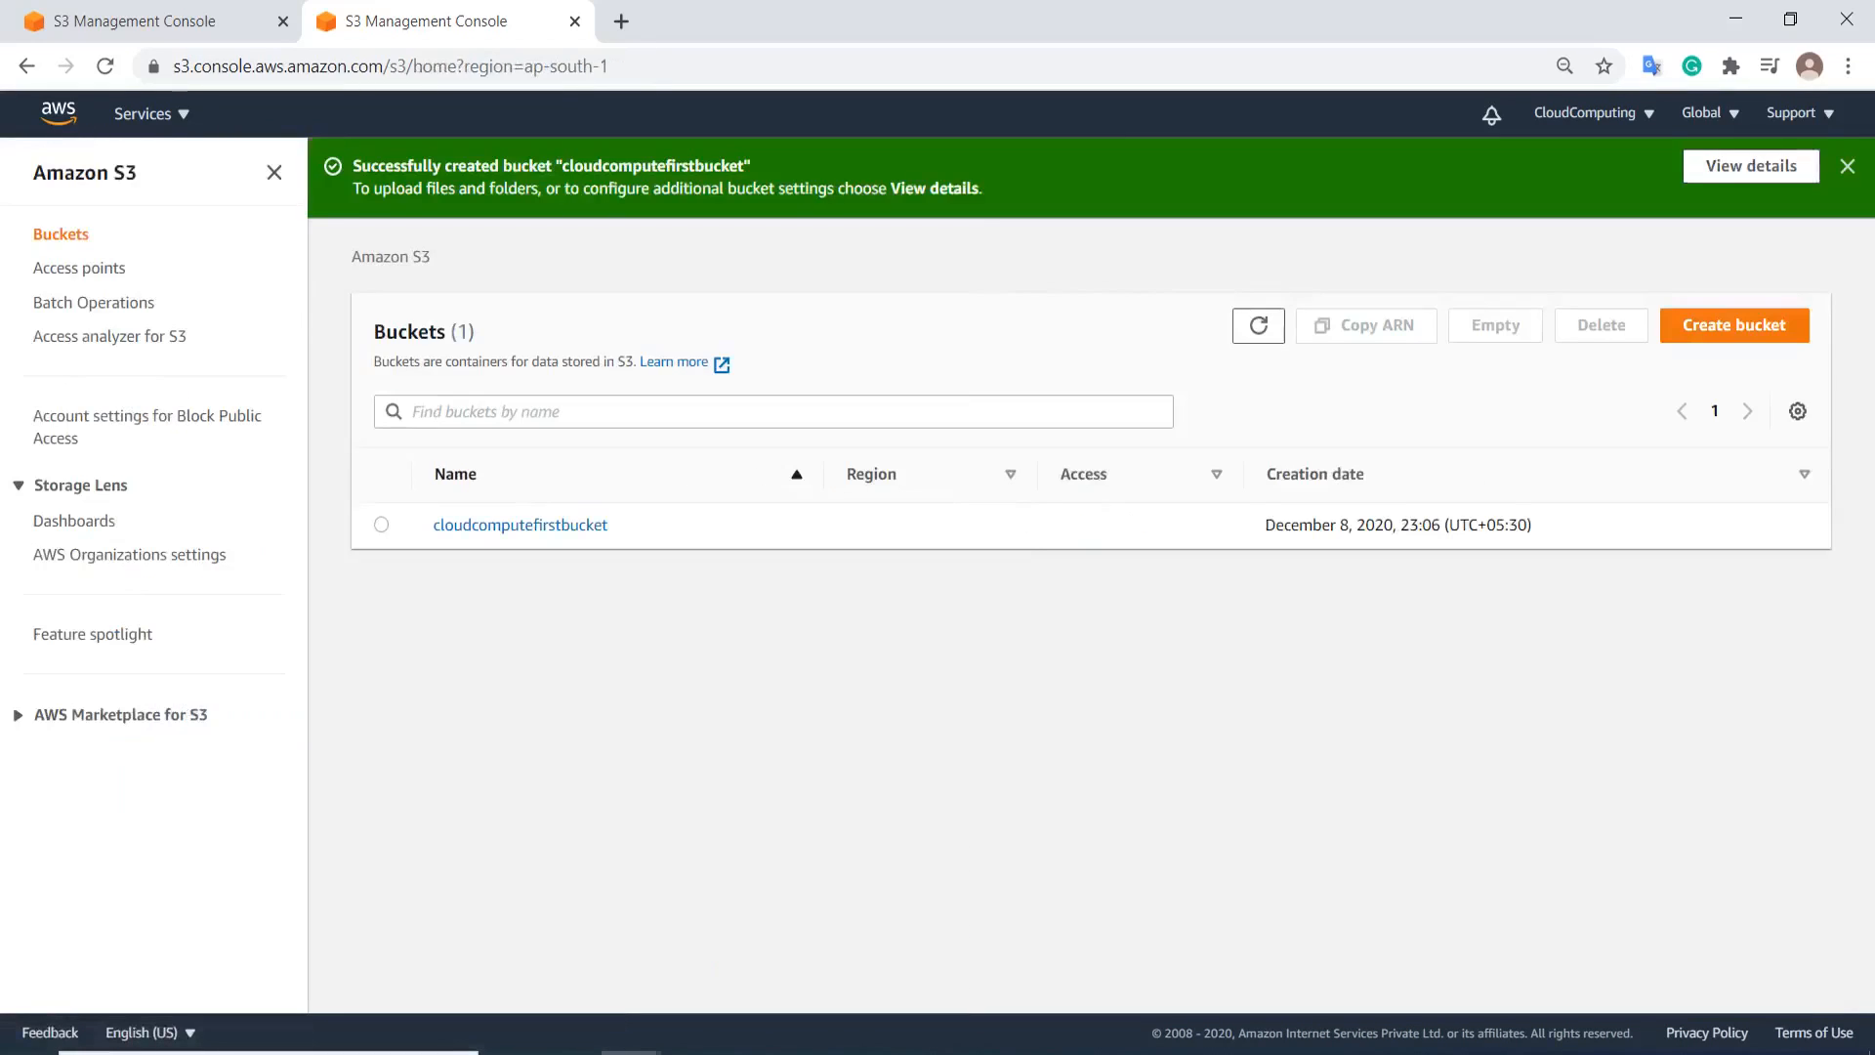
- Open cloudcomputefirstbucket, examine its properties and the Bucket Versioning options without changing them, and return to its objects
click(546, 526)
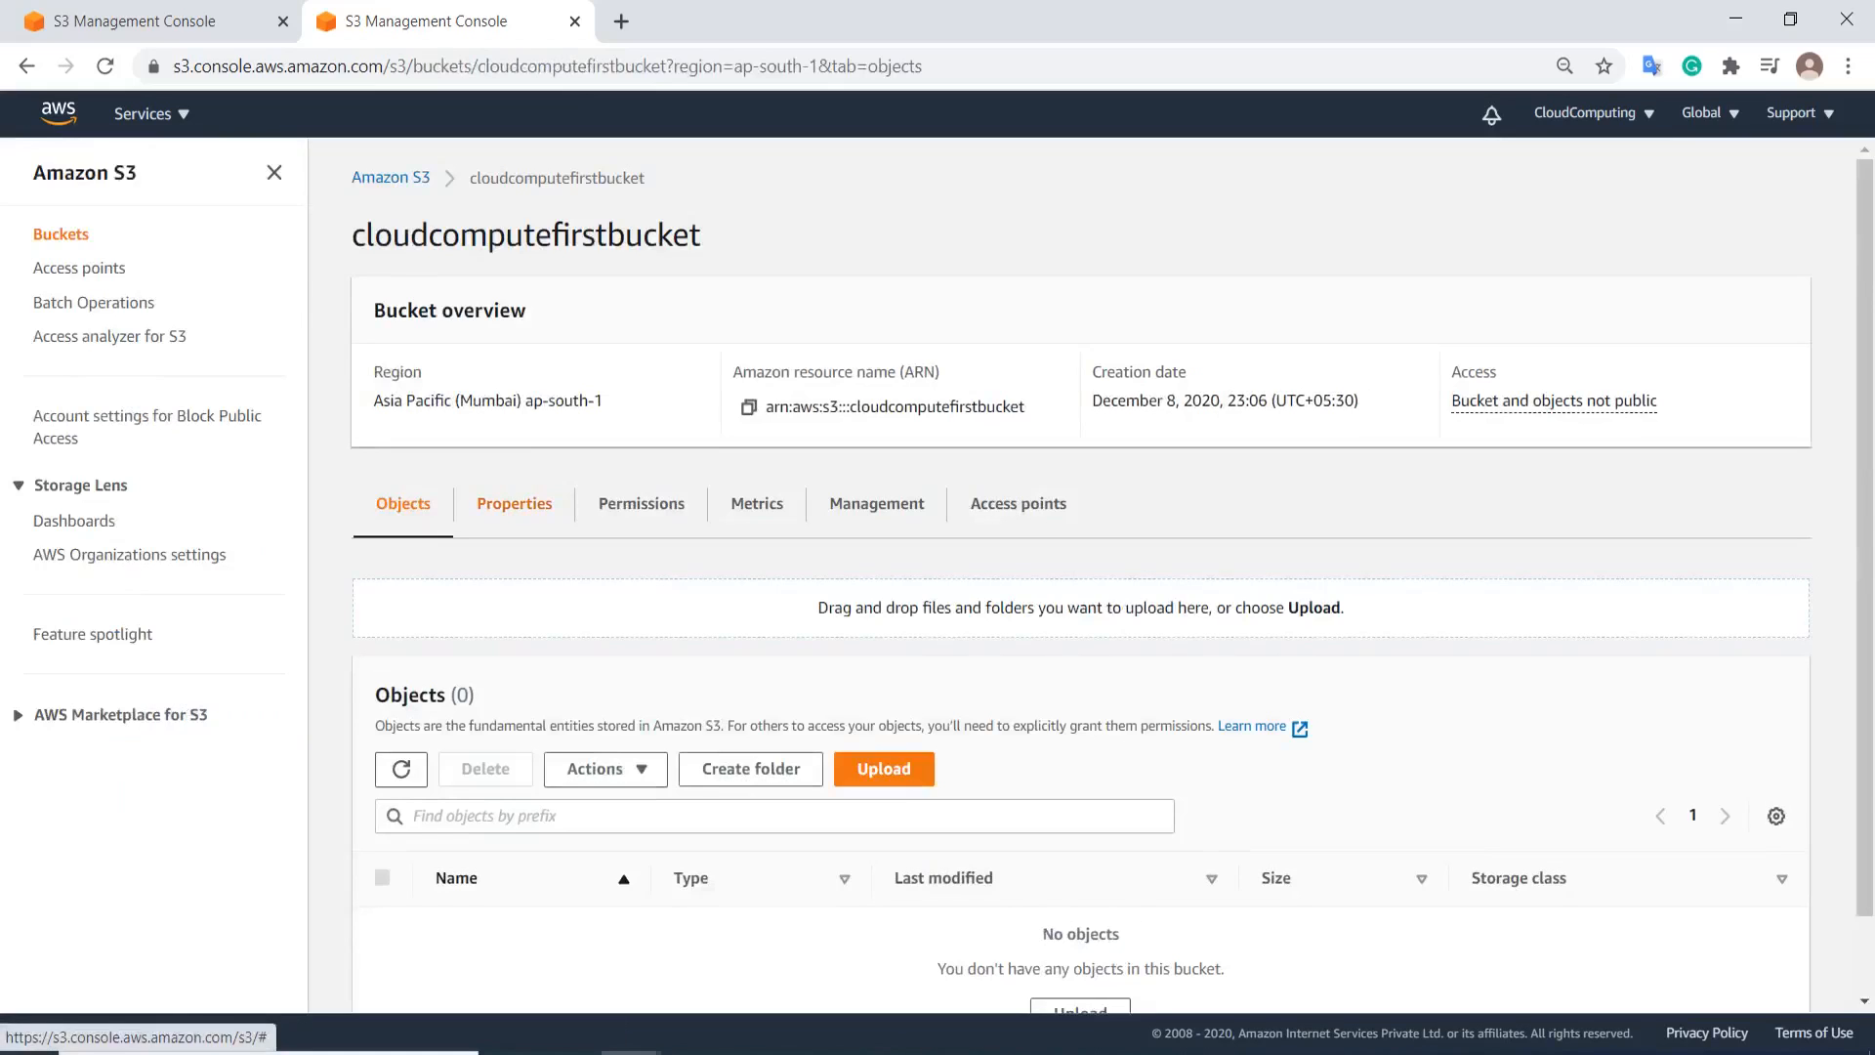
click(514, 502)
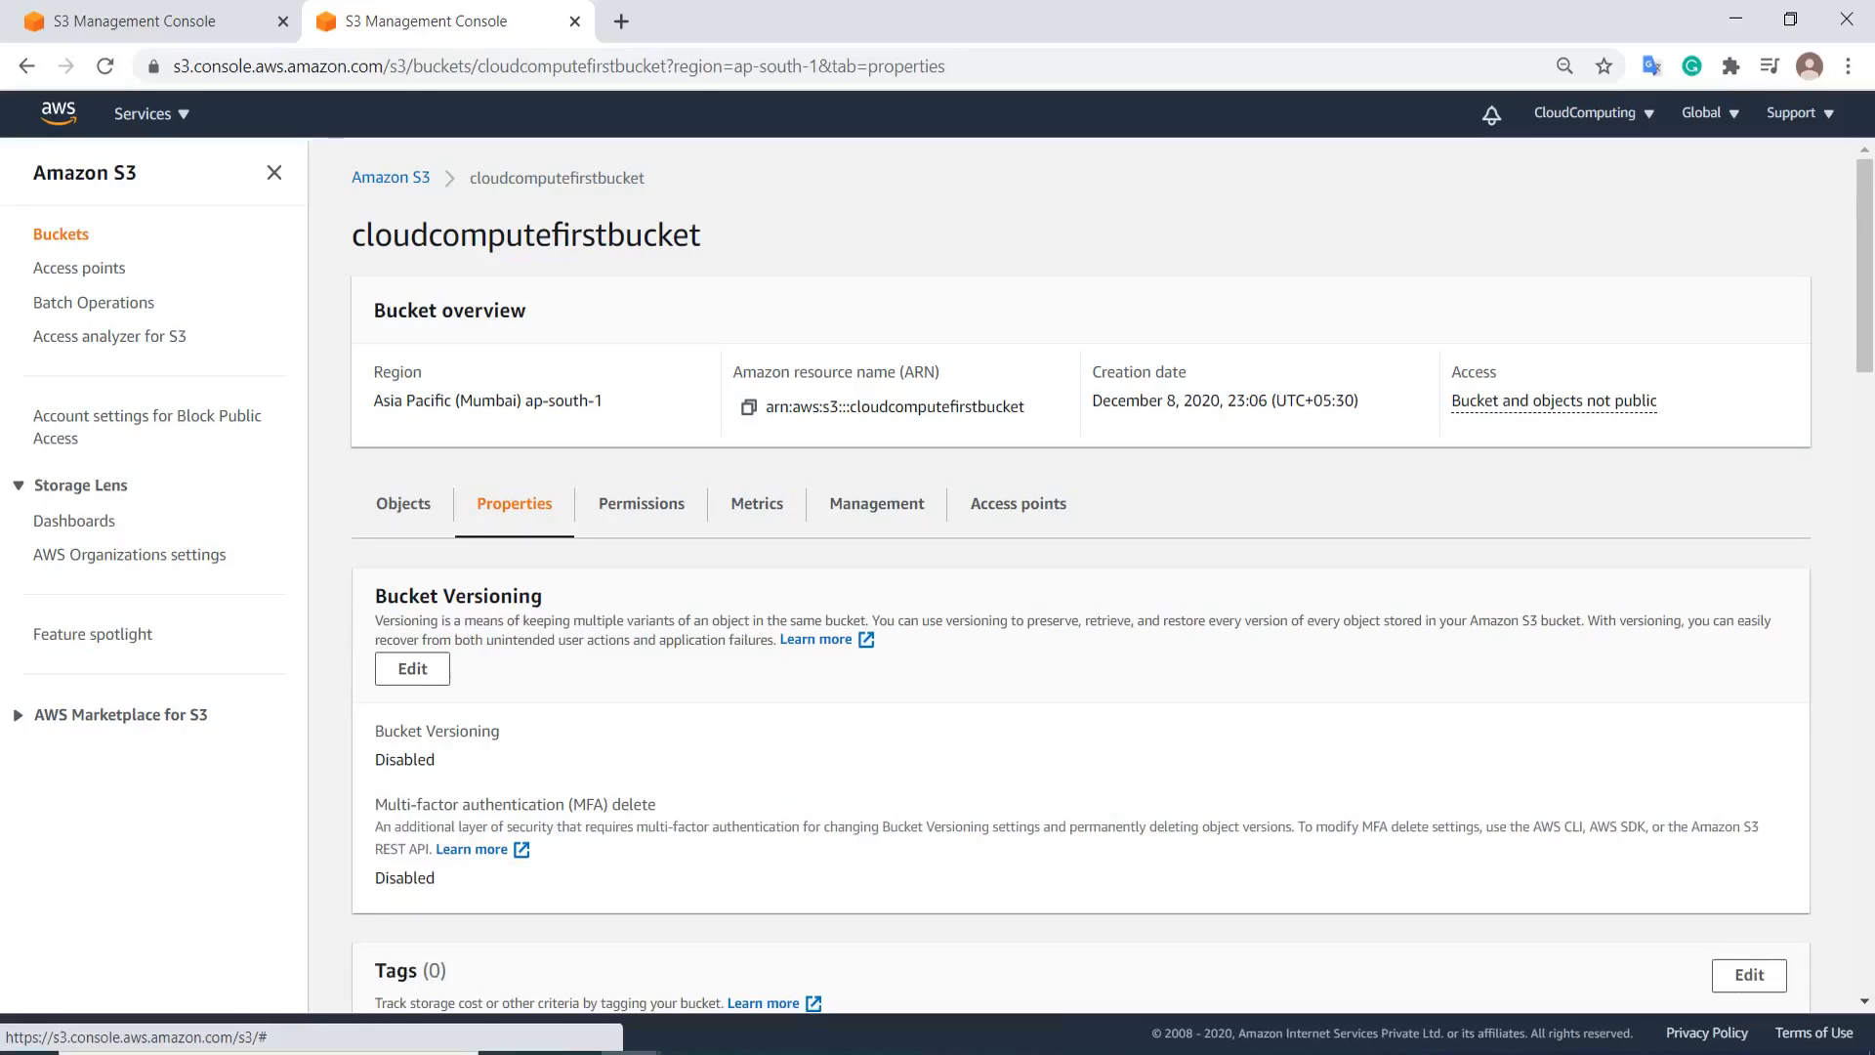
click(412, 668)
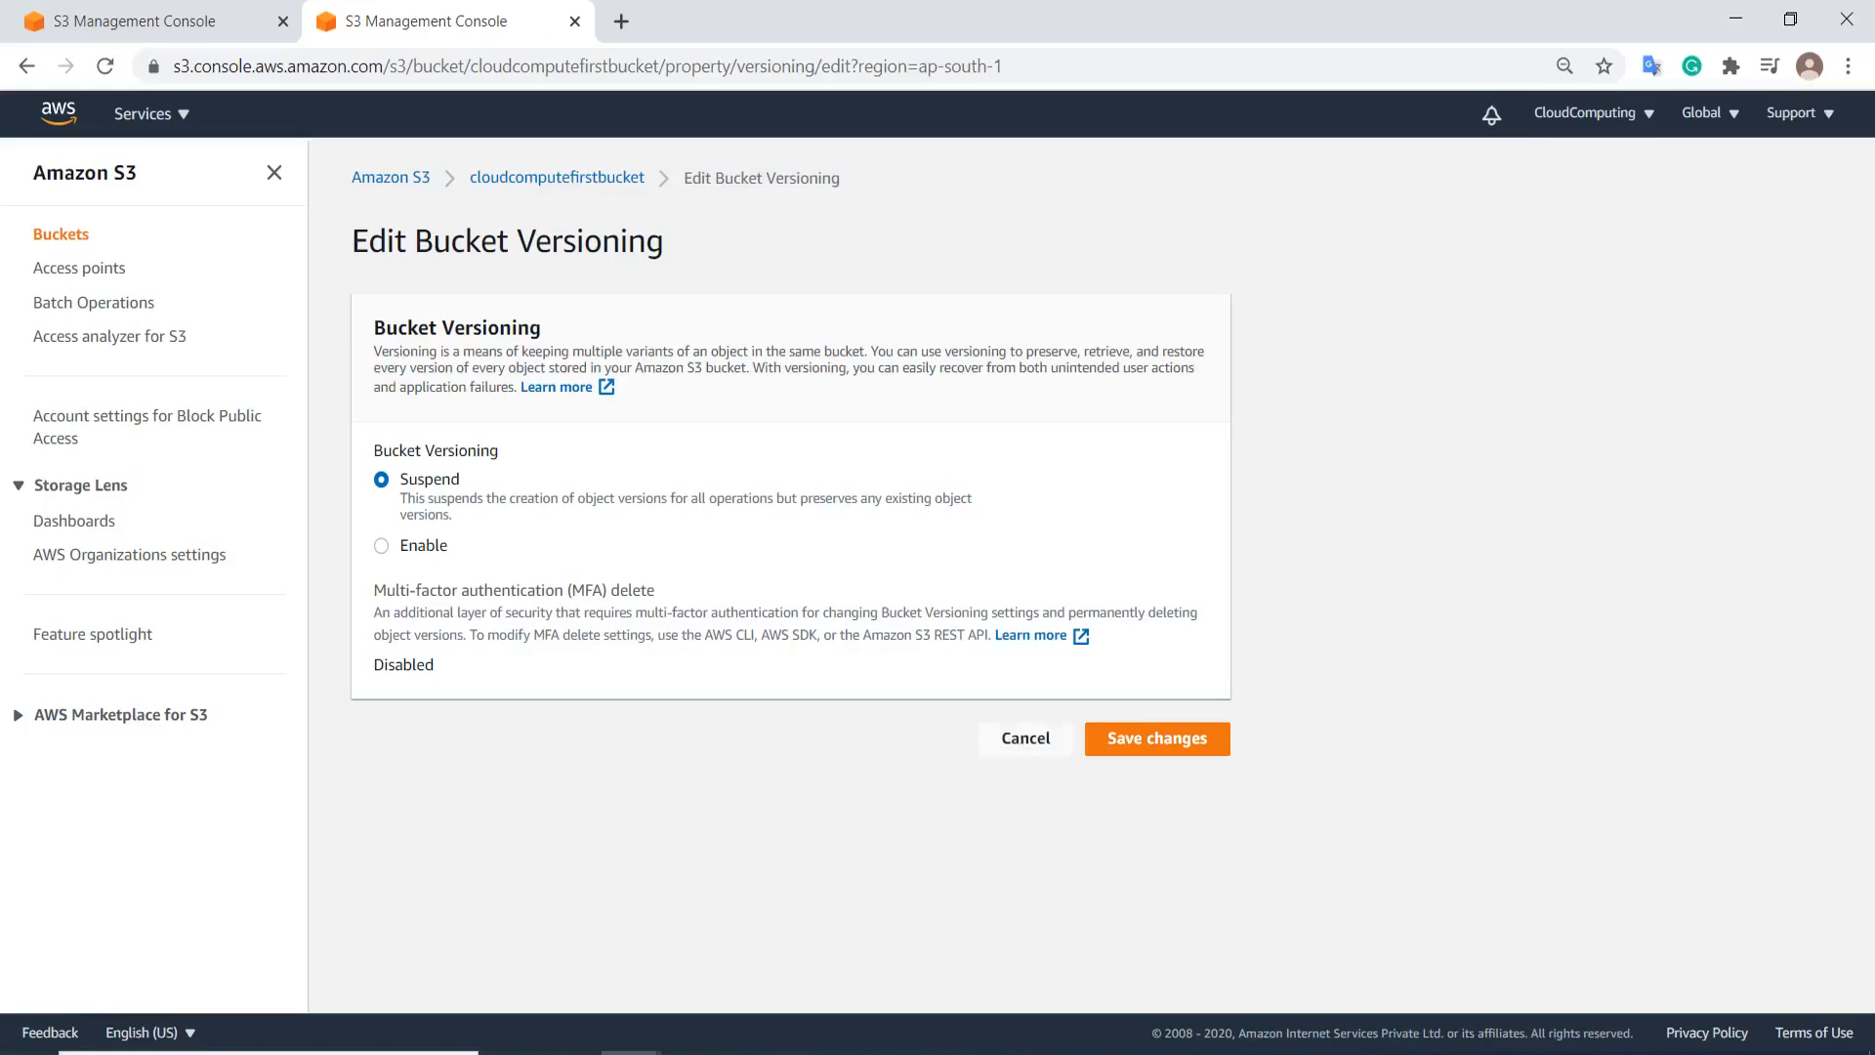
click(1025, 739)
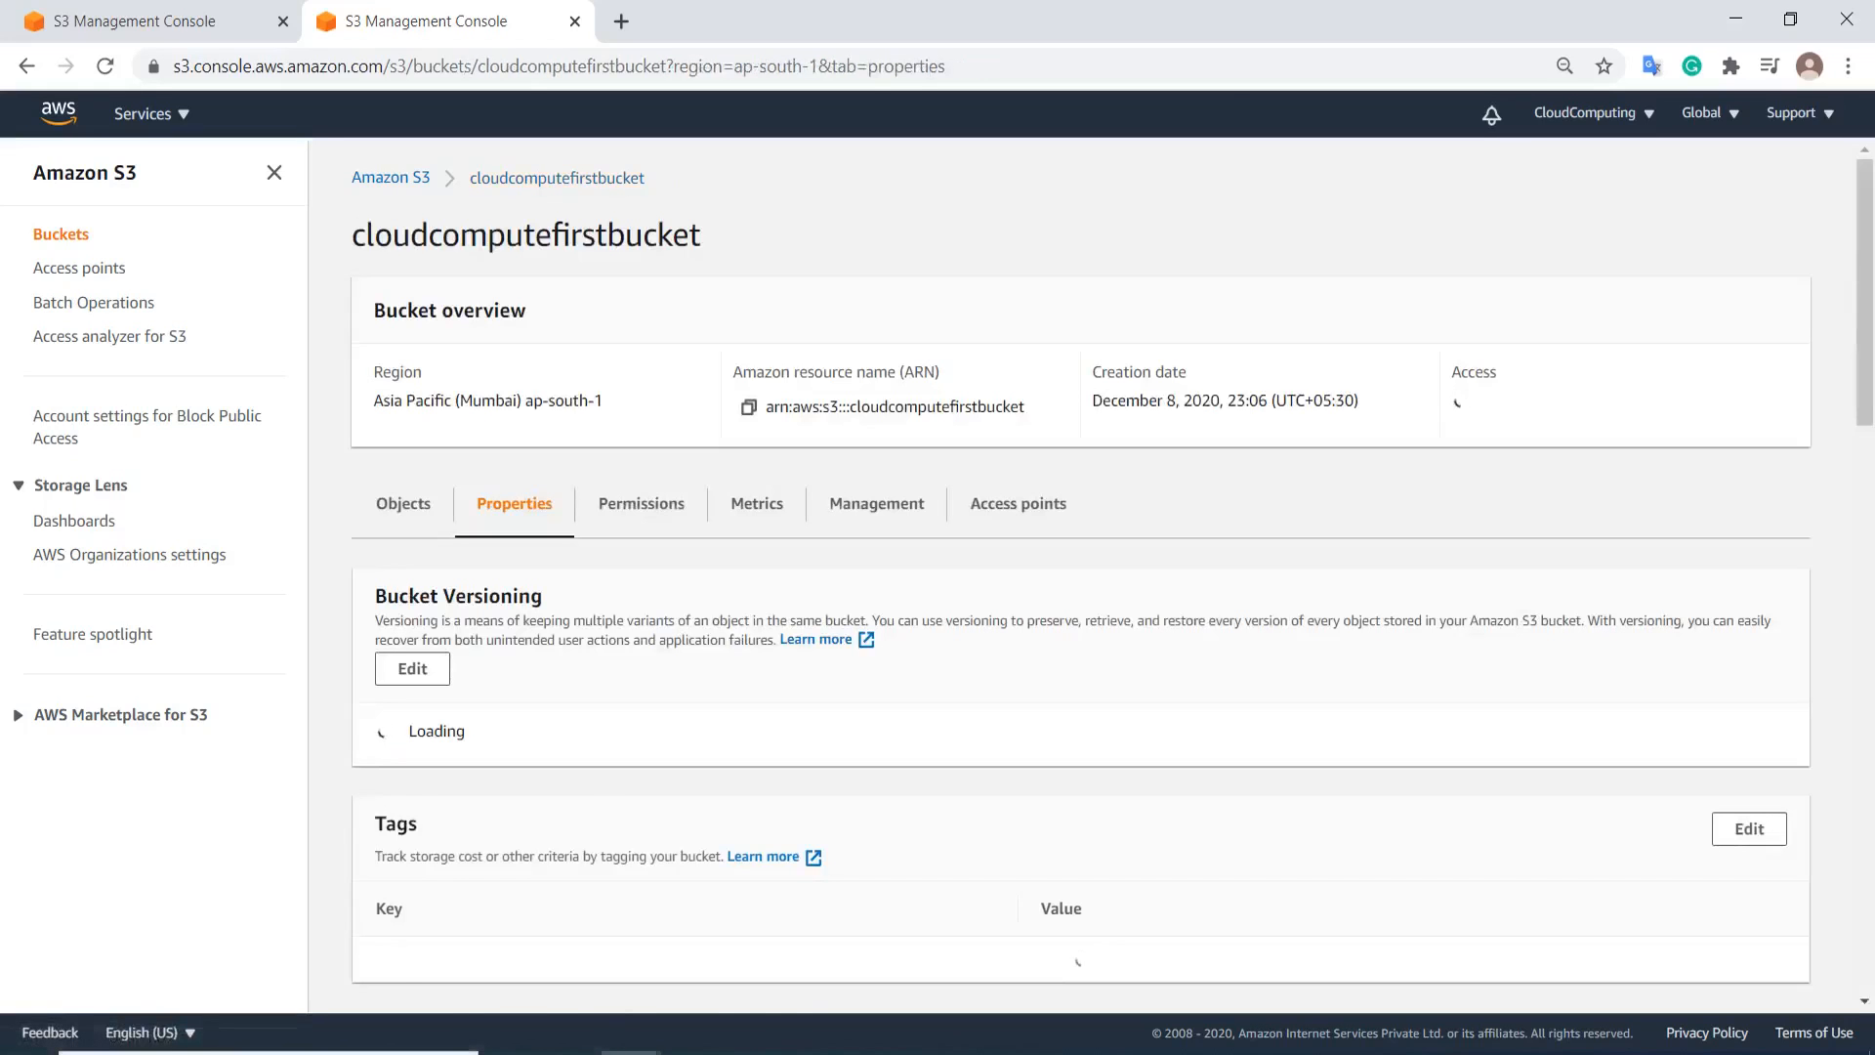
scroll(1081, 576, down, 5)
scroll(1081, 576, down, 1)
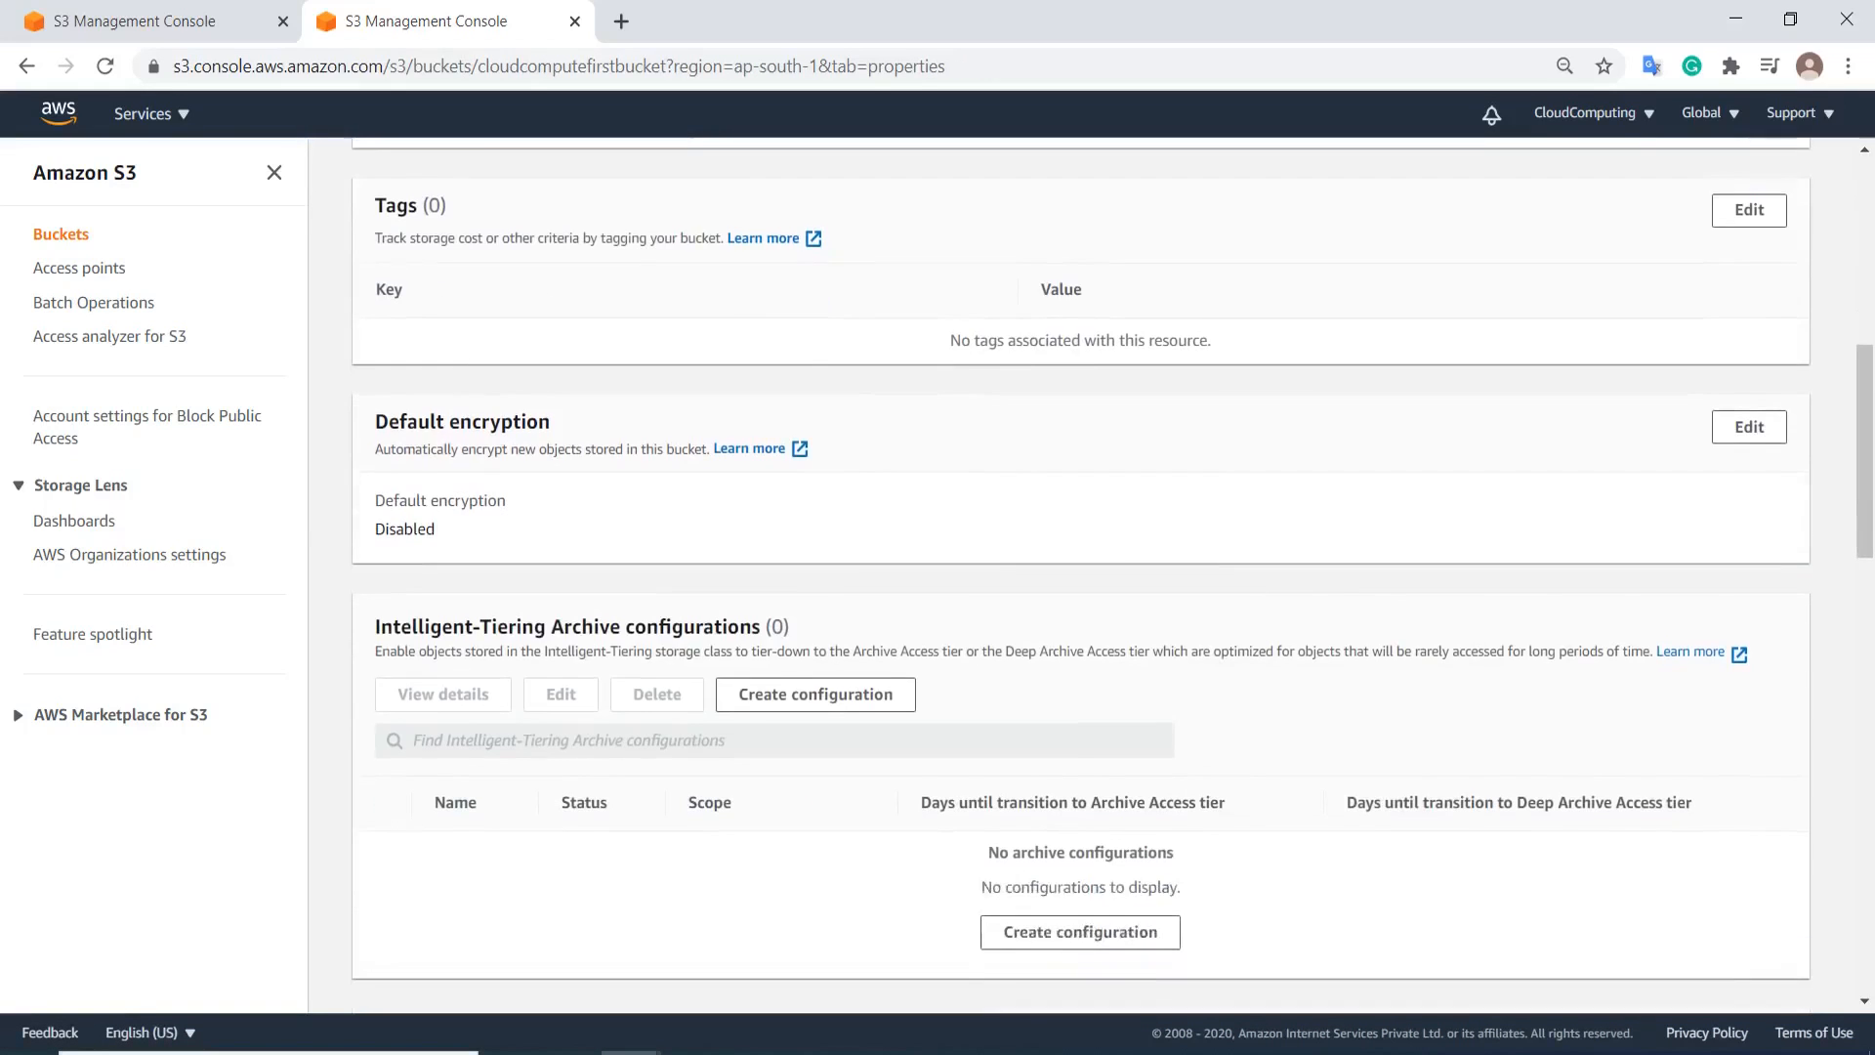
scroll(1081, 576, up, 6)
click(404, 376)
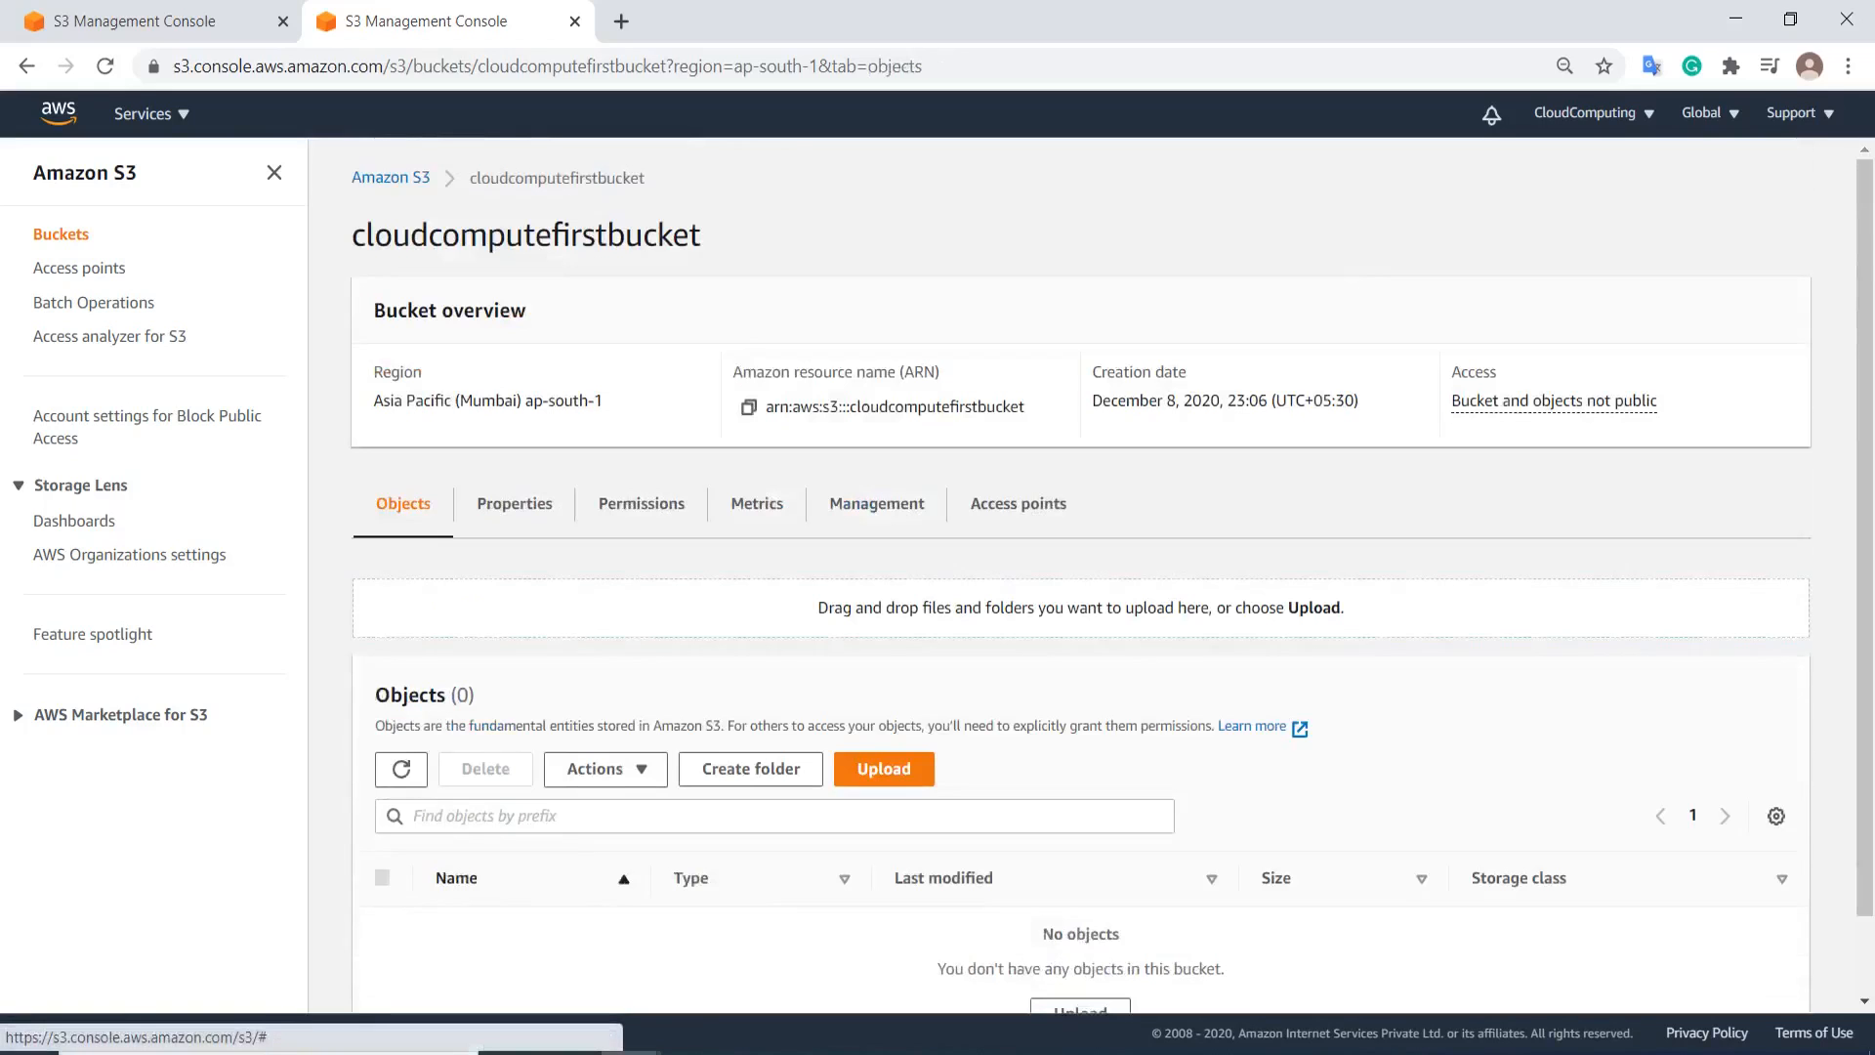
- Open the file selection for an upload to the bucket, and check the contents of firstupload.txt in File Explorer
click(884, 769)
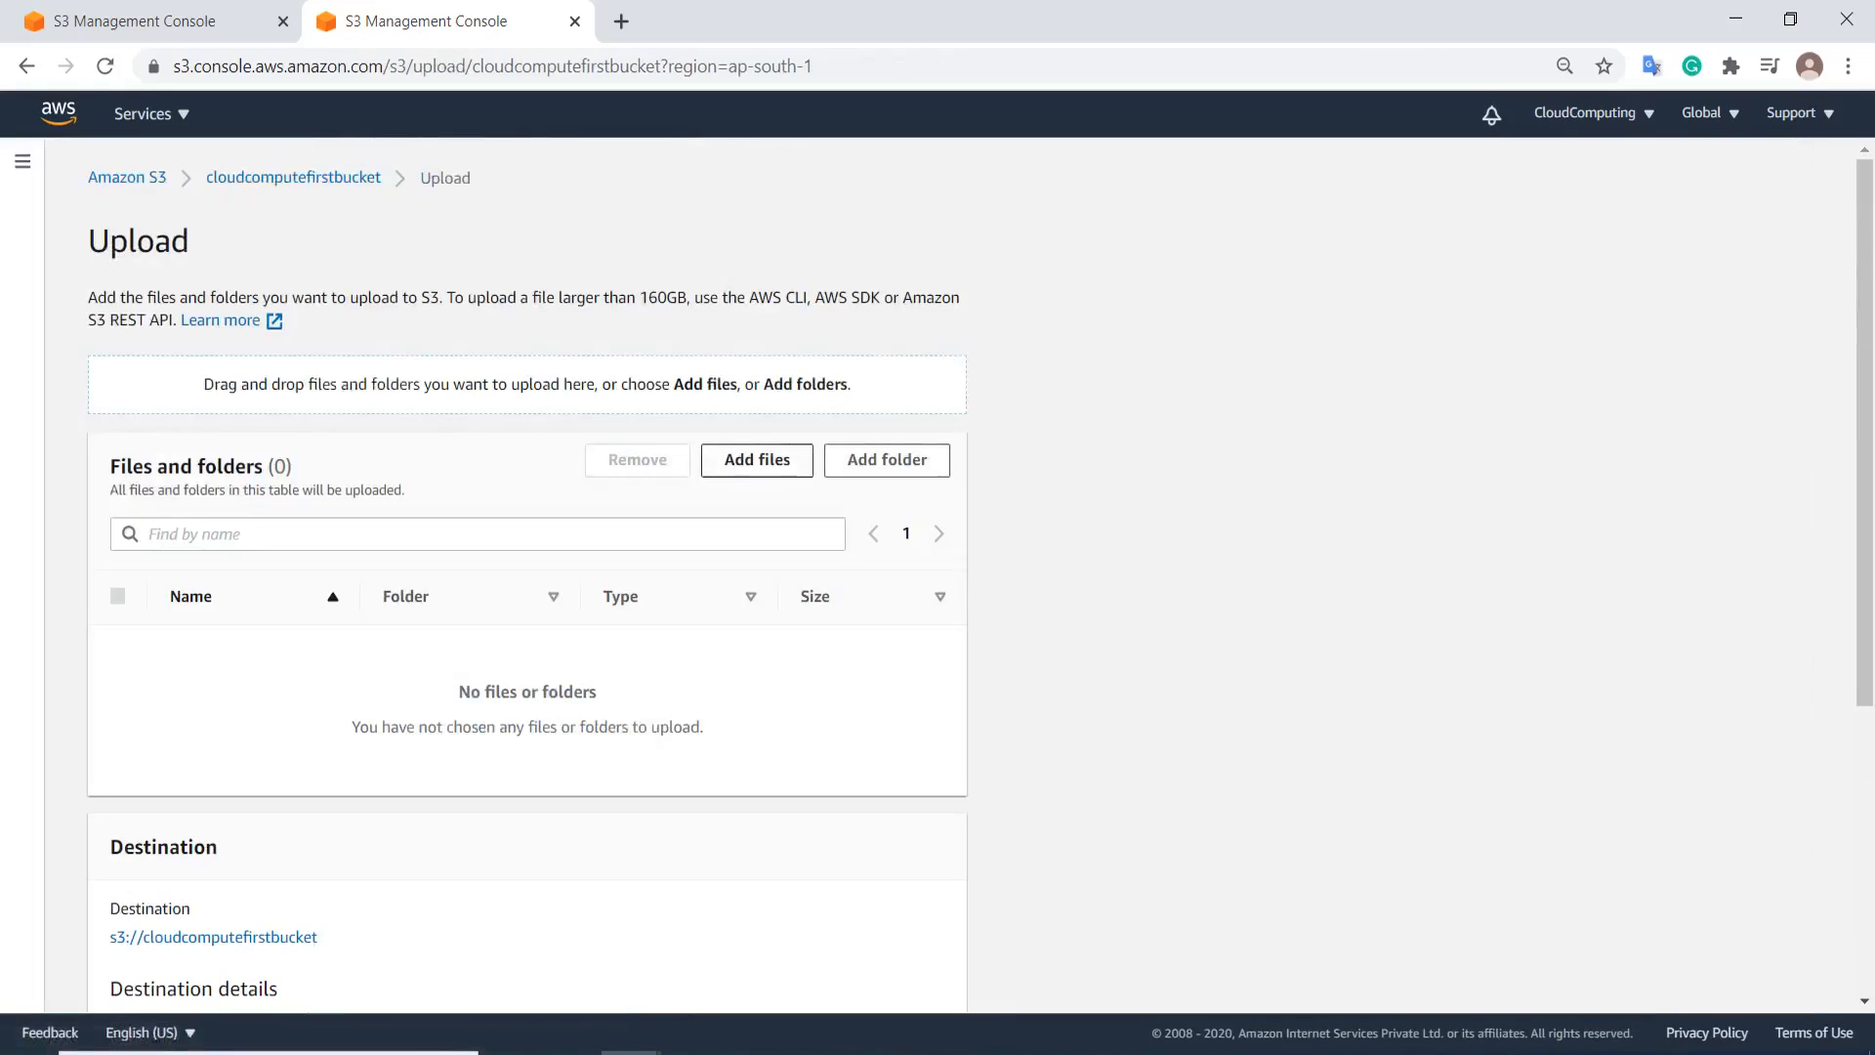
click(757, 459)
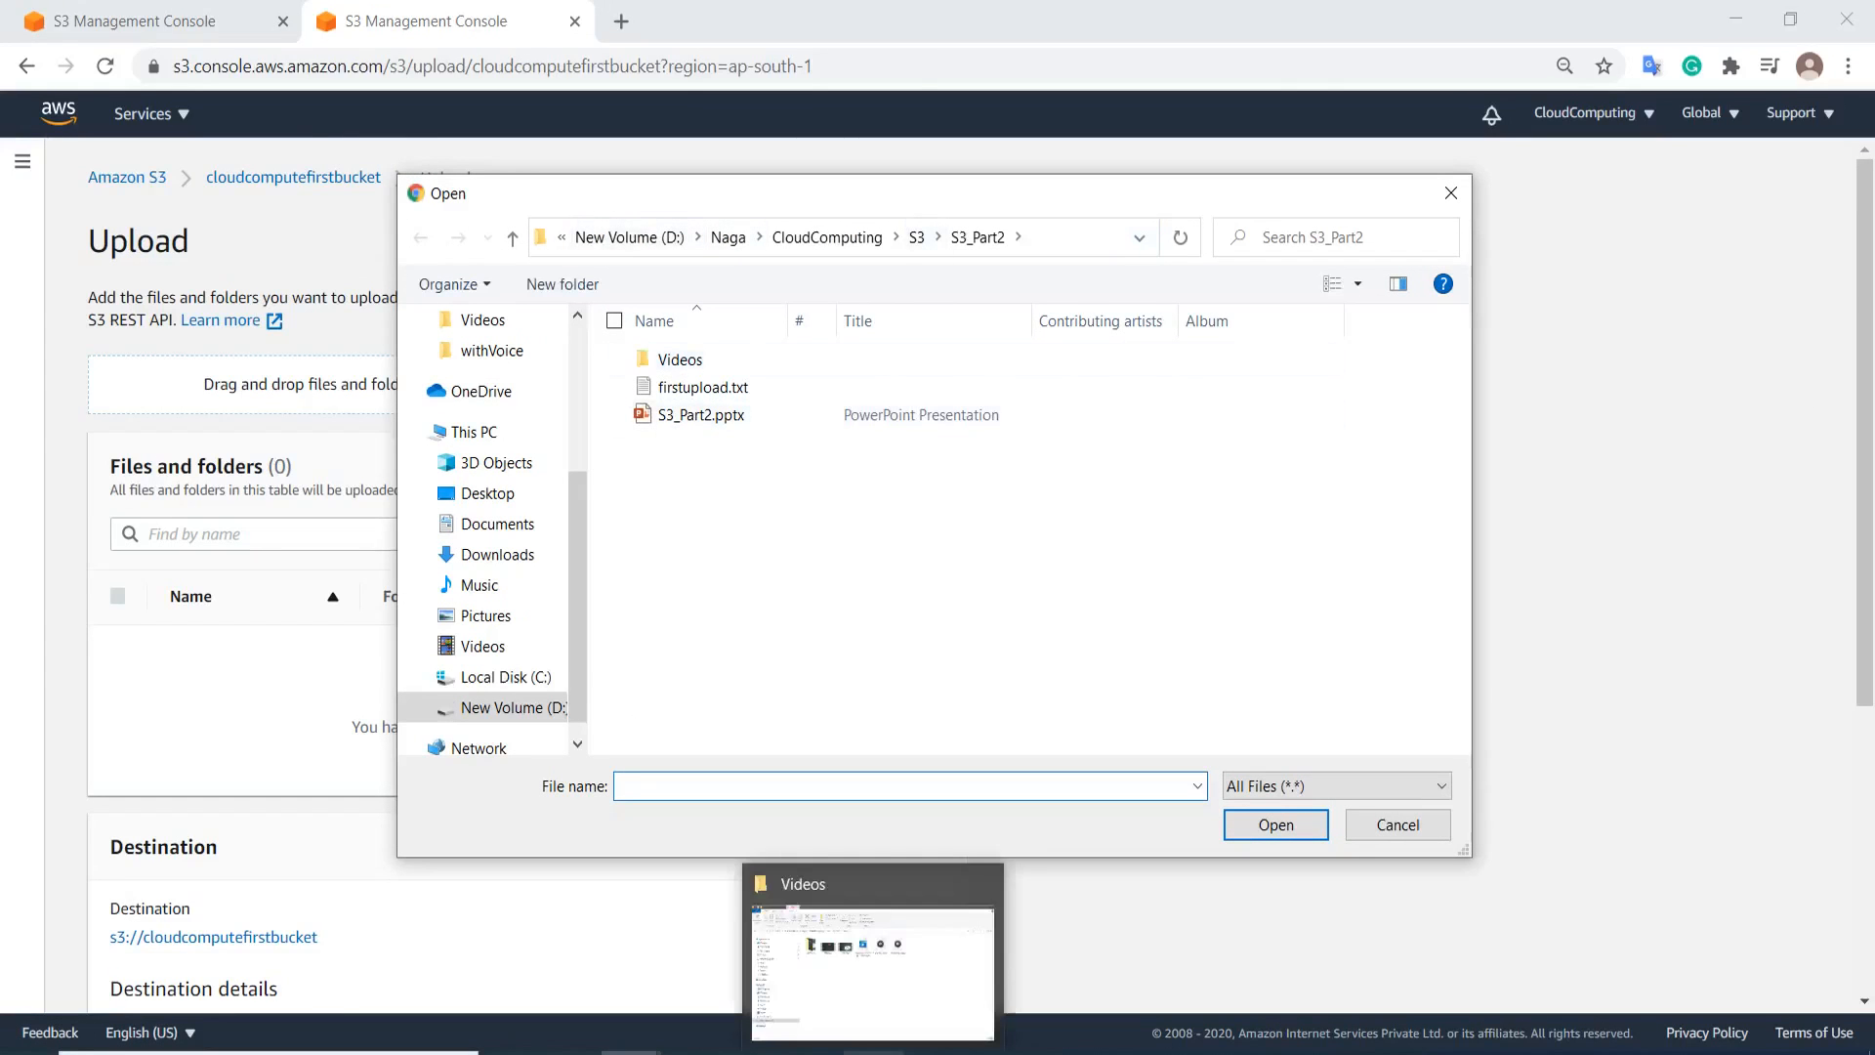
click(874, 947)
click(652, 199)
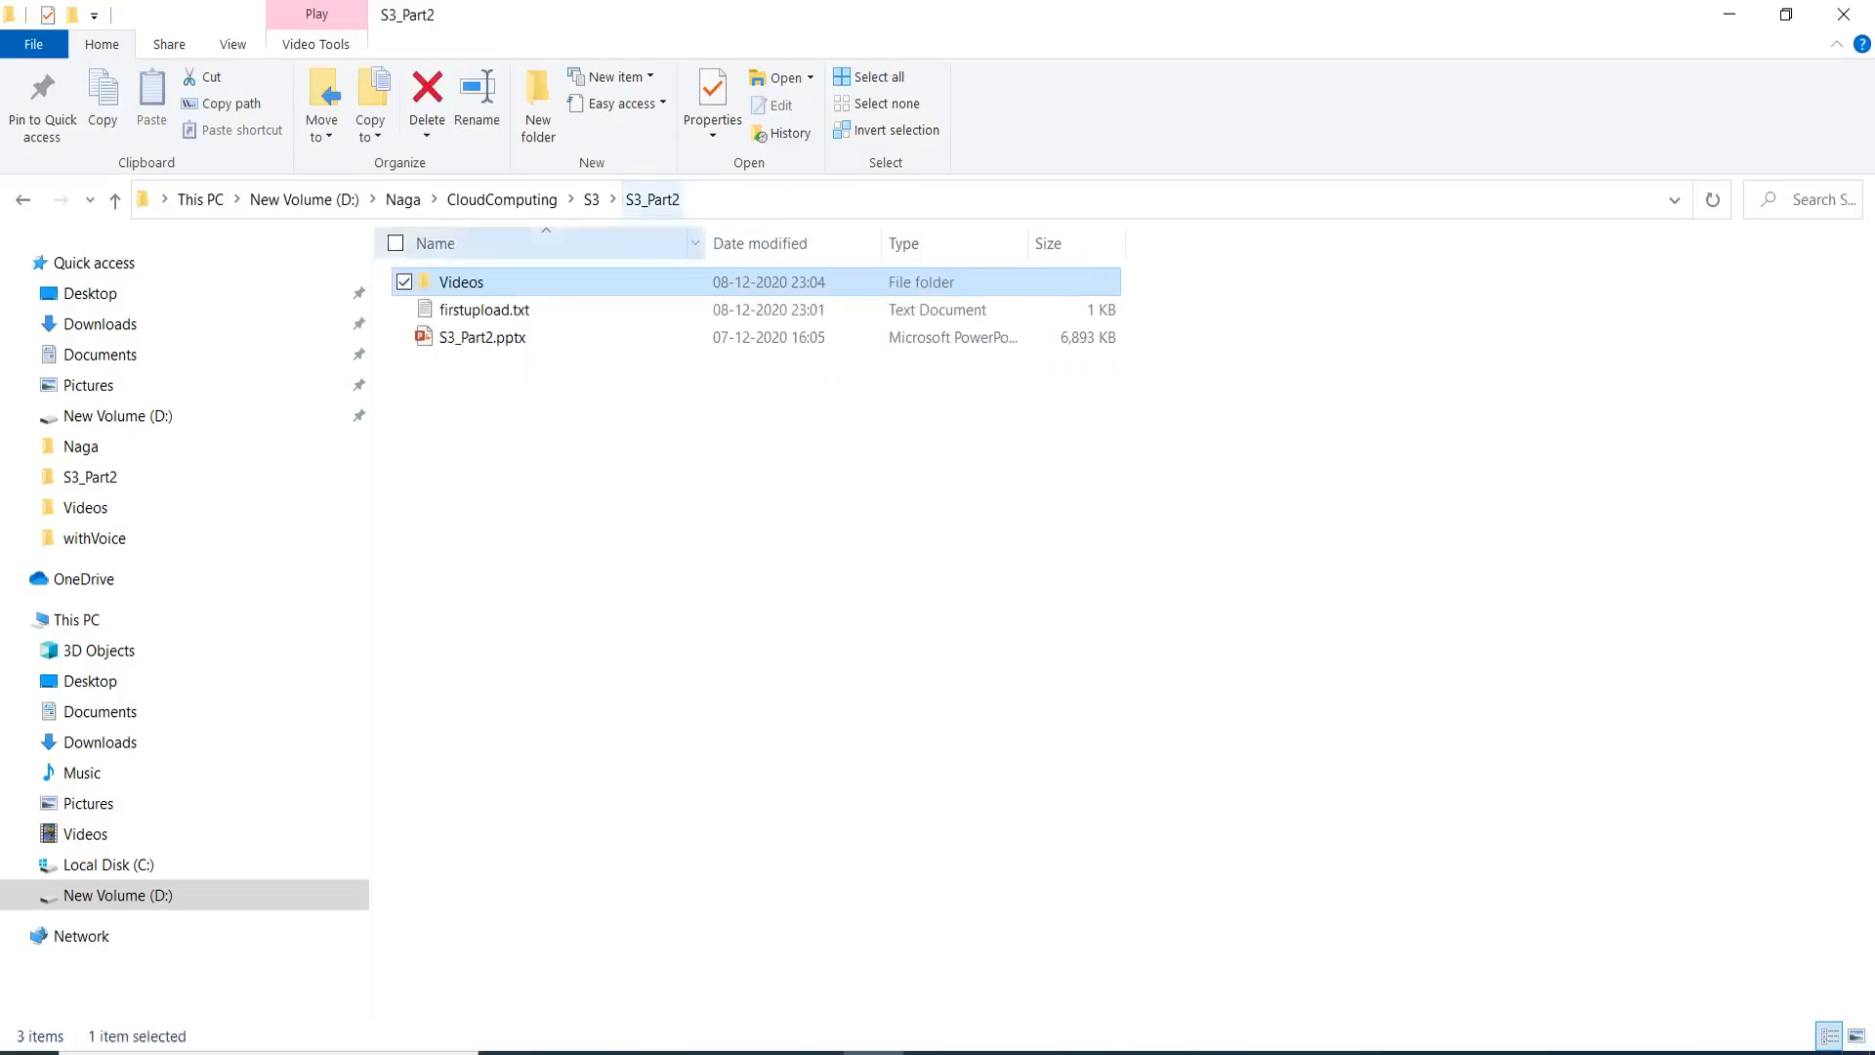
click(483, 310)
key(Return)
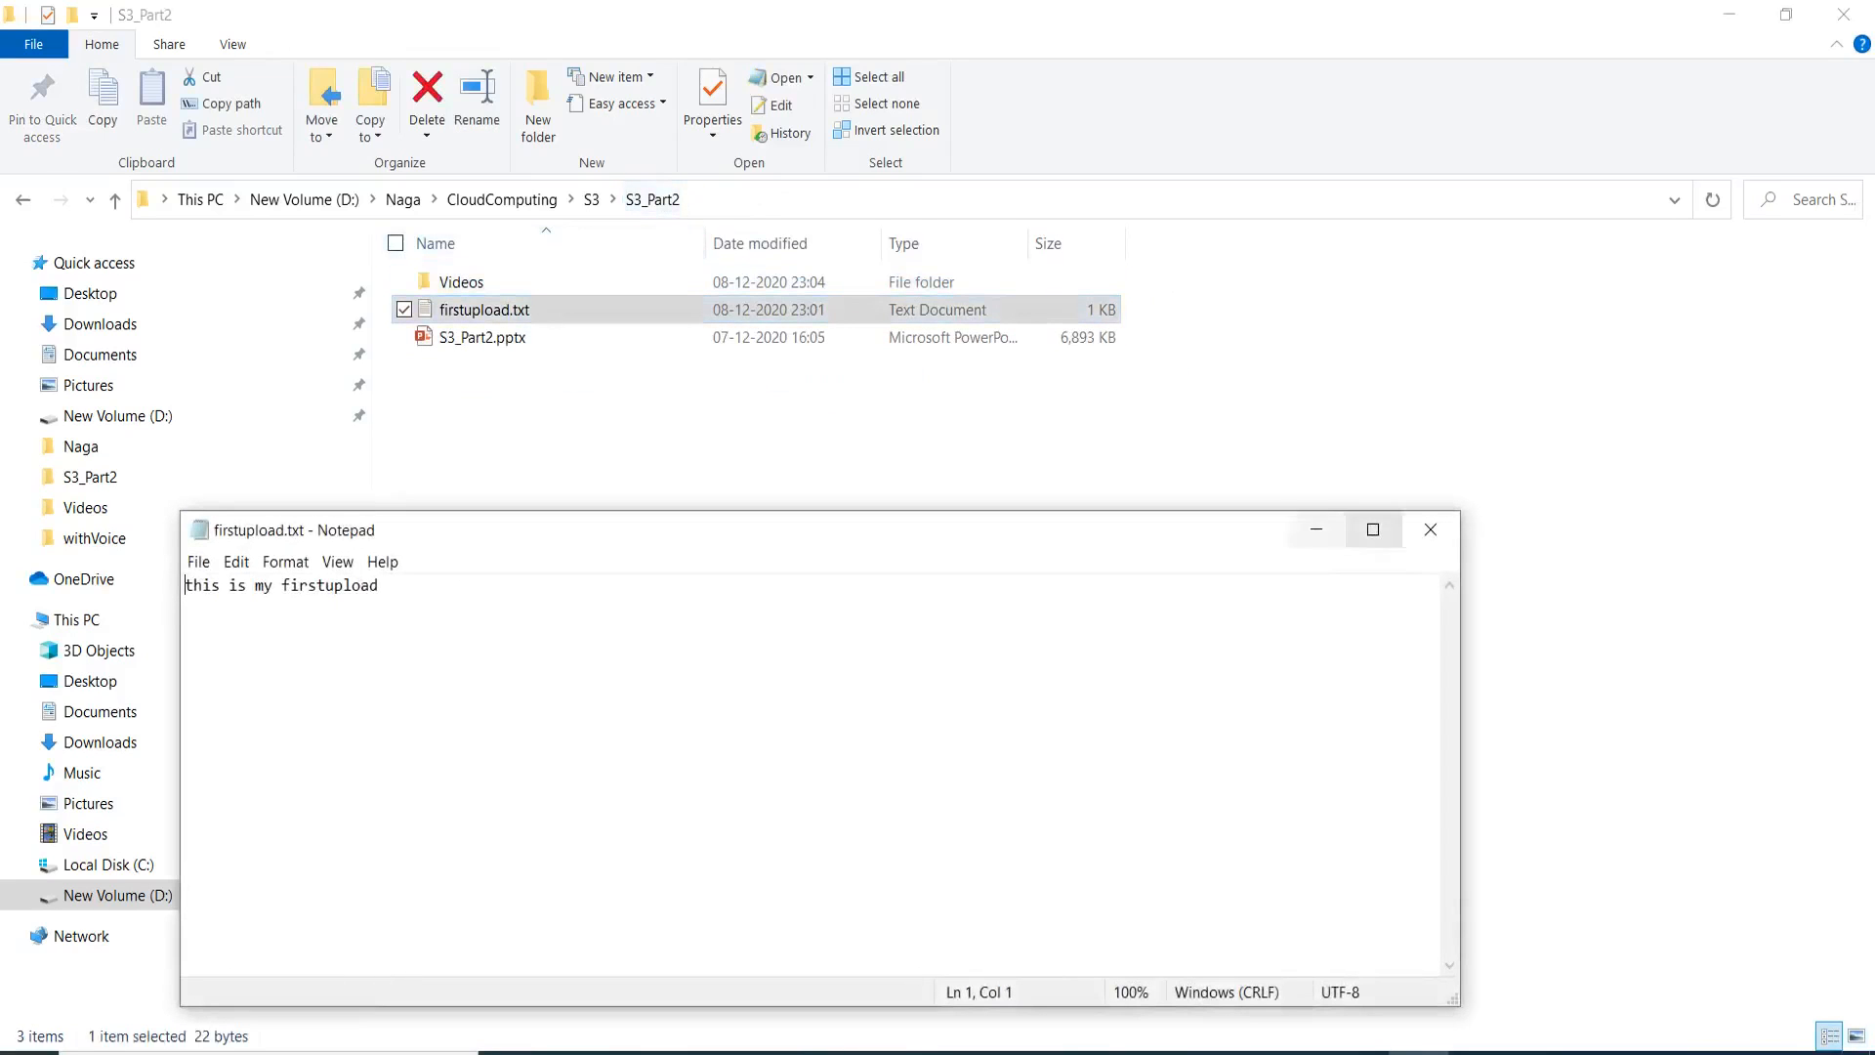
click(1431, 529)
key(alt+Tab)
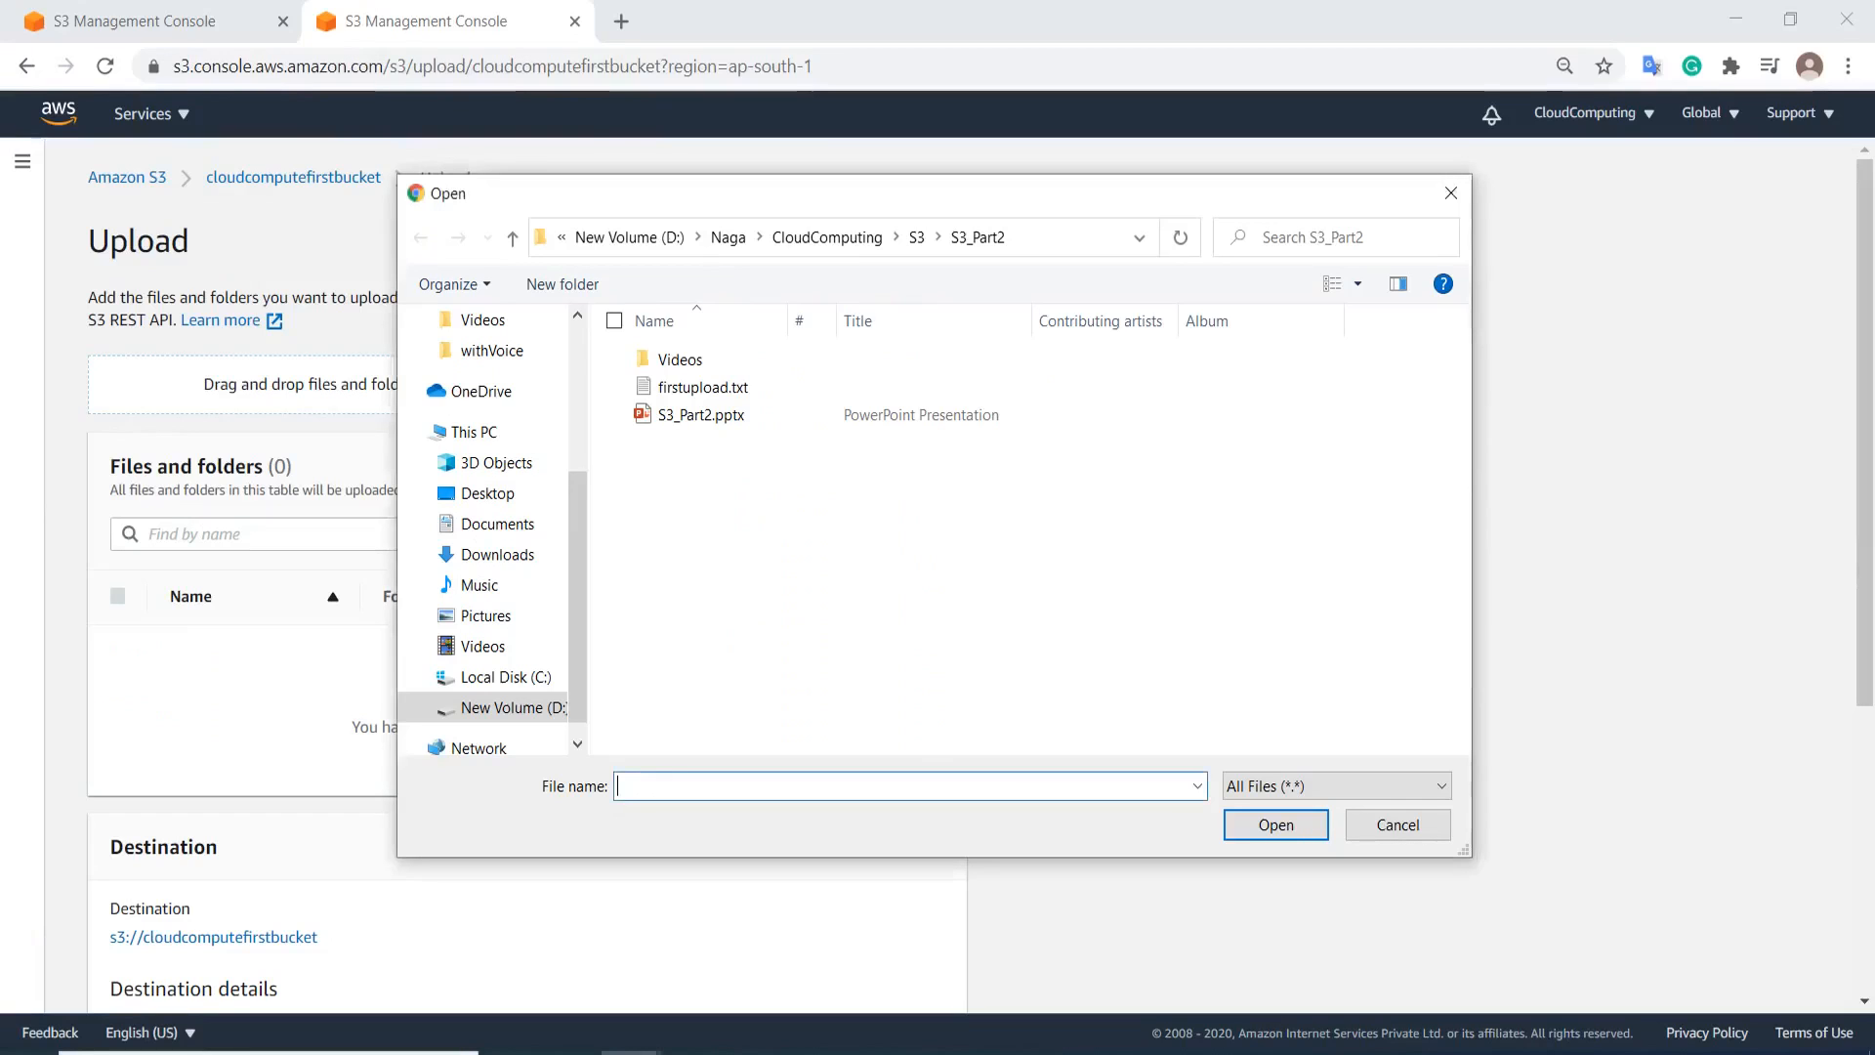
- Choose firstupload.txt from the S3_Part2 folder and upload it to the bucket
double_click(704, 387)
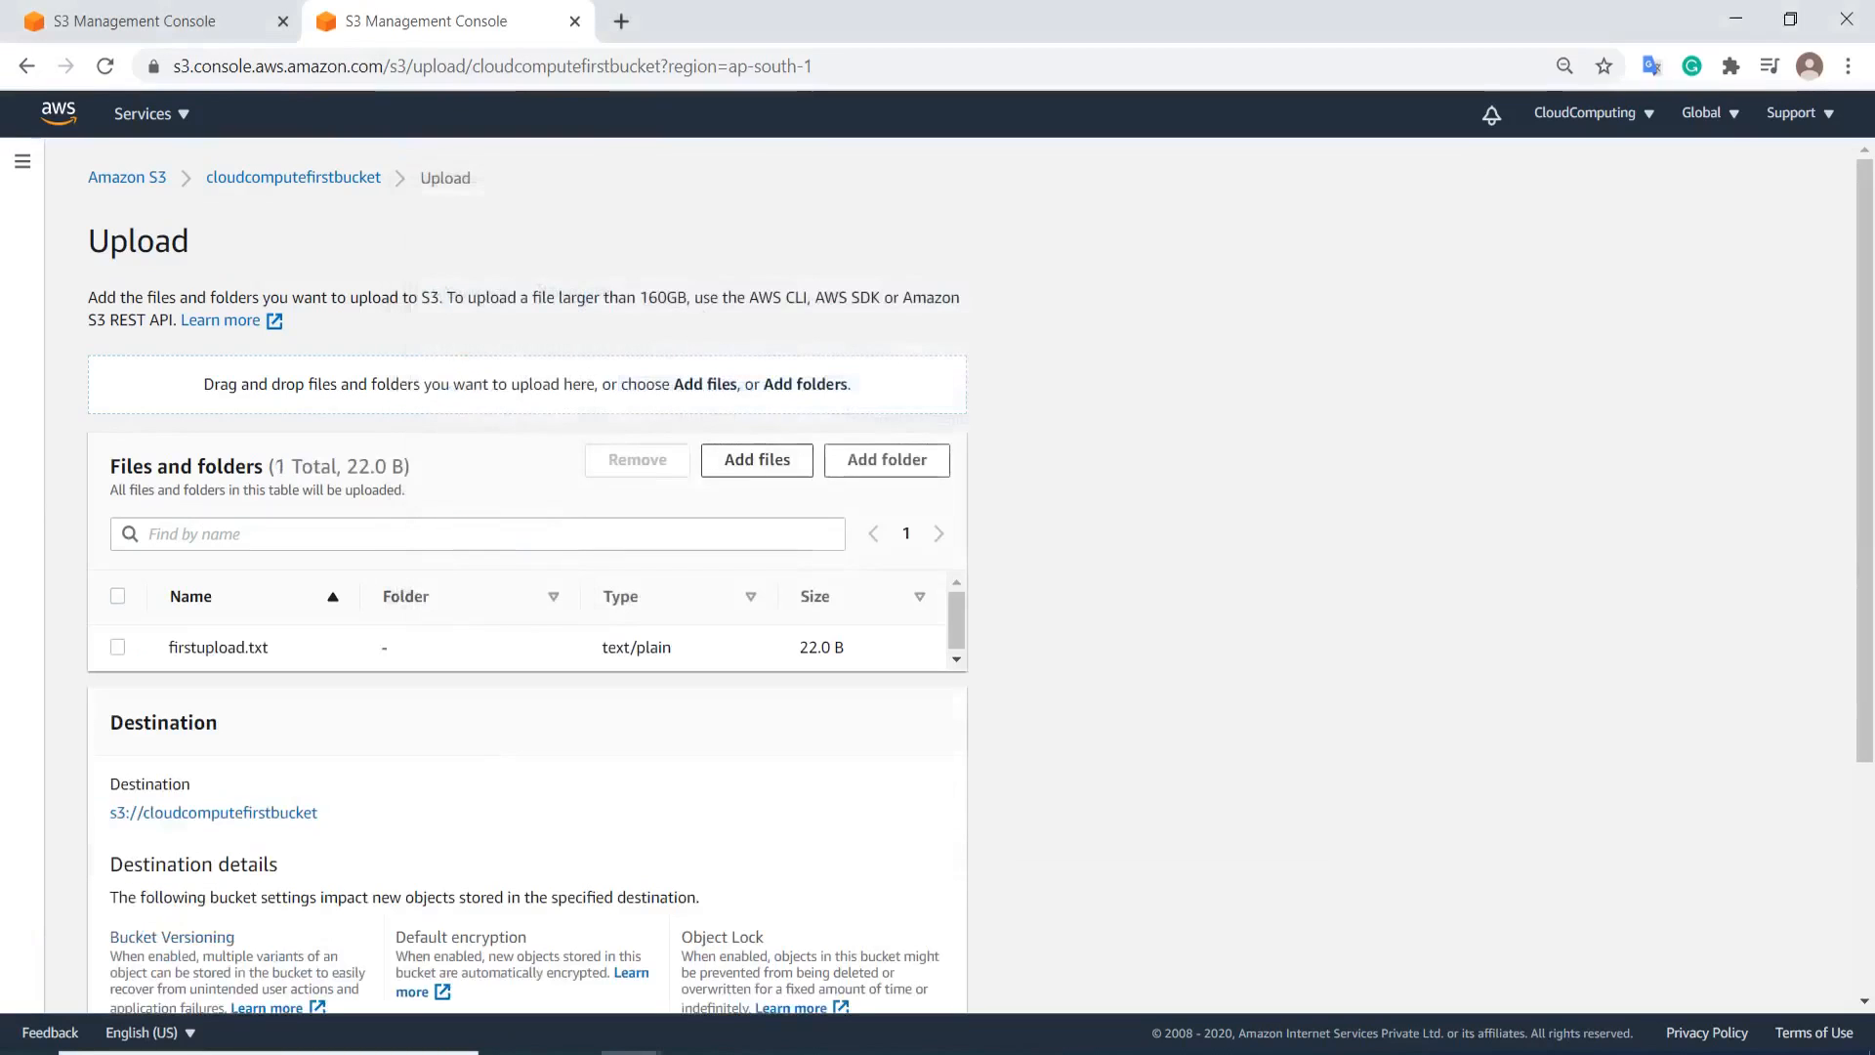
scroll(527, 684, down, 4)
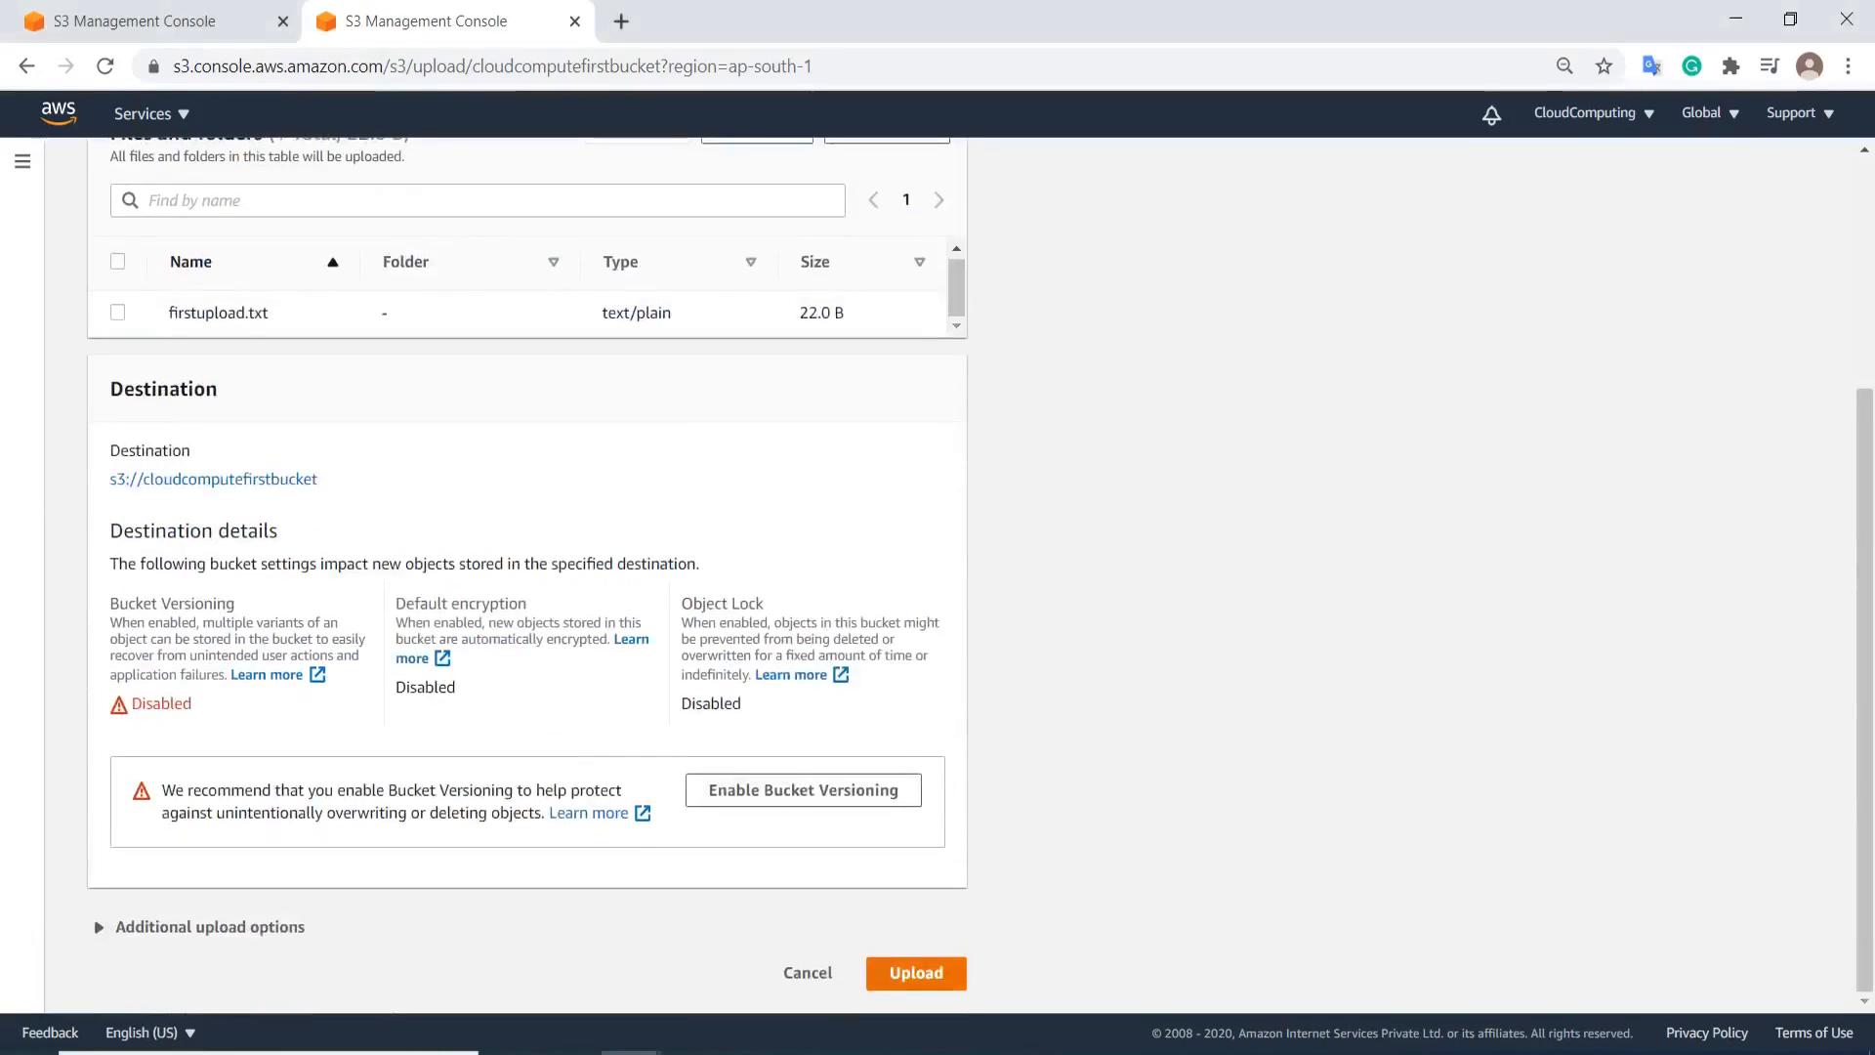
click(912, 971)
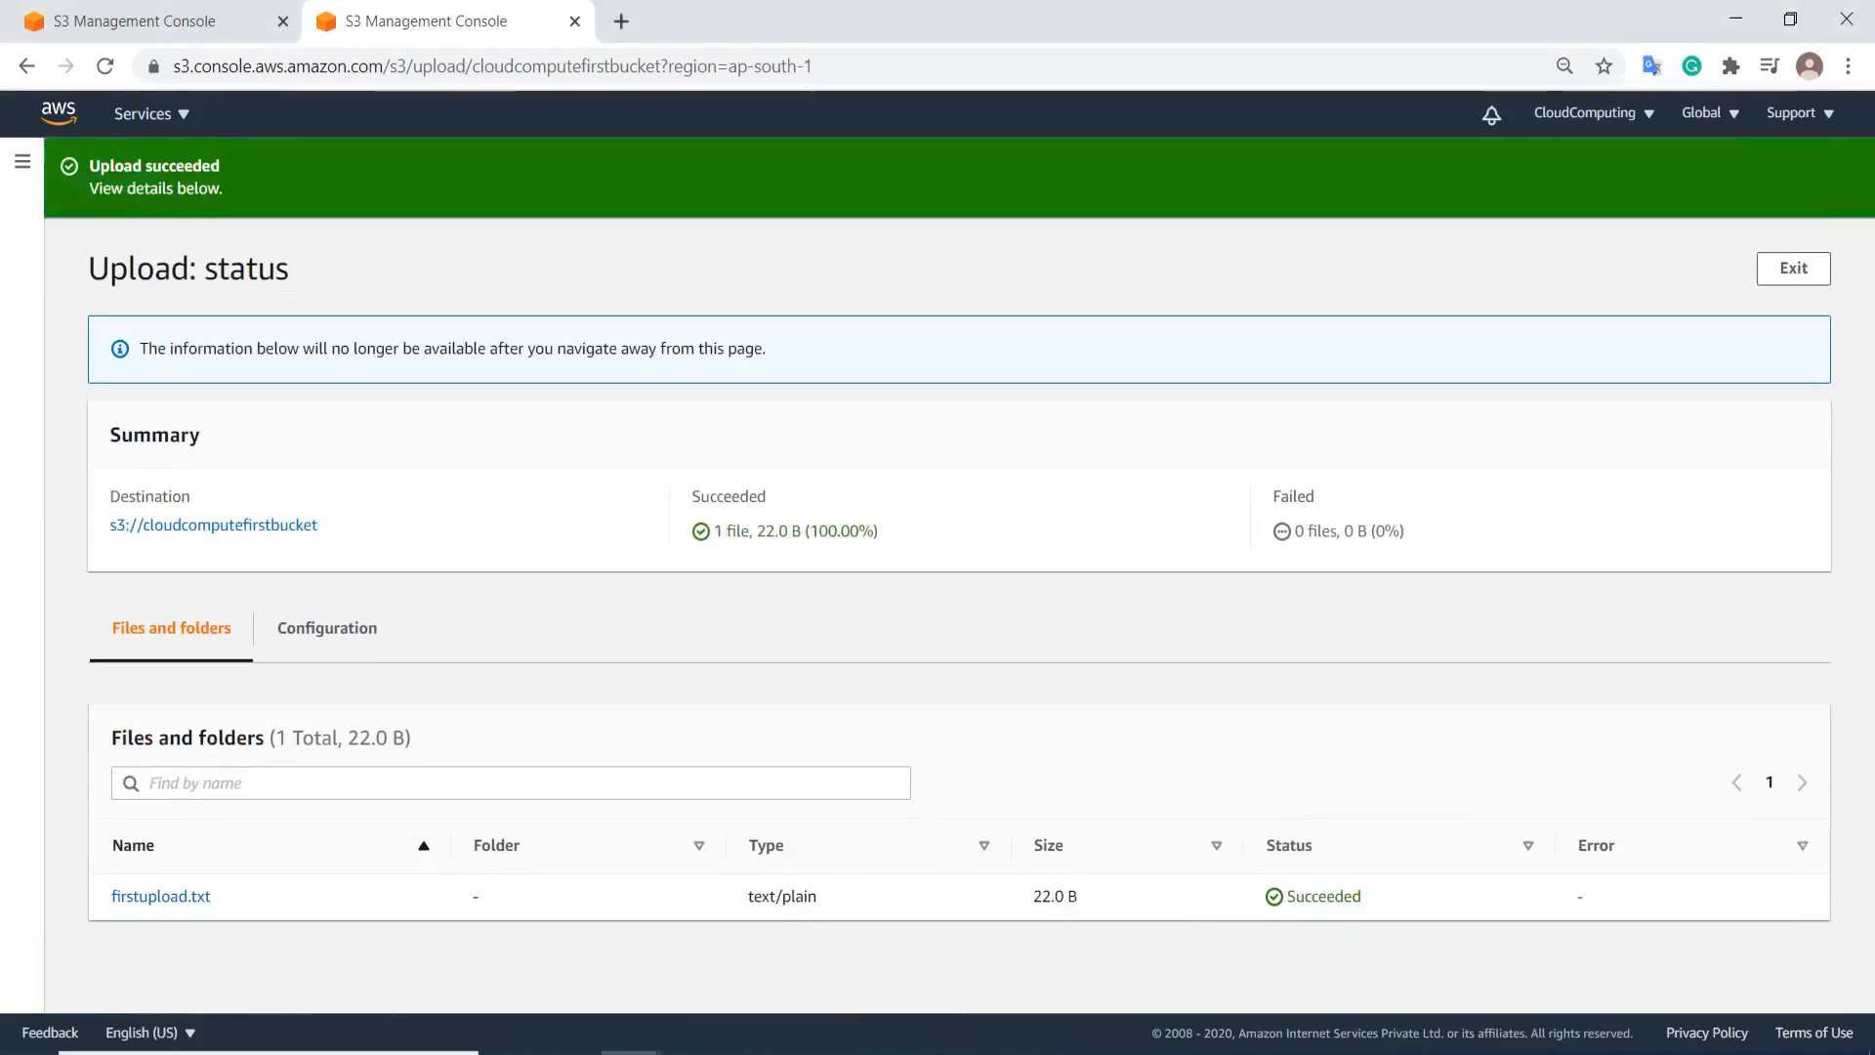
- Examine the details and versions of the uploaded firstupload.txt object, and return to the bucket's object list
click(161, 896)
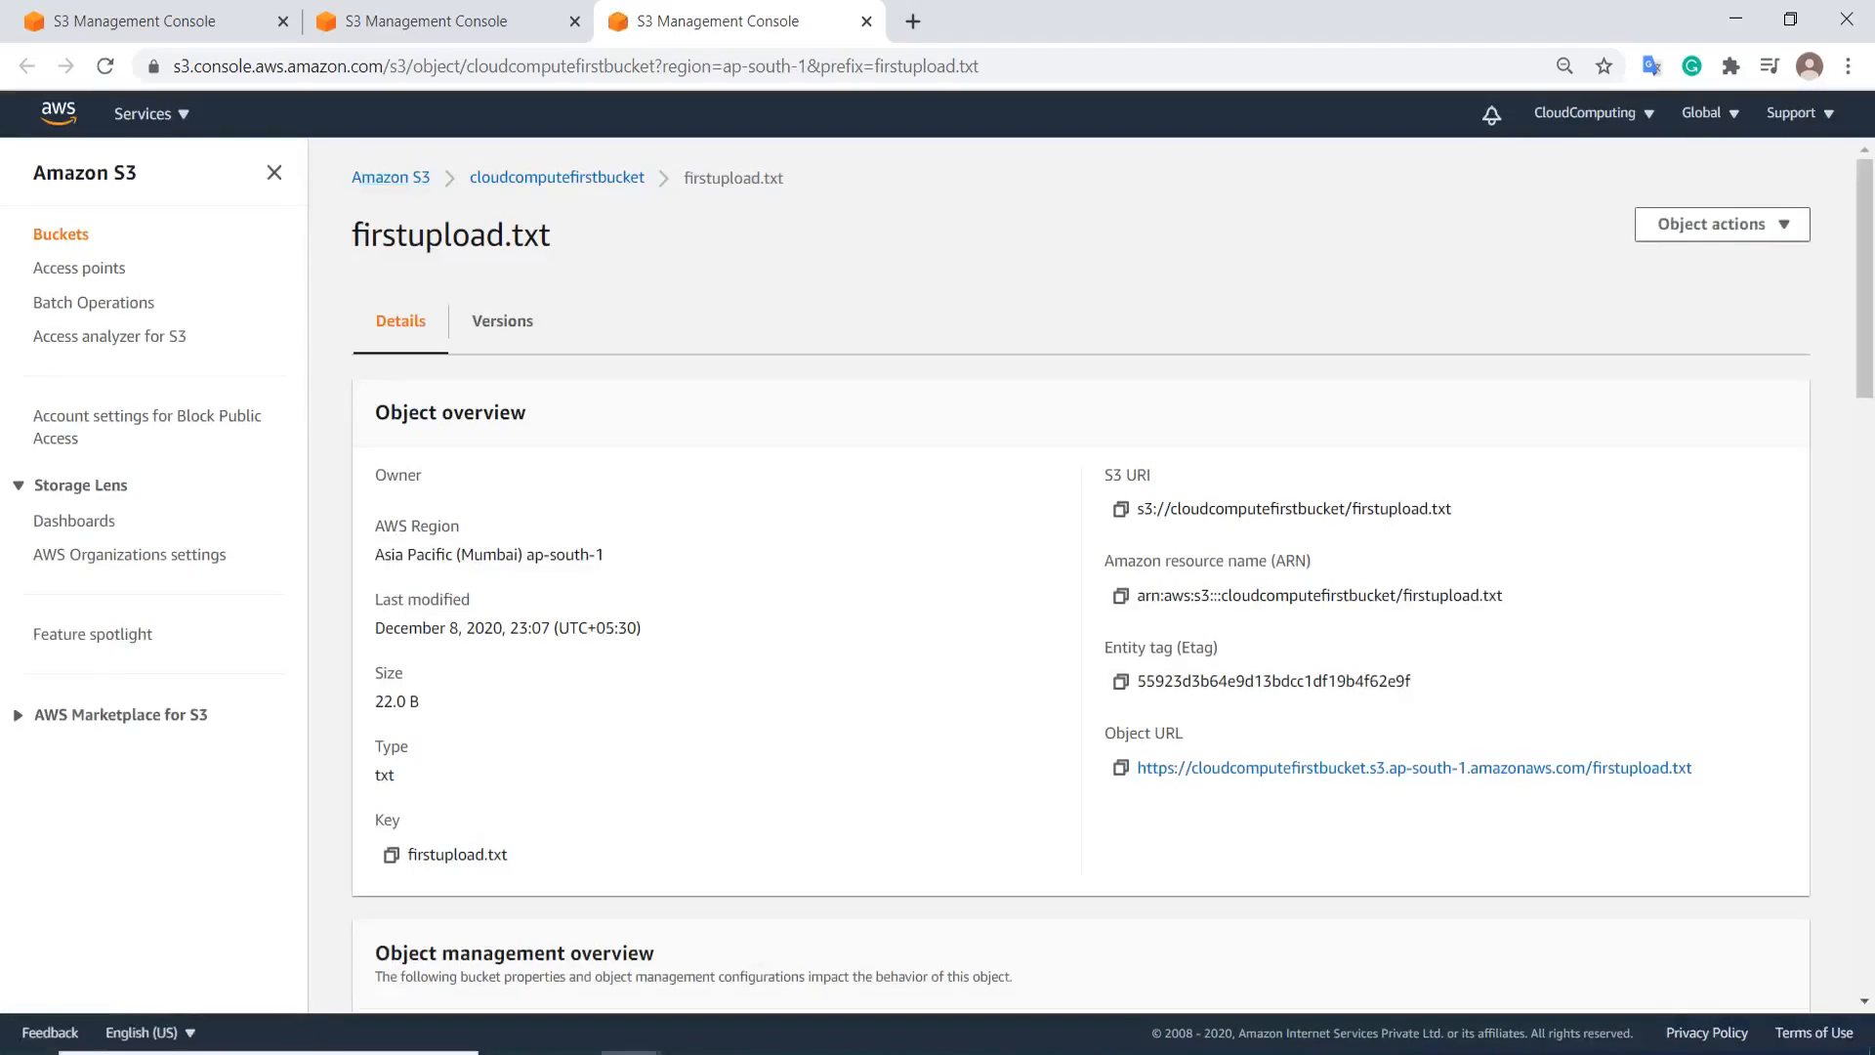
click(502, 321)
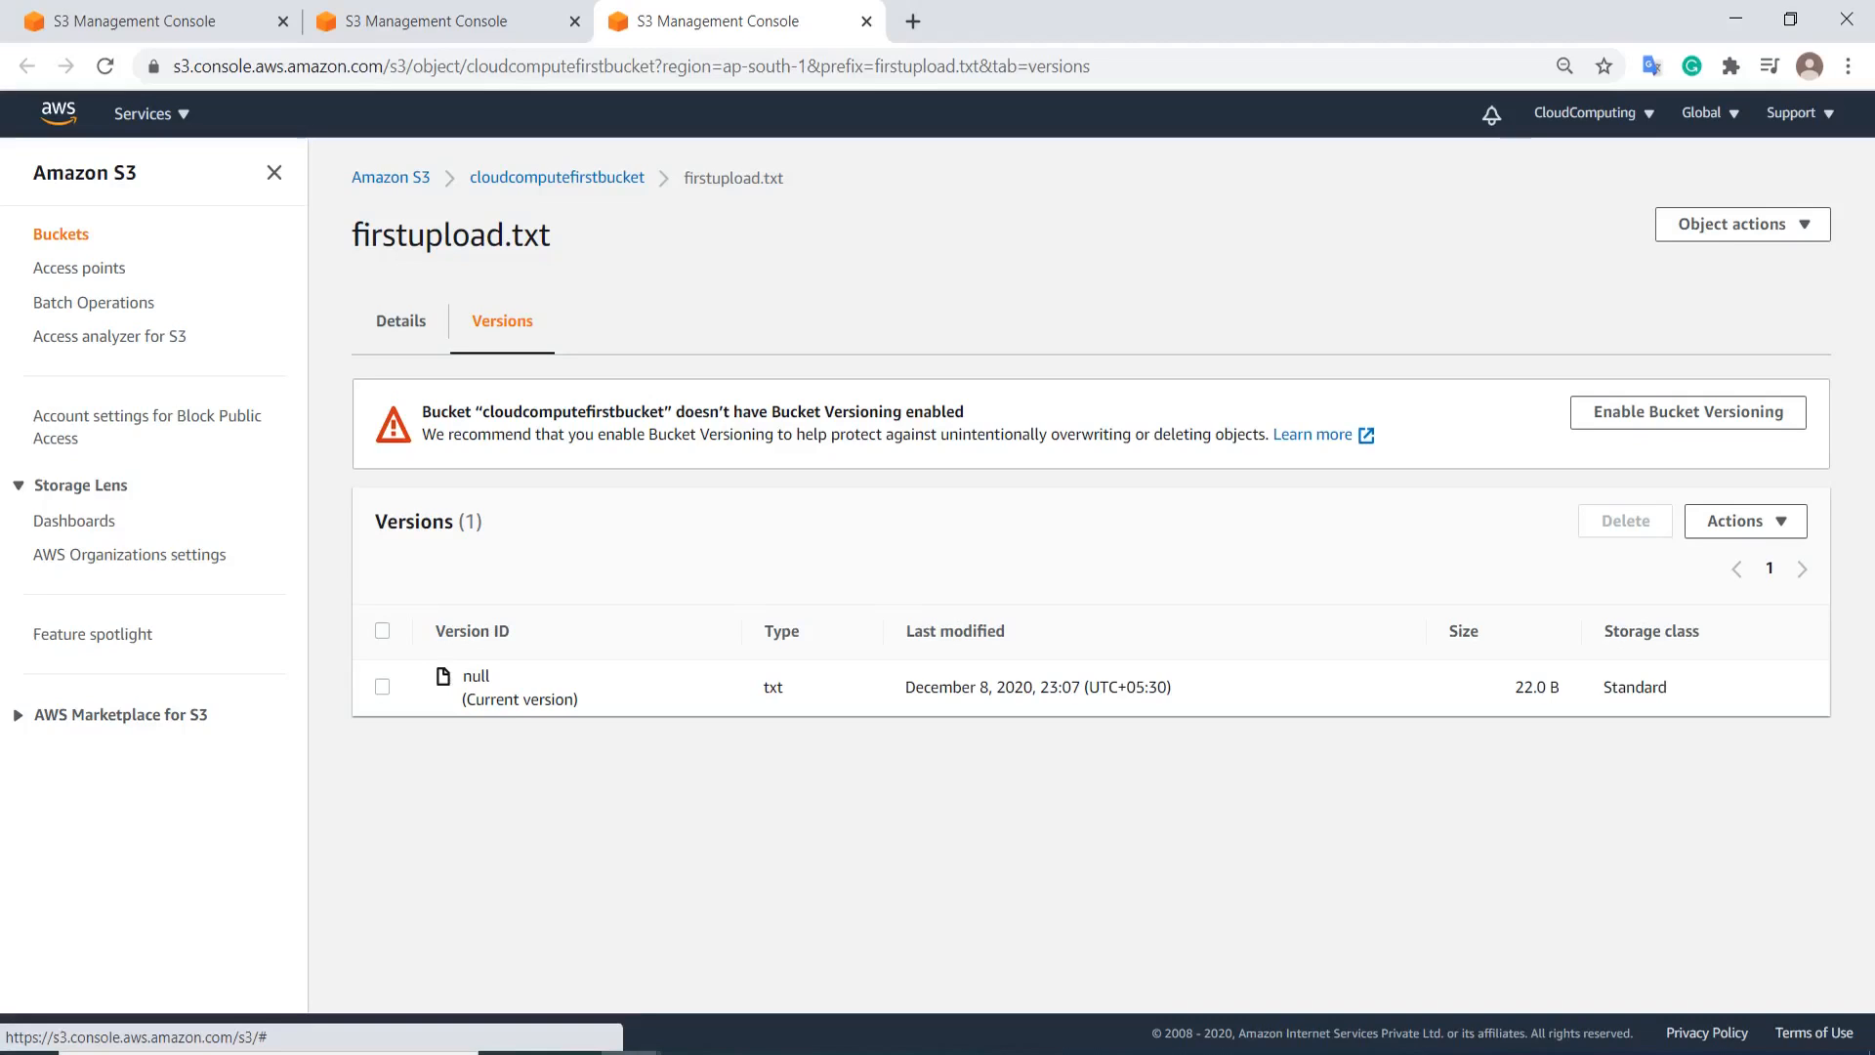
click(400, 320)
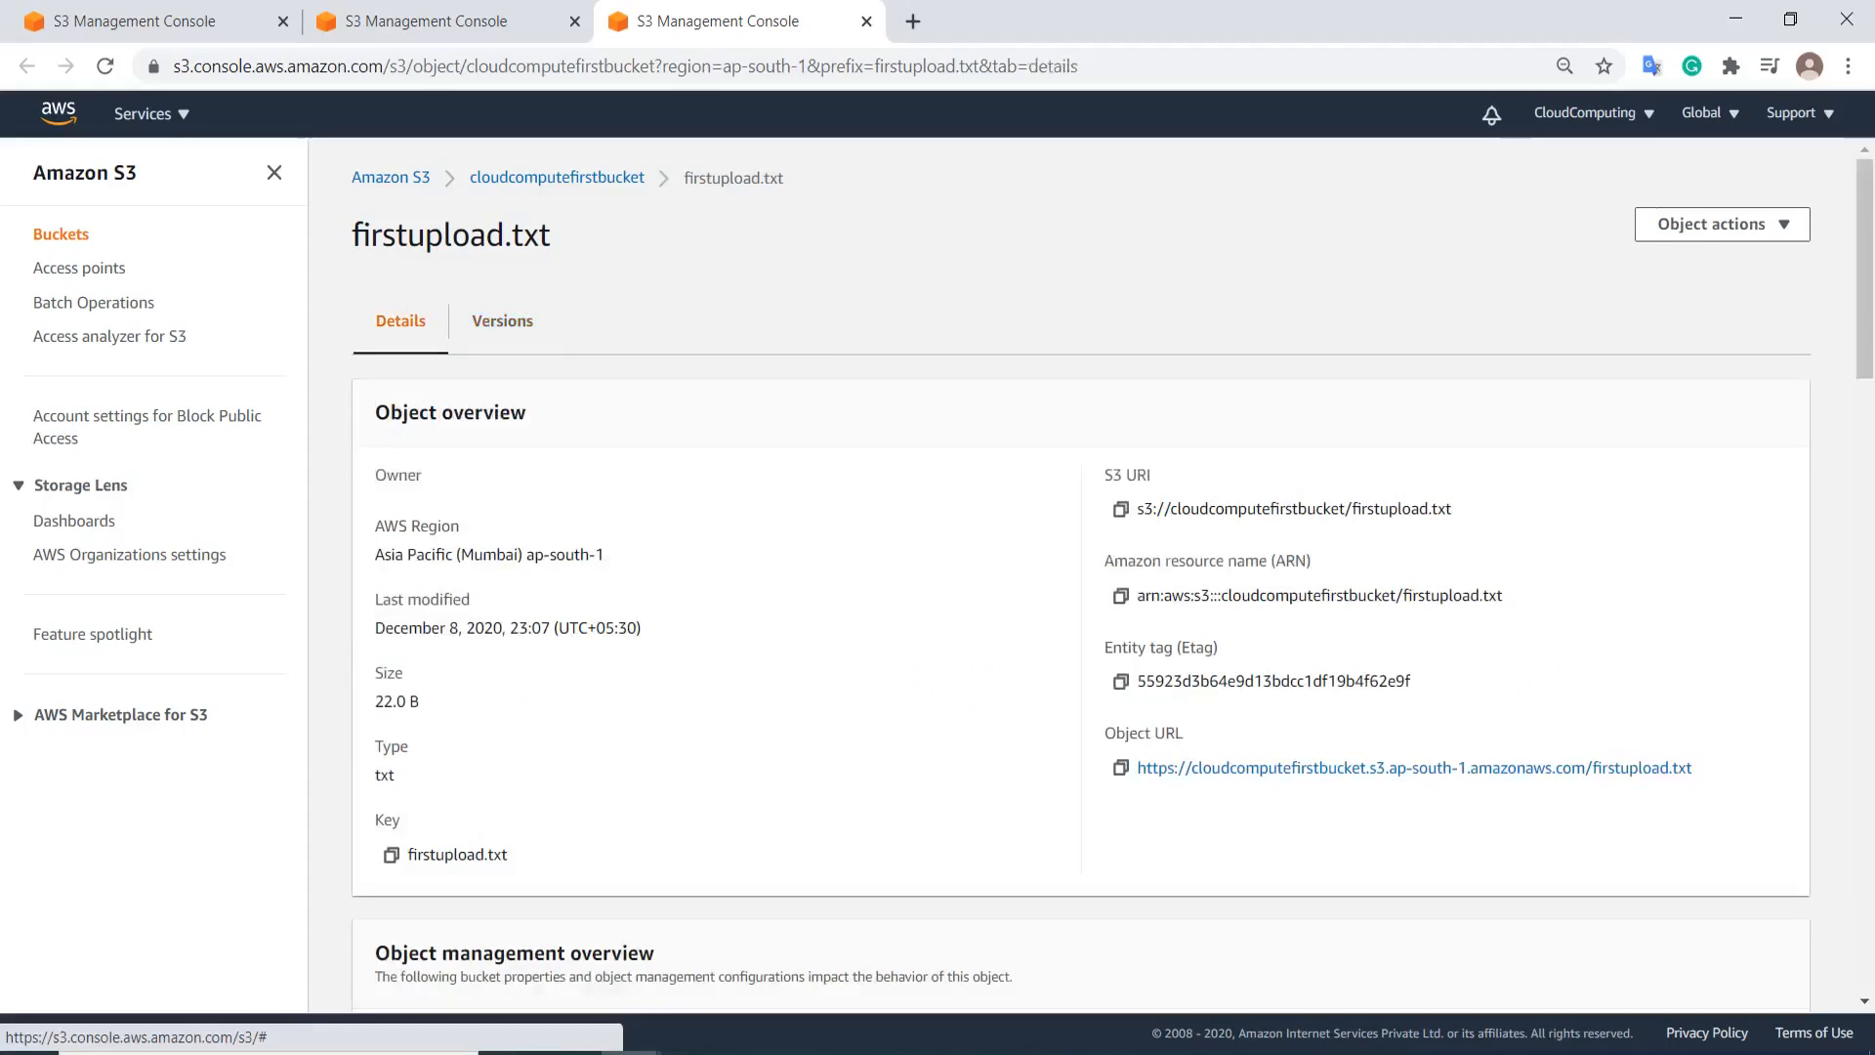
click(556, 177)
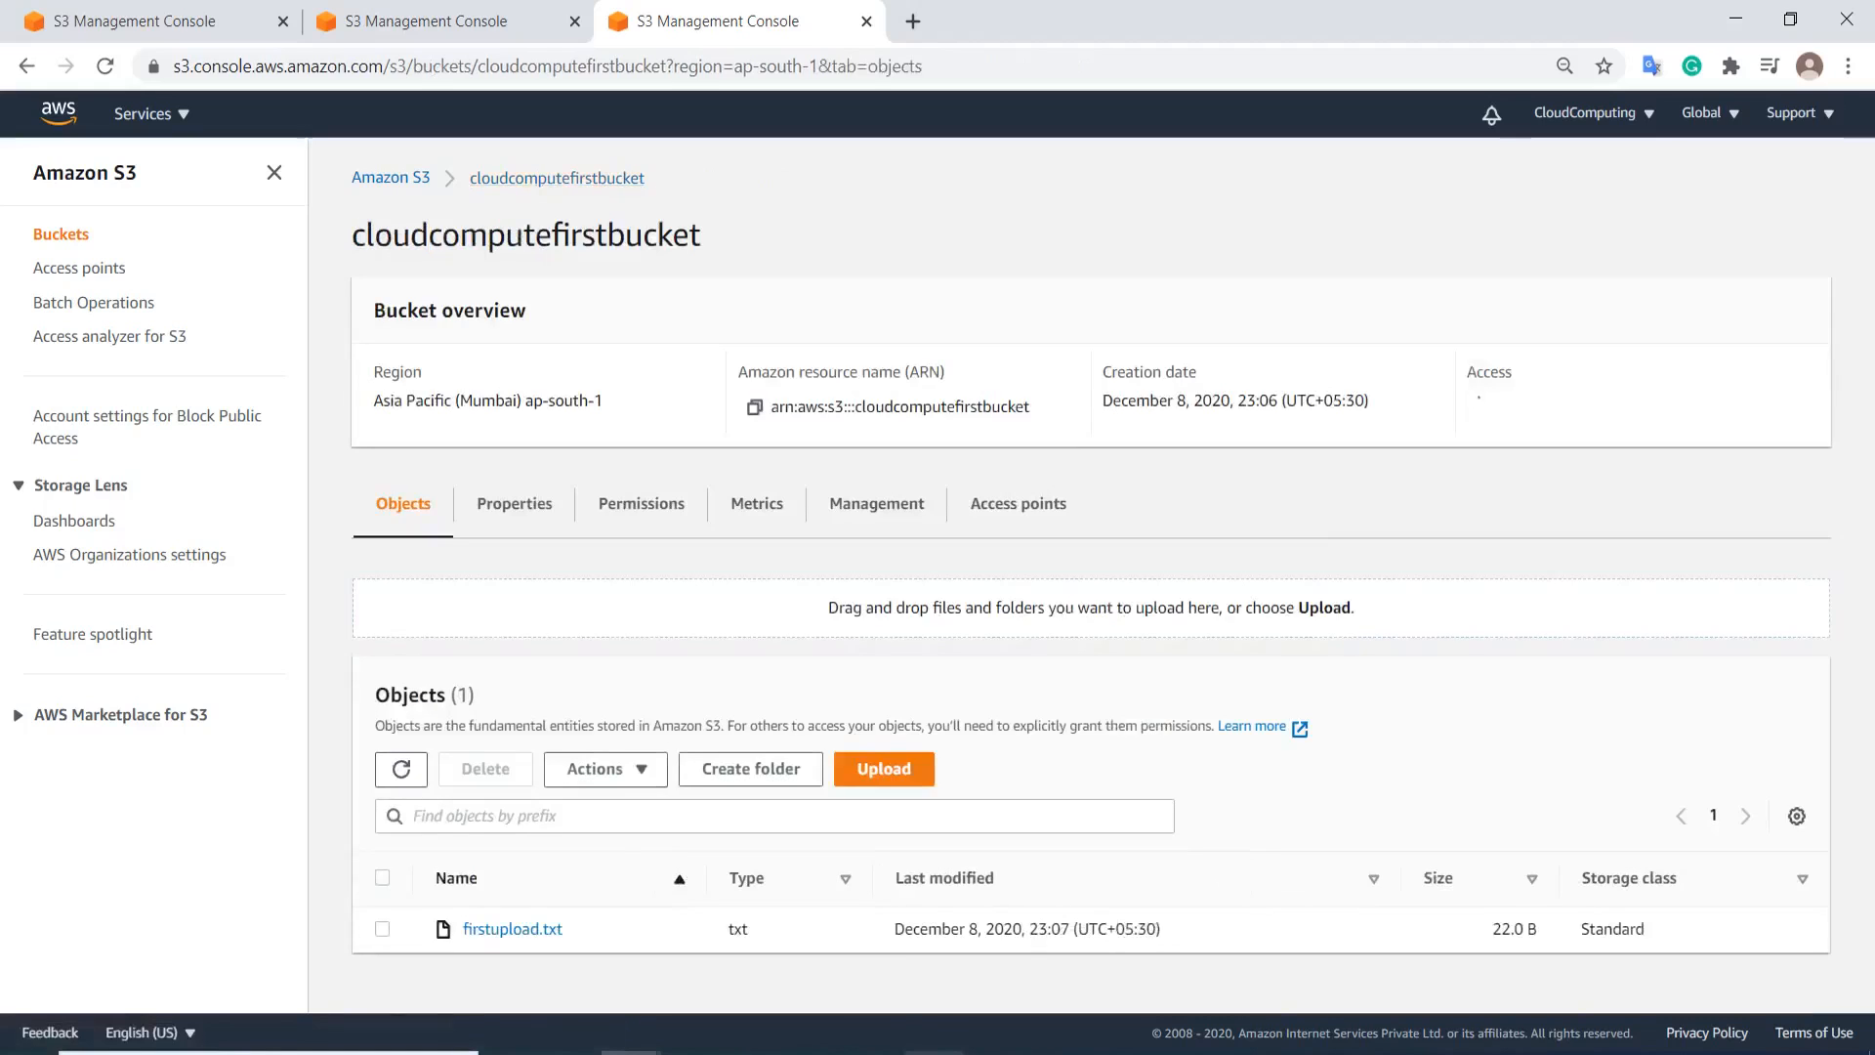
- Switch to File Explorer, add "uploading second time" after a blank line in the local firstupload.txt, and save and close it
key(alt+Tab)
click(485, 310)
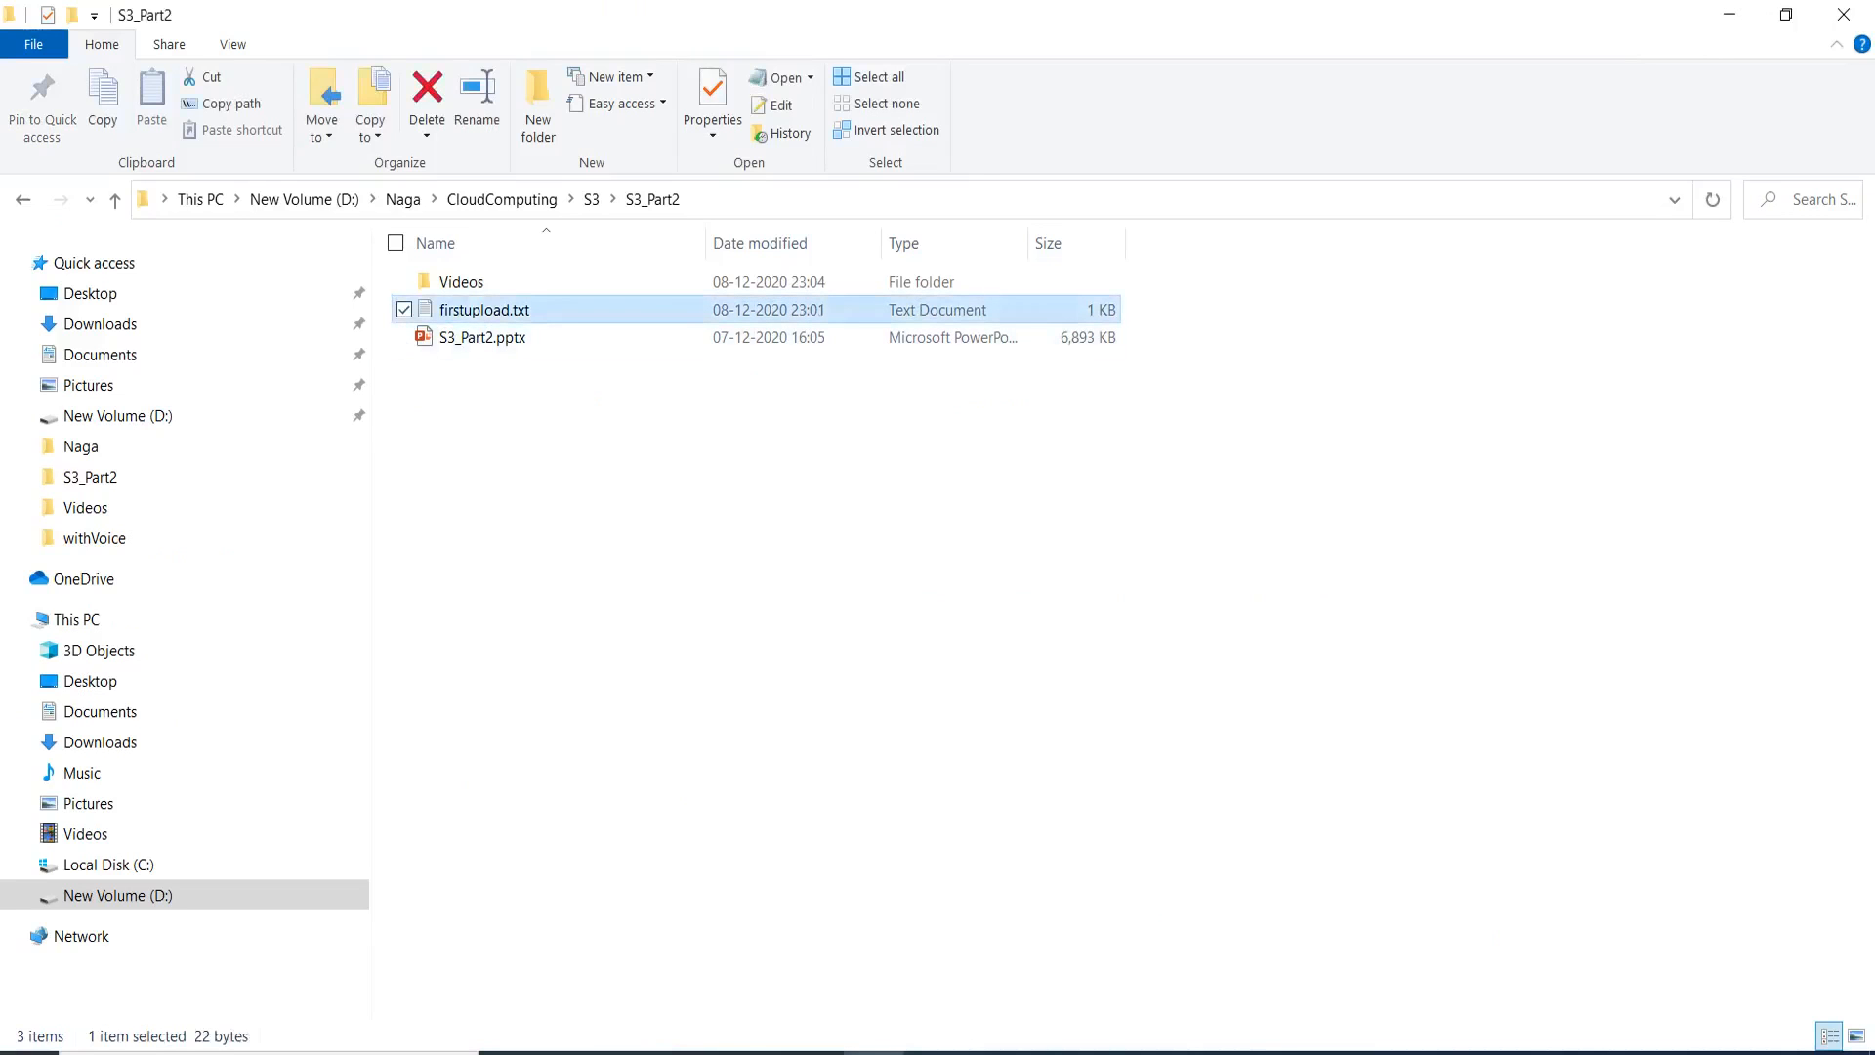
key(Return)
key(Right)
key(Right)
key(Right)
key(Right)
key(Right)
key(Right)
key(Right)
key(Right)
key(Right)
key(Right)
key(Right)
key(Right)
key(Right)
key(Right)
key(Right)
key(Right)
key(Right)
key(Right)
key(Right)
key(Right)
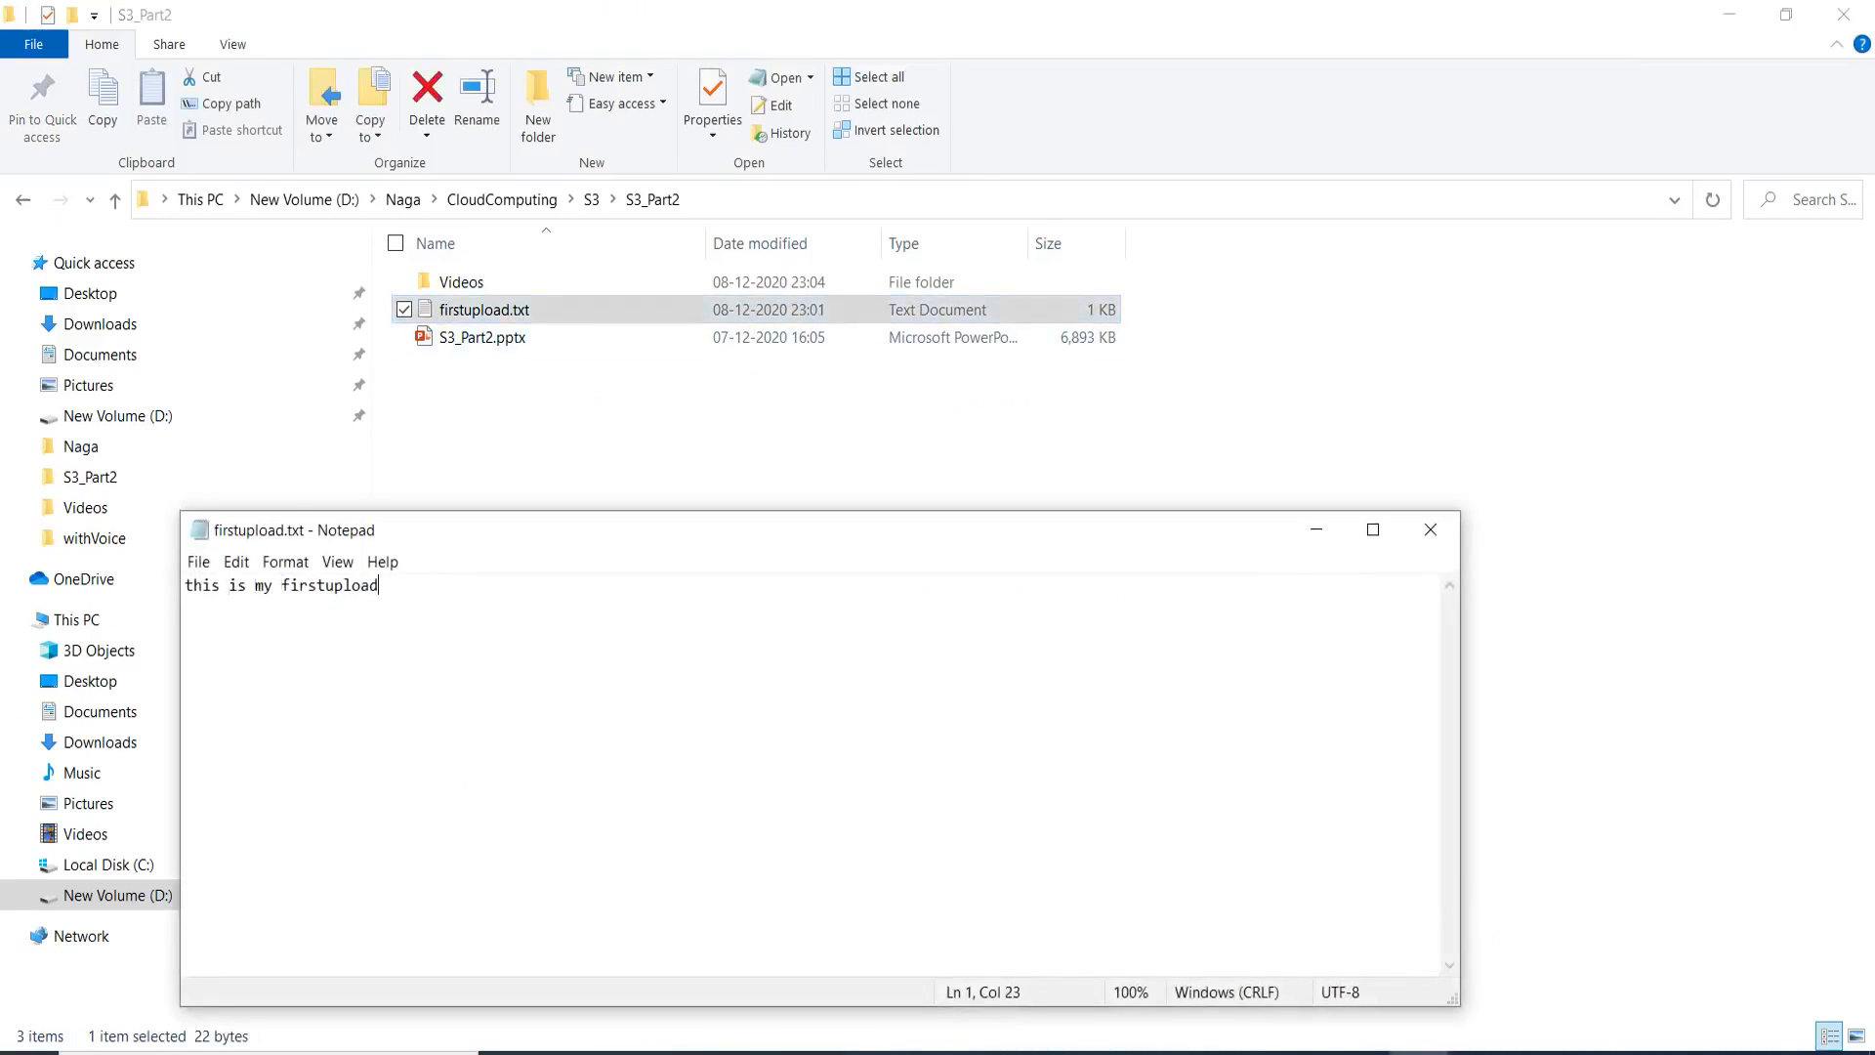
key(Return)
key(Return)
text(uploading second time)
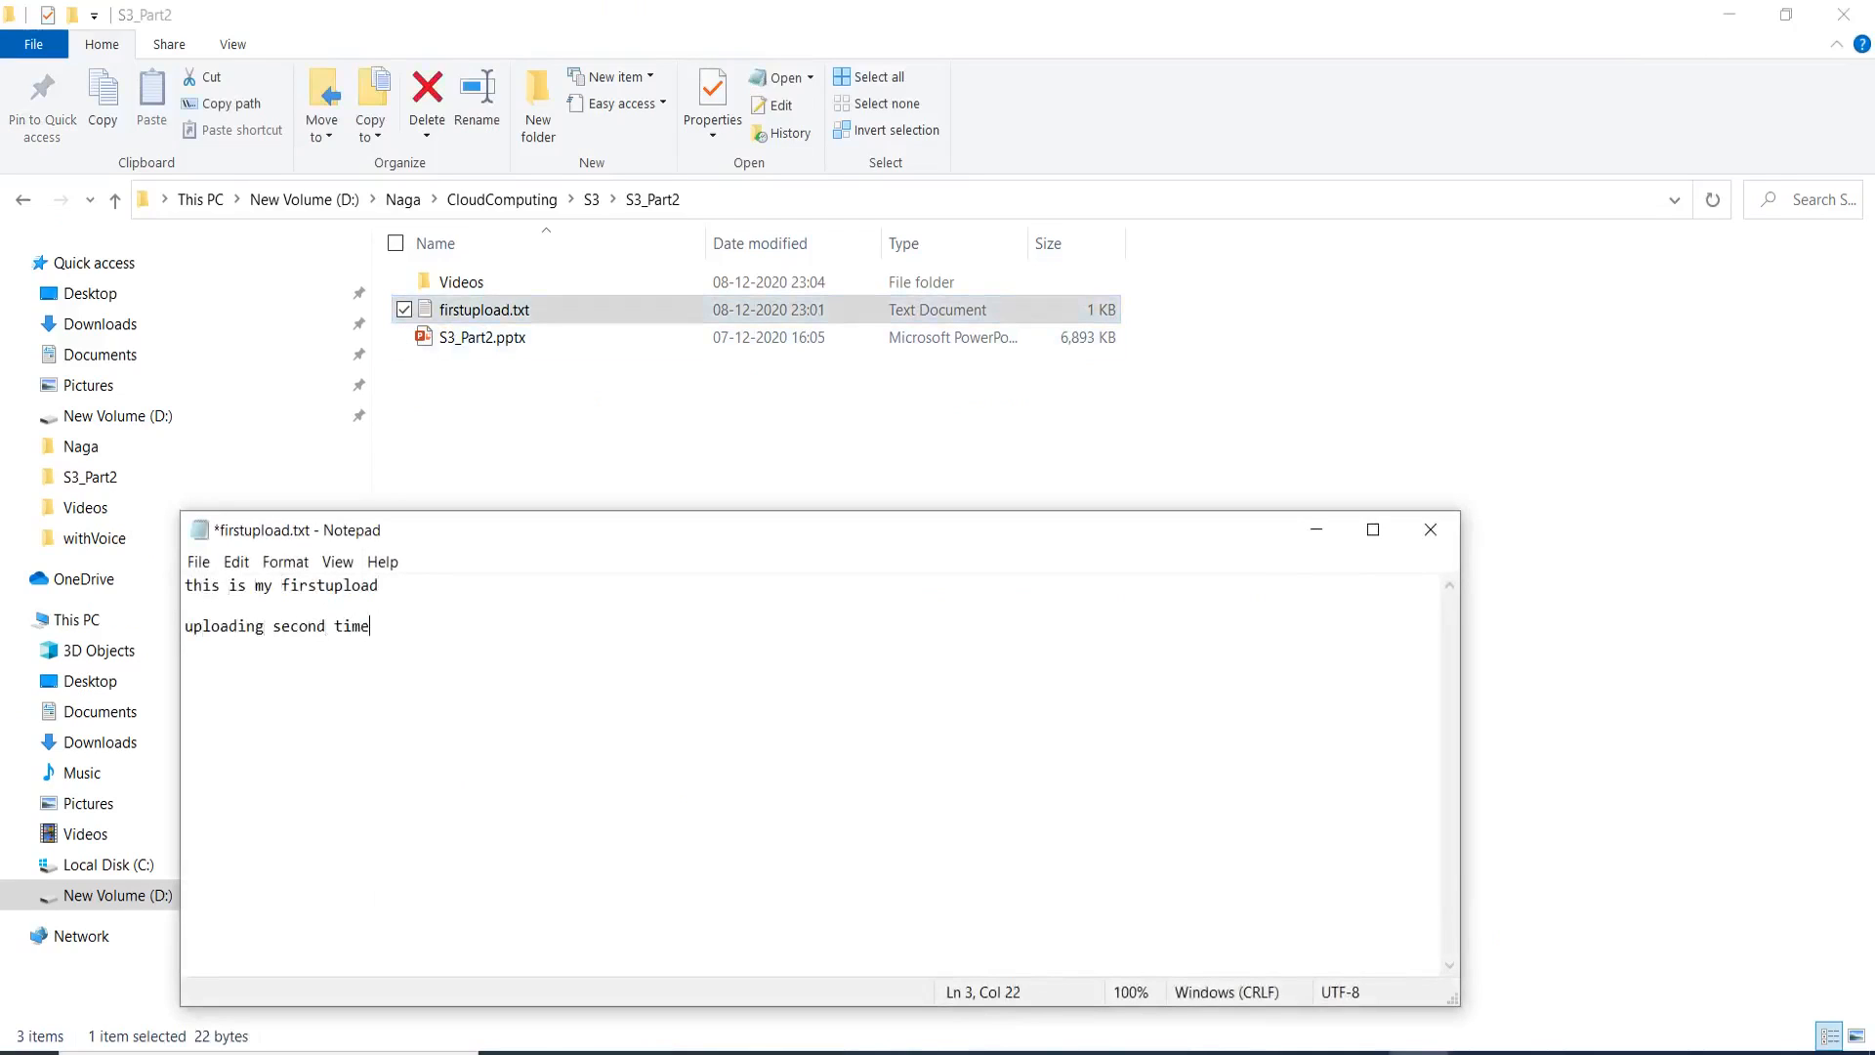
key(ctrl+s)
click(1430, 530)
key(alt+Tab)
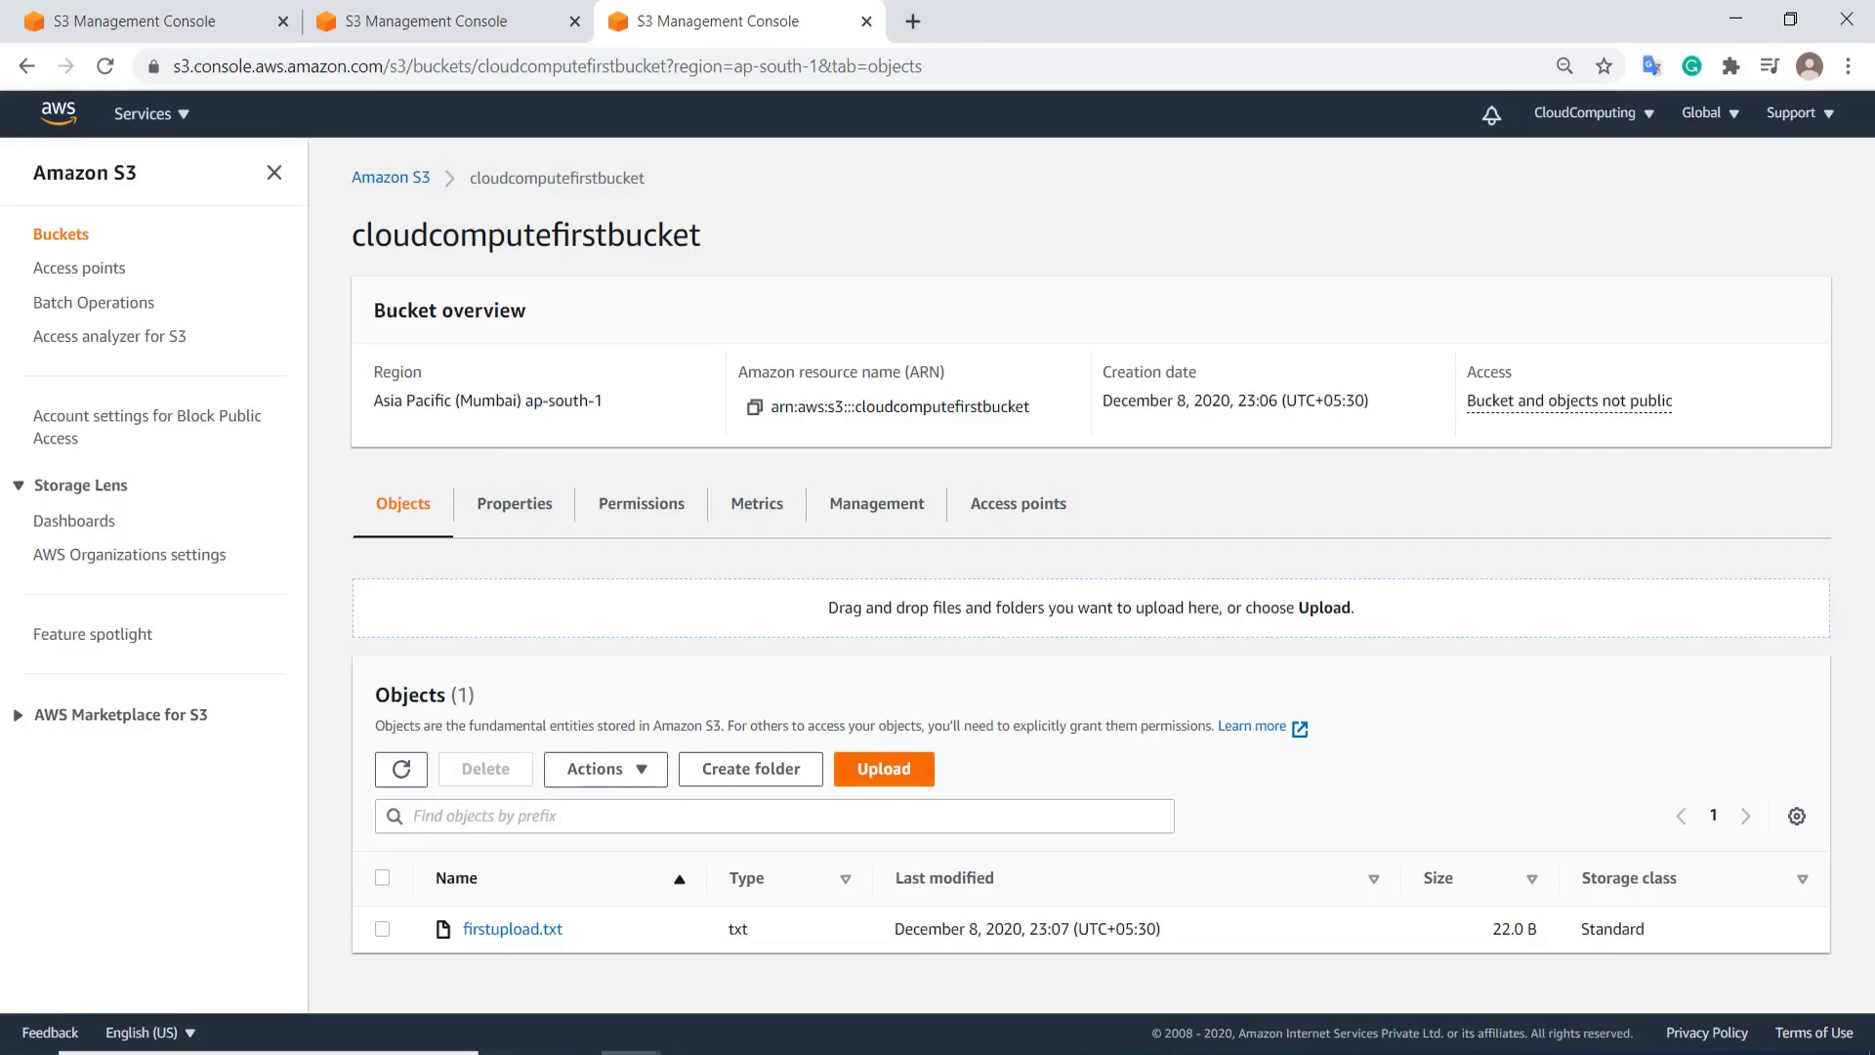
click(884, 768)
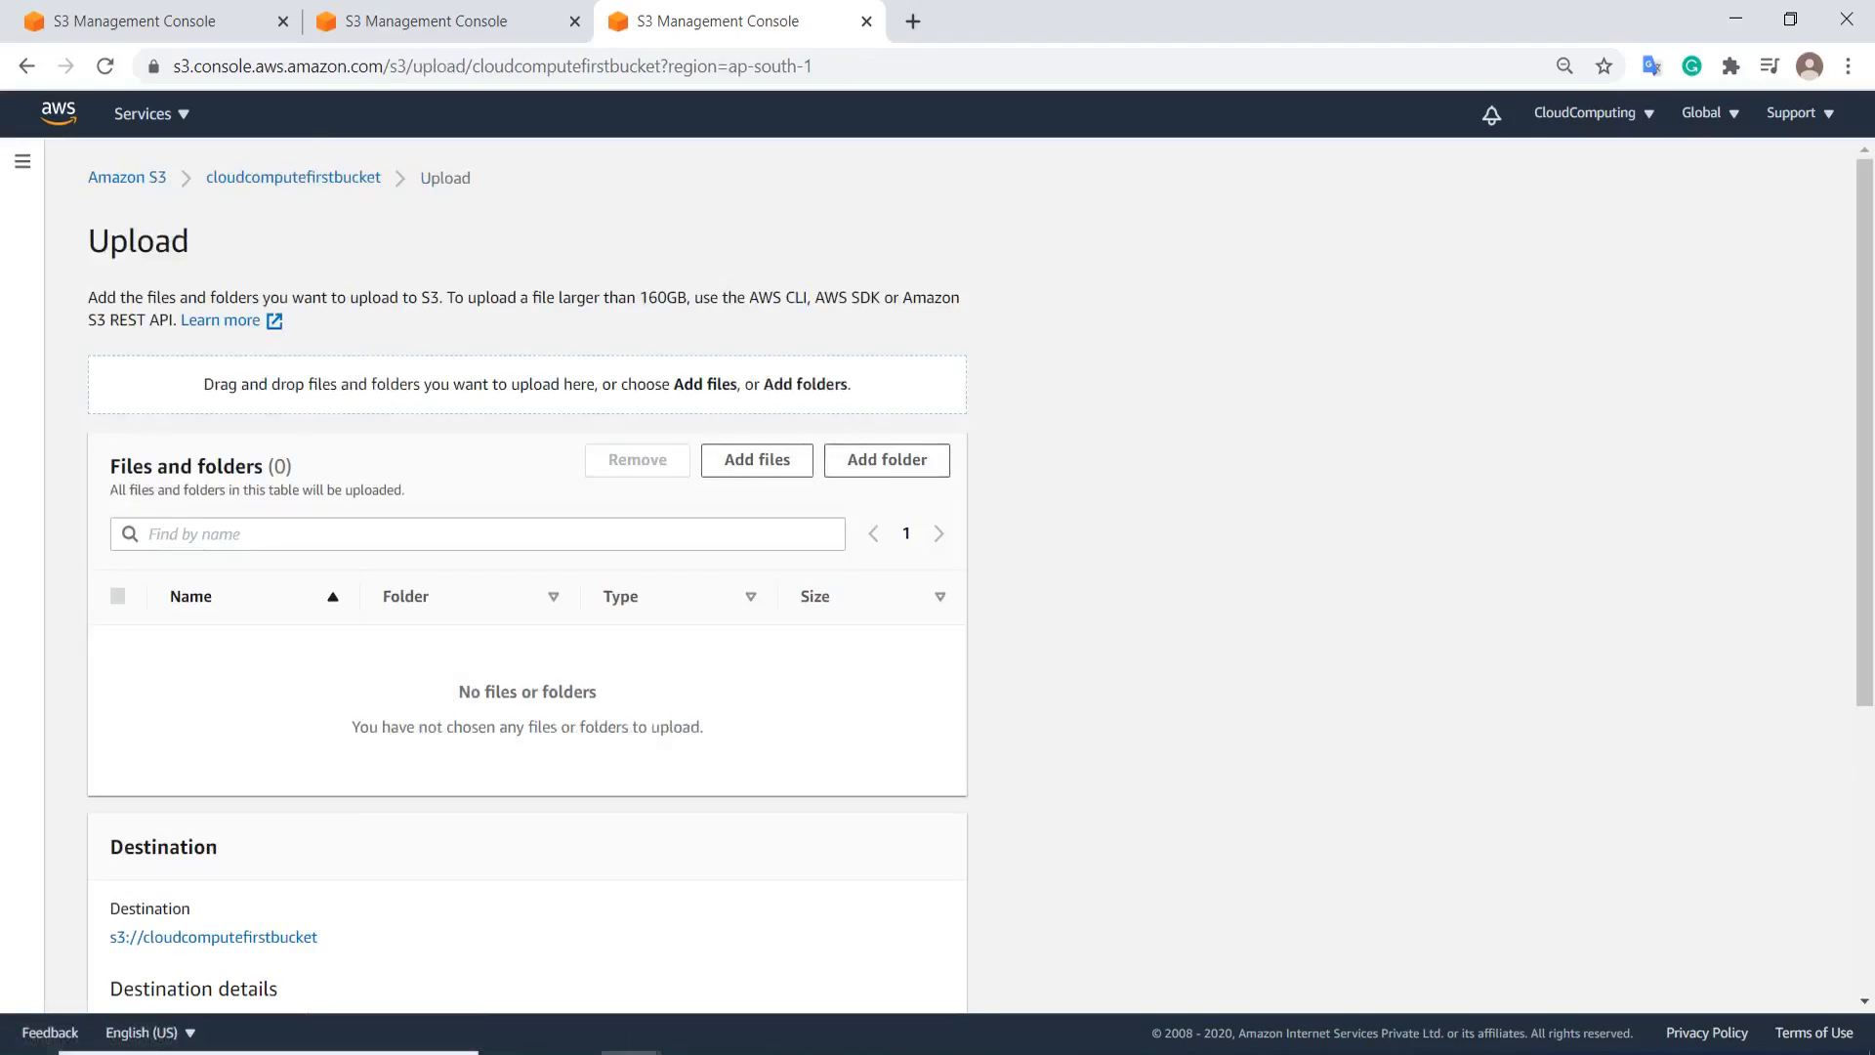
scroll(527, 586, down, 5)
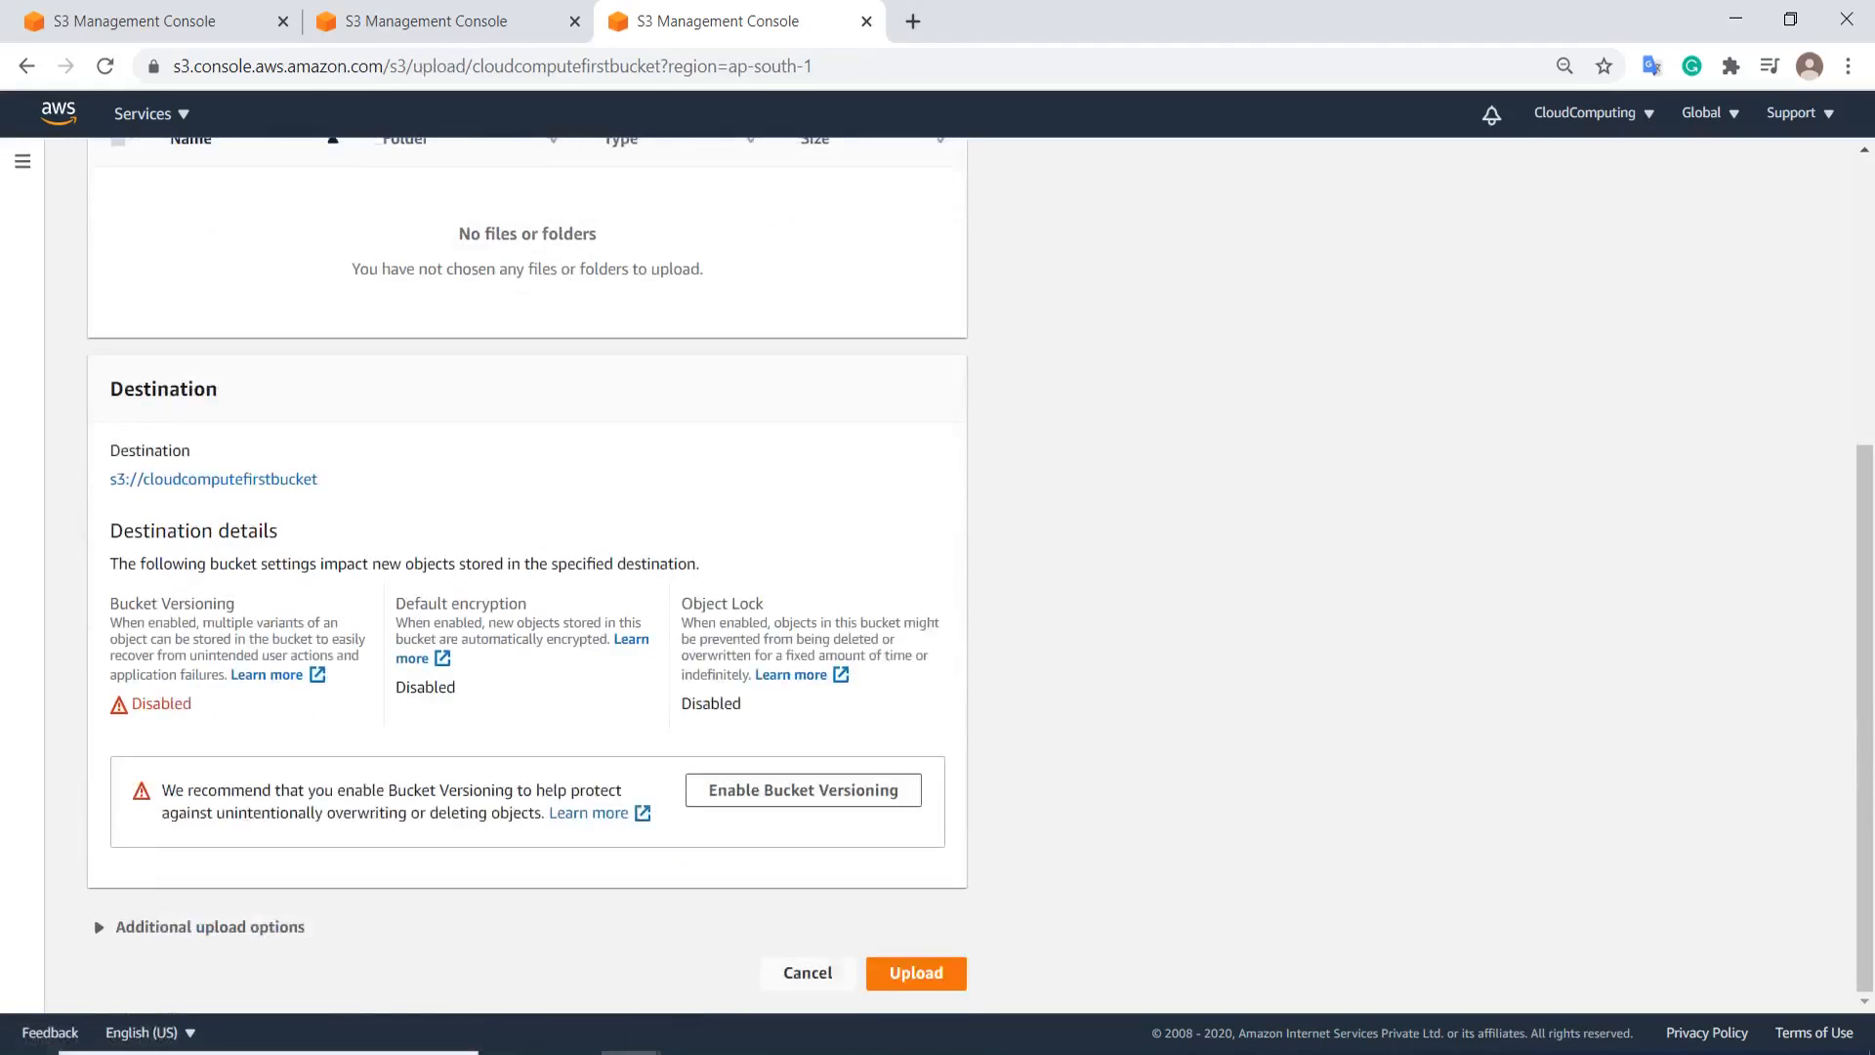
click(806, 974)
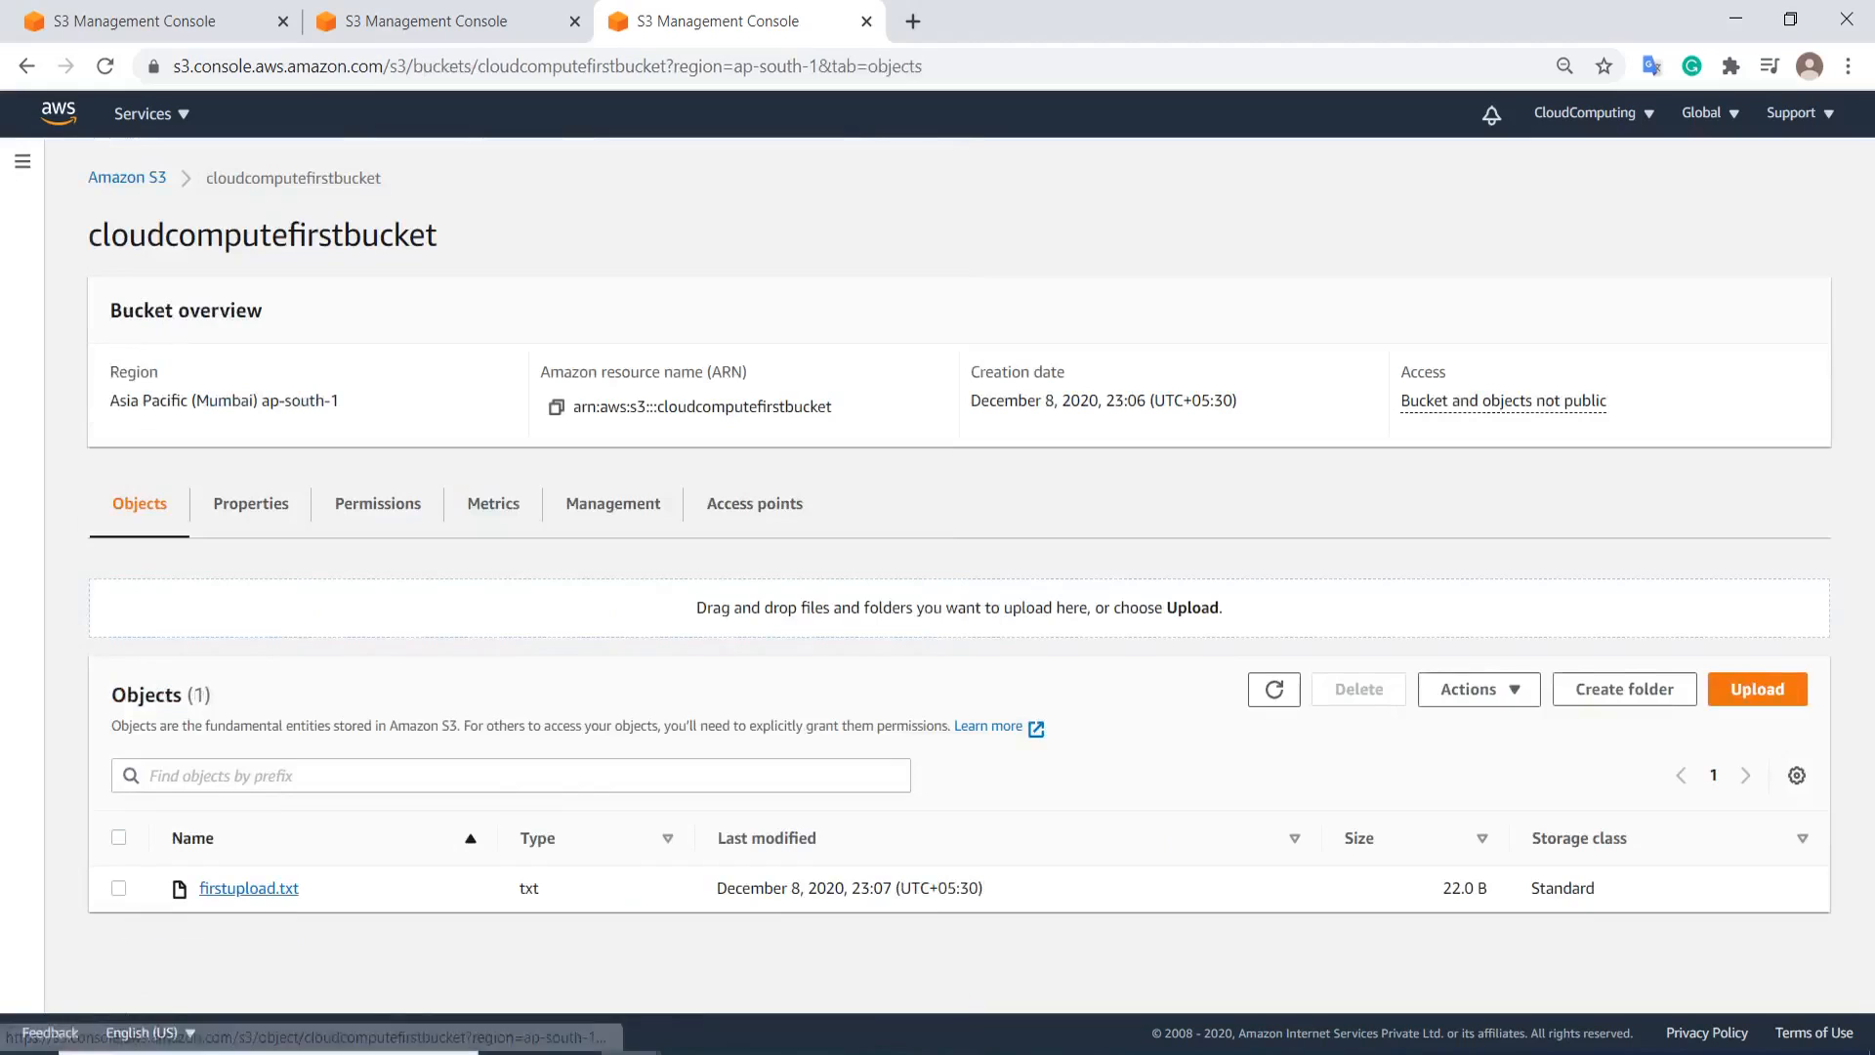
- Open the details of firstupload.txt in a new browser tab, try its object URL, and close the resulting tab
right_click(252, 889)
click(322, 648)
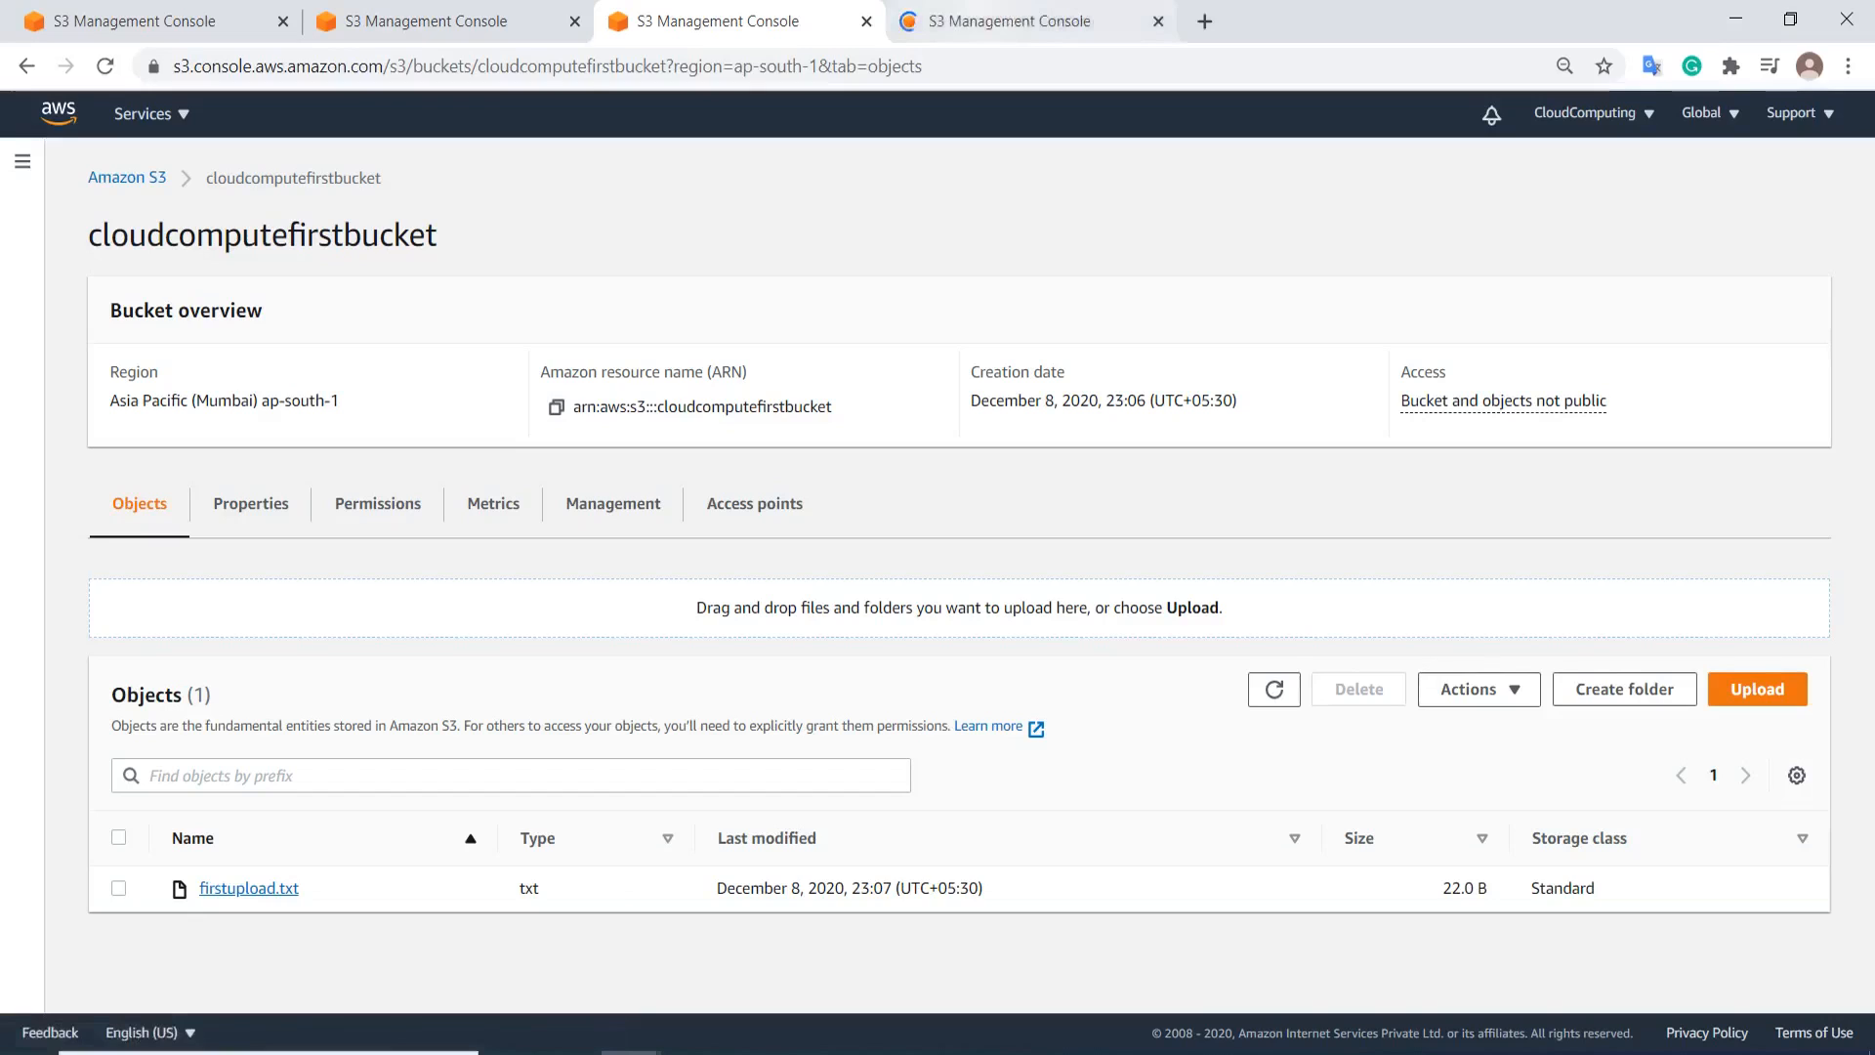
key(ctrl+Tab)
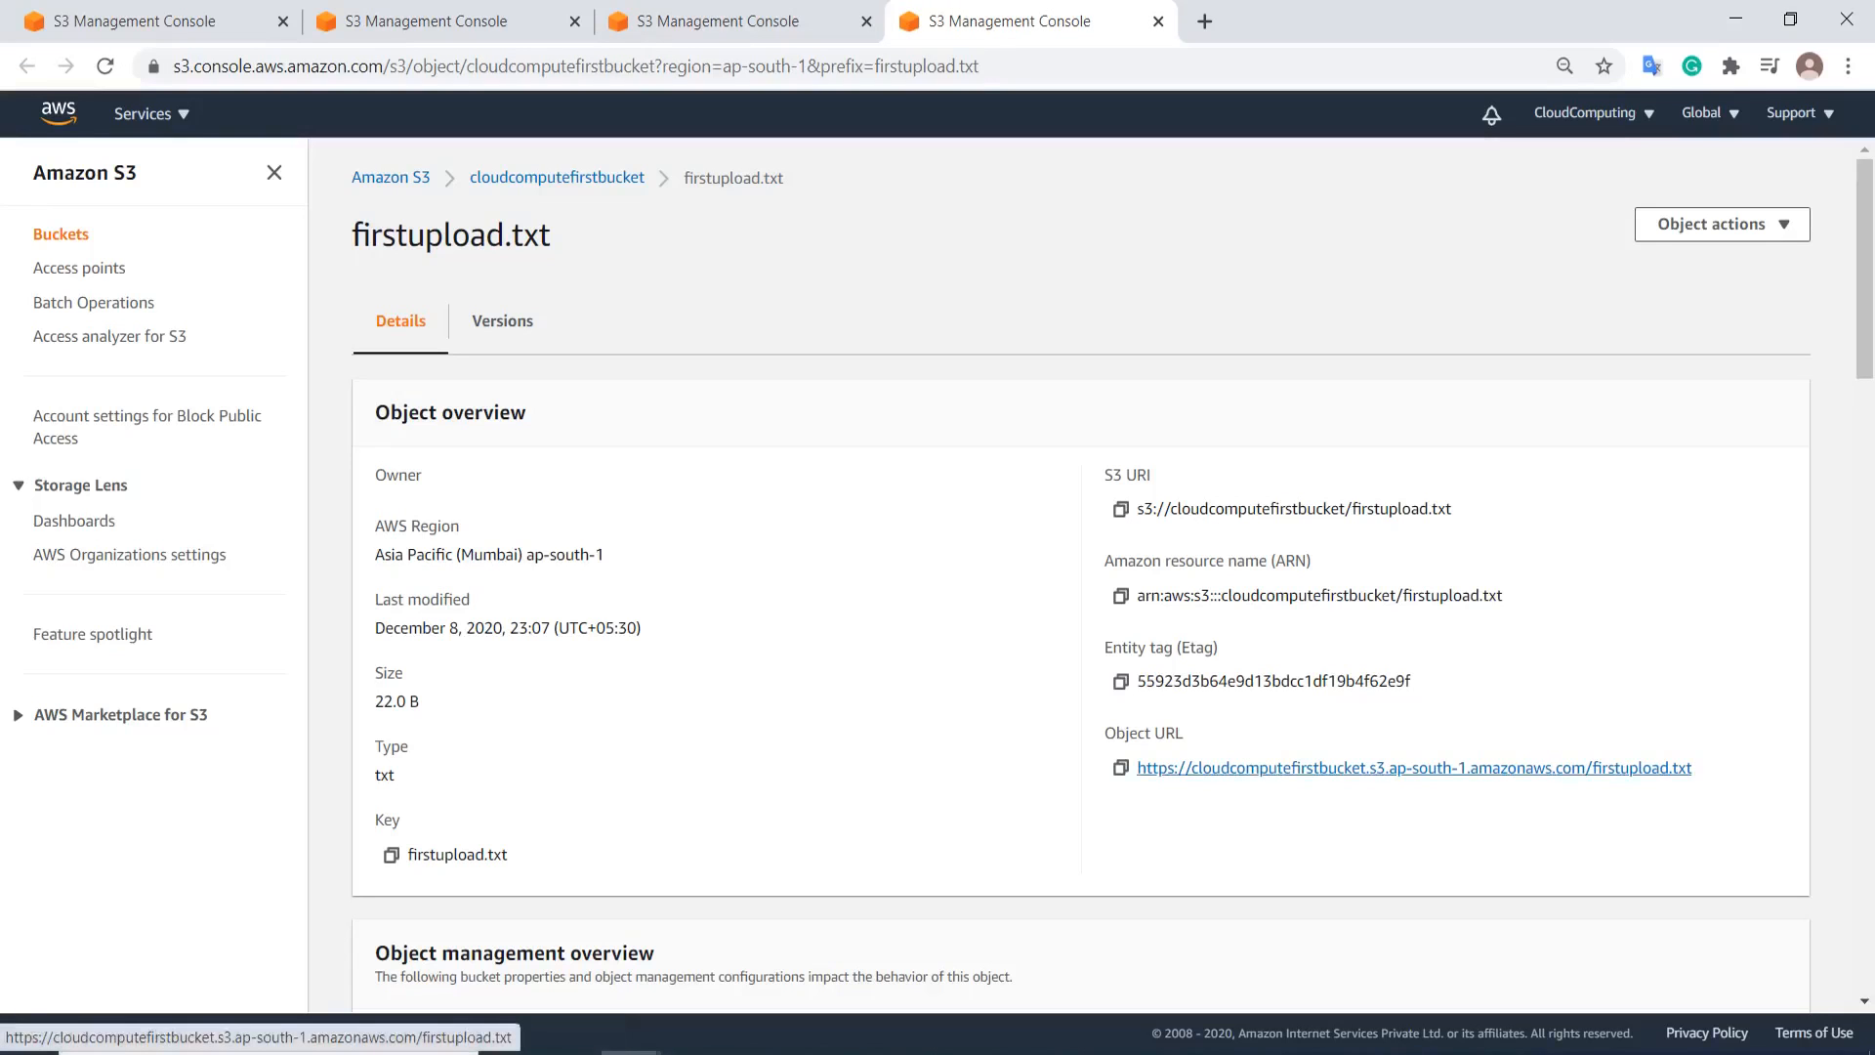
click(1414, 767)
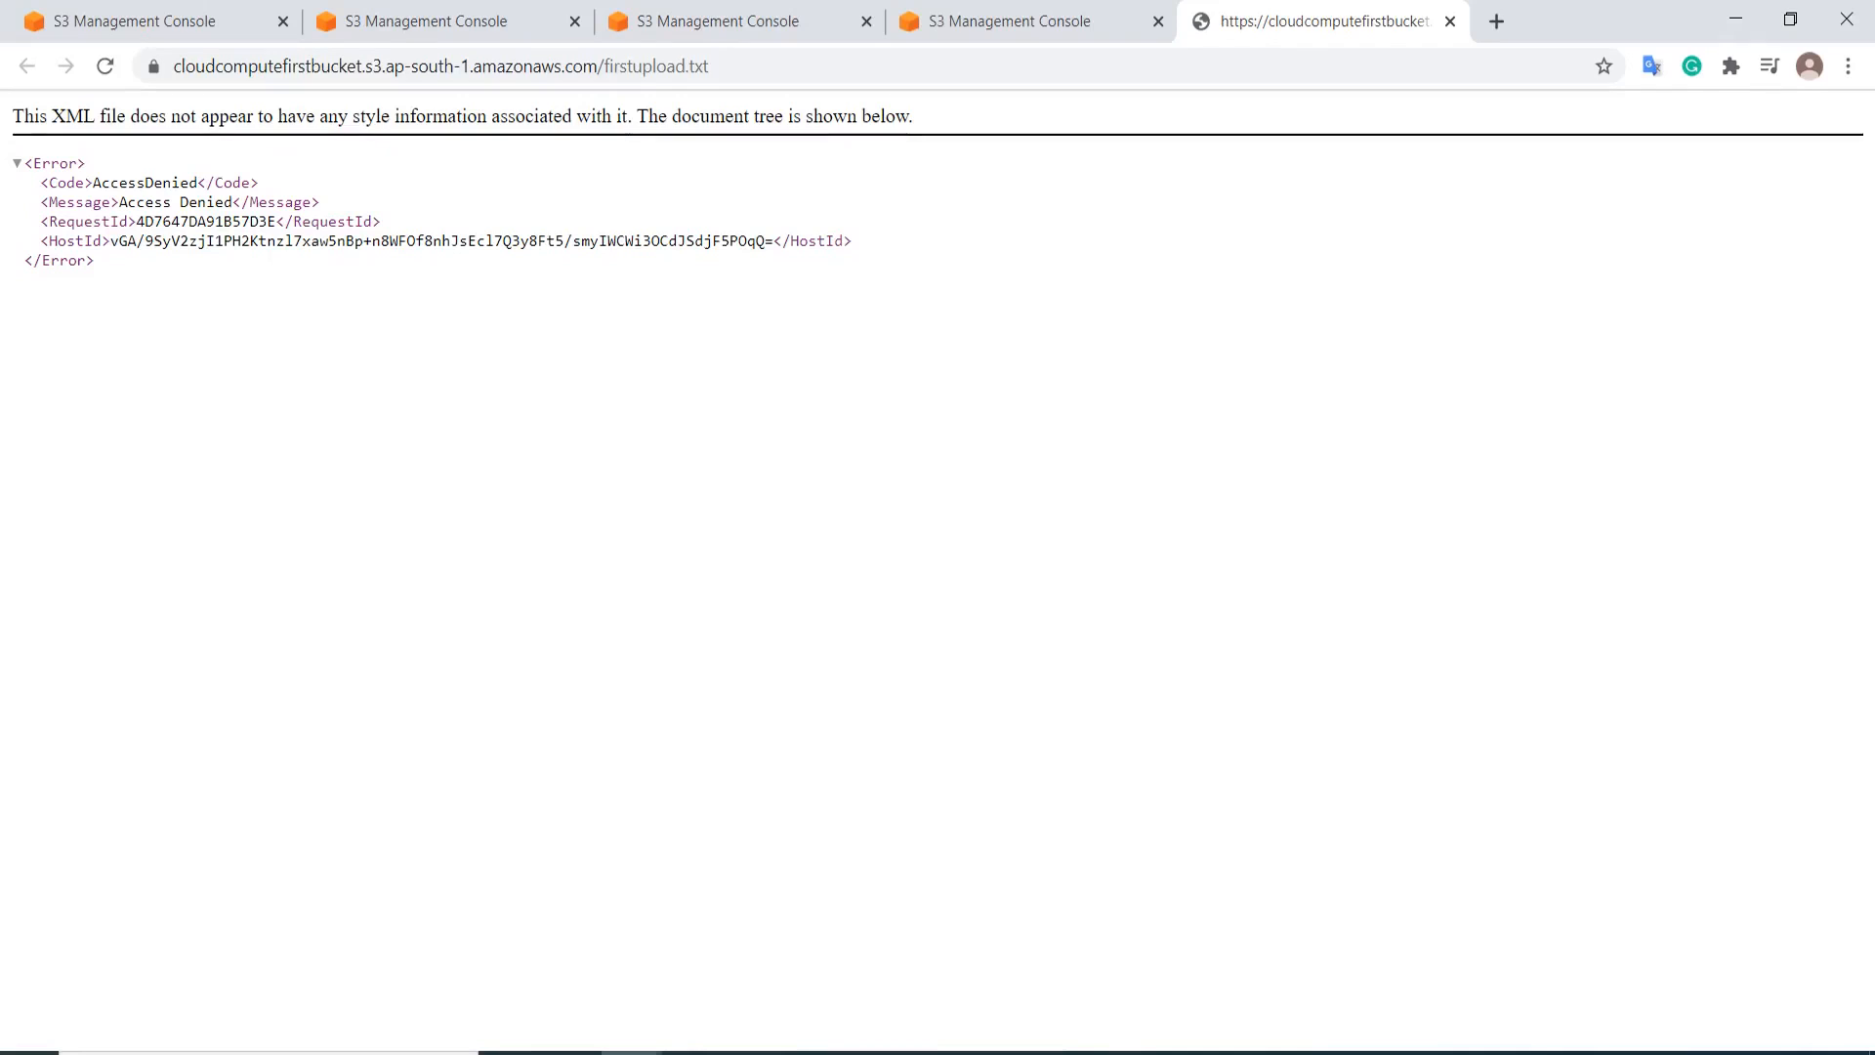
click(1450, 20)
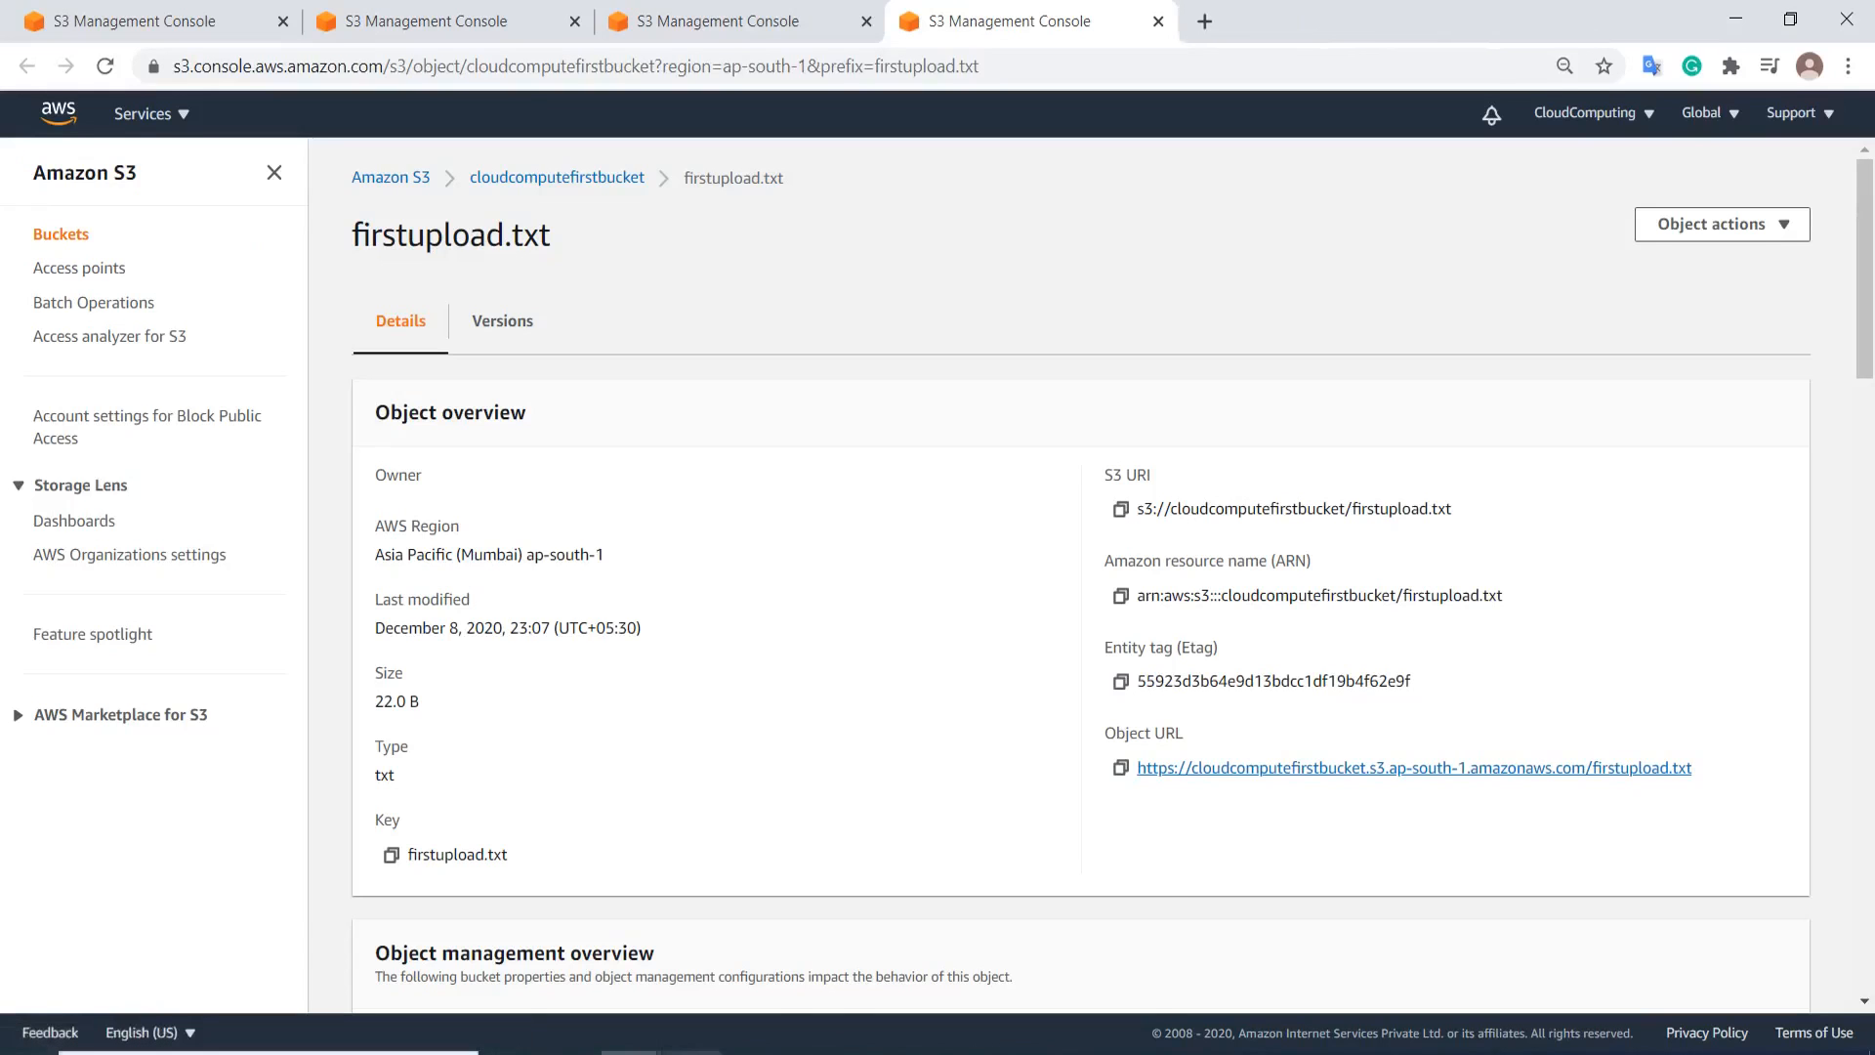
- Open the first uploaded firstupload.txt through its object actions to view its contents, and close the content tab
mouse_move(631, 1052)
click(1722, 224)
right_click(1601, 261)
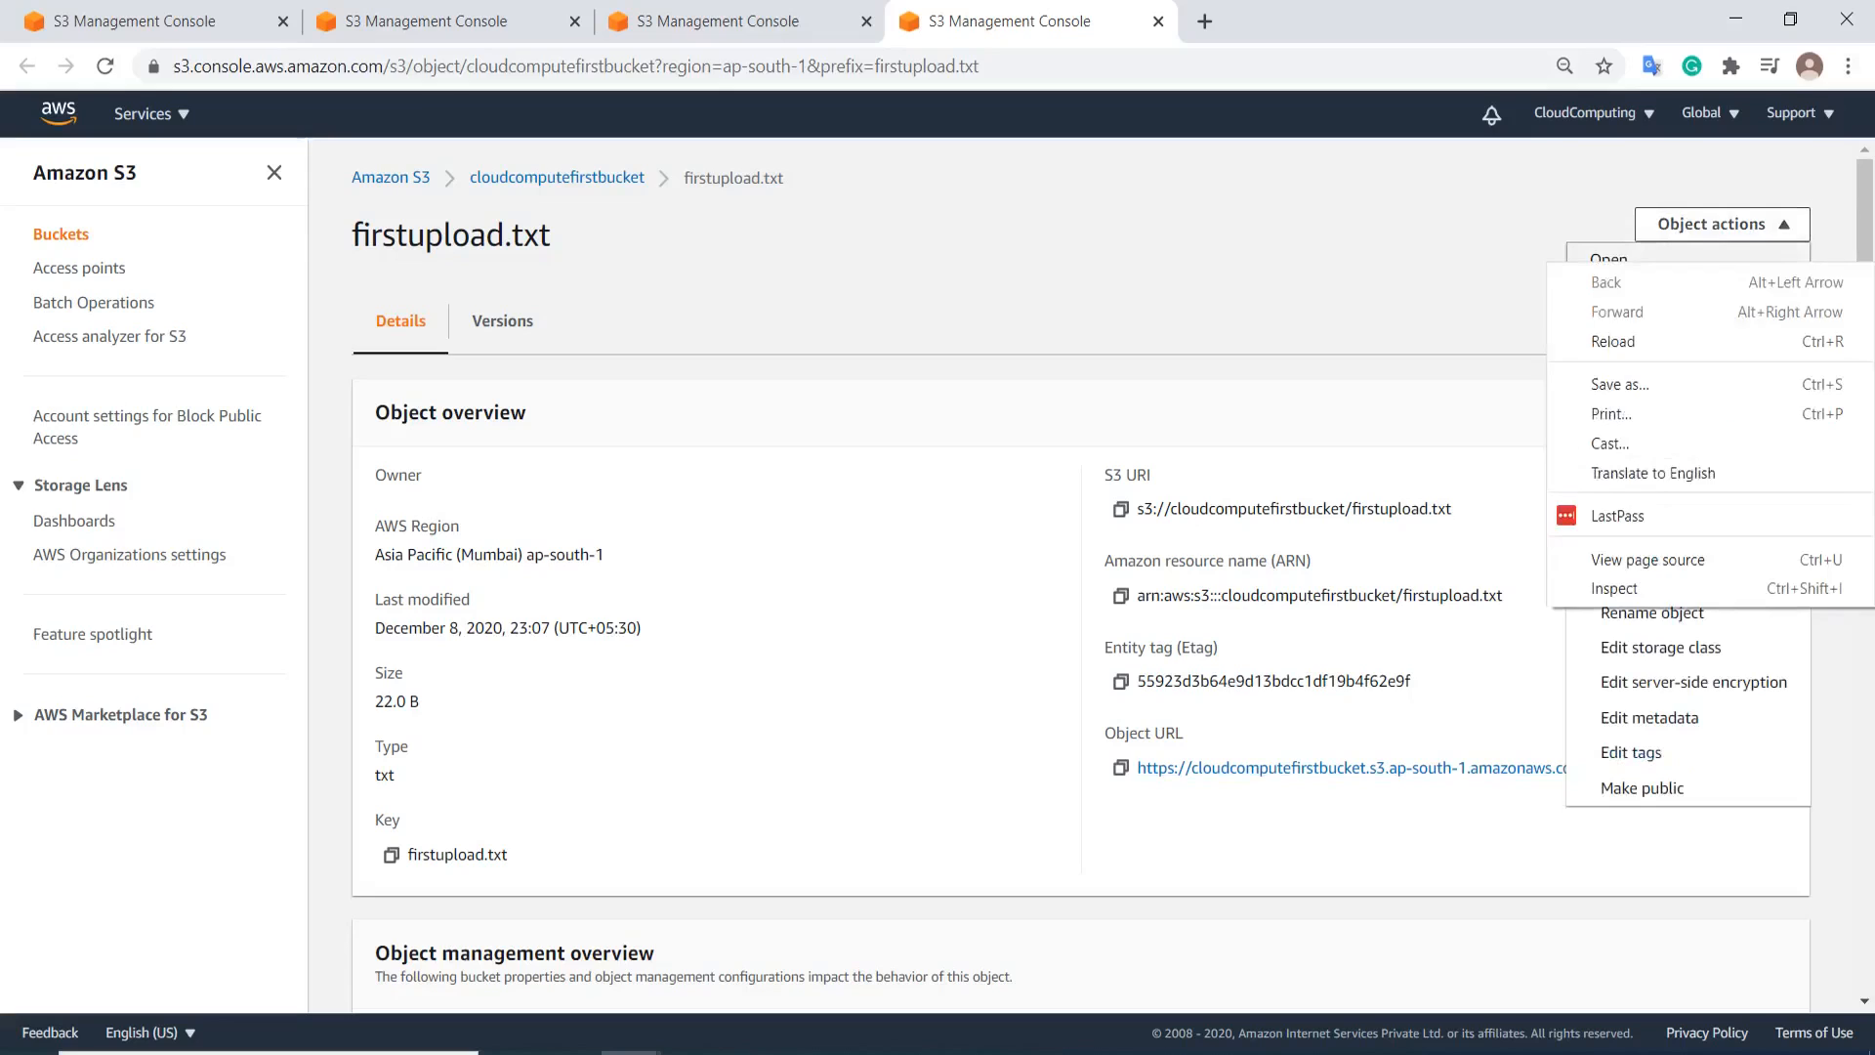
click(1601, 258)
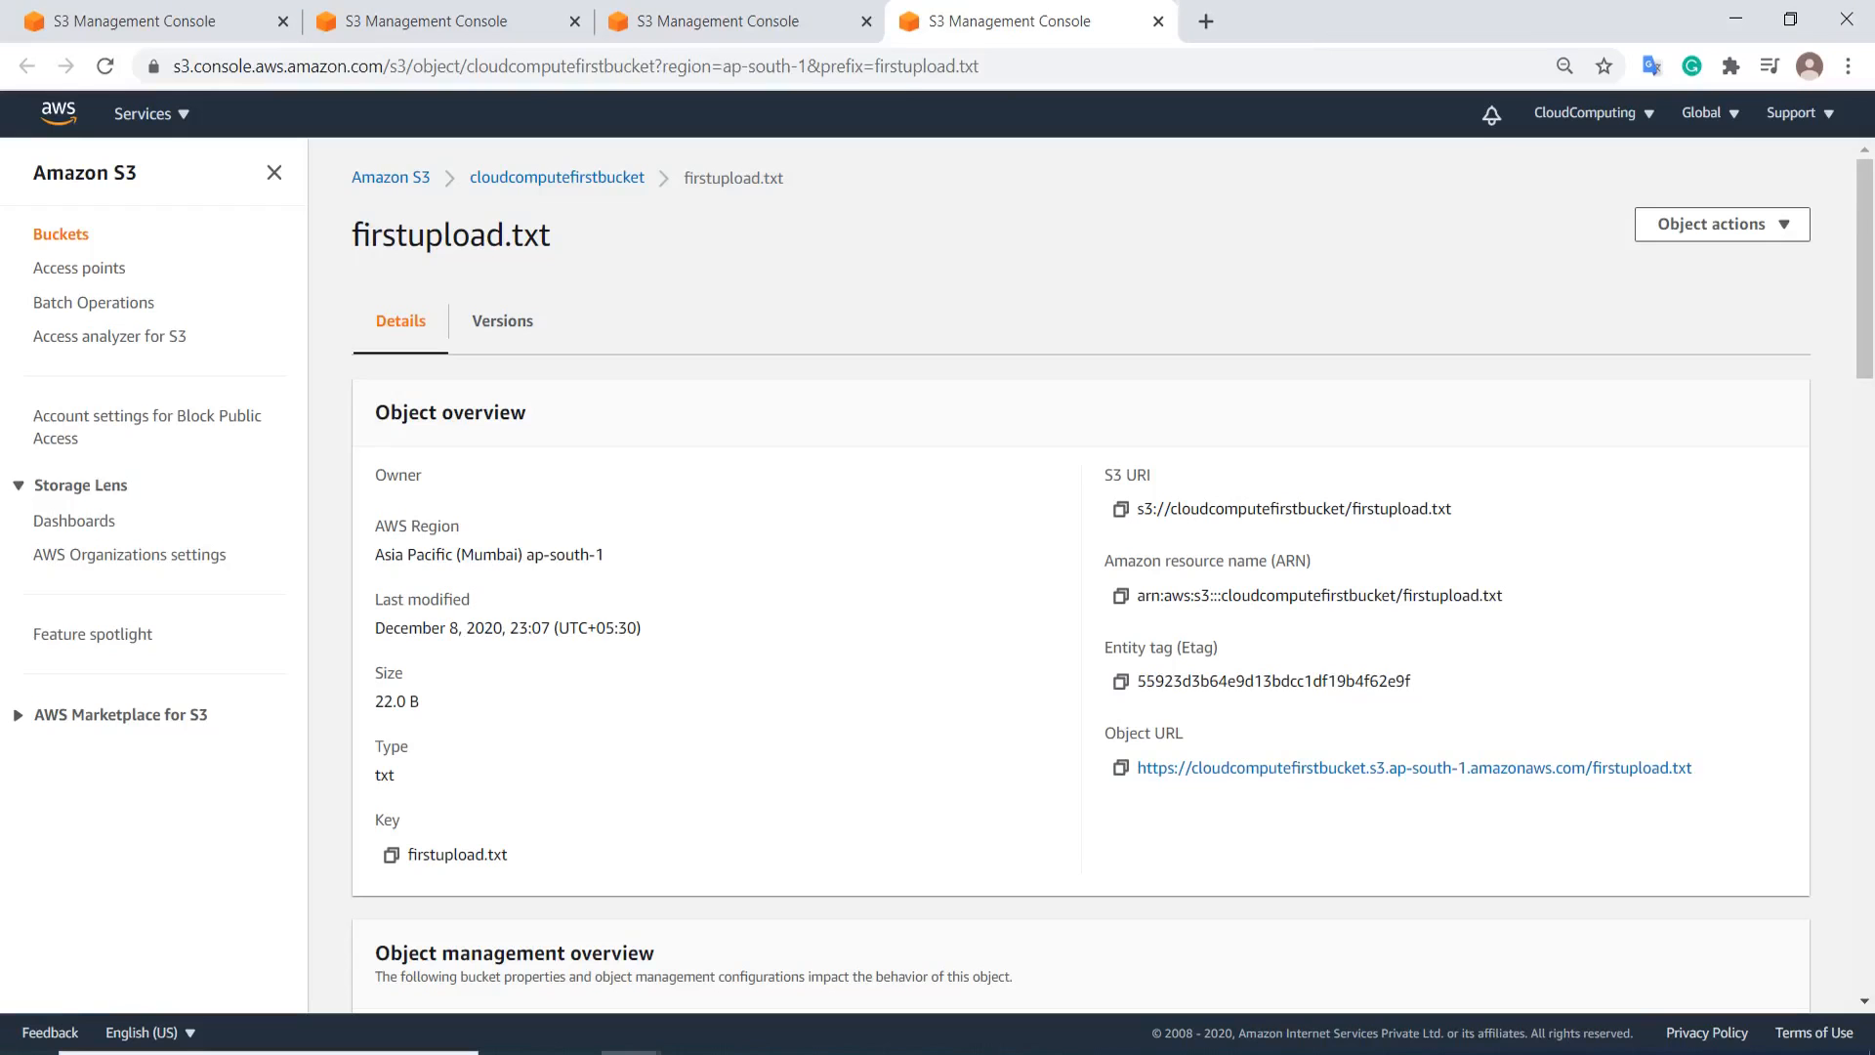
click(1451, 20)
- Upload the edited firstupload.txt from the S3_Part2 folder to cloudcomputefirstbucket, exit the upload status, and close the extra console tab
click(718, 21)
click(557, 177)
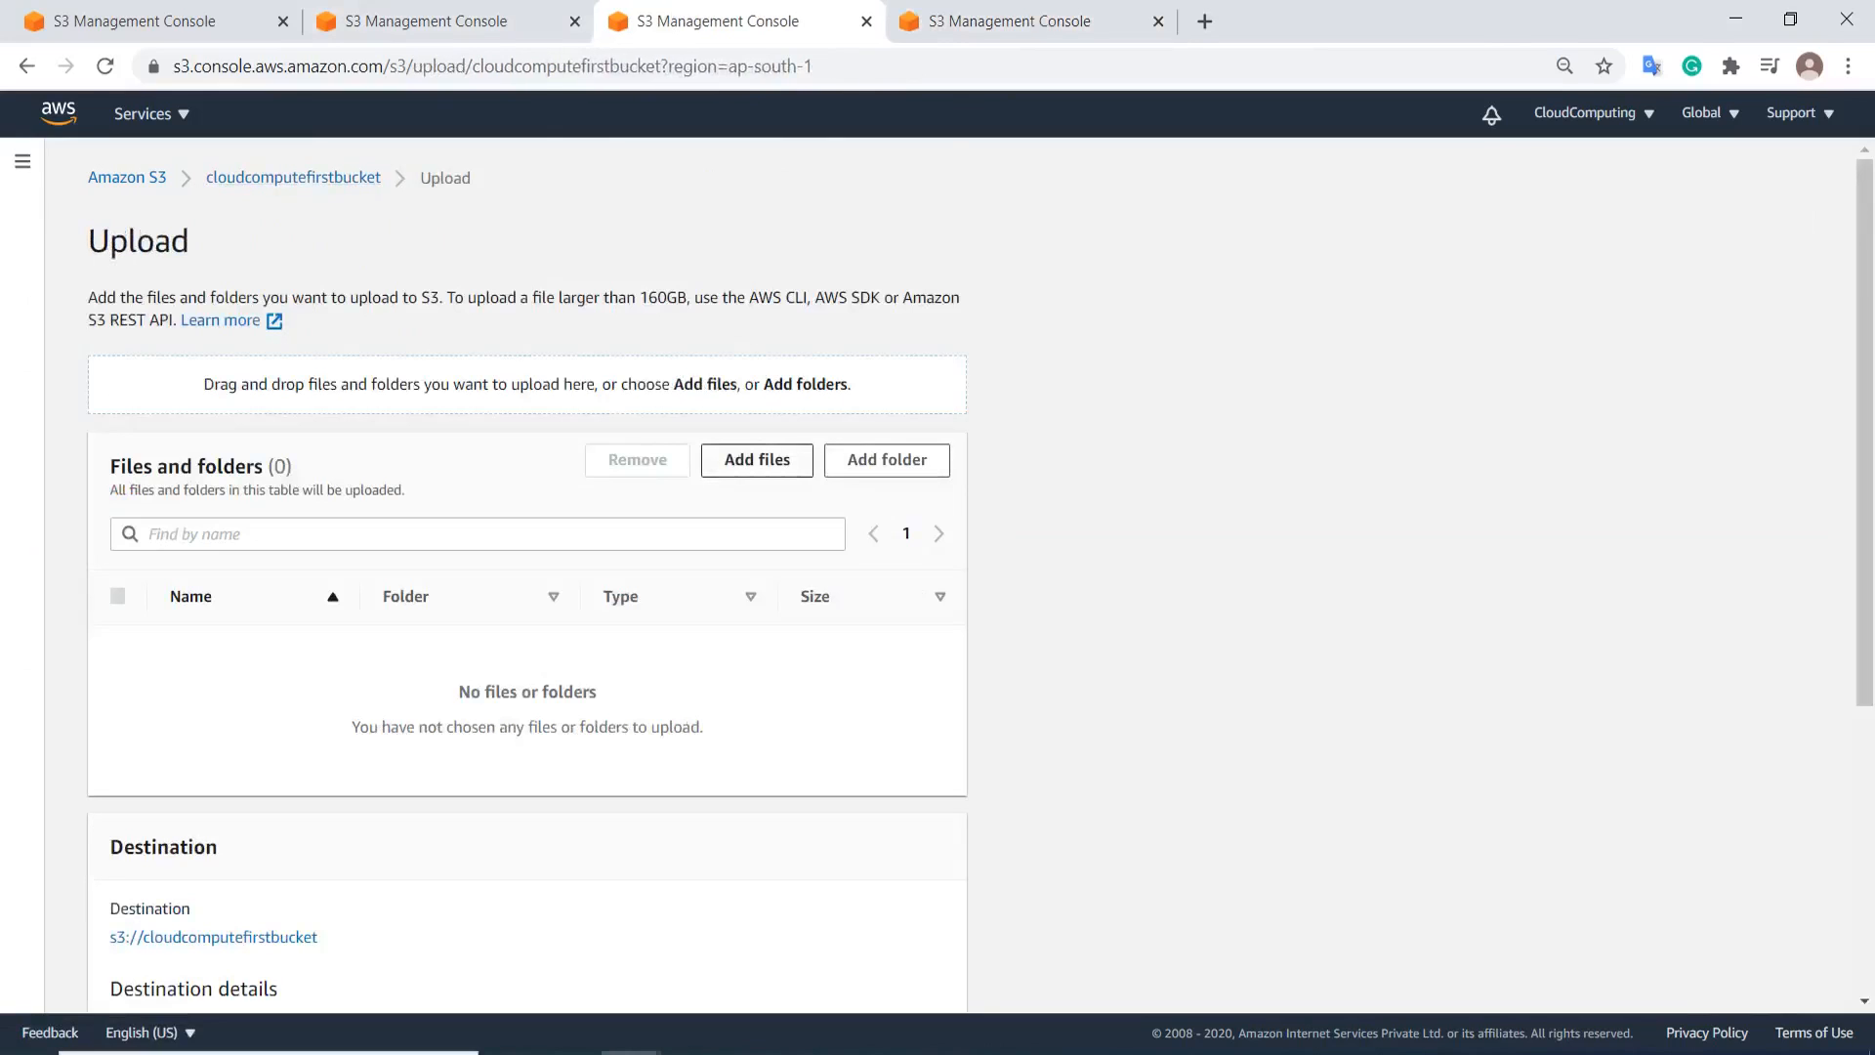
click(756, 459)
double_click(709, 389)
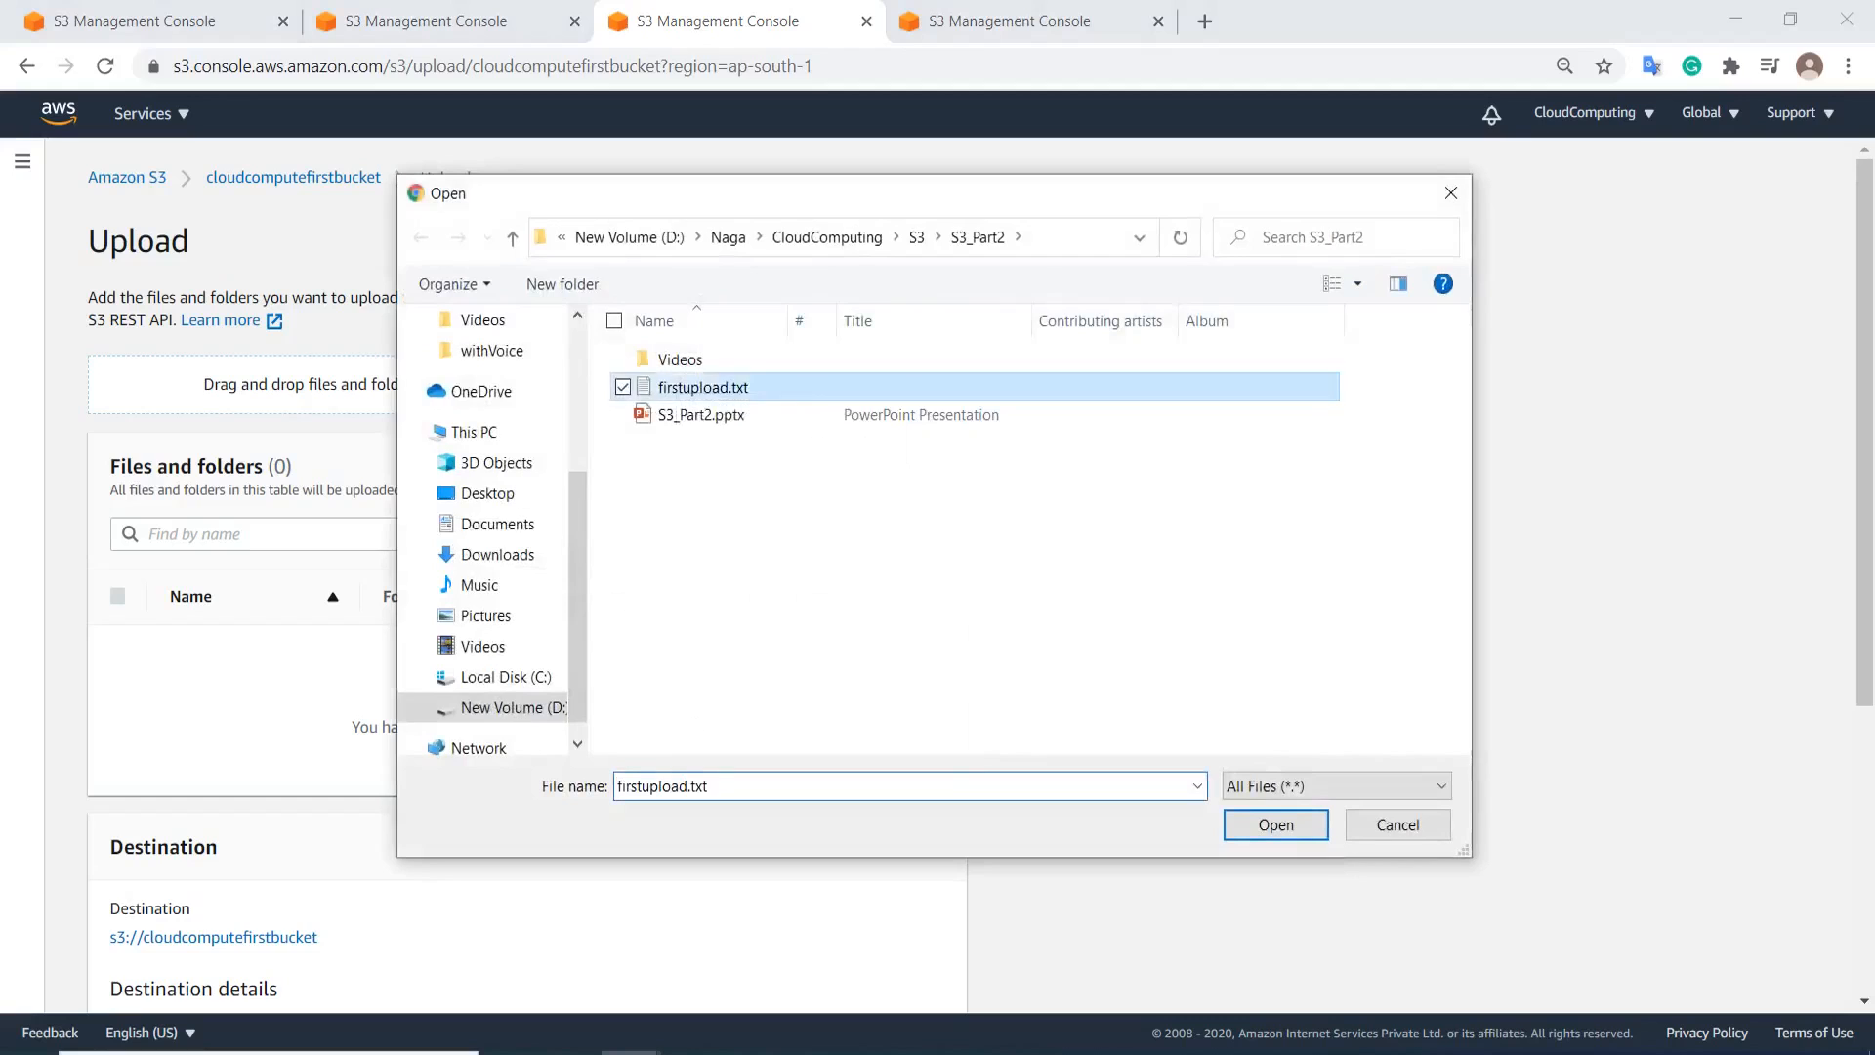
scroll(527, 586, down, 3)
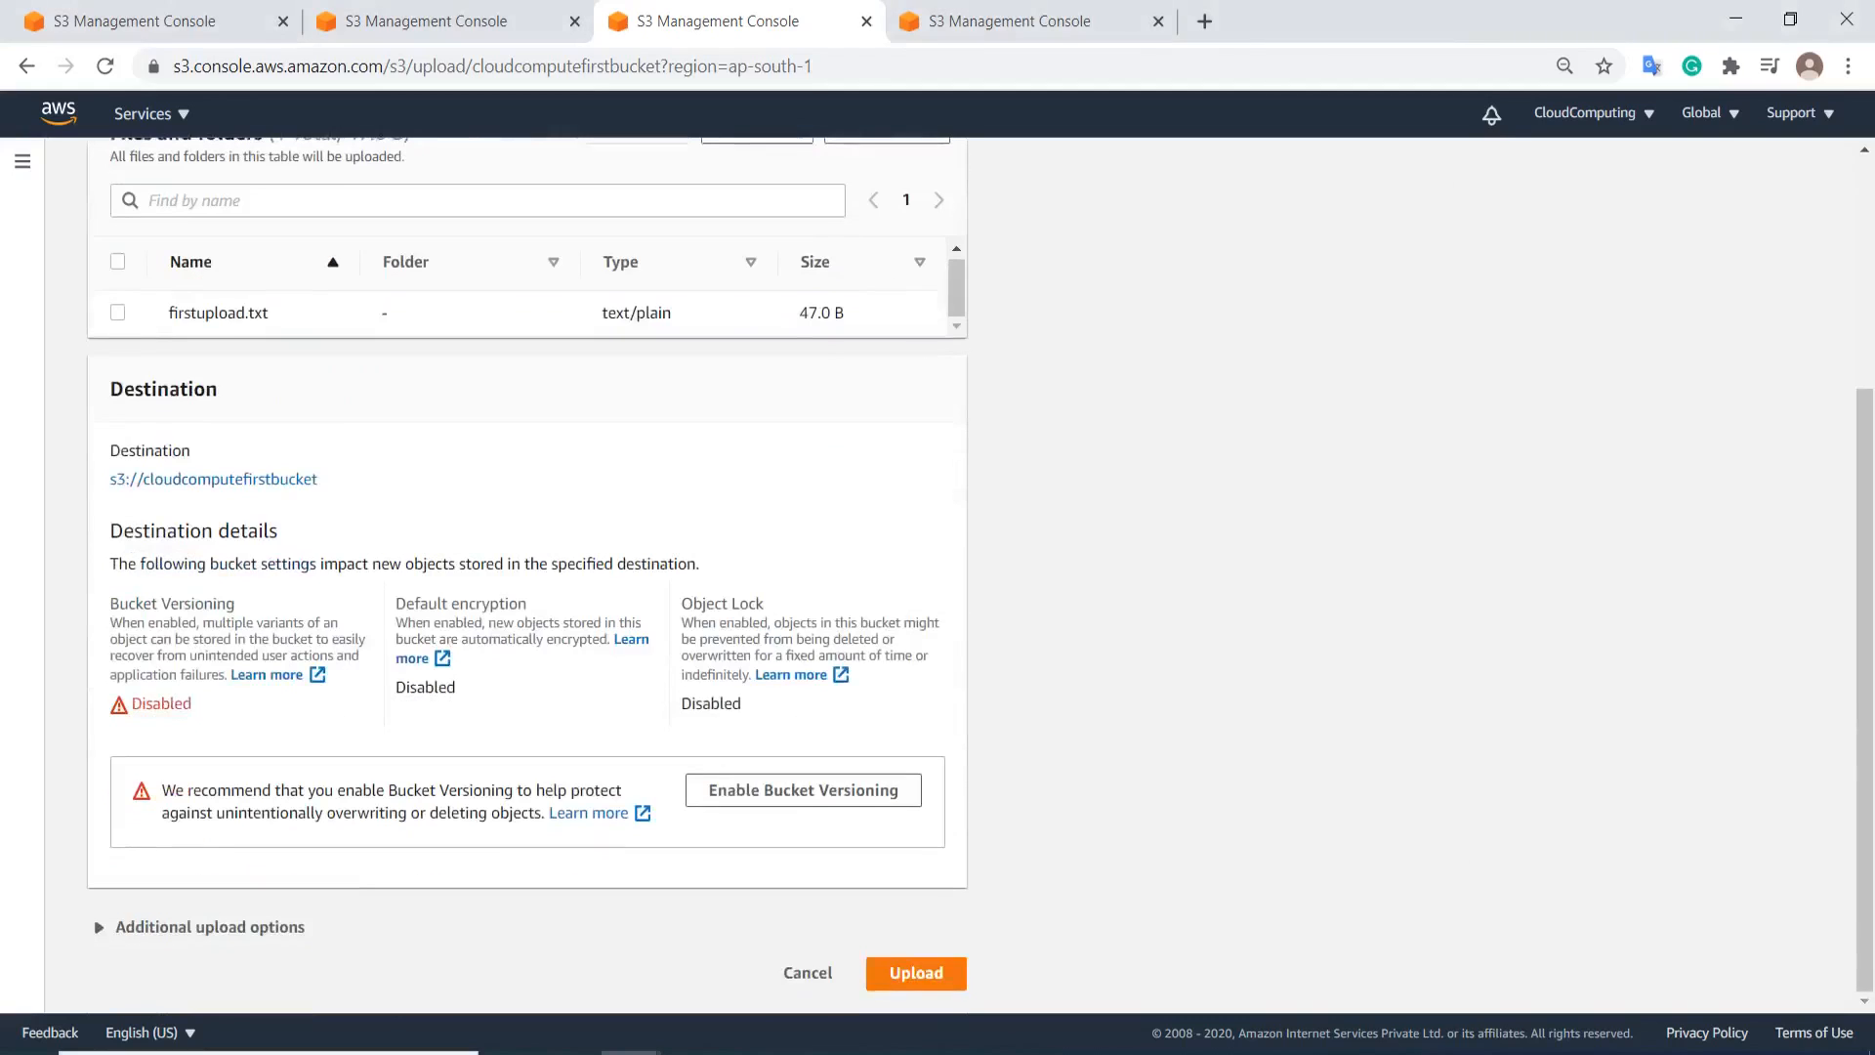
click(916, 972)
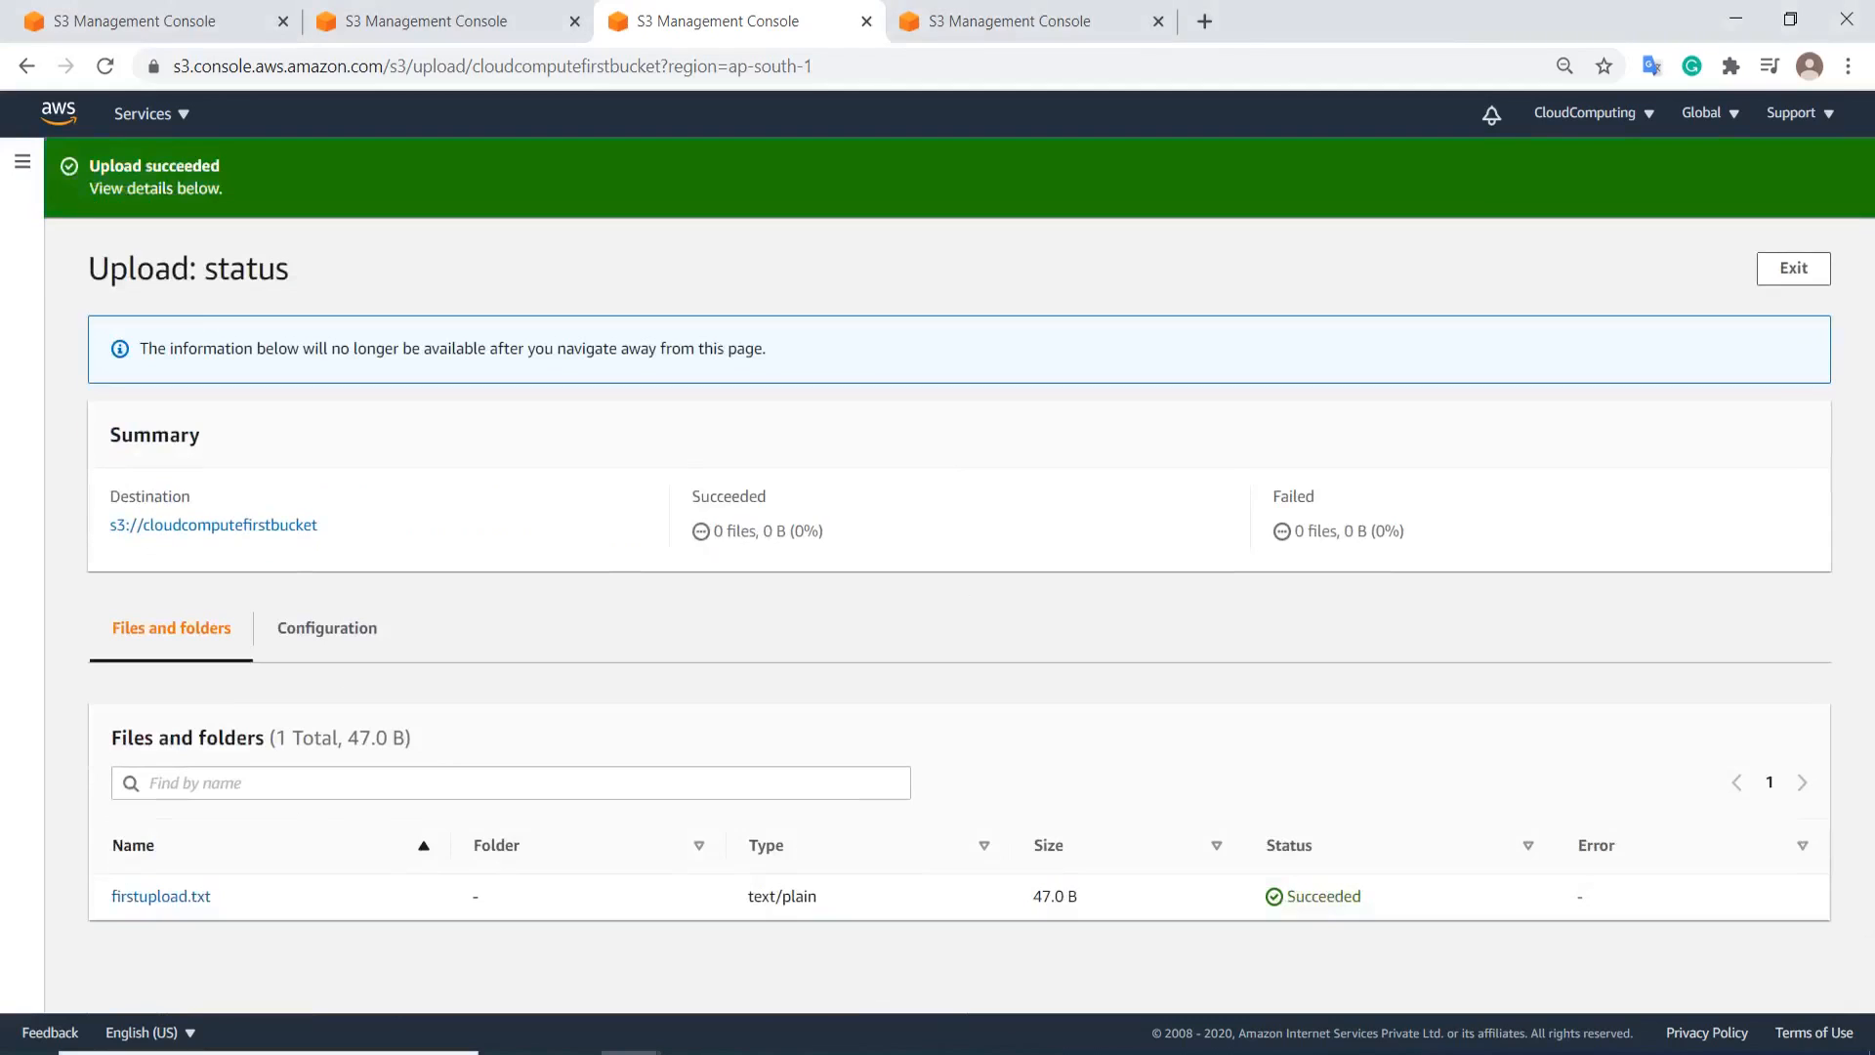
click(1793, 267)
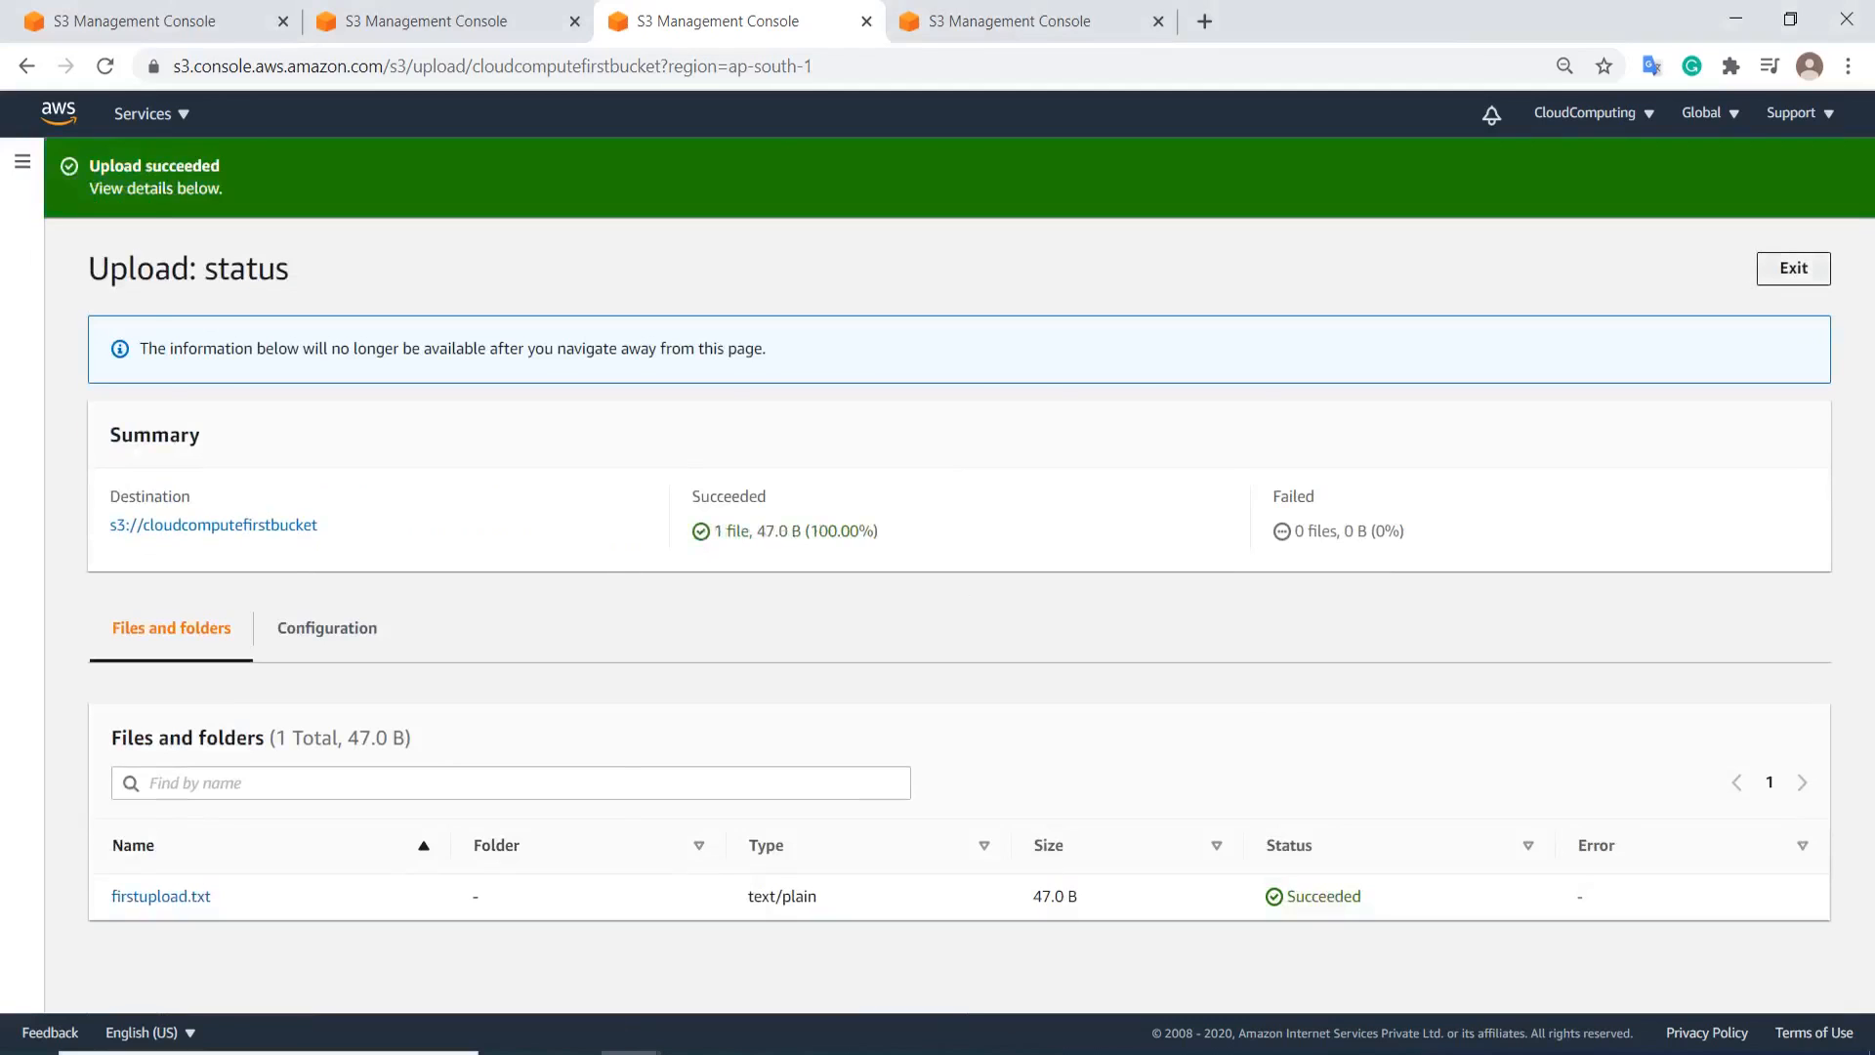
key(ctrl+Tab)
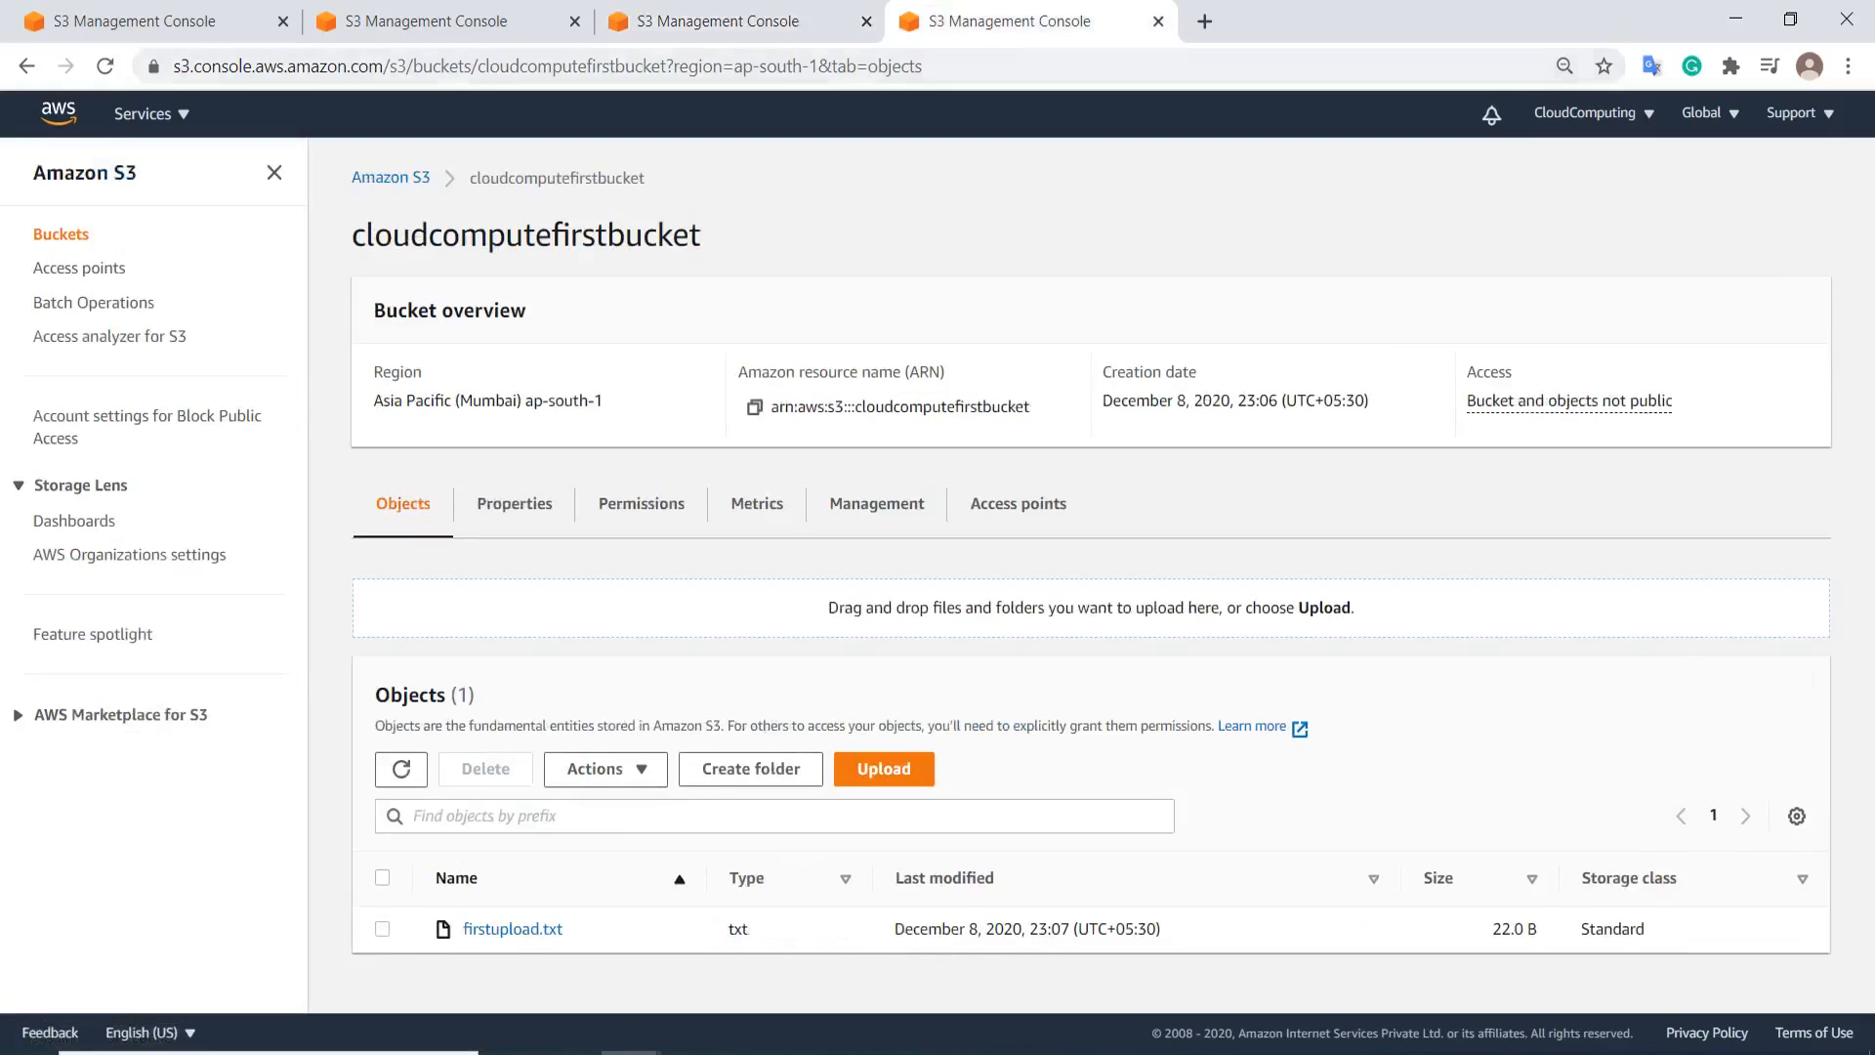
click(1158, 20)
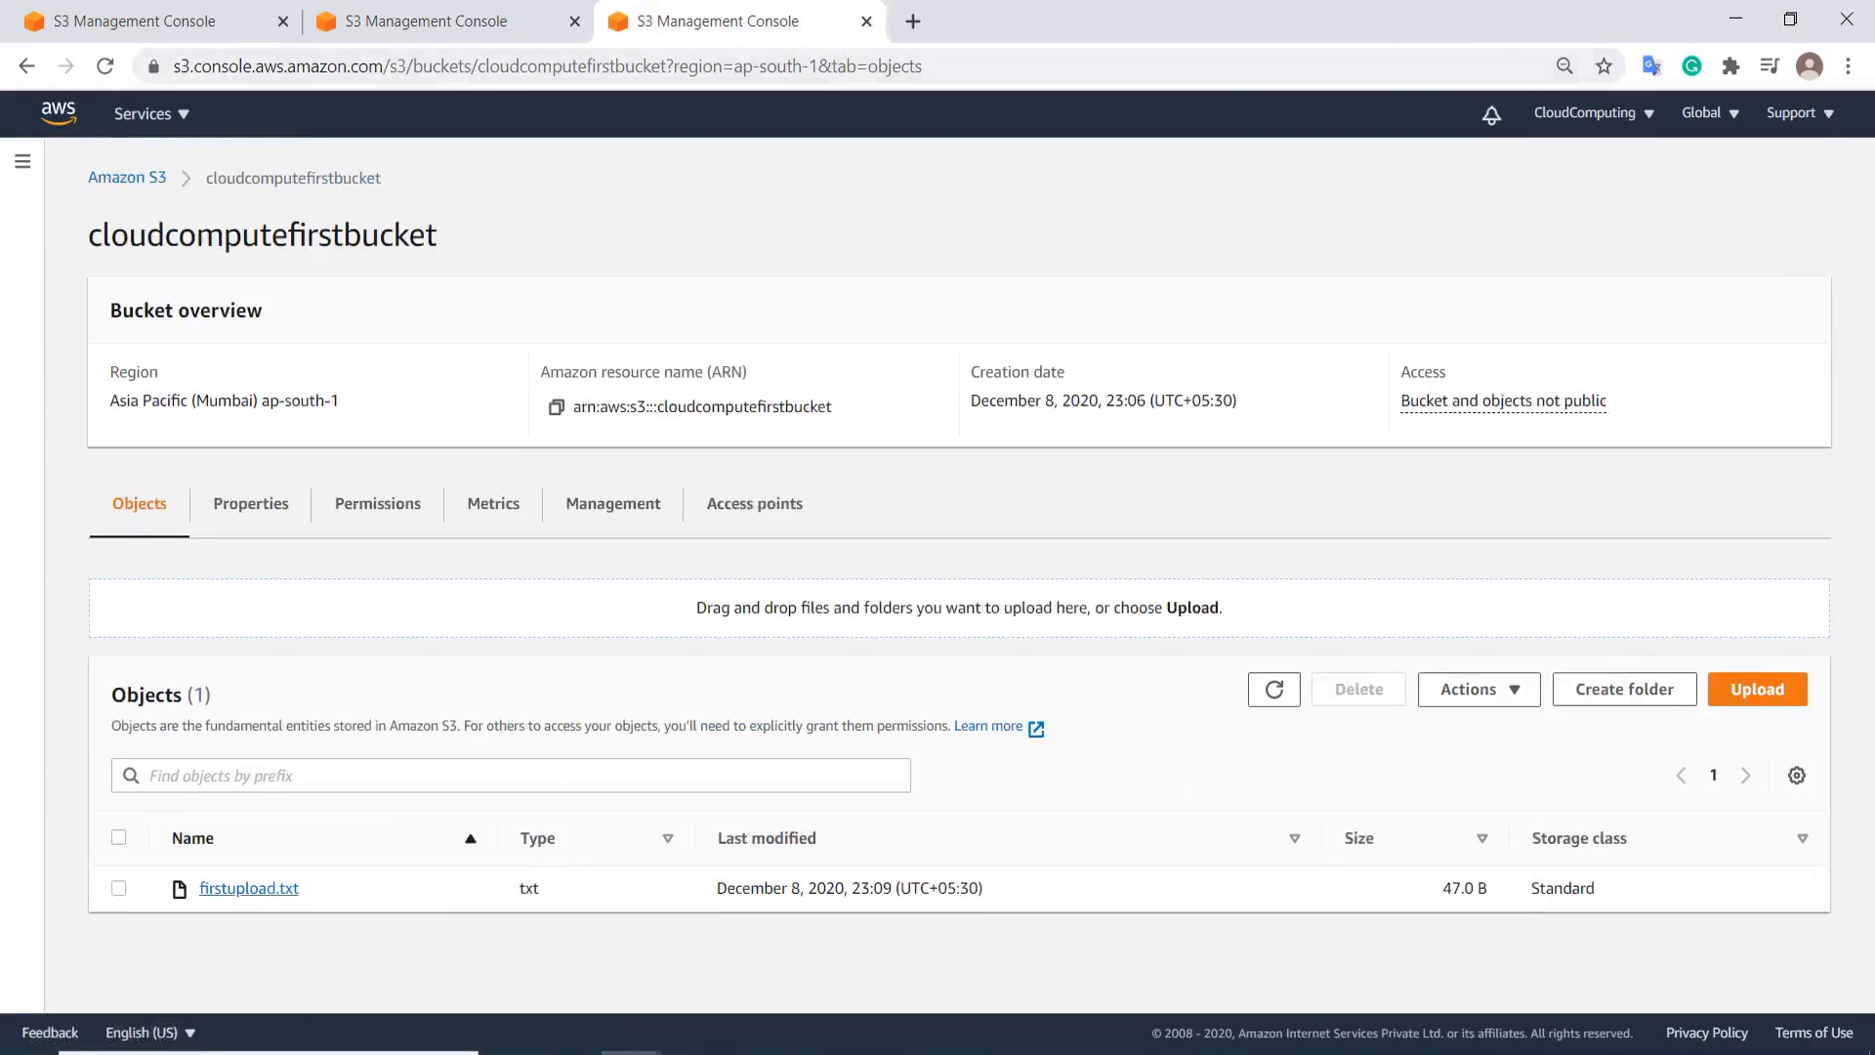
- Open the re-uploaded firstupload.txt object from the bucket and view its contents in the browser
click(248, 888)
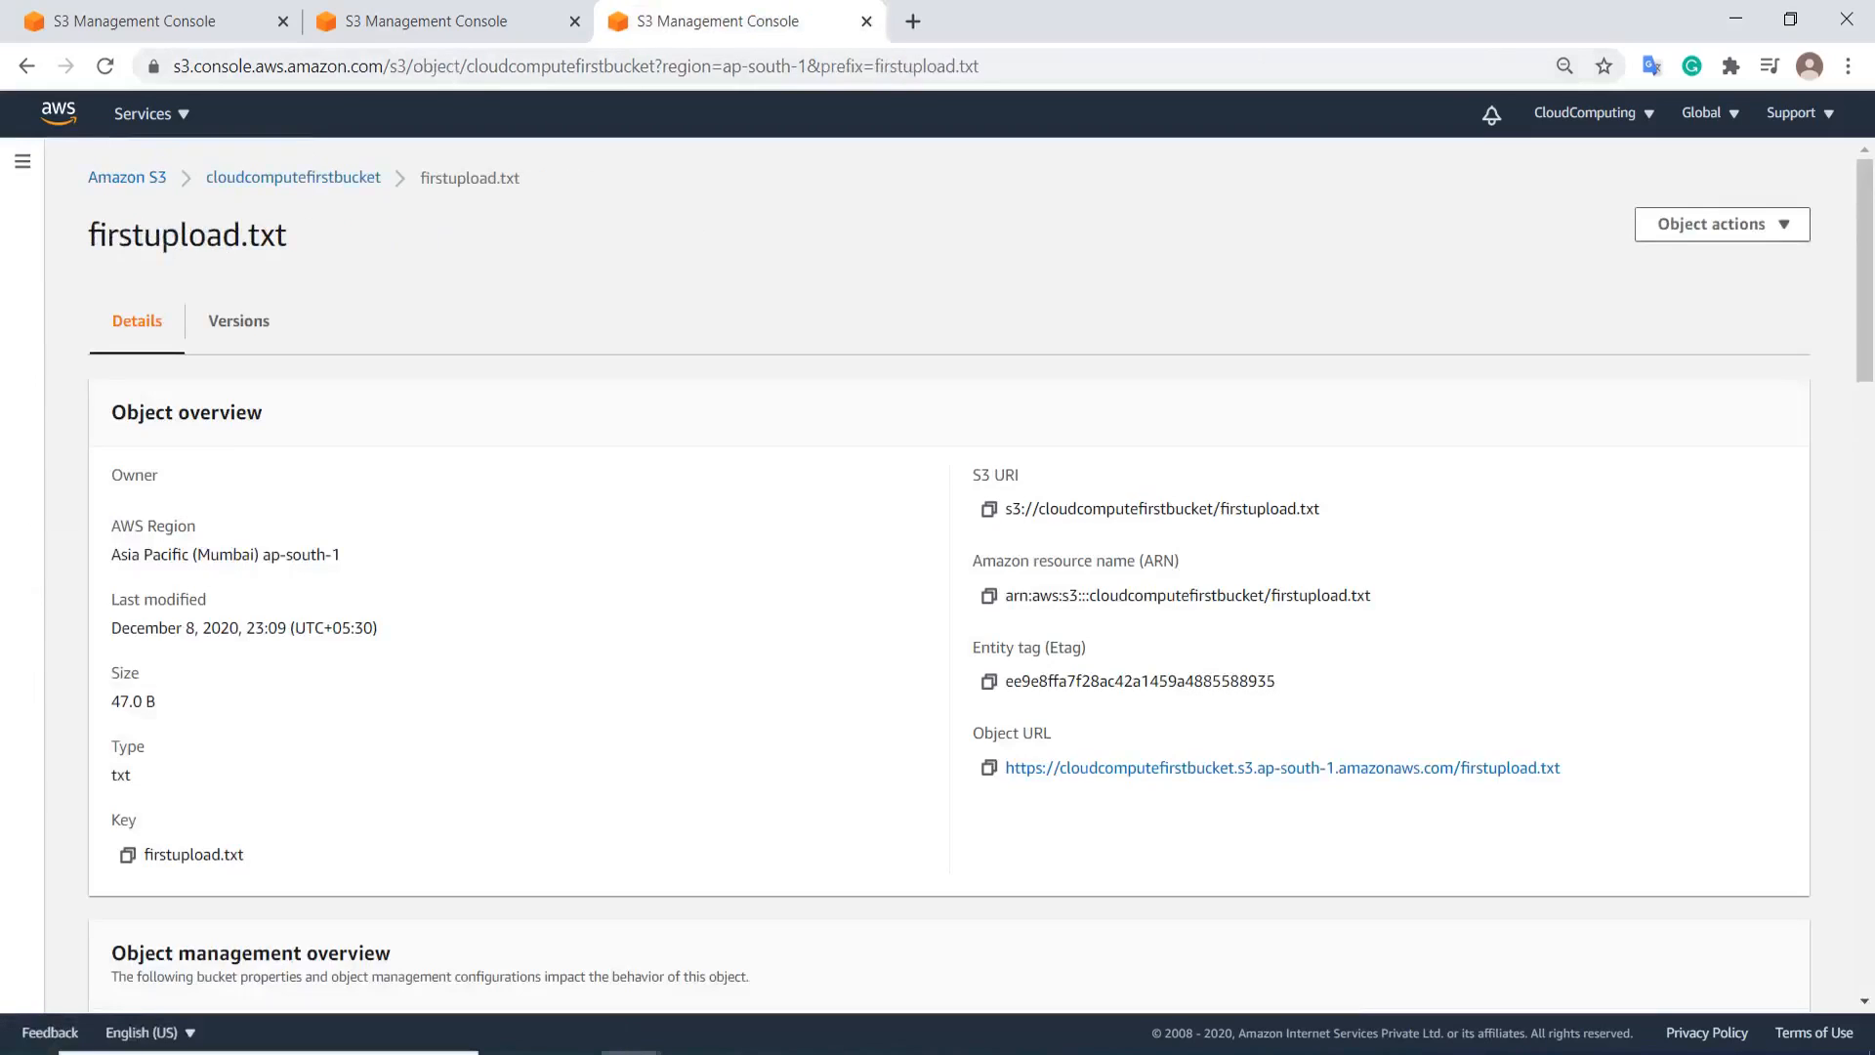
click(1711, 224)
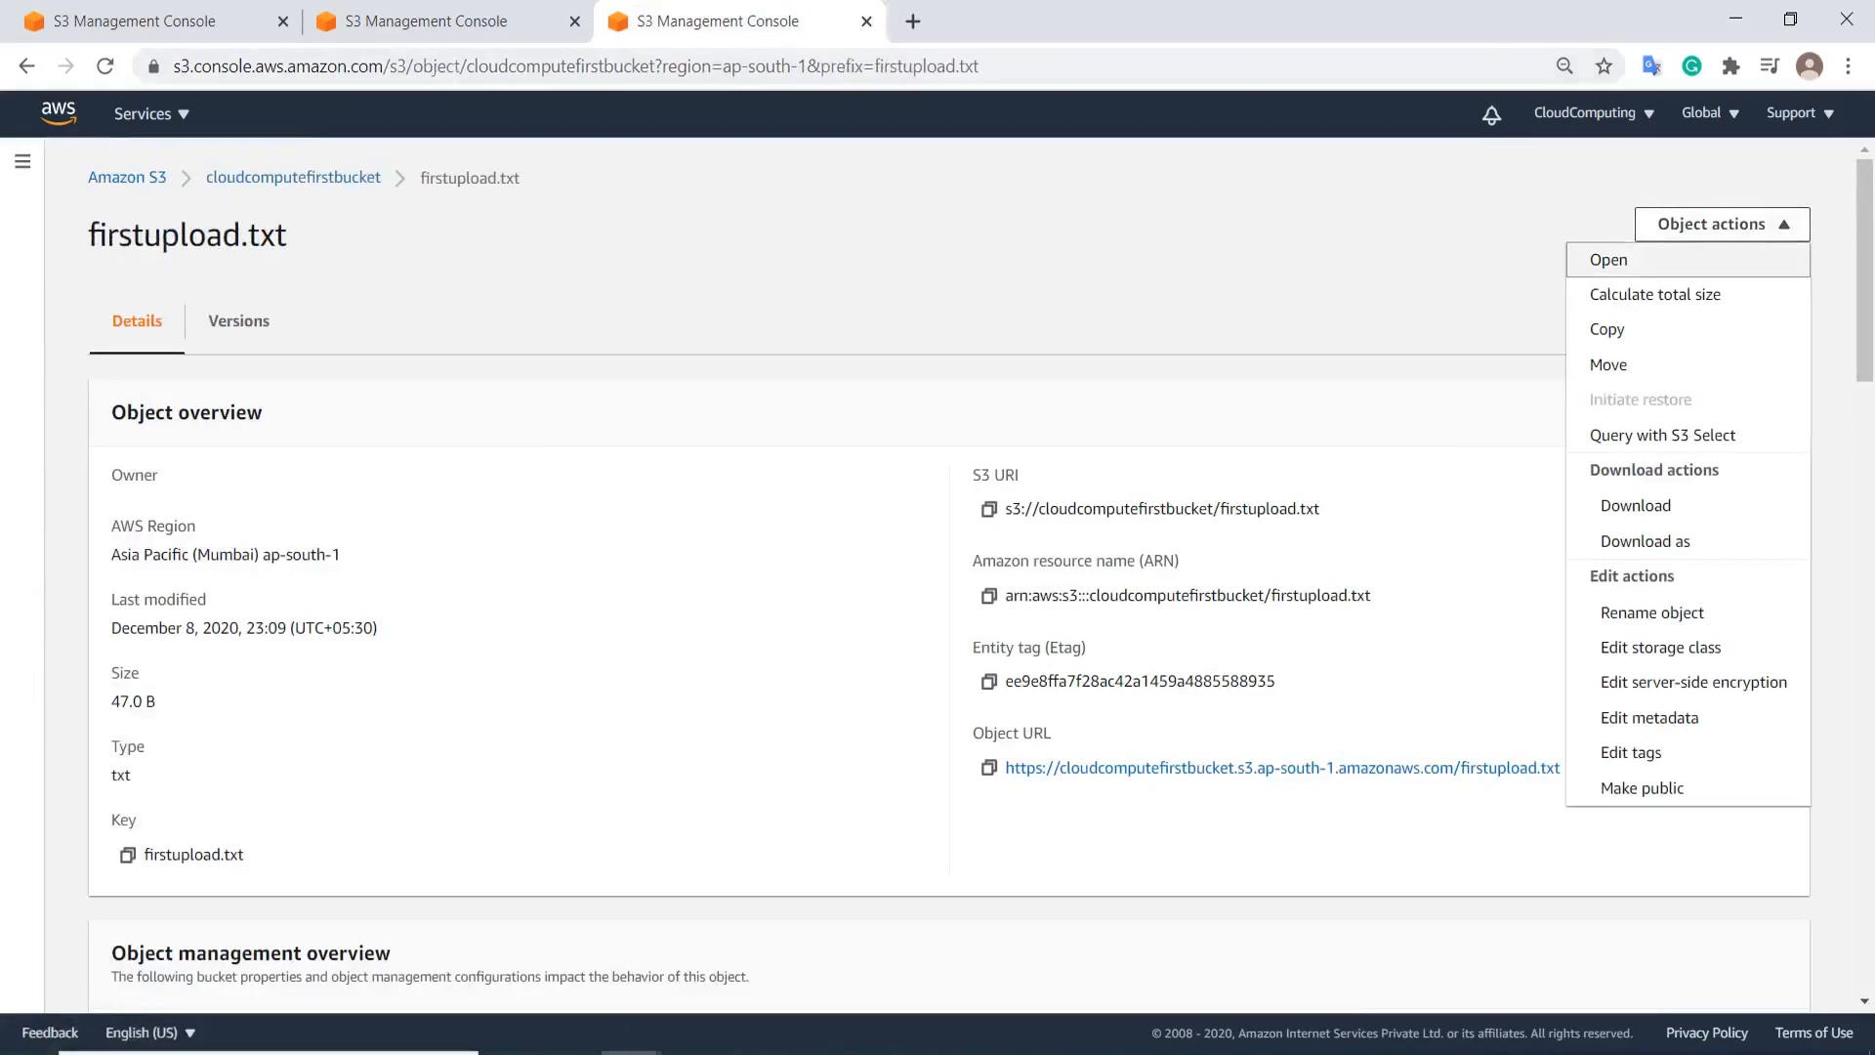
click(1608, 259)
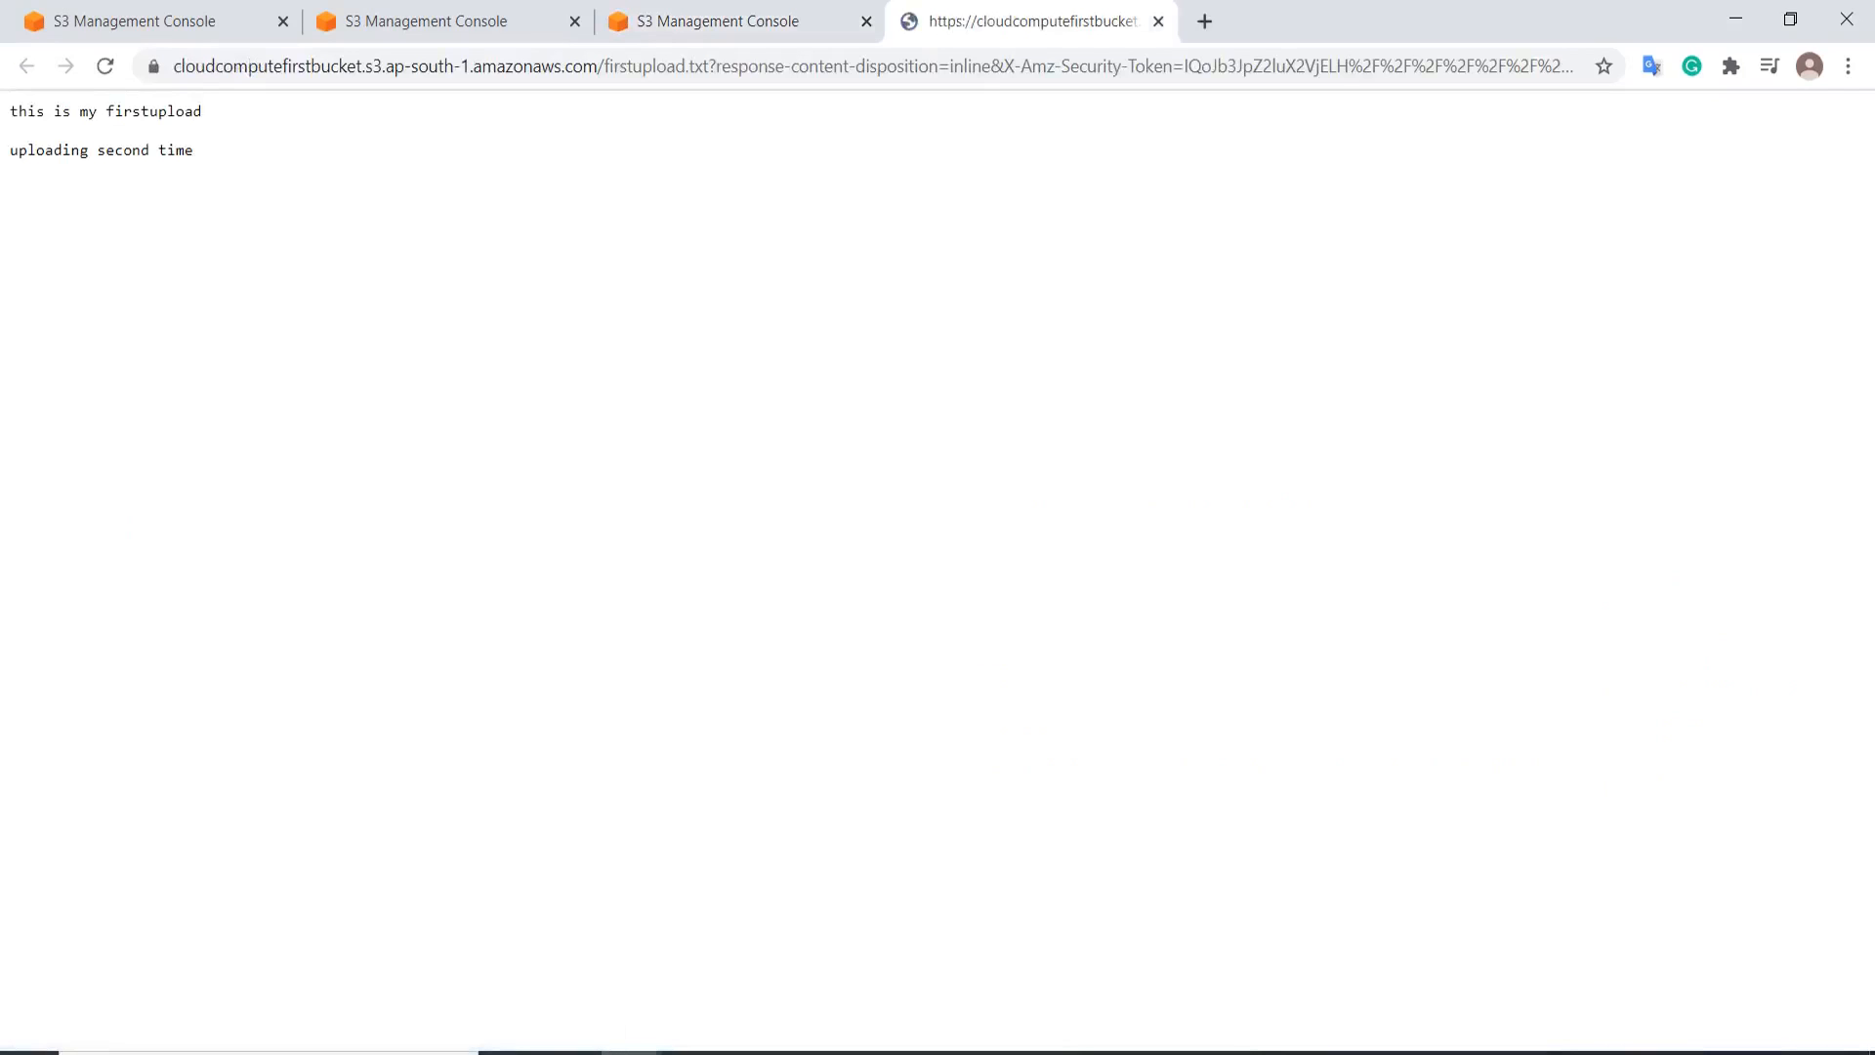
- Check the versions of firstupload.txt, recheck the opened file's contents, and close the content tab
key(ctrl+Page_Up)
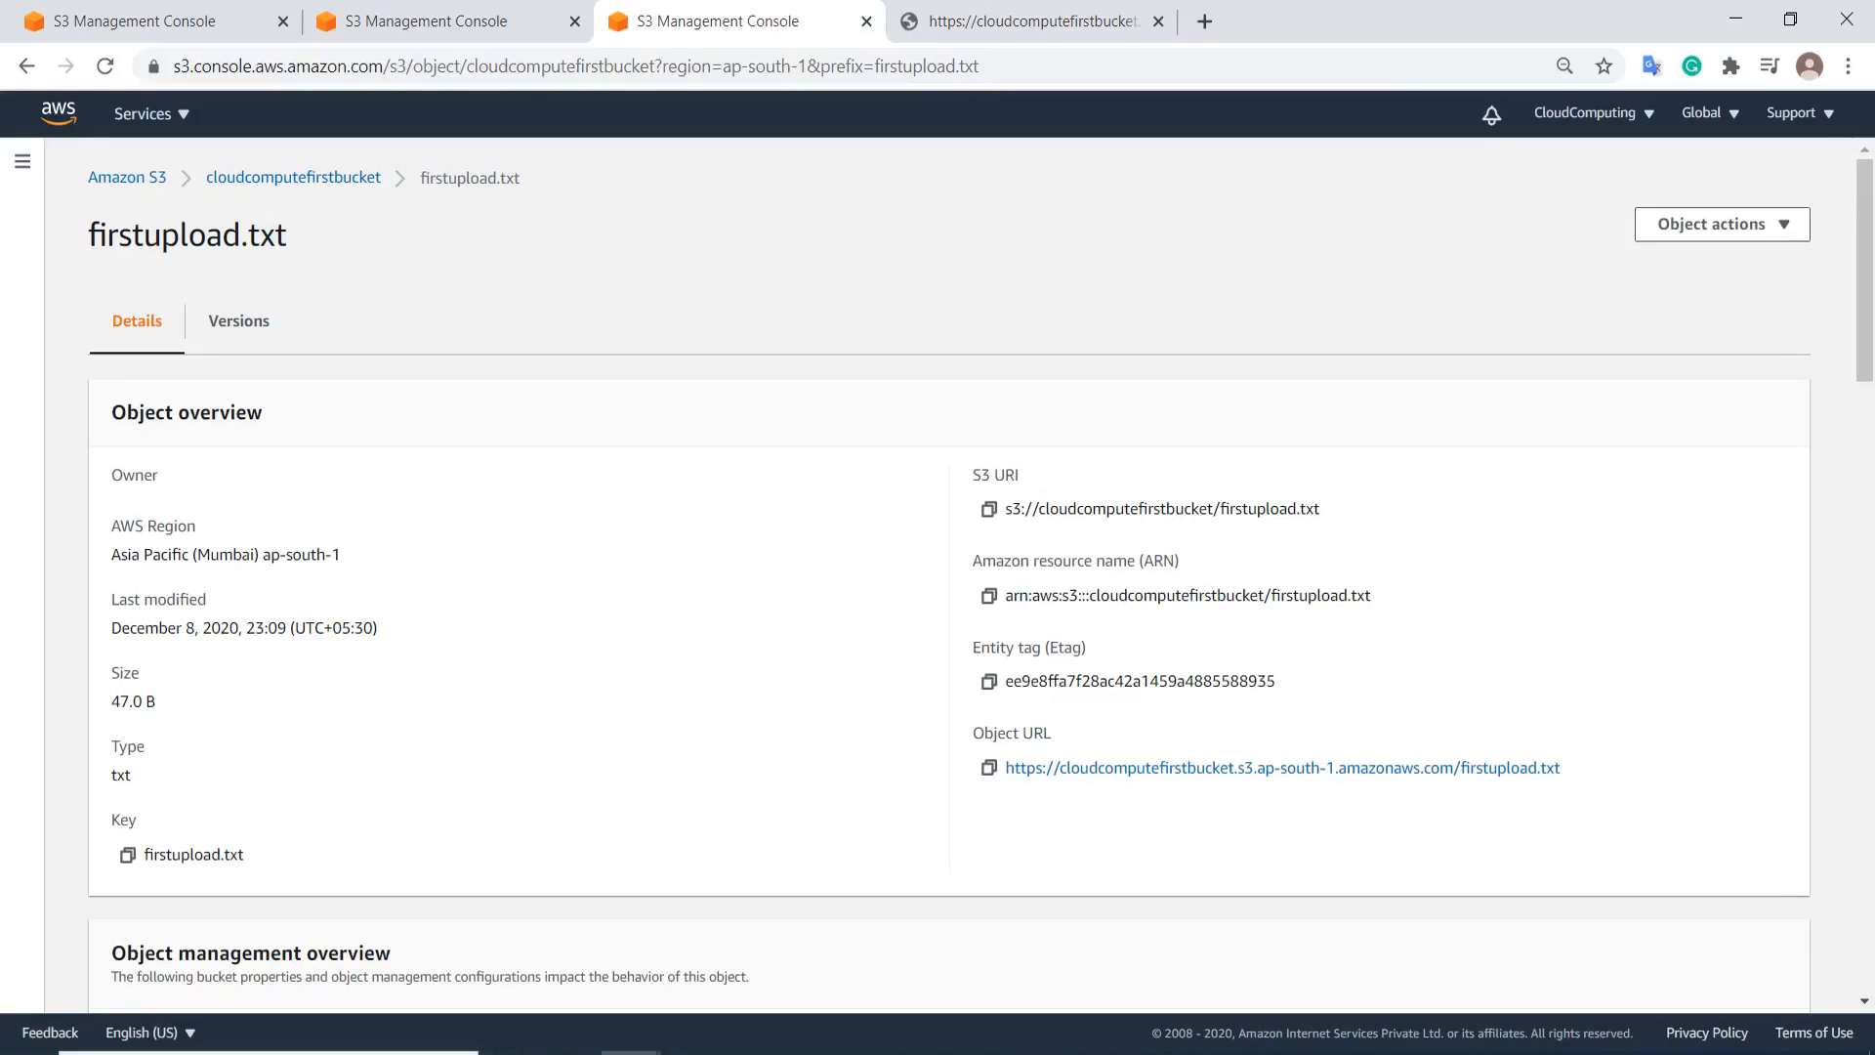
click(239, 321)
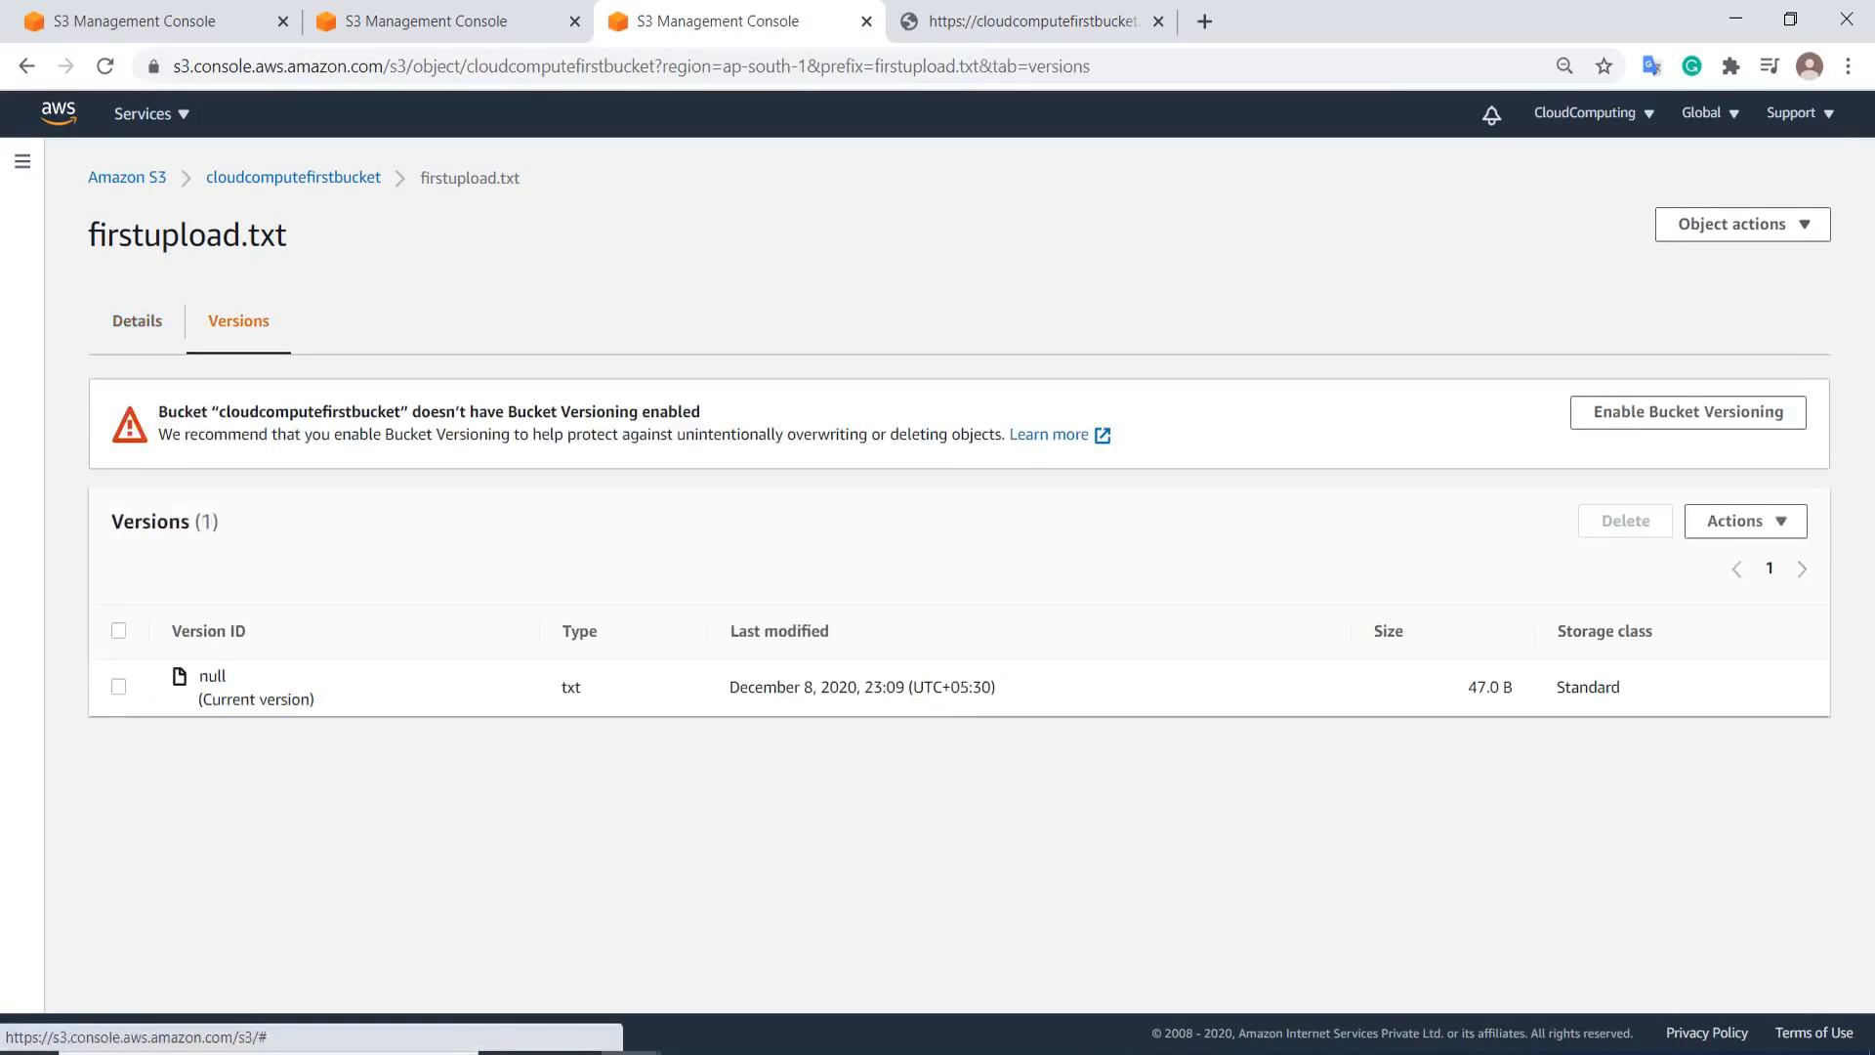
click(137, 320)
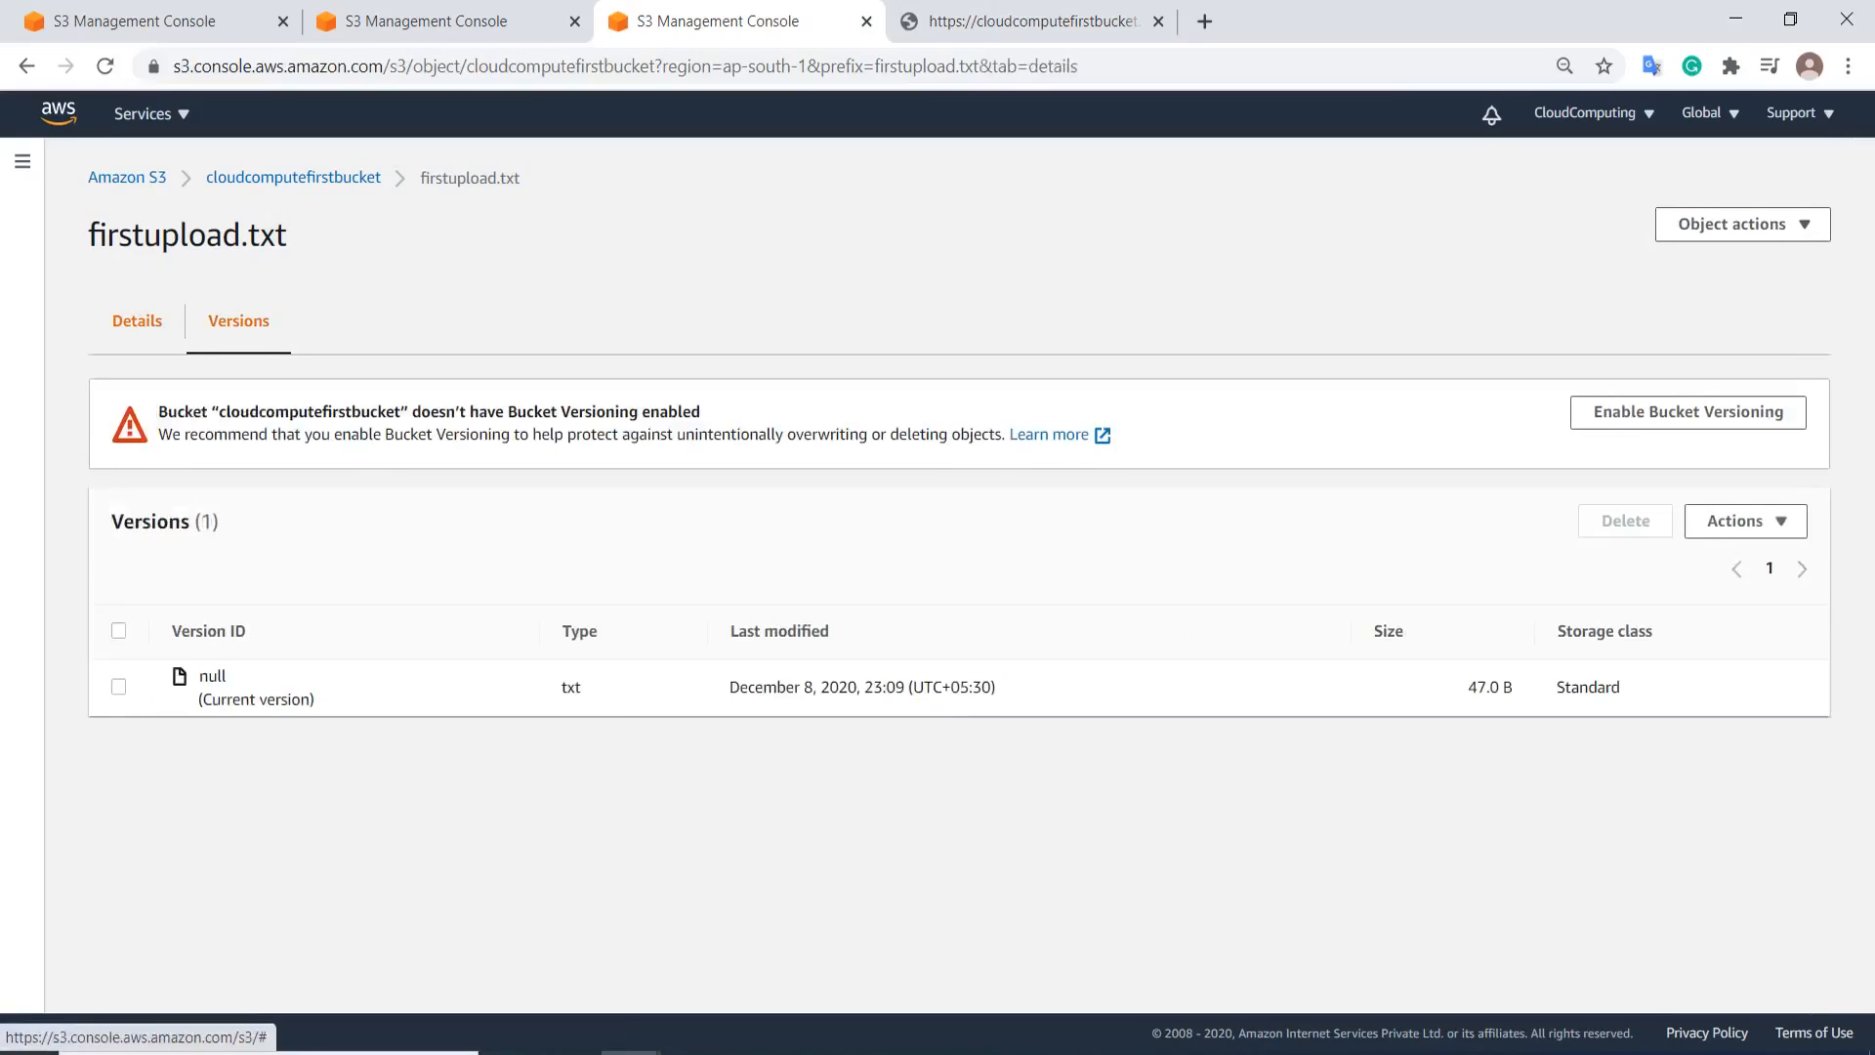
key(ctrl+Tab)
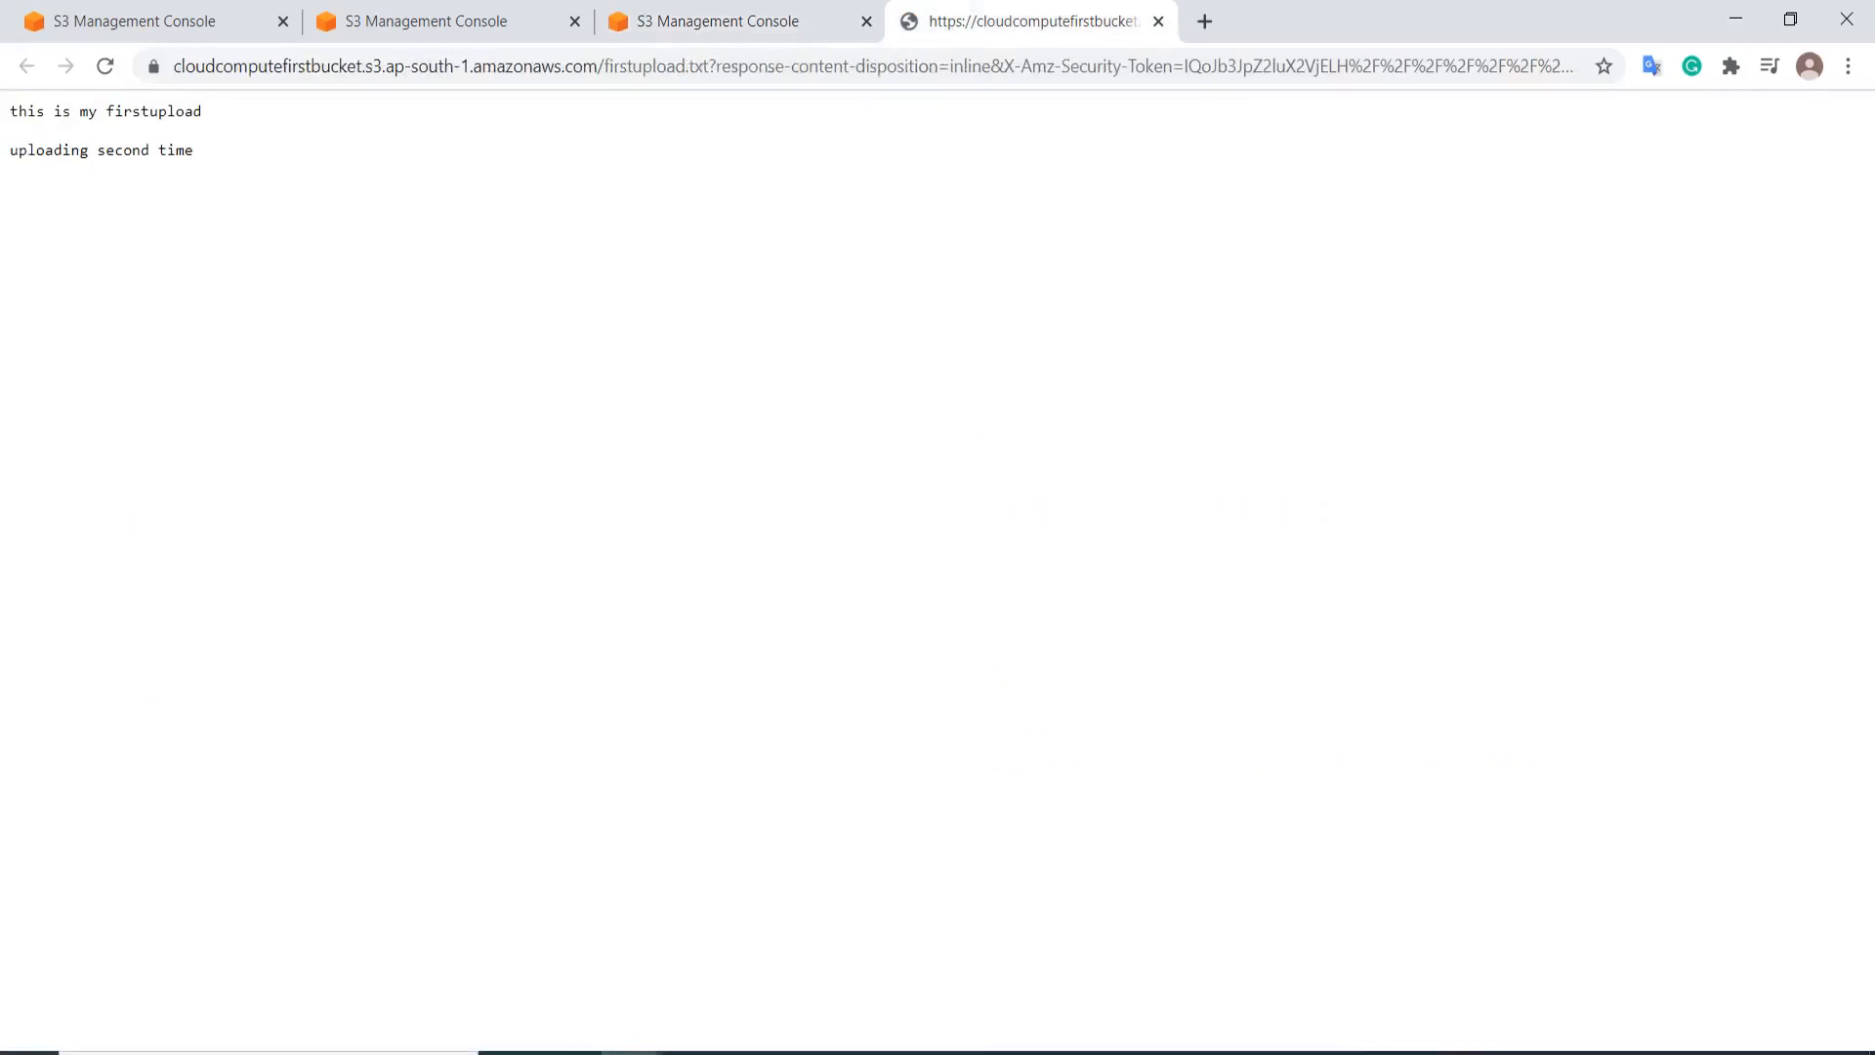
key(ctrl+l)
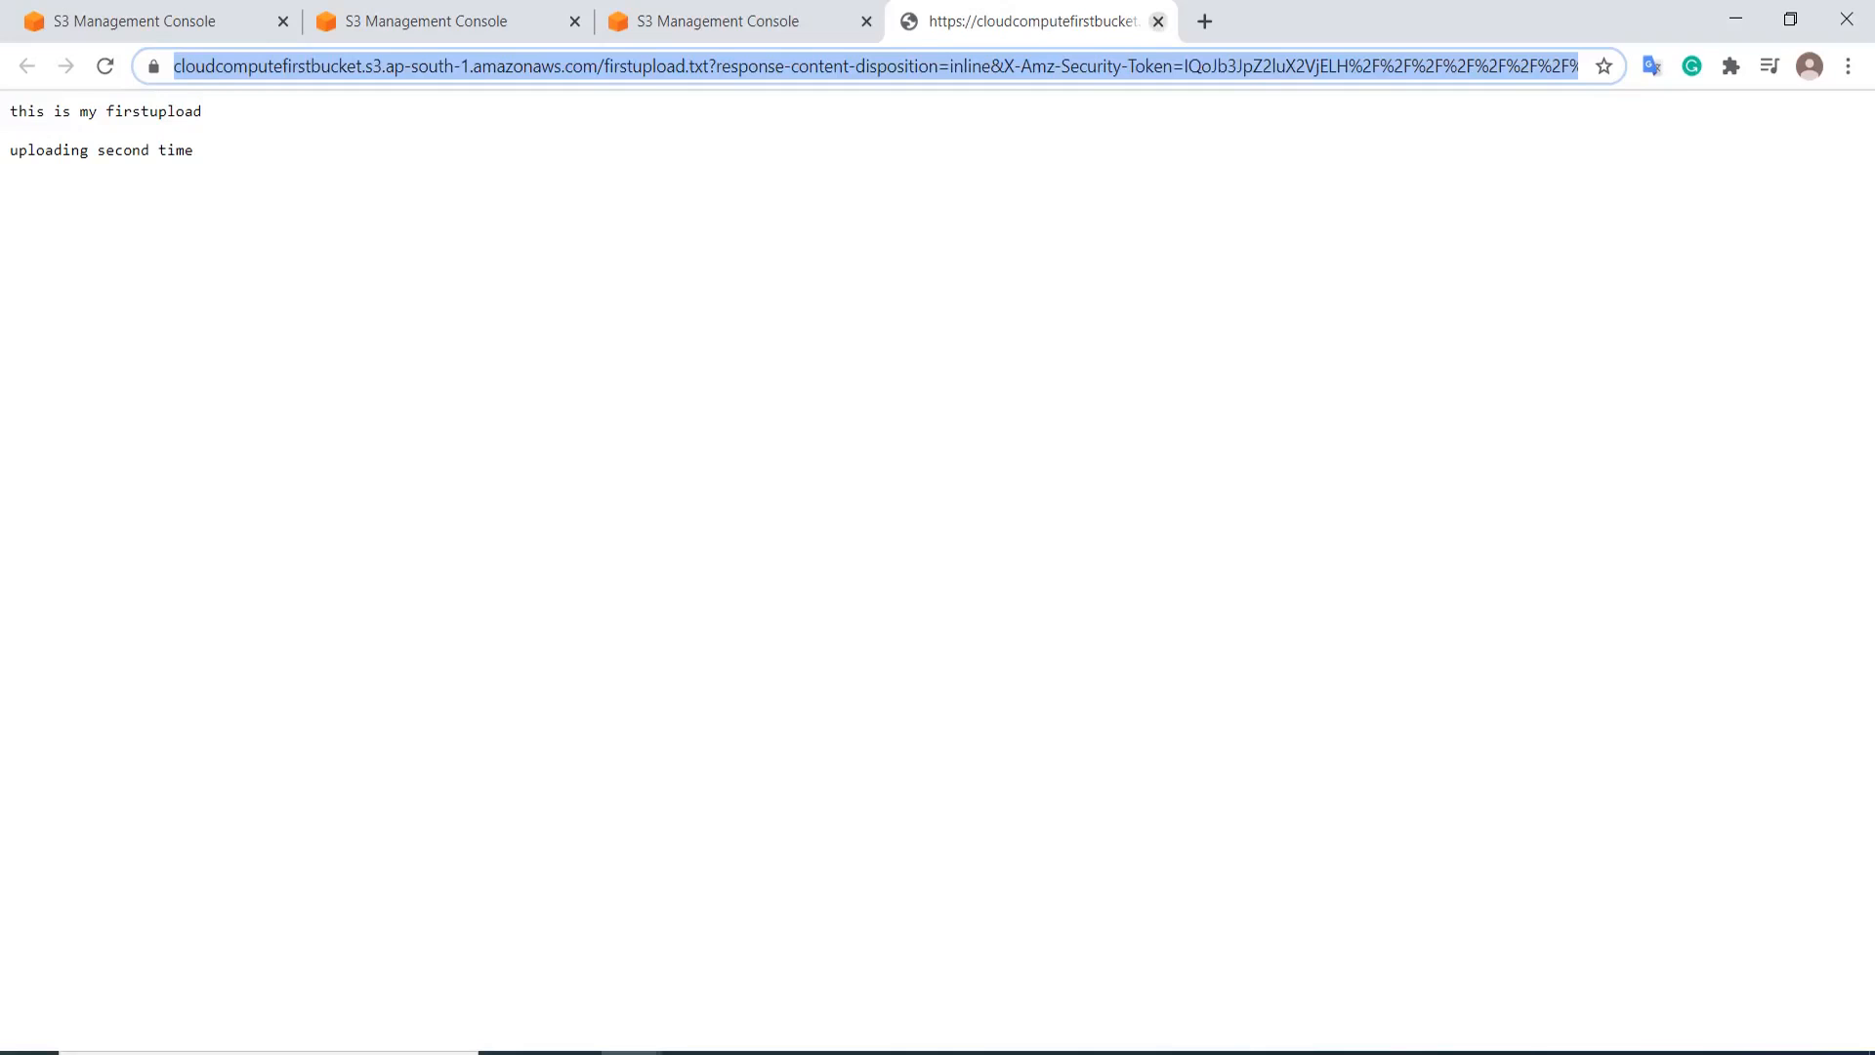
click(1159, 21)
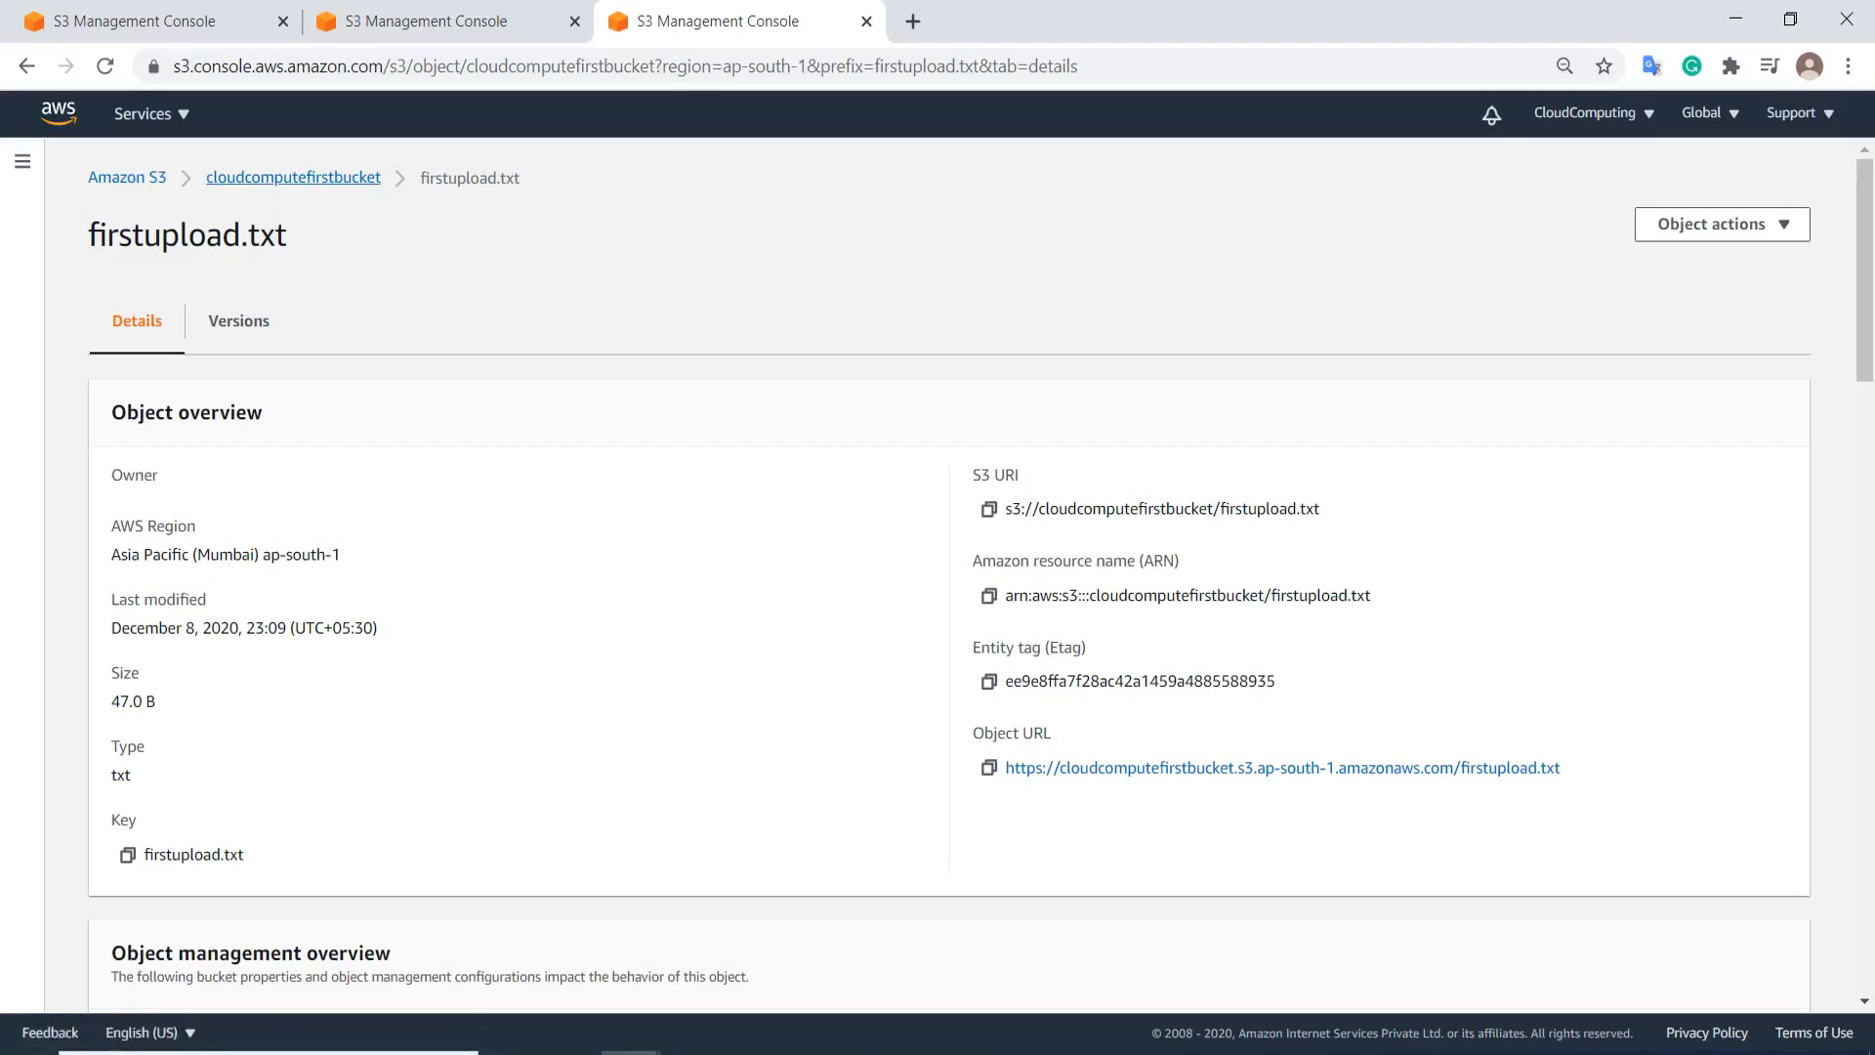
- Enable Bucket Versioning in the properties of cloudcomputefirstbucket and save the change
click(293, 177)
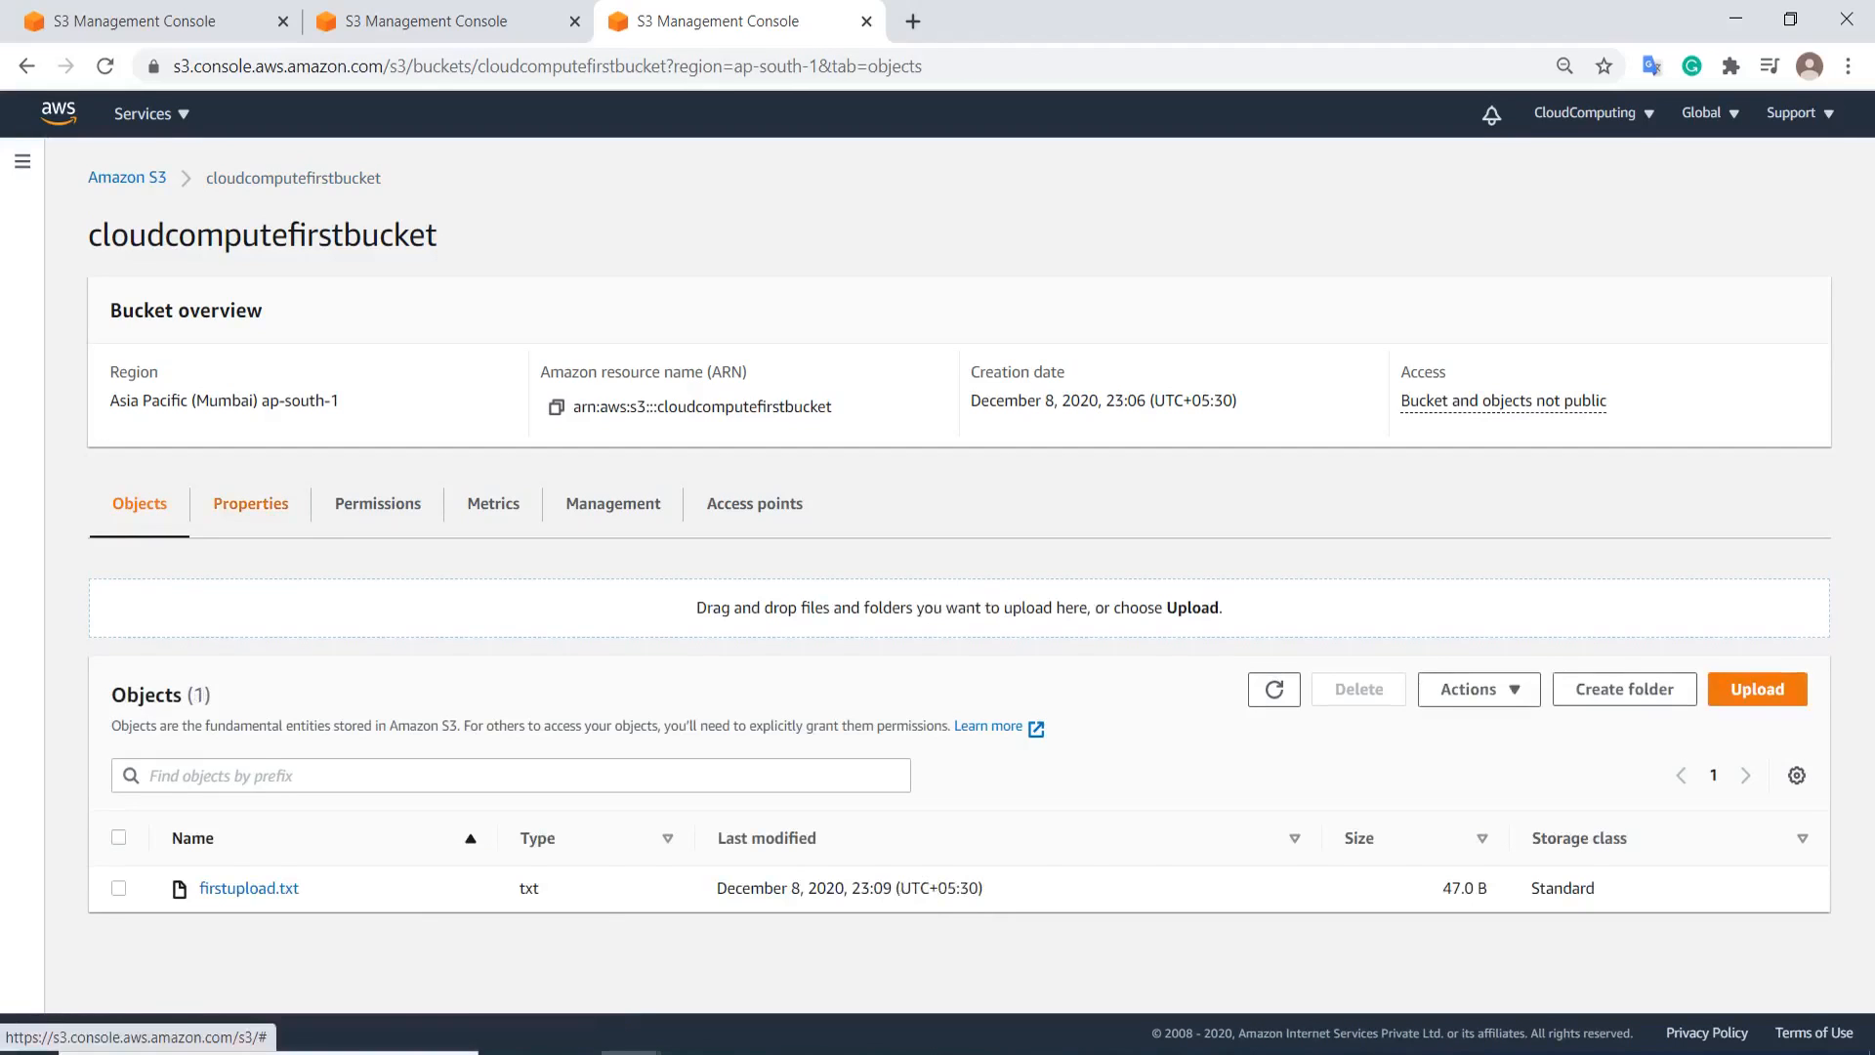
click(251, 503)
scroll(947, 576, down, 2)
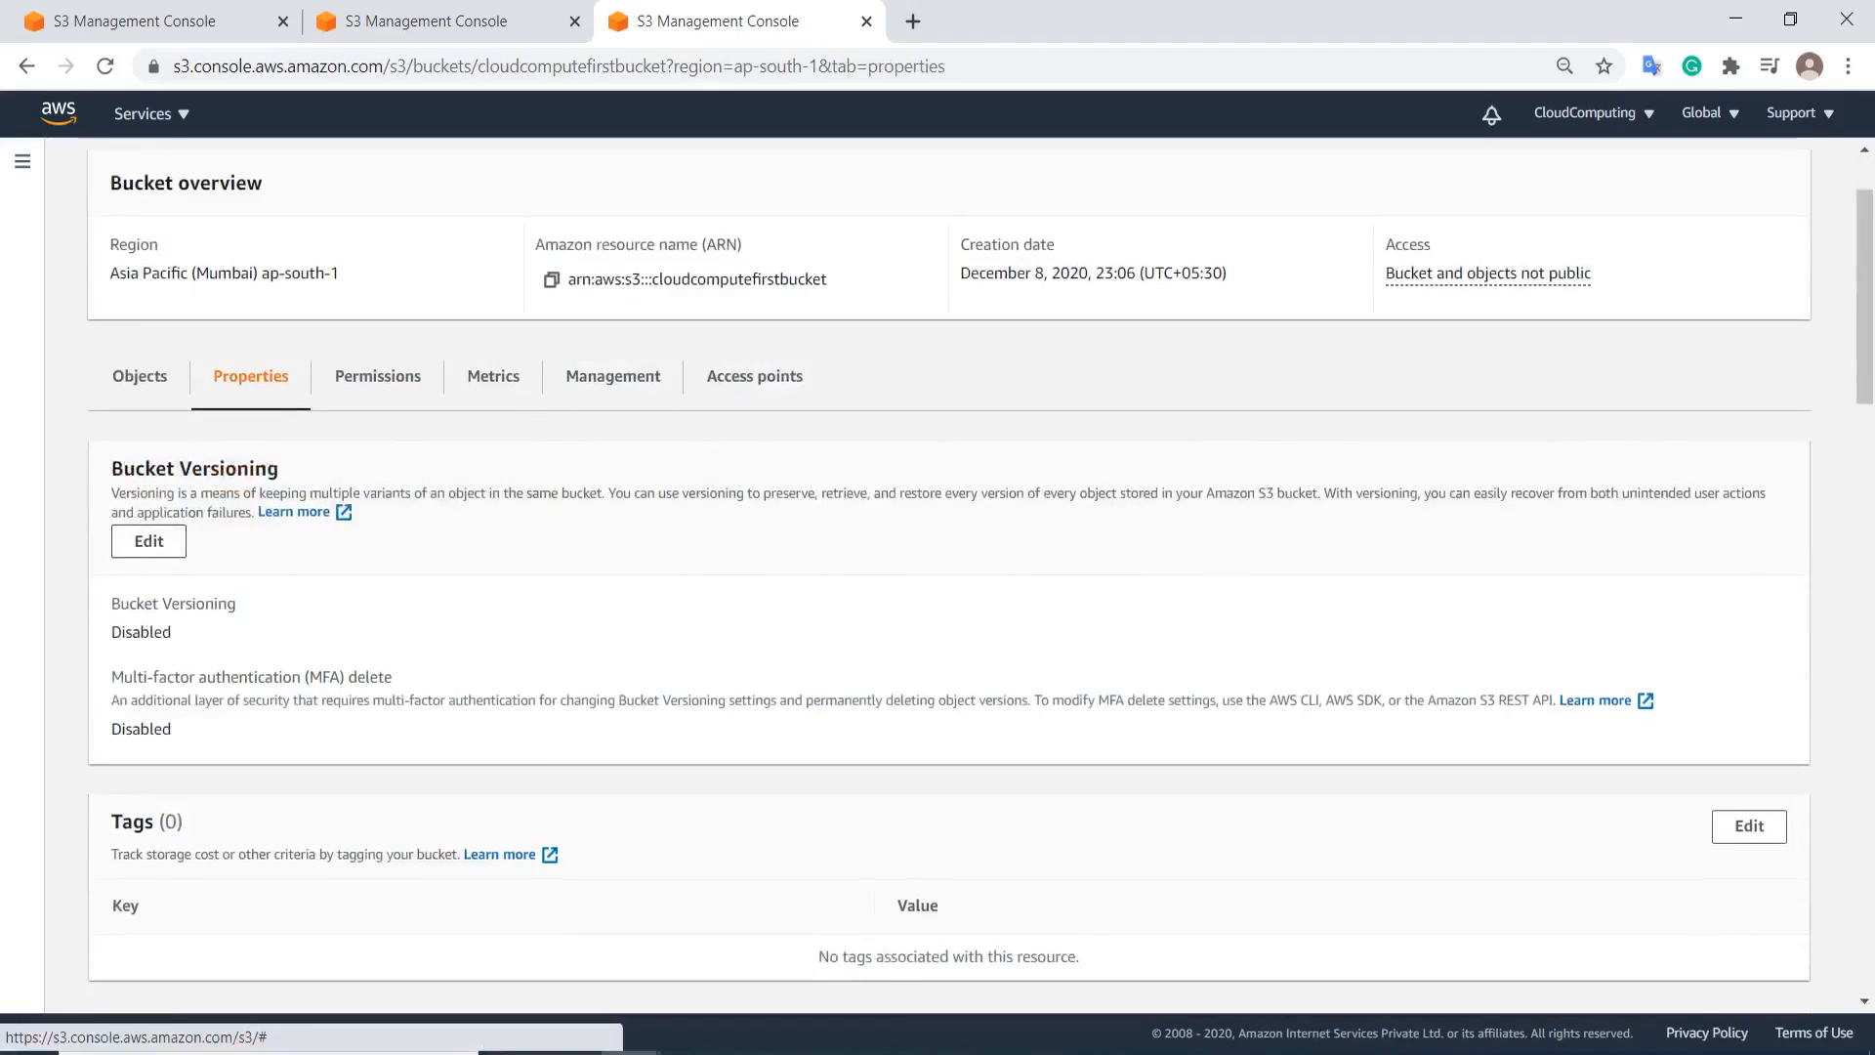
click(148, 541)
click(118, 544)
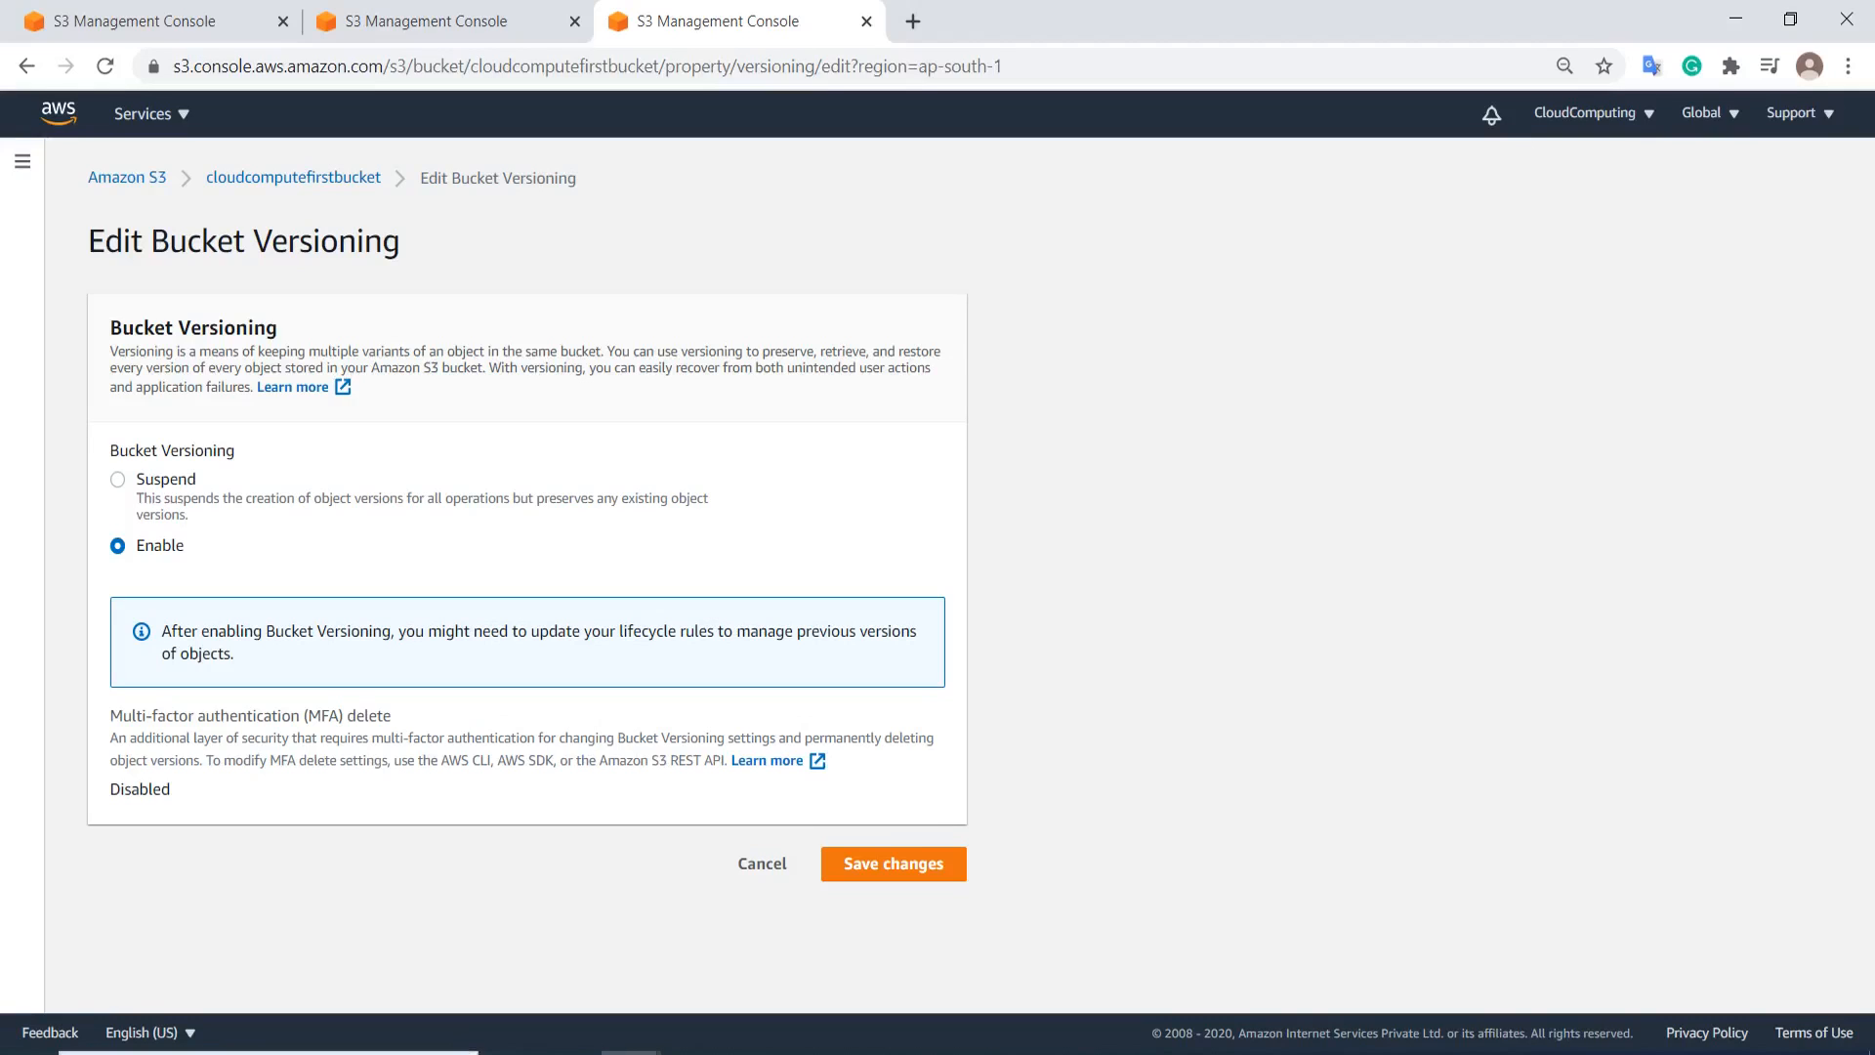
click(893, 864)
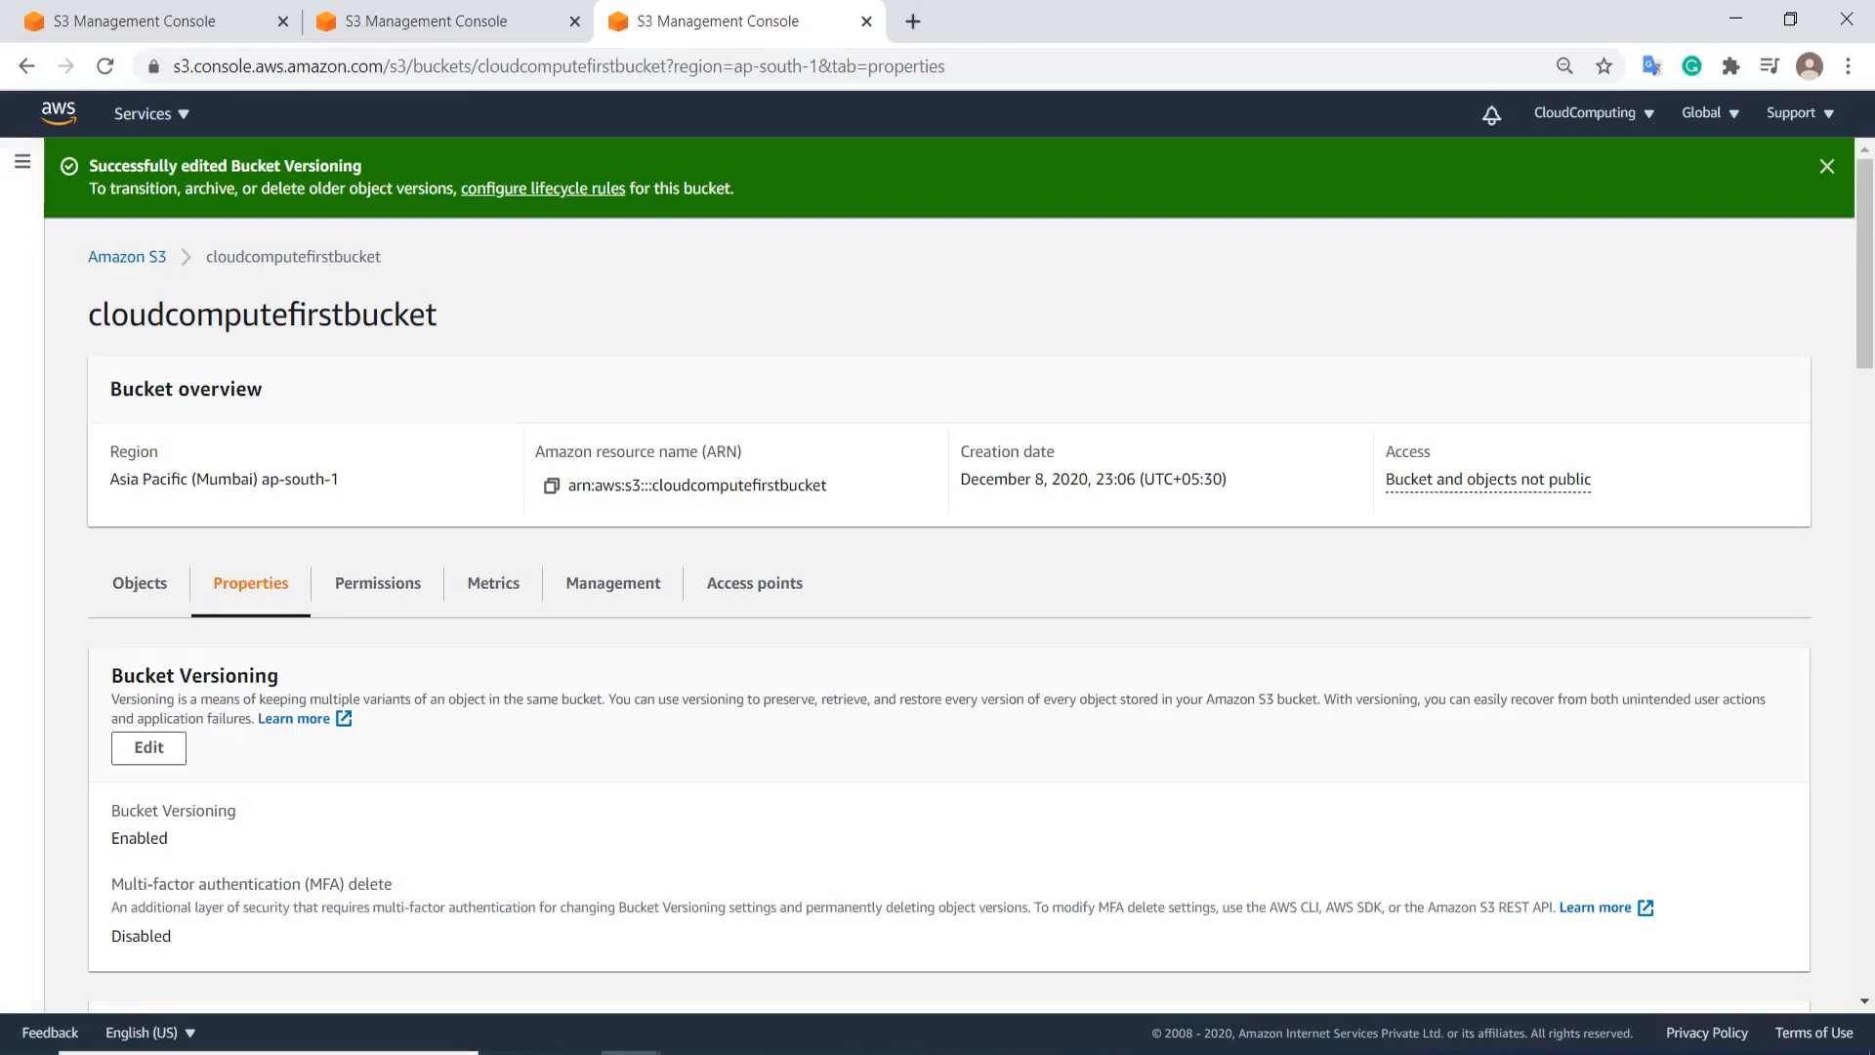
- Review the bucket's properties, return to its object list, and examine the versions of firstupload.txt
scroll(938, 566, down, 9)
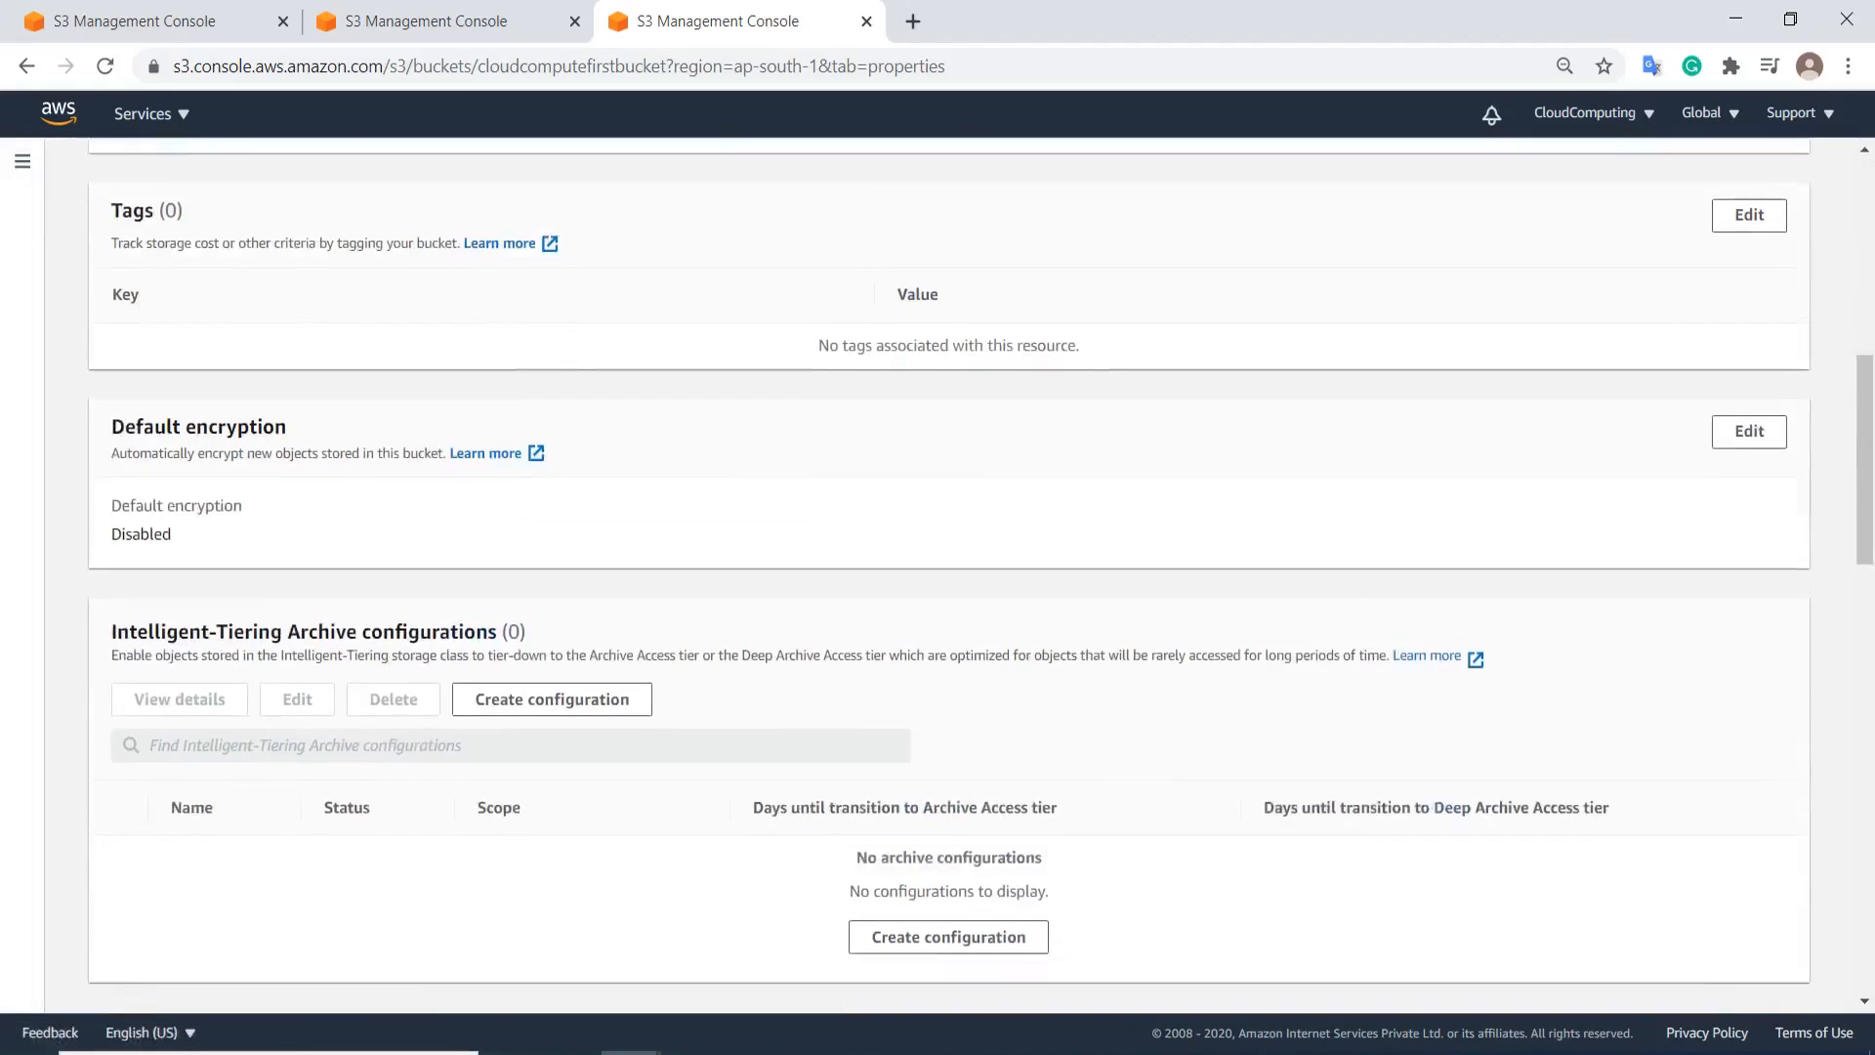
scroll(937, 566, up, 6)
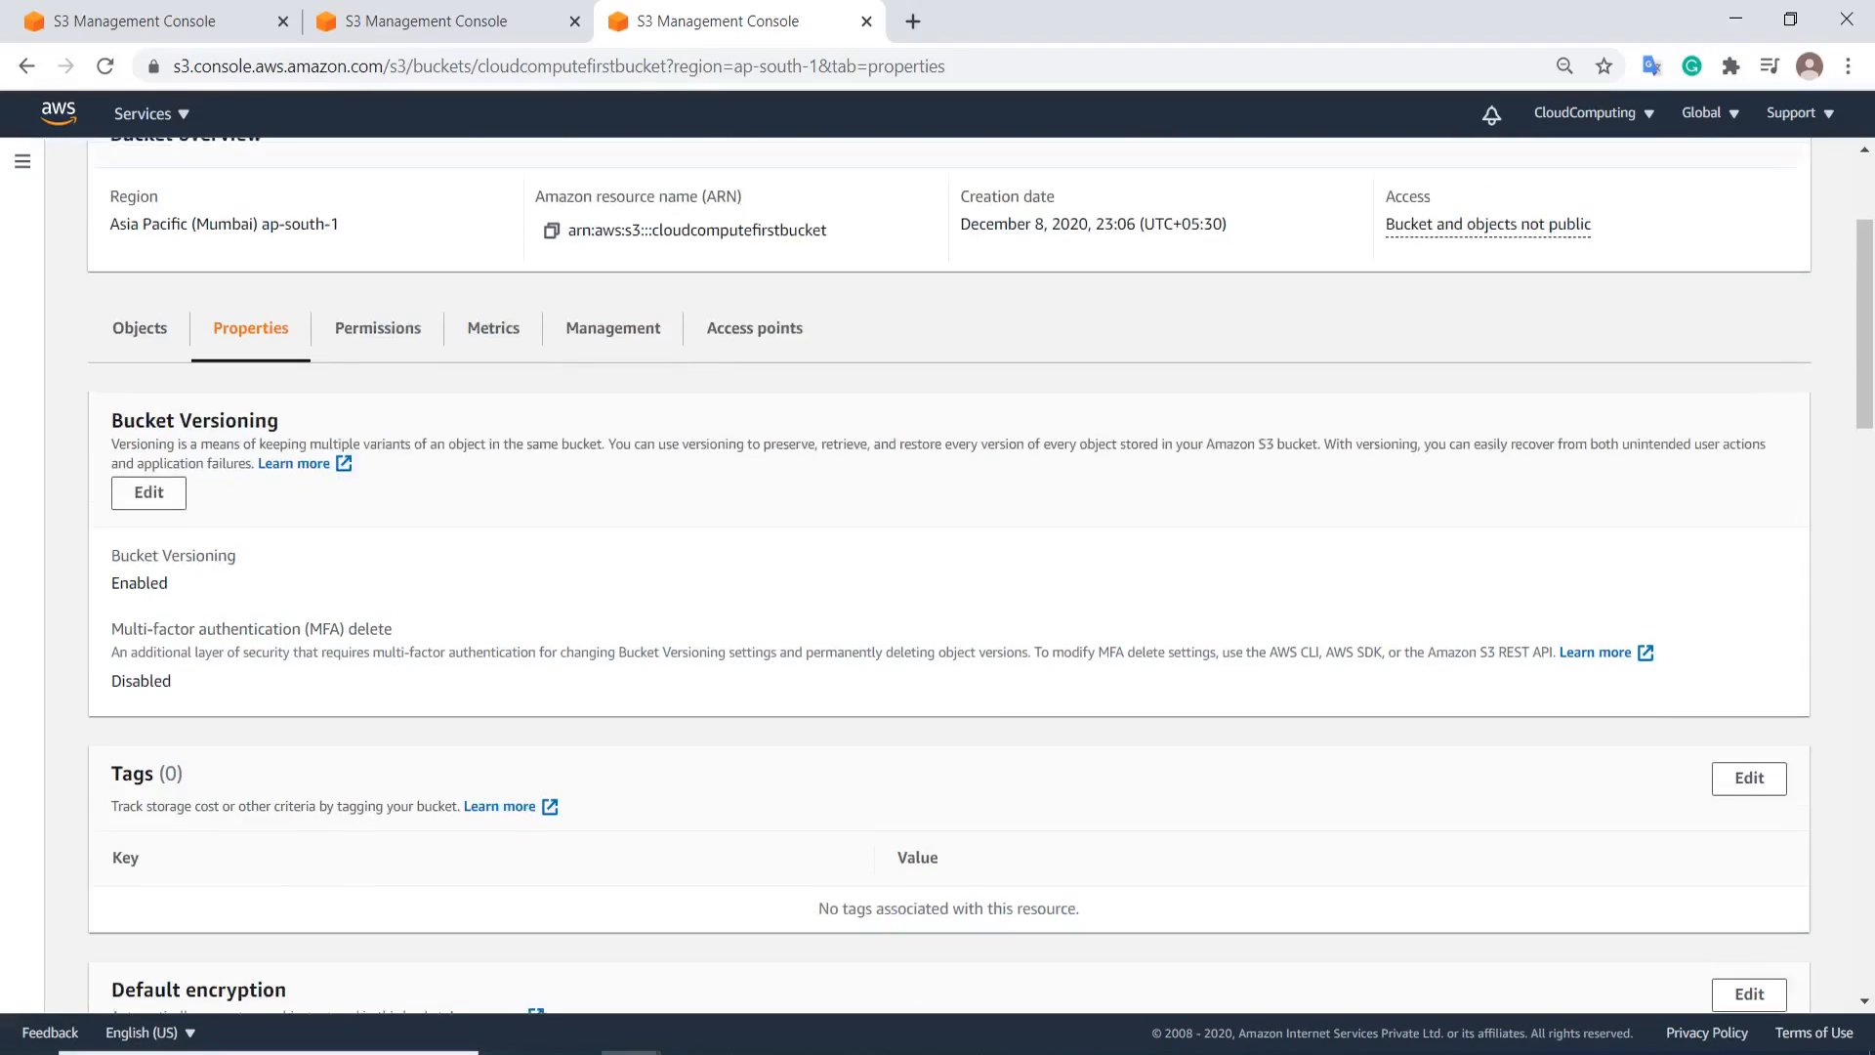
click(139, 328)
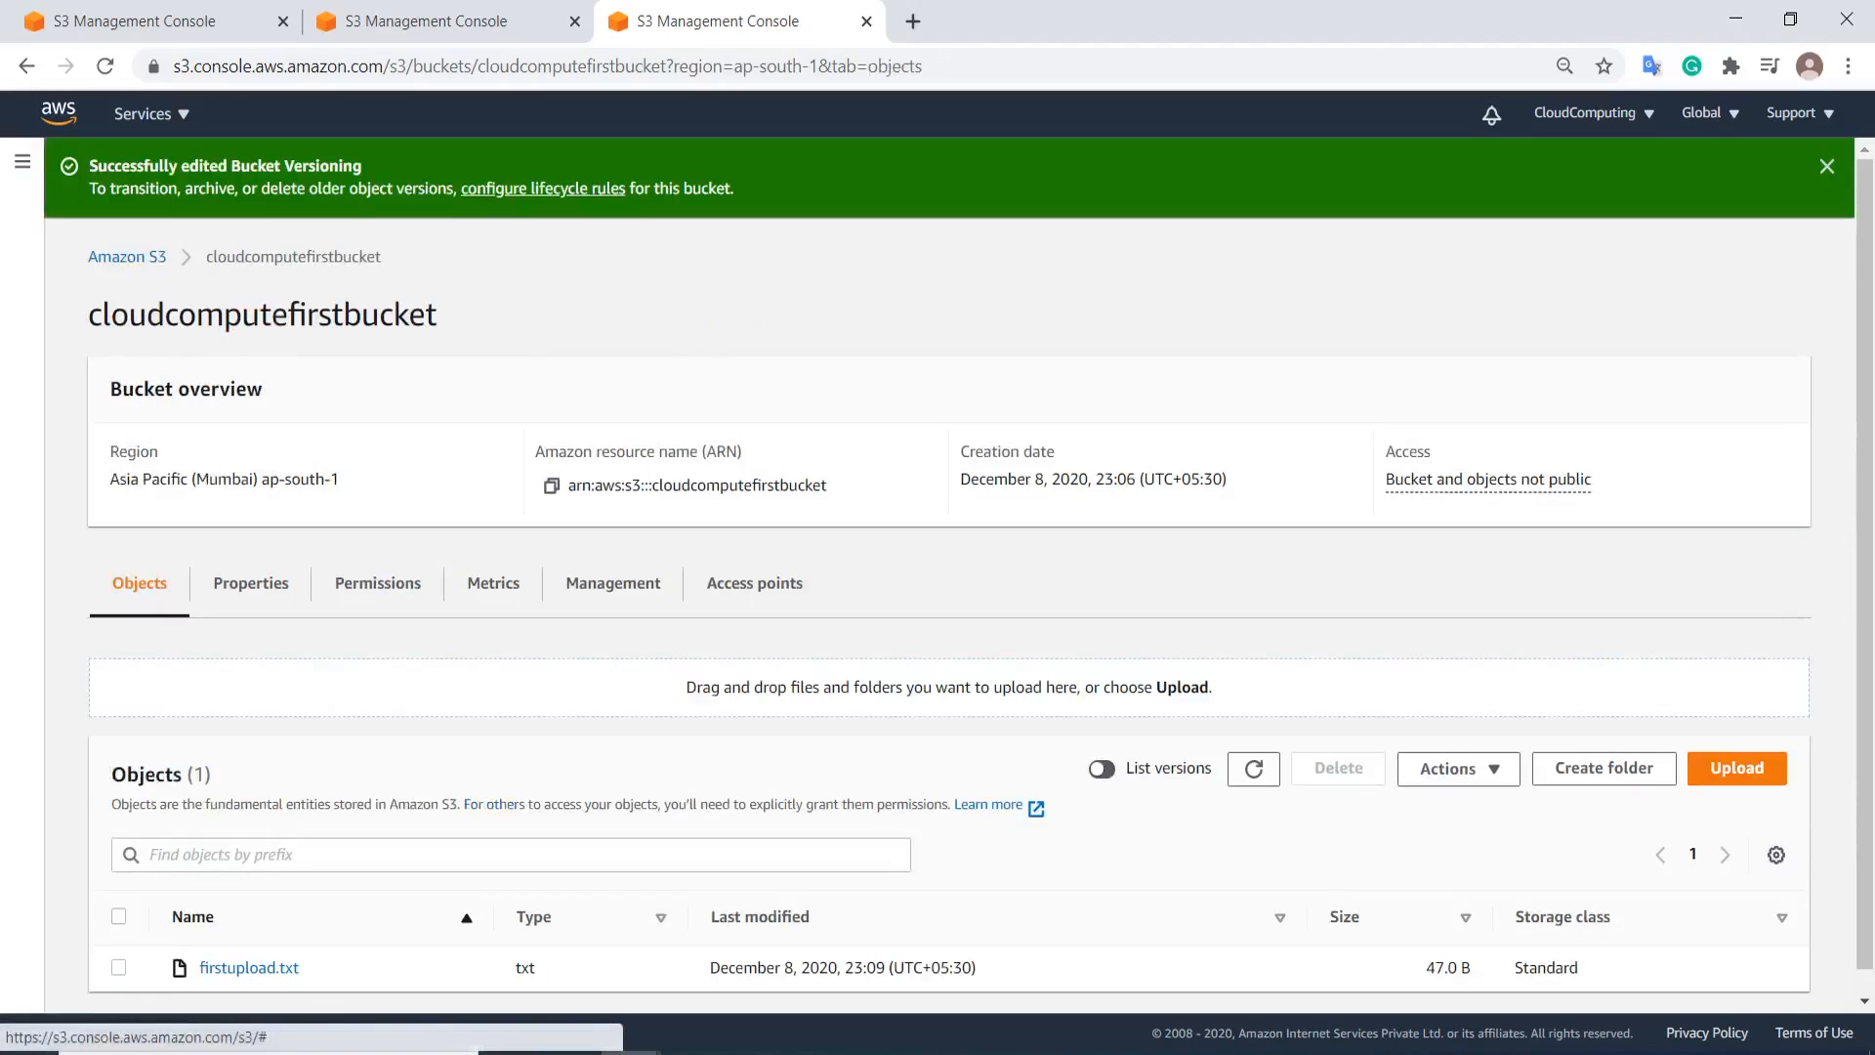
scroll(937, 566, down, 1)
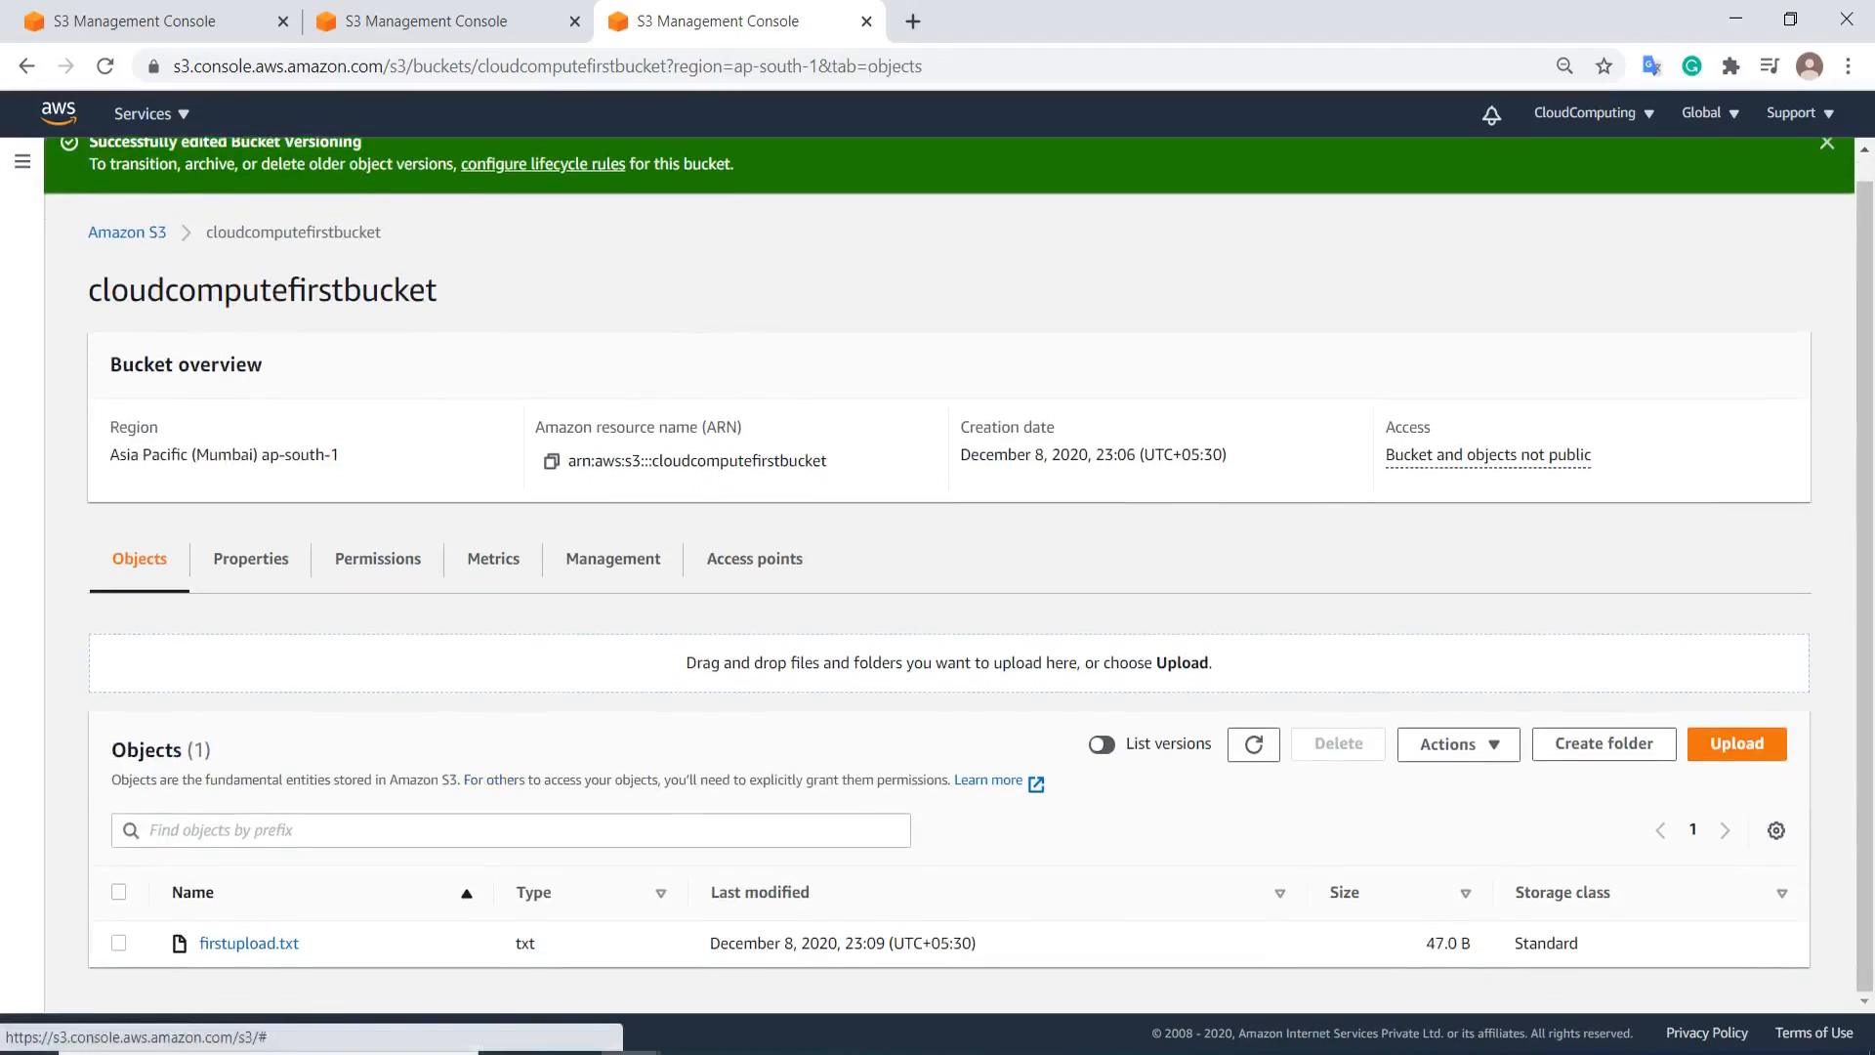
click(249, 942)
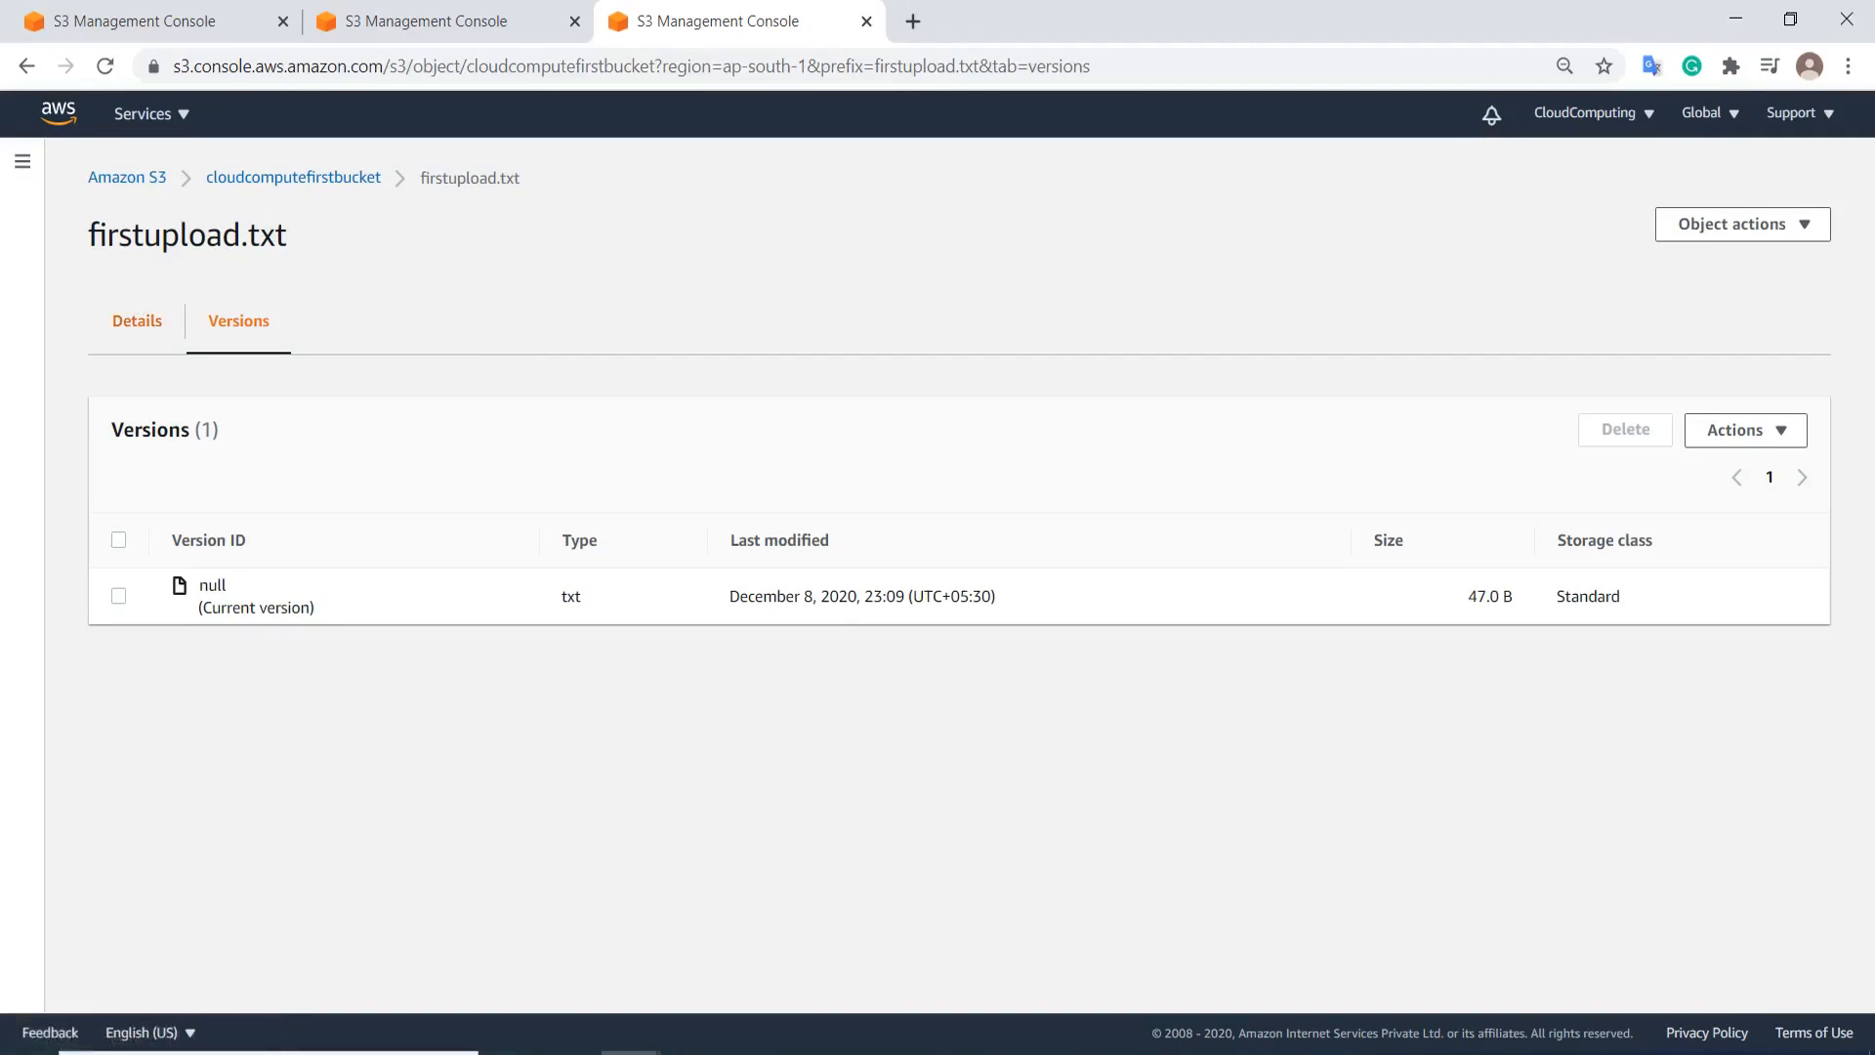
- Review the Bucket Versioning setting in the object management overview of firstupload.txt's details
click(137, 320)
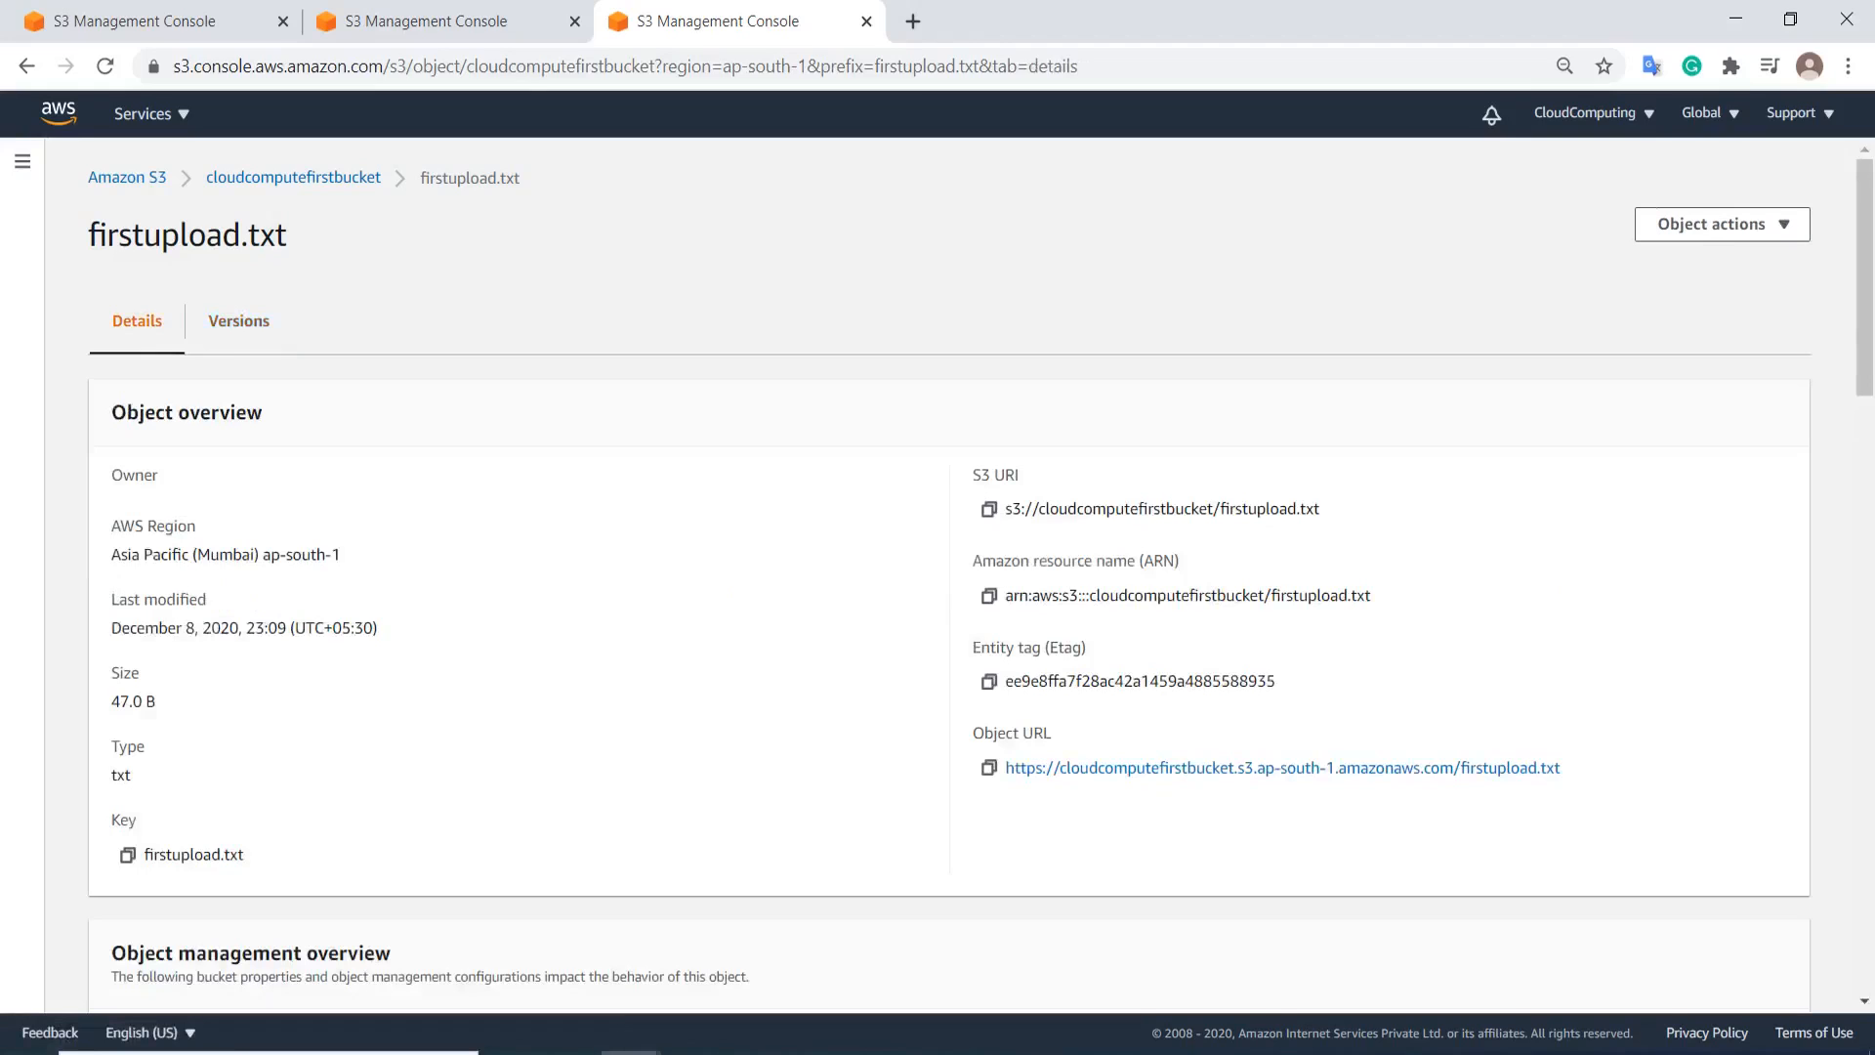
scroll(938, 576, down, 6)
scroll(938, 576, up, 6)
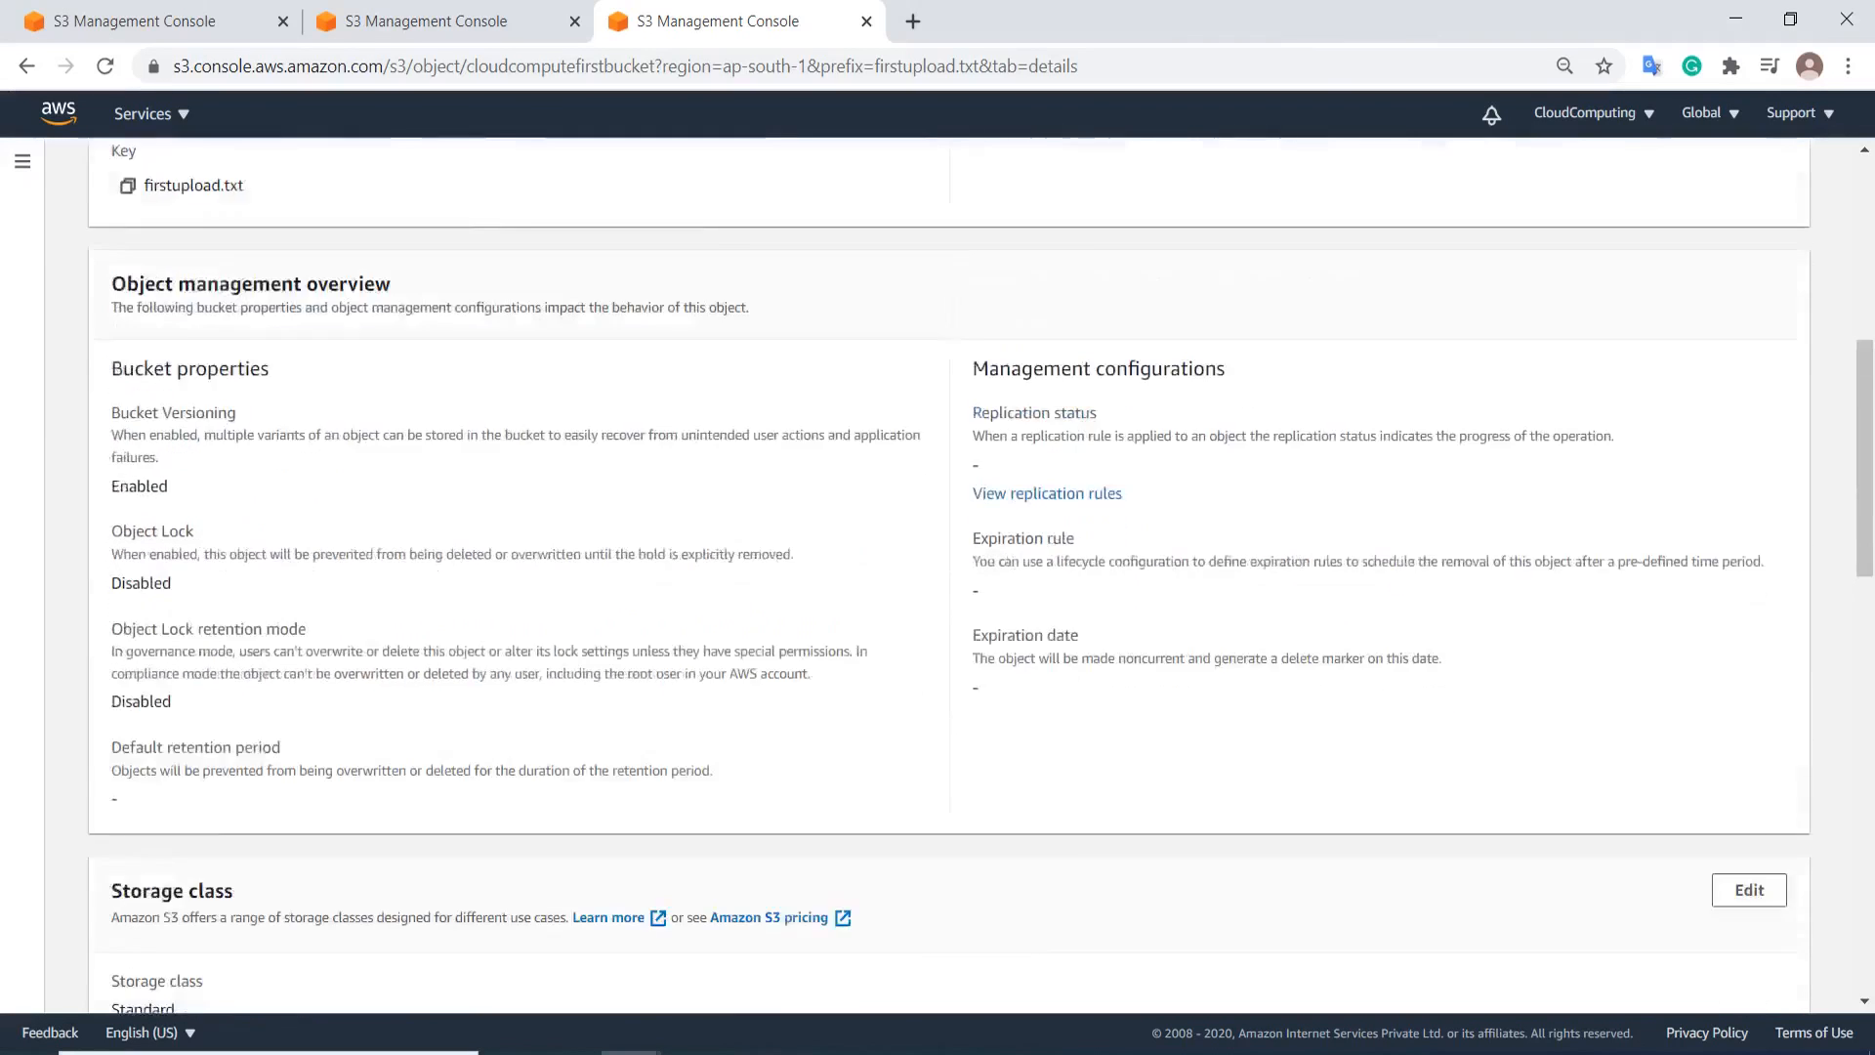
- Return to cloudcomputefirstbucket and upload firstupload.txt again with Bucket Versioning enabled
click(293, 178)
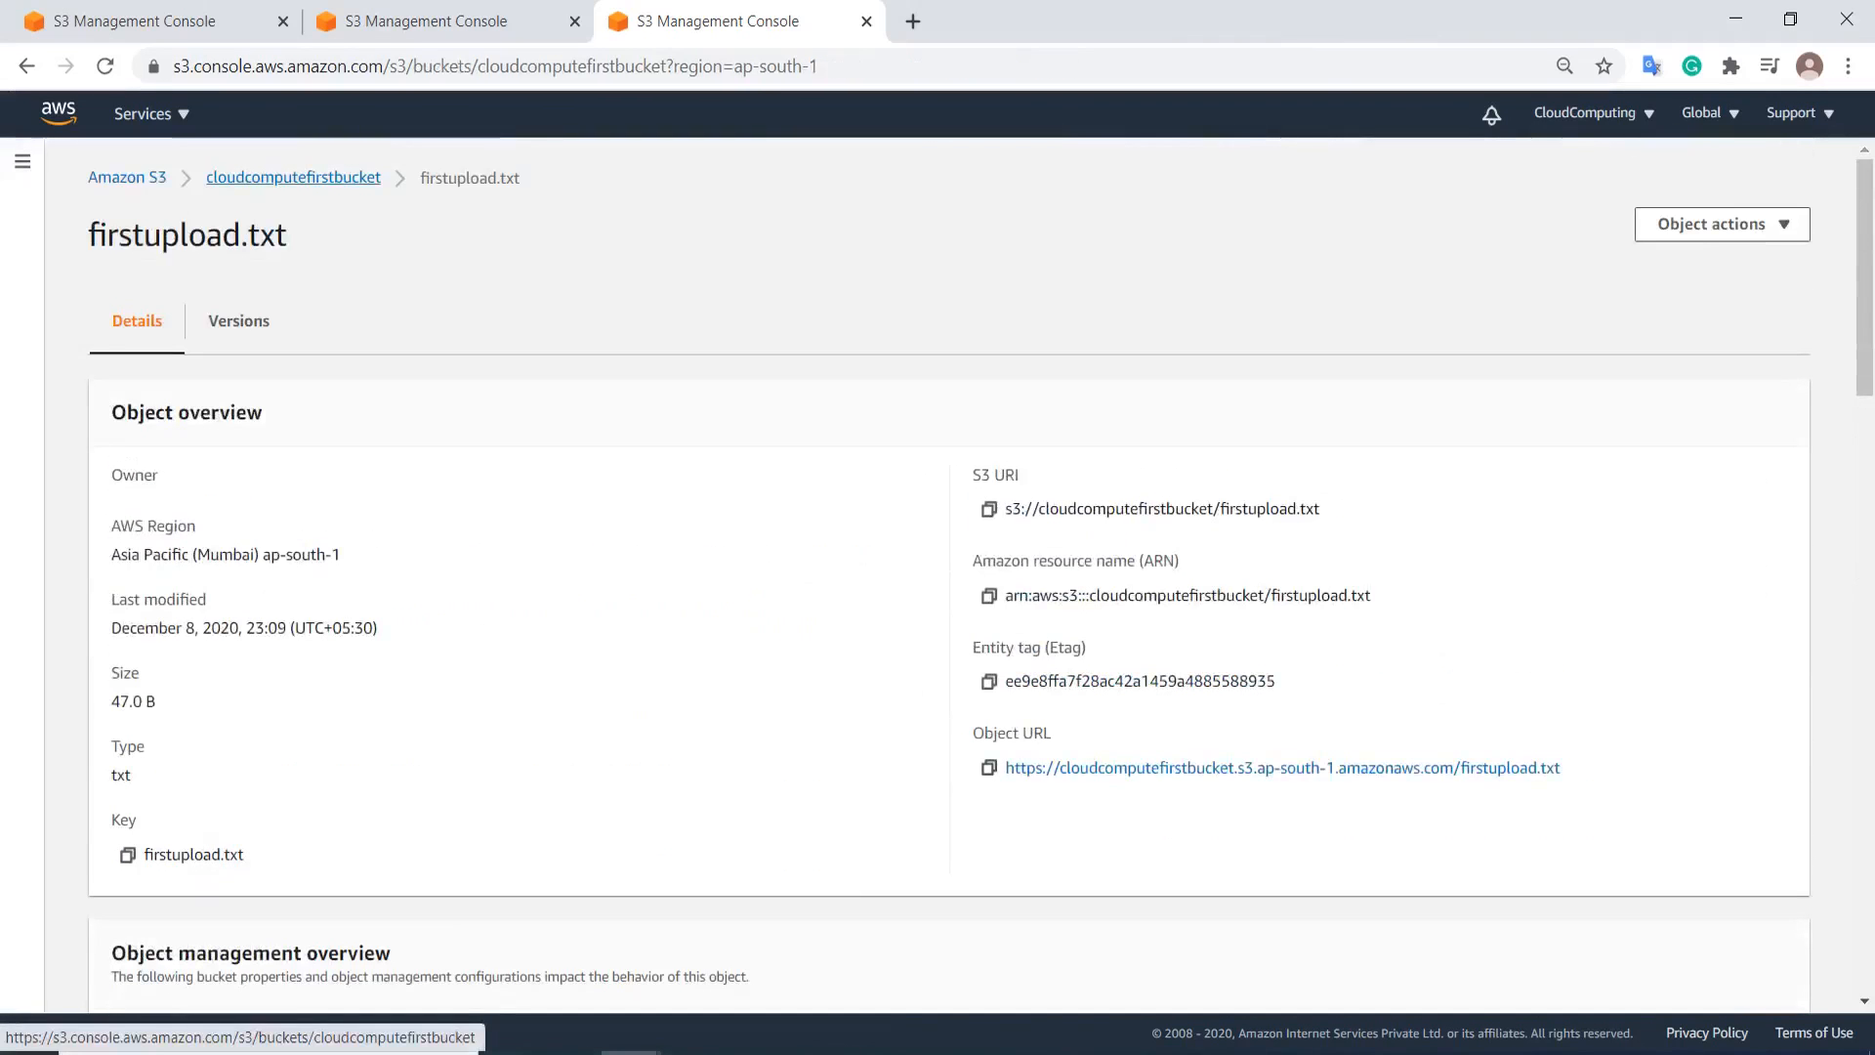
click(1757, 689)
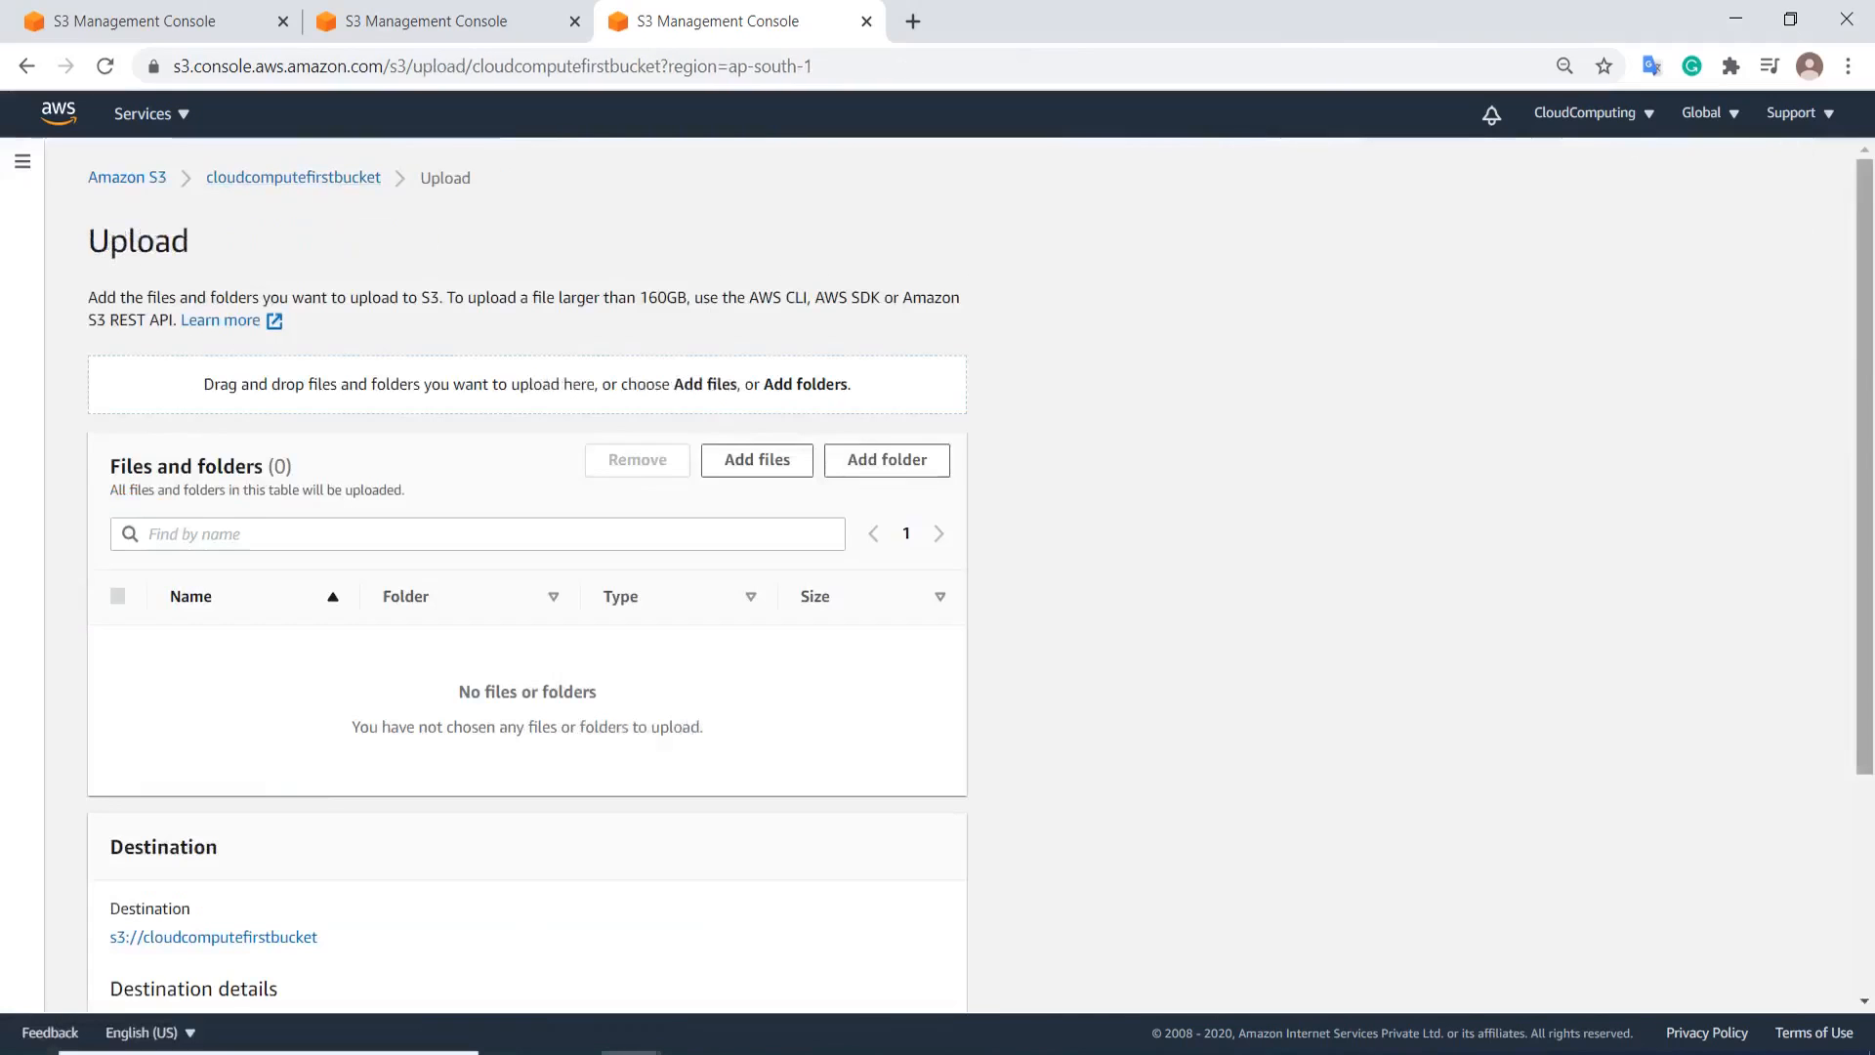
click(757, 459)
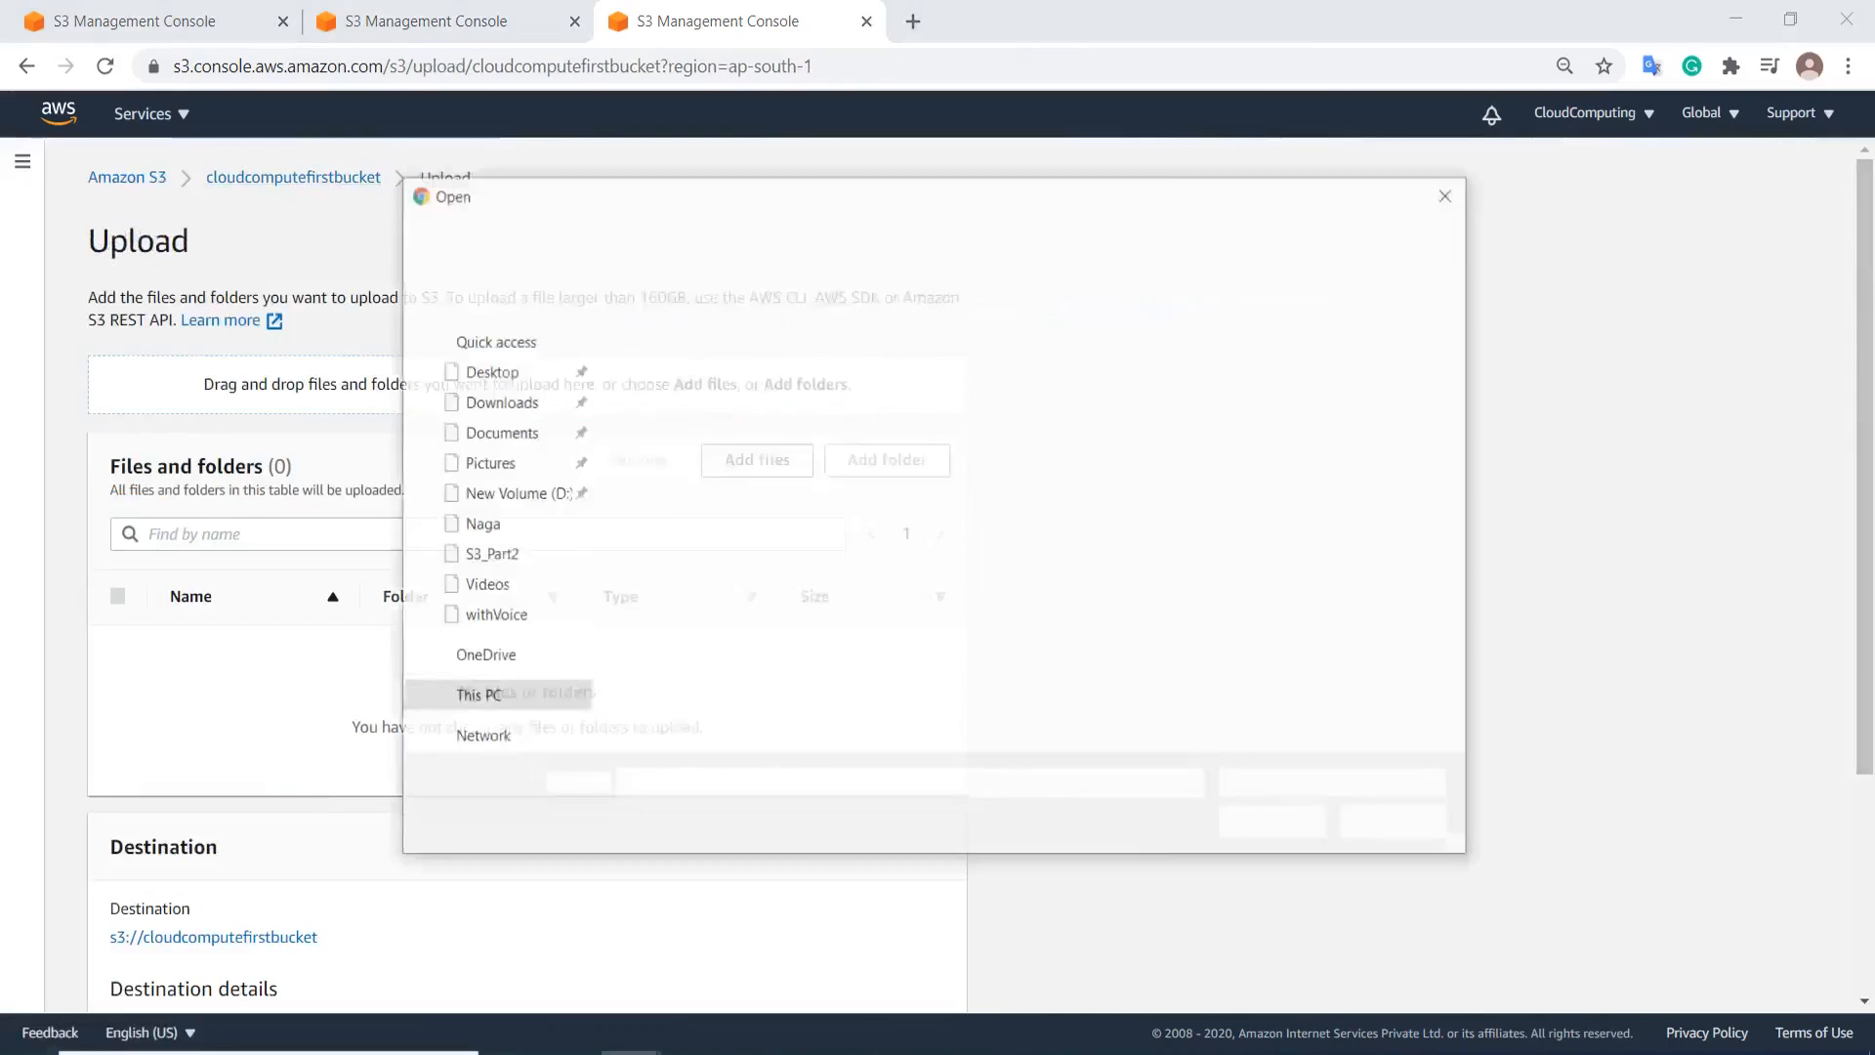
double_click(703, 386)
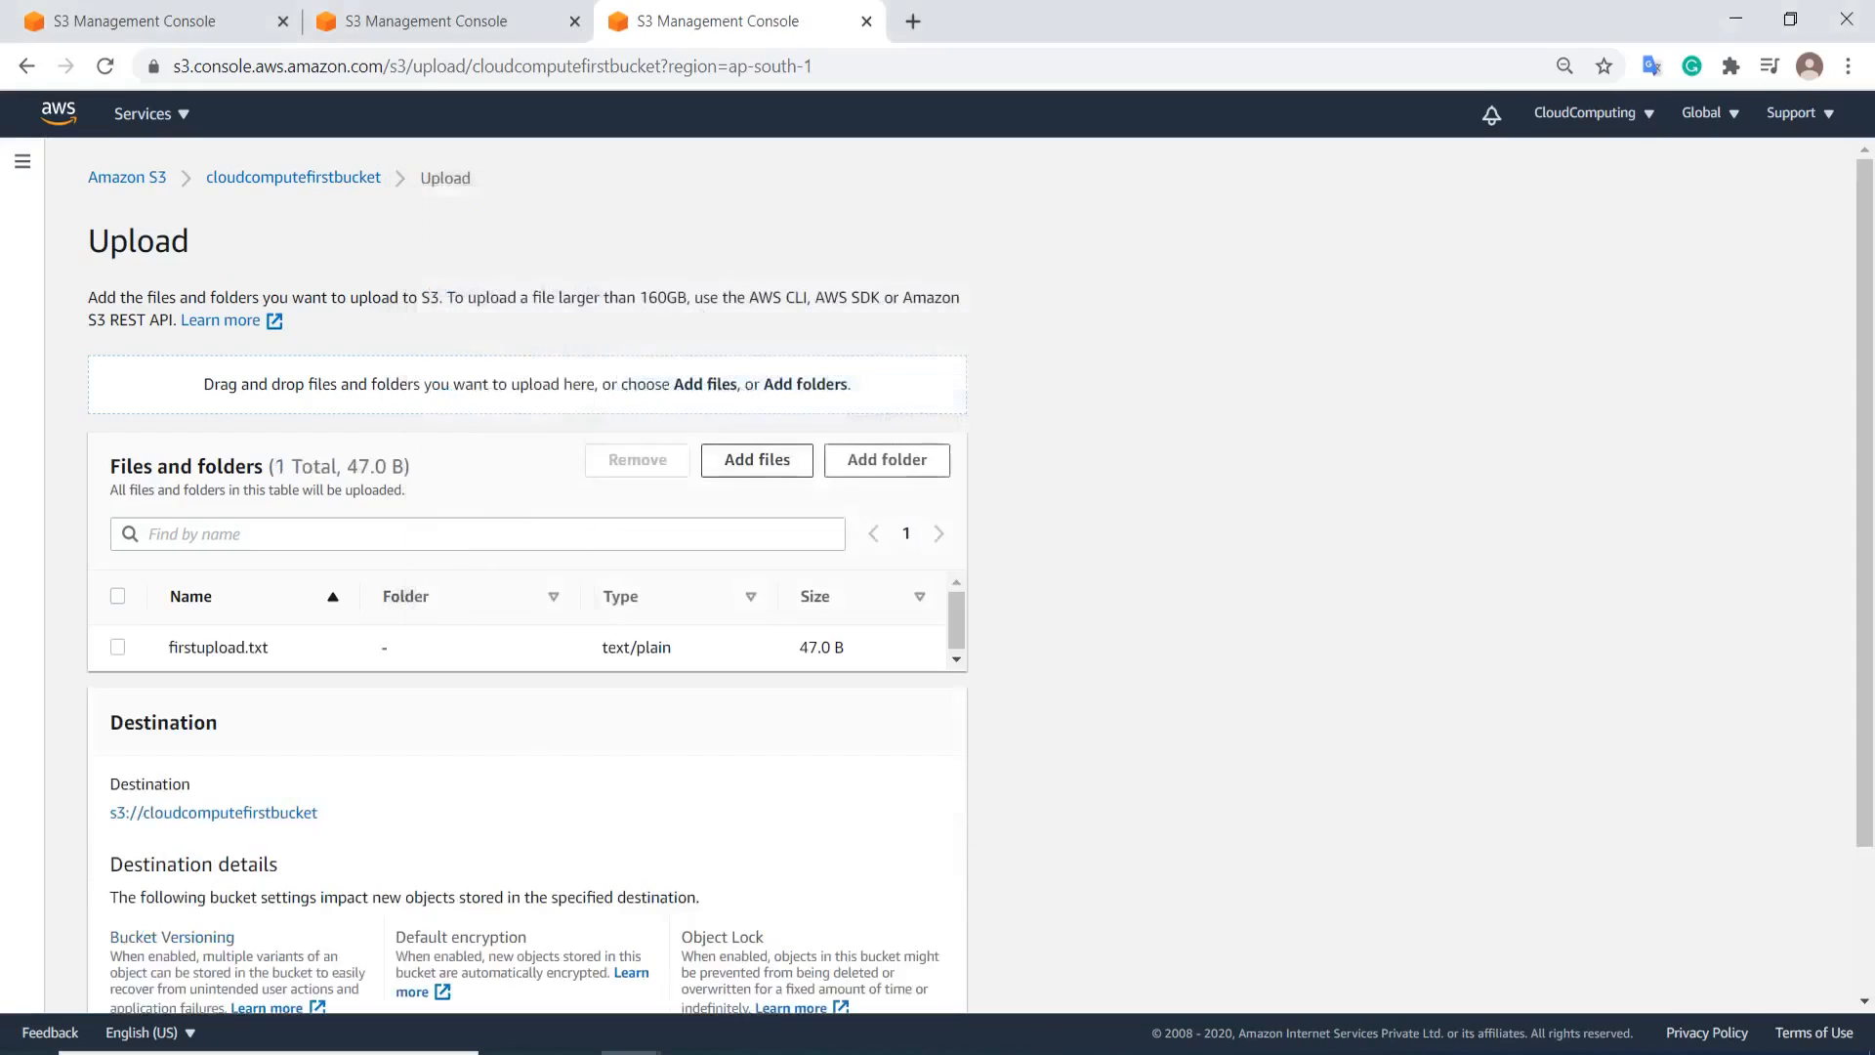
scroll(527, 586, down, 3)
click(934, 977)
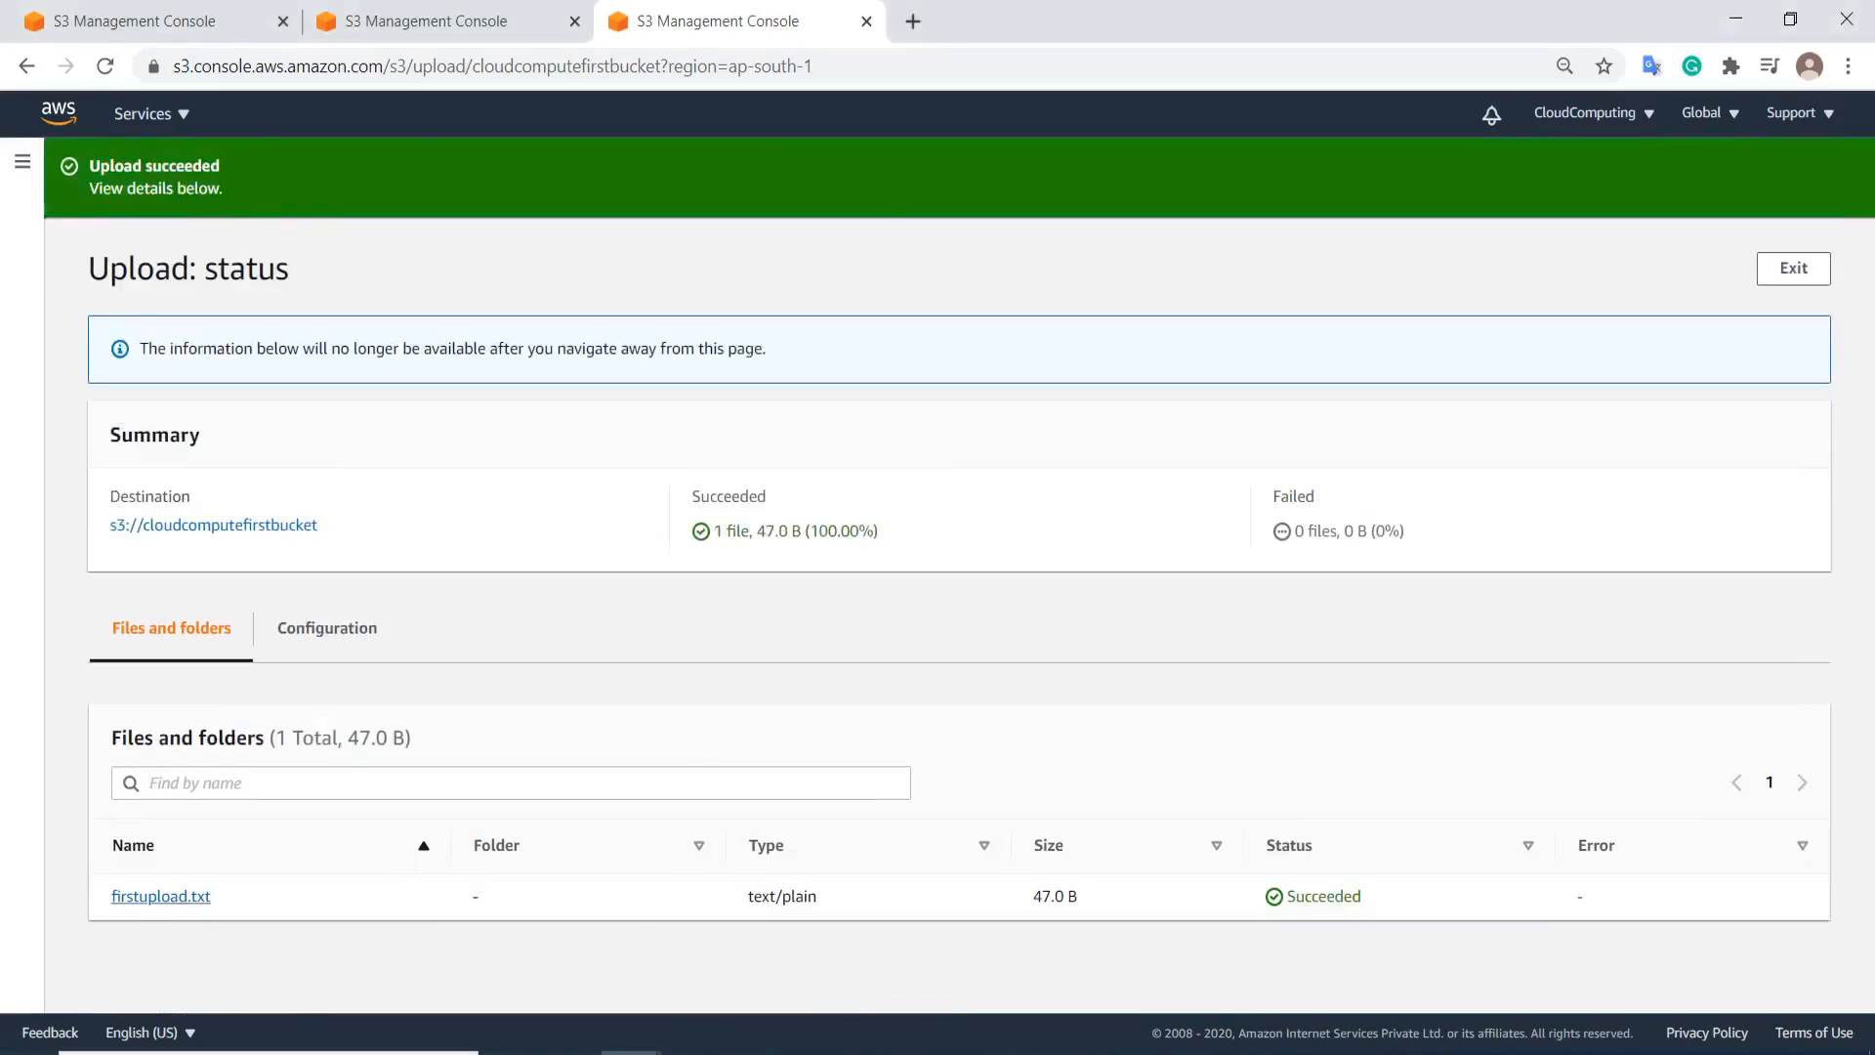
- Open the newly uploaded firstupload.txt object, examine its version IDs, and return to its details
click(162, 896)
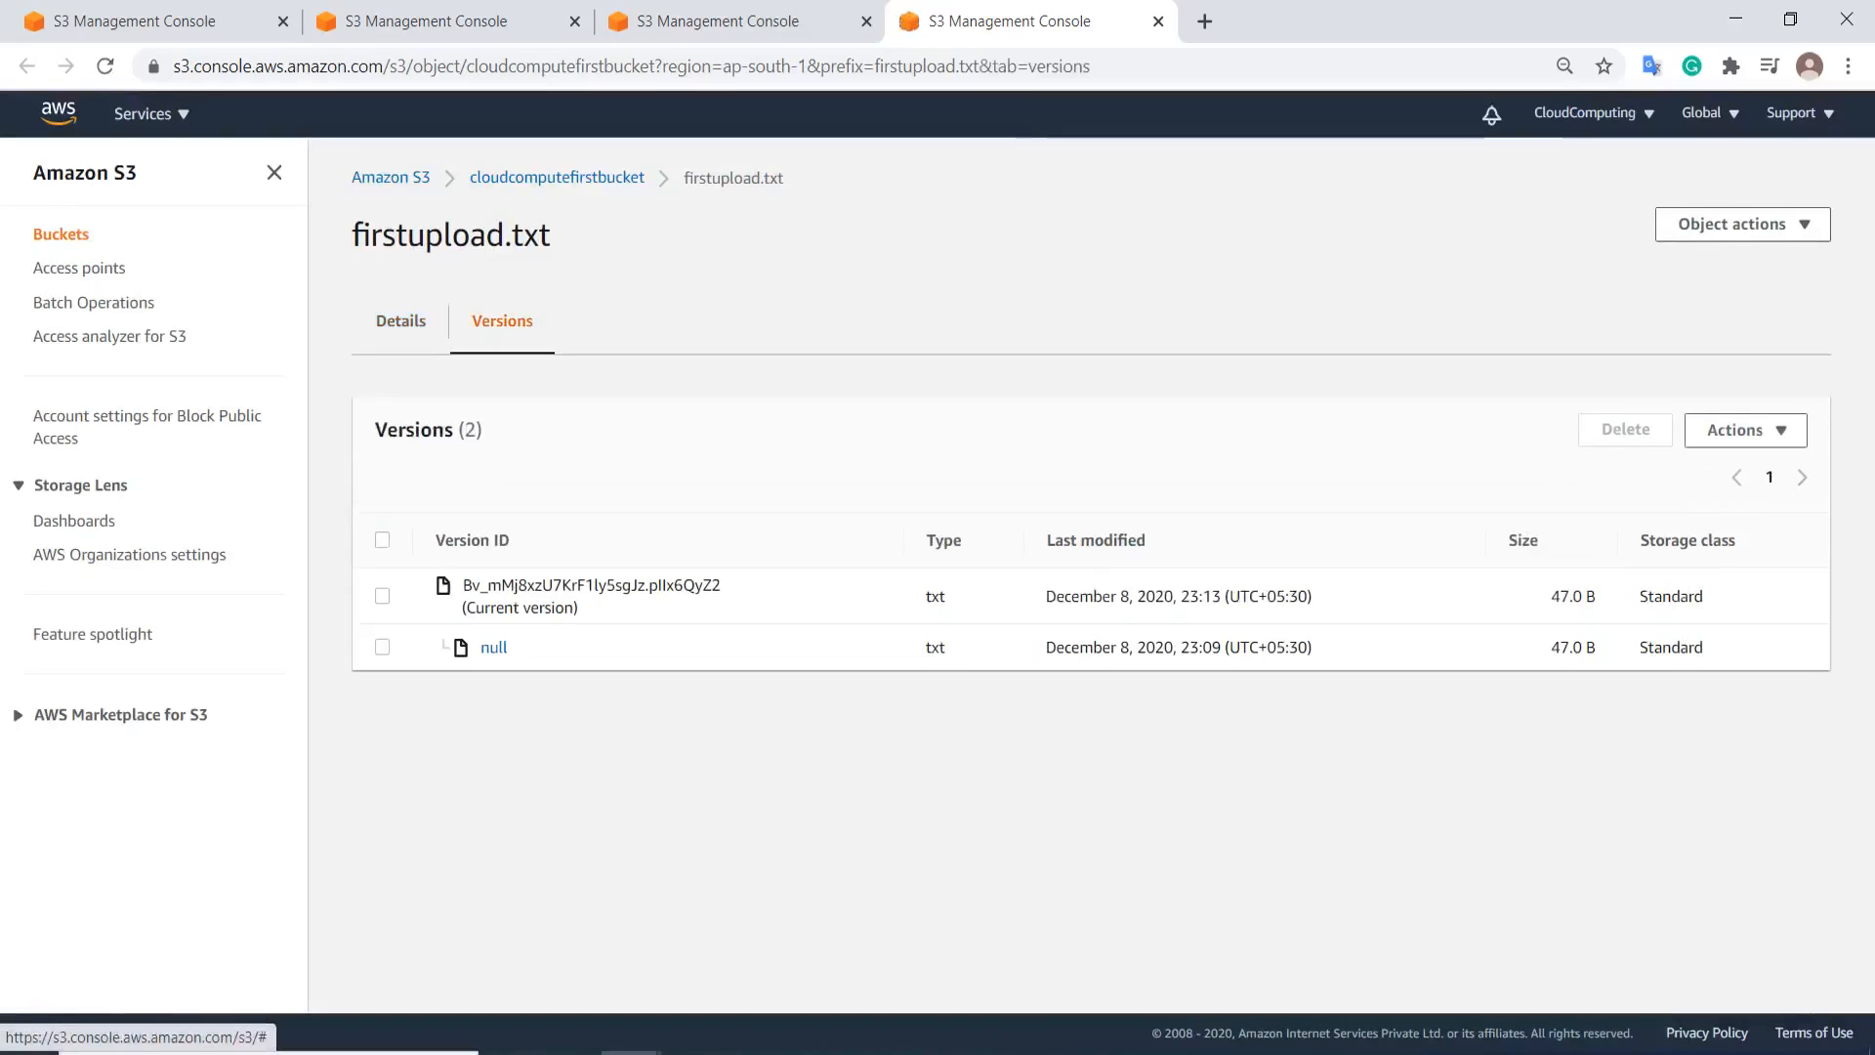
drag(471, 585, 720, 585)
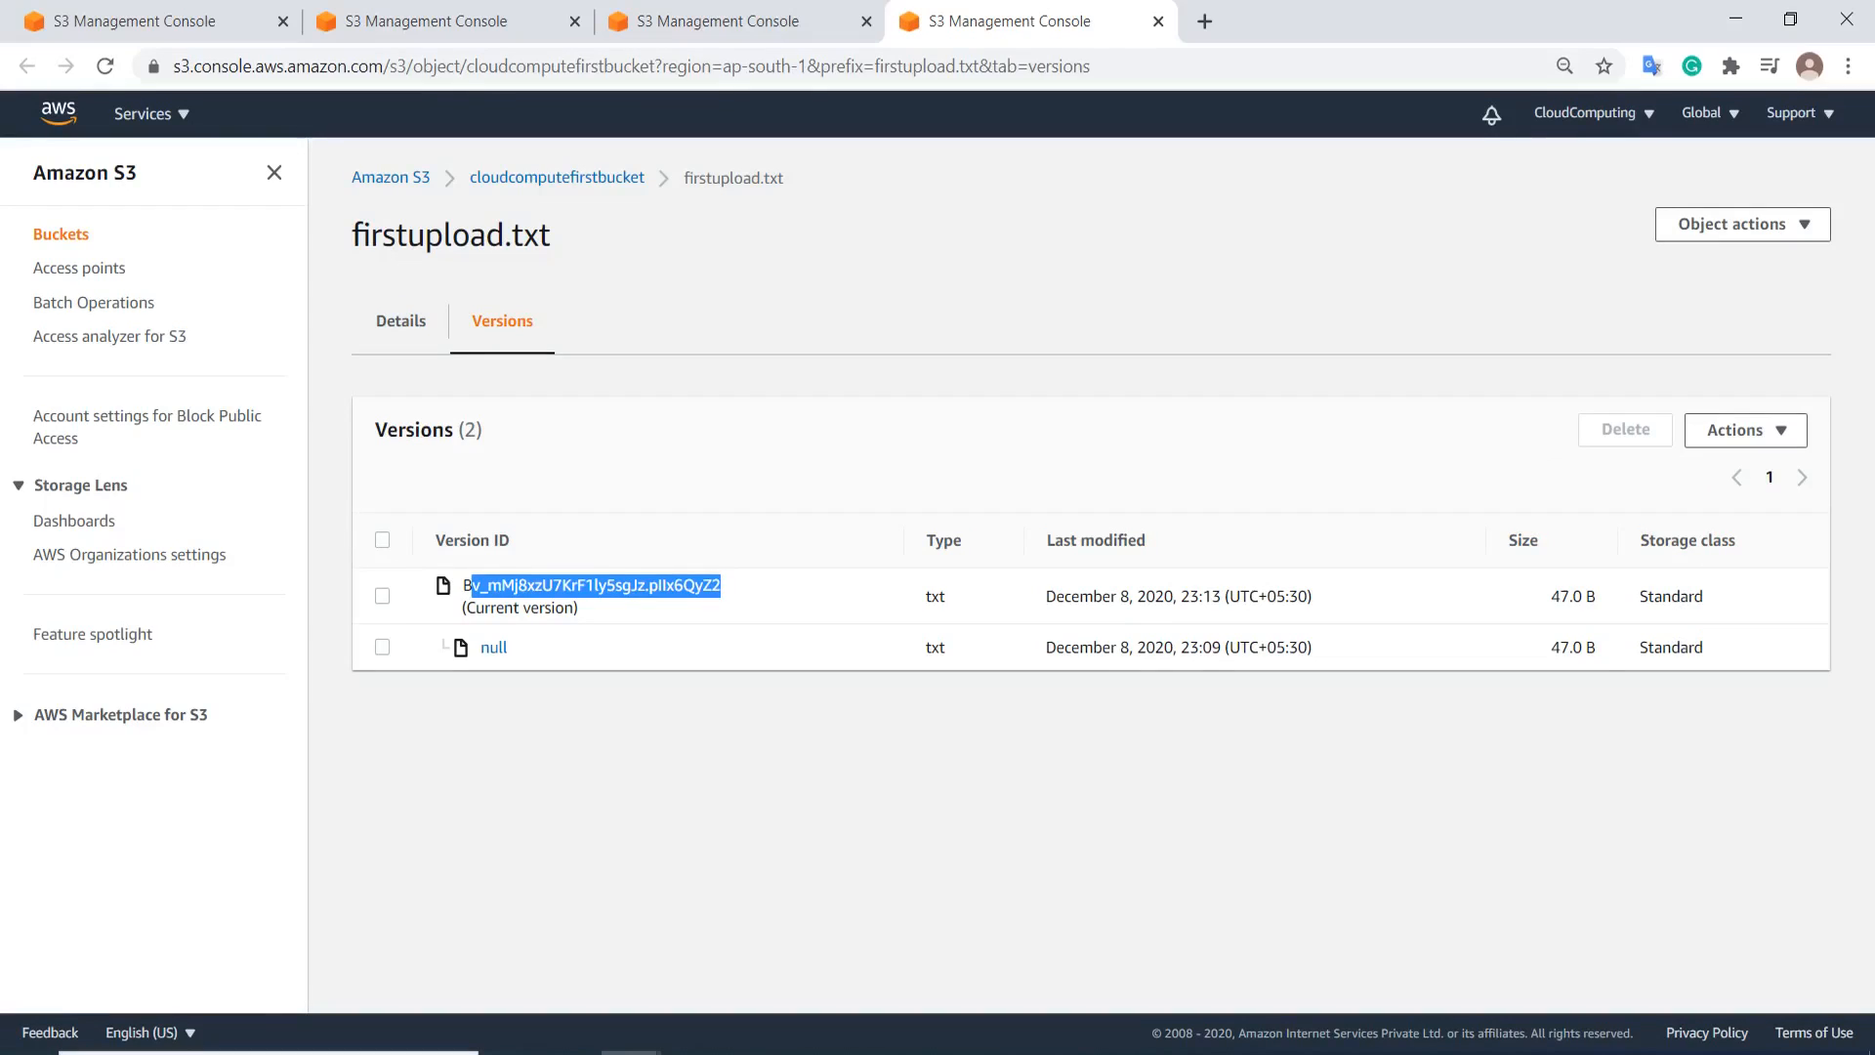
click(400, 320)
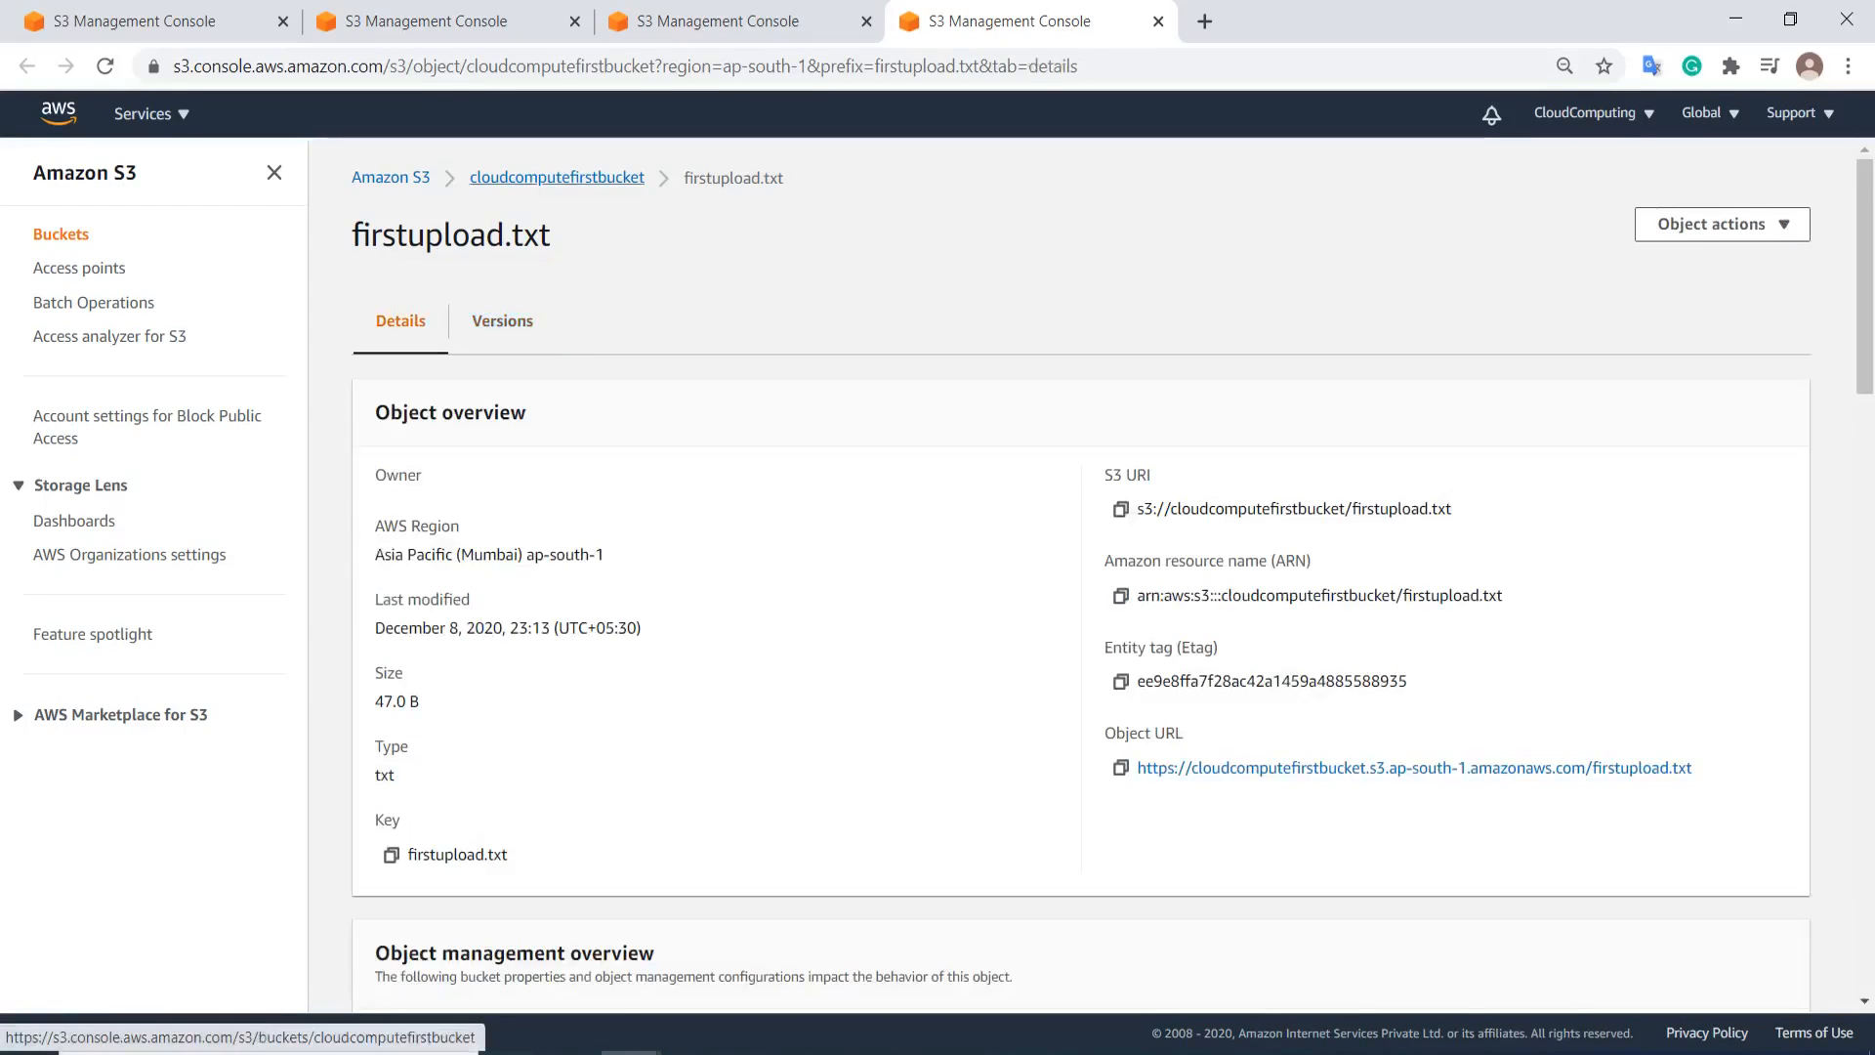
- Reopen firstupload.txt from the bucket's object list, view its contents in the browser, and close the content tab
click(557, 177)
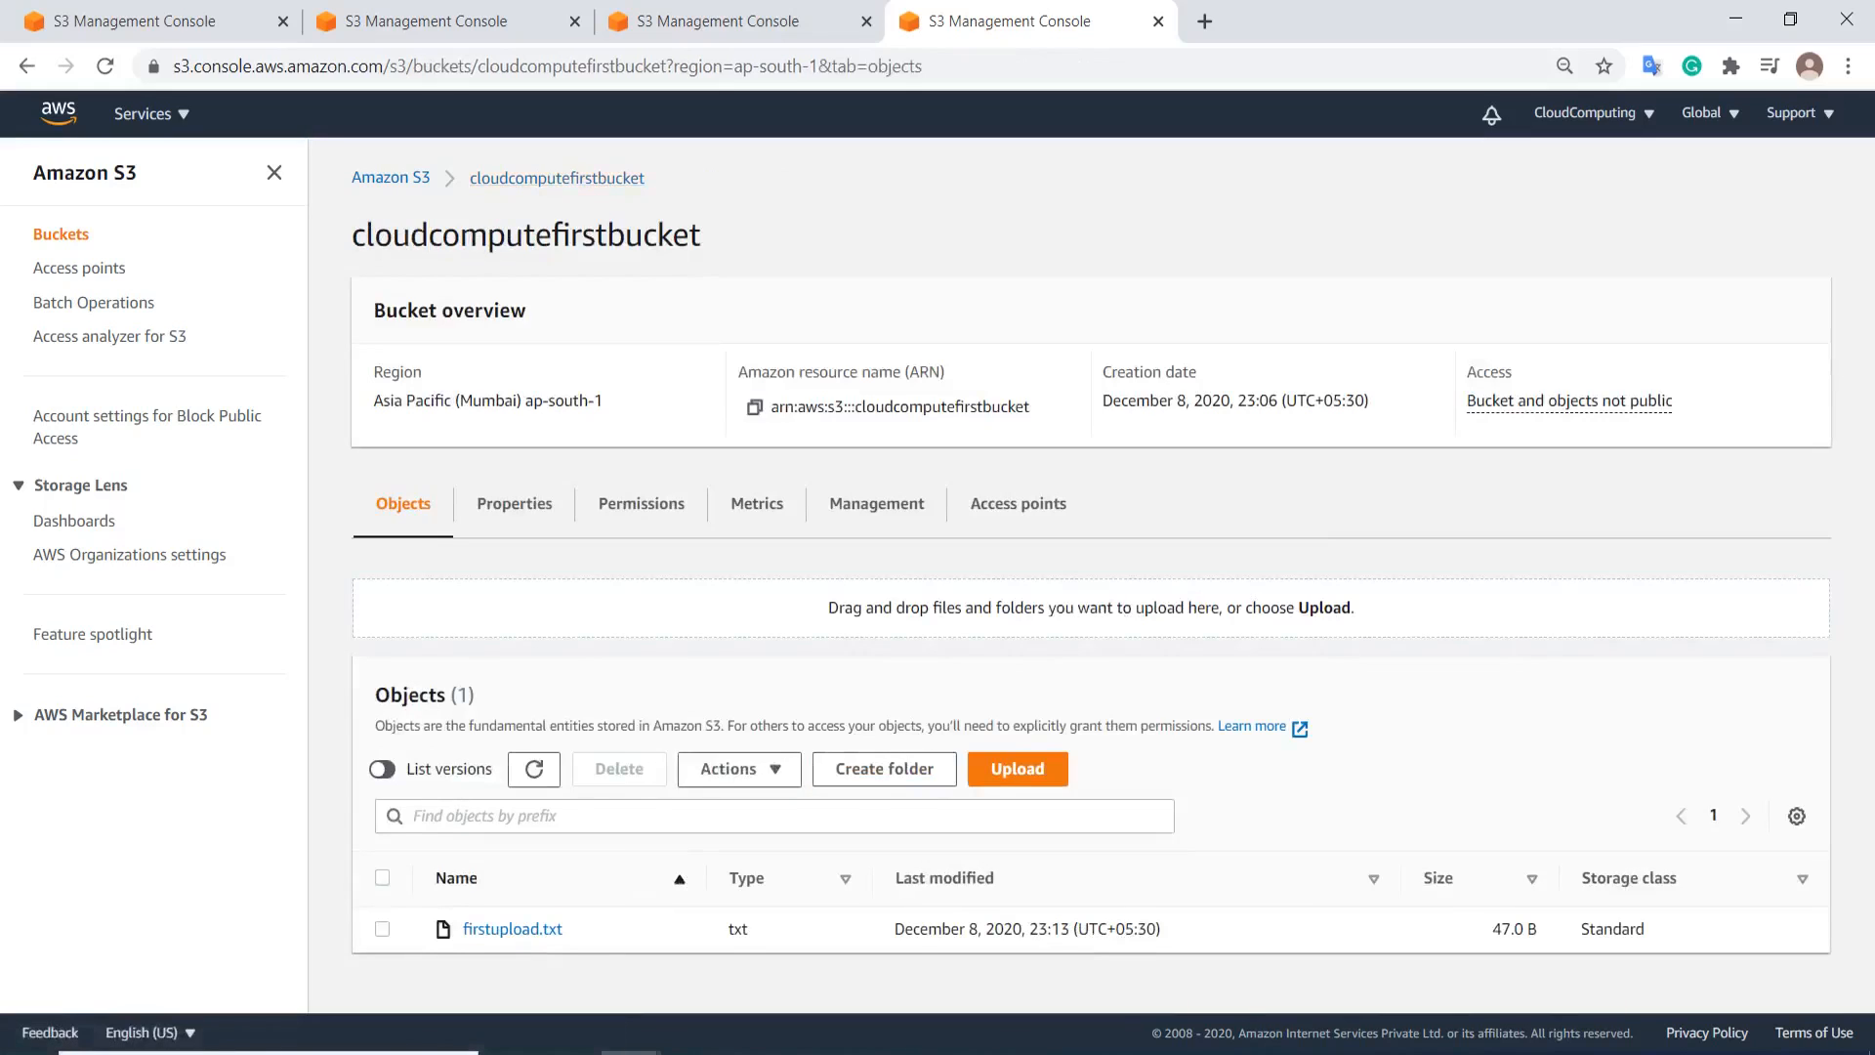
click(512, 929)
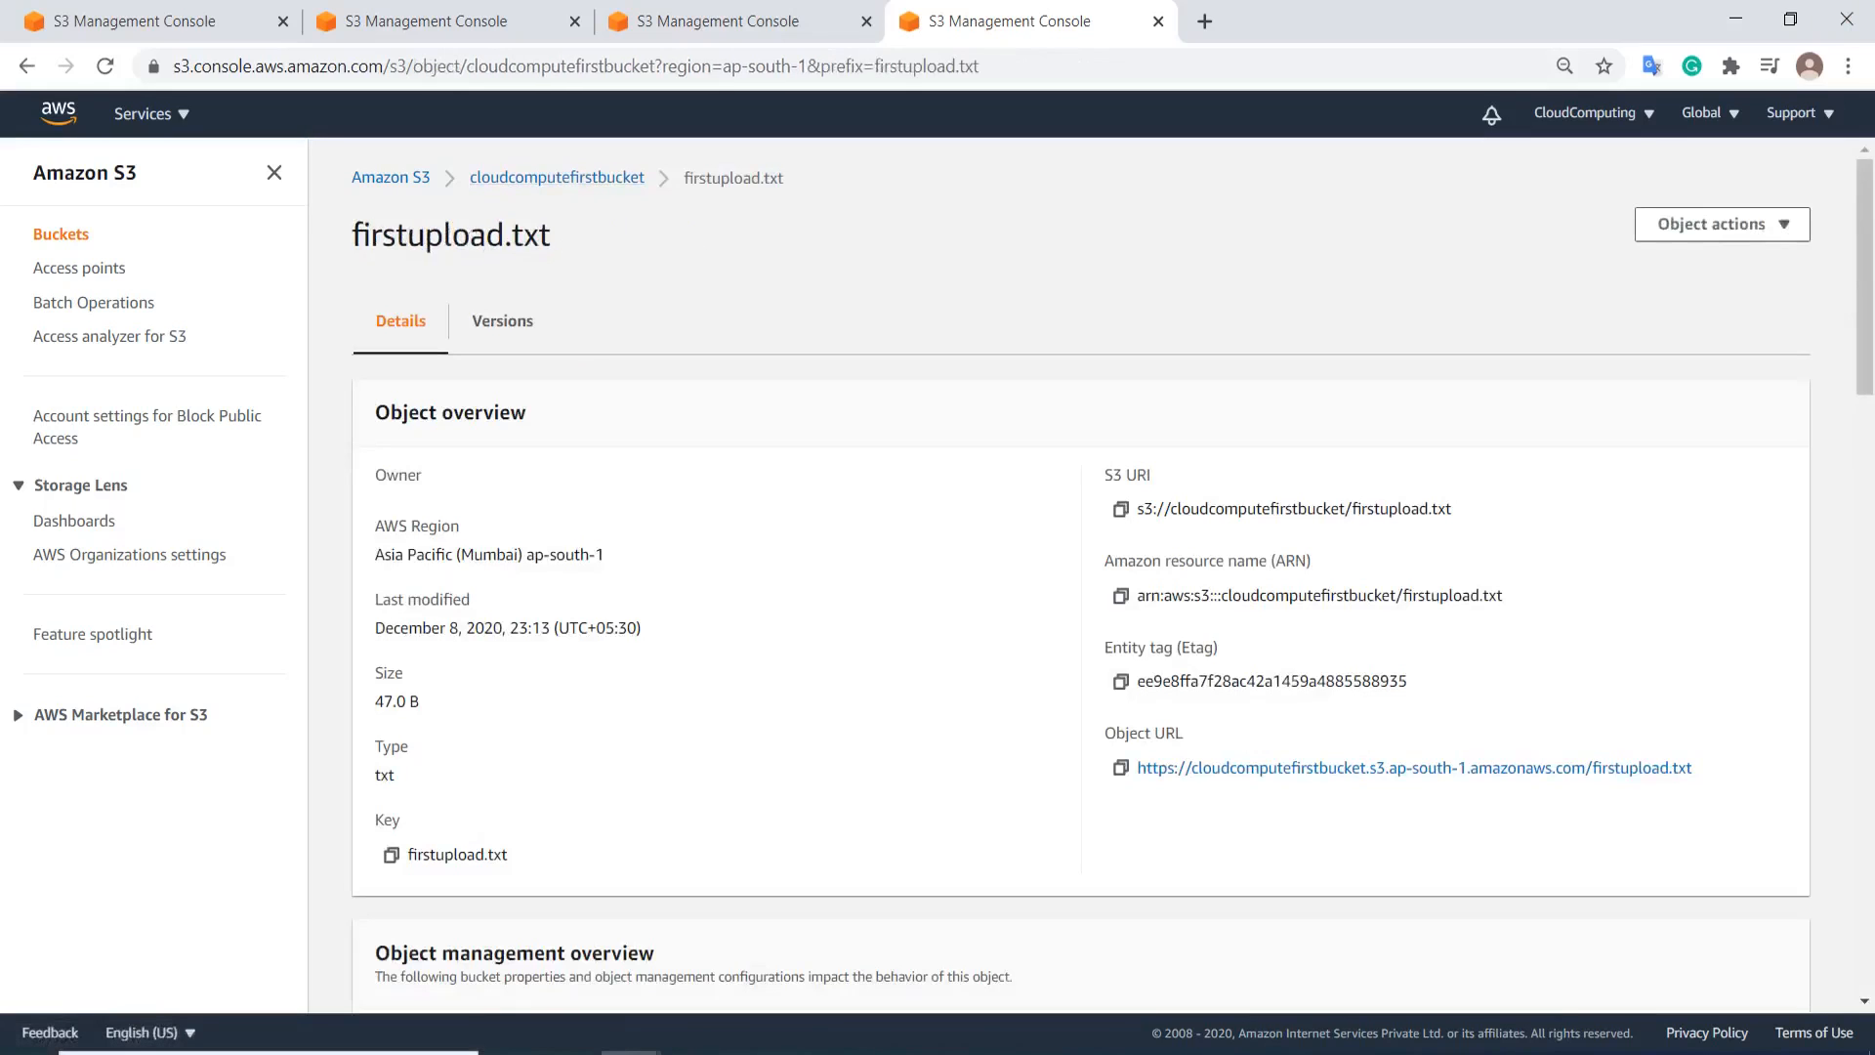
click(1722, 225)
click(1612, 260)
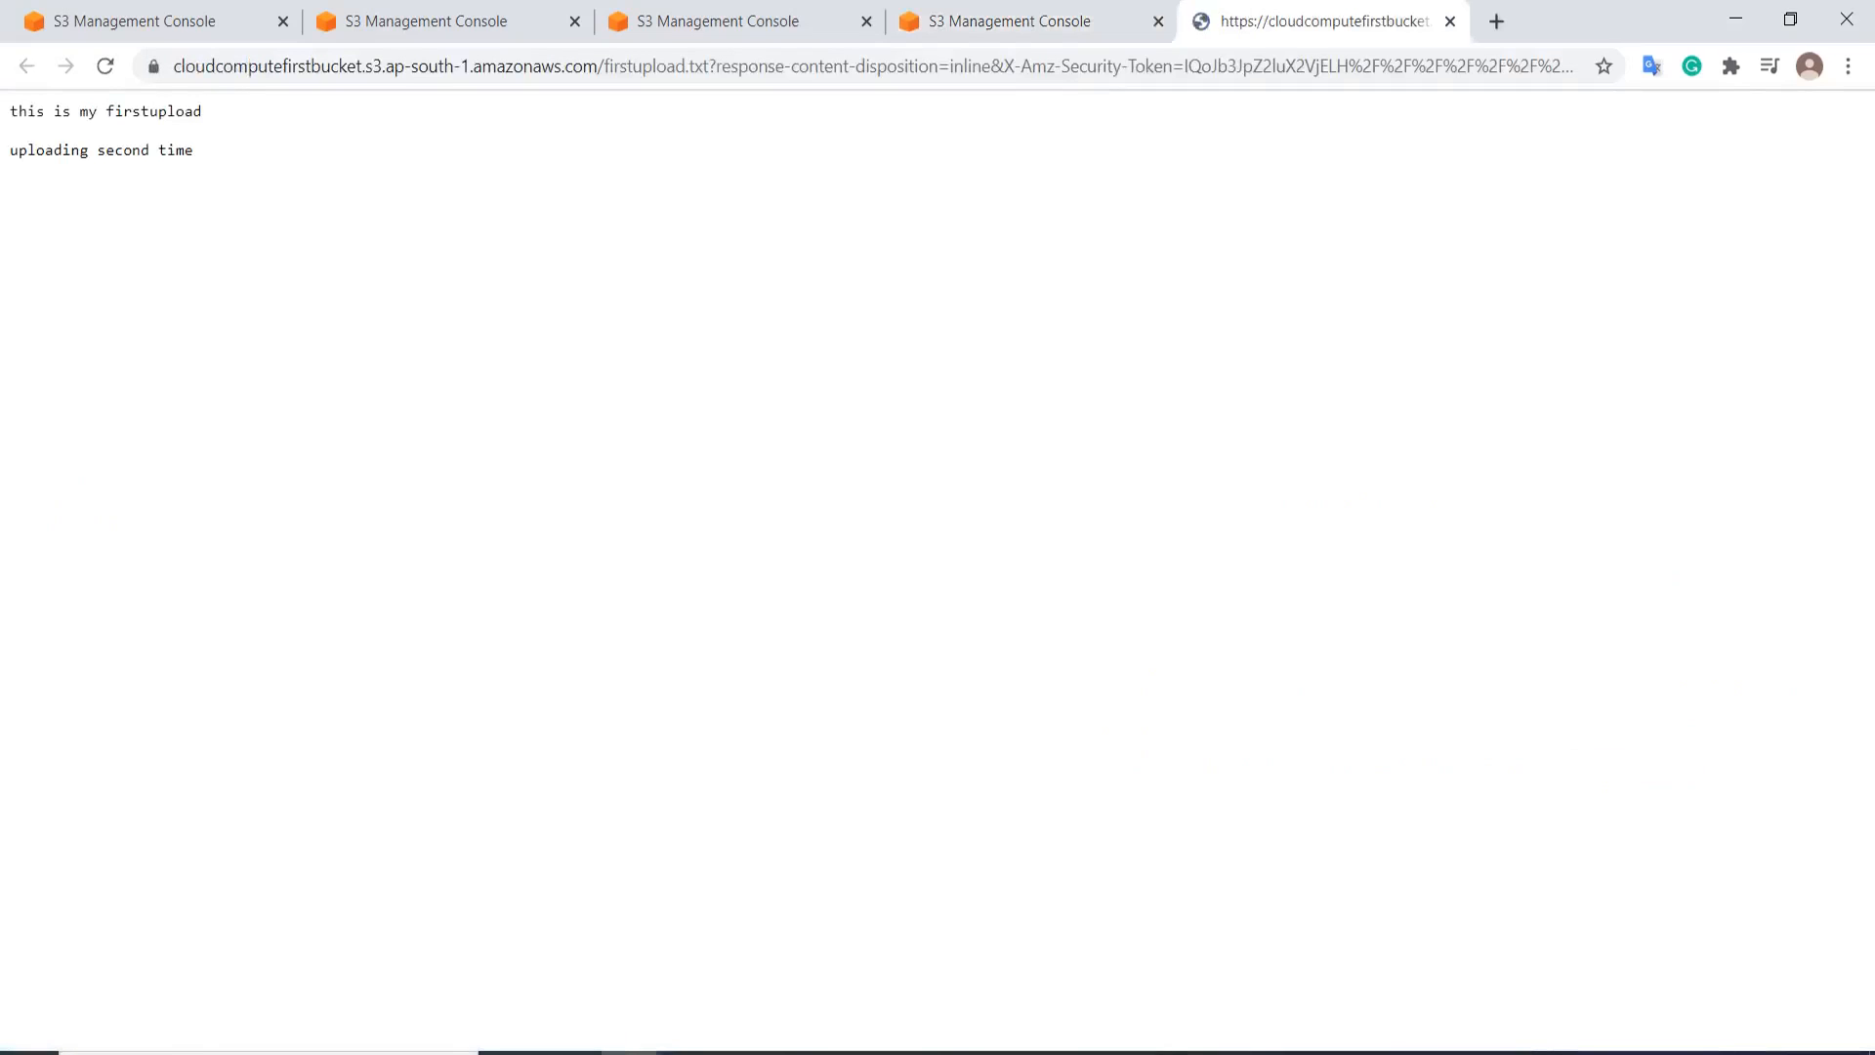
click(1450, 22)
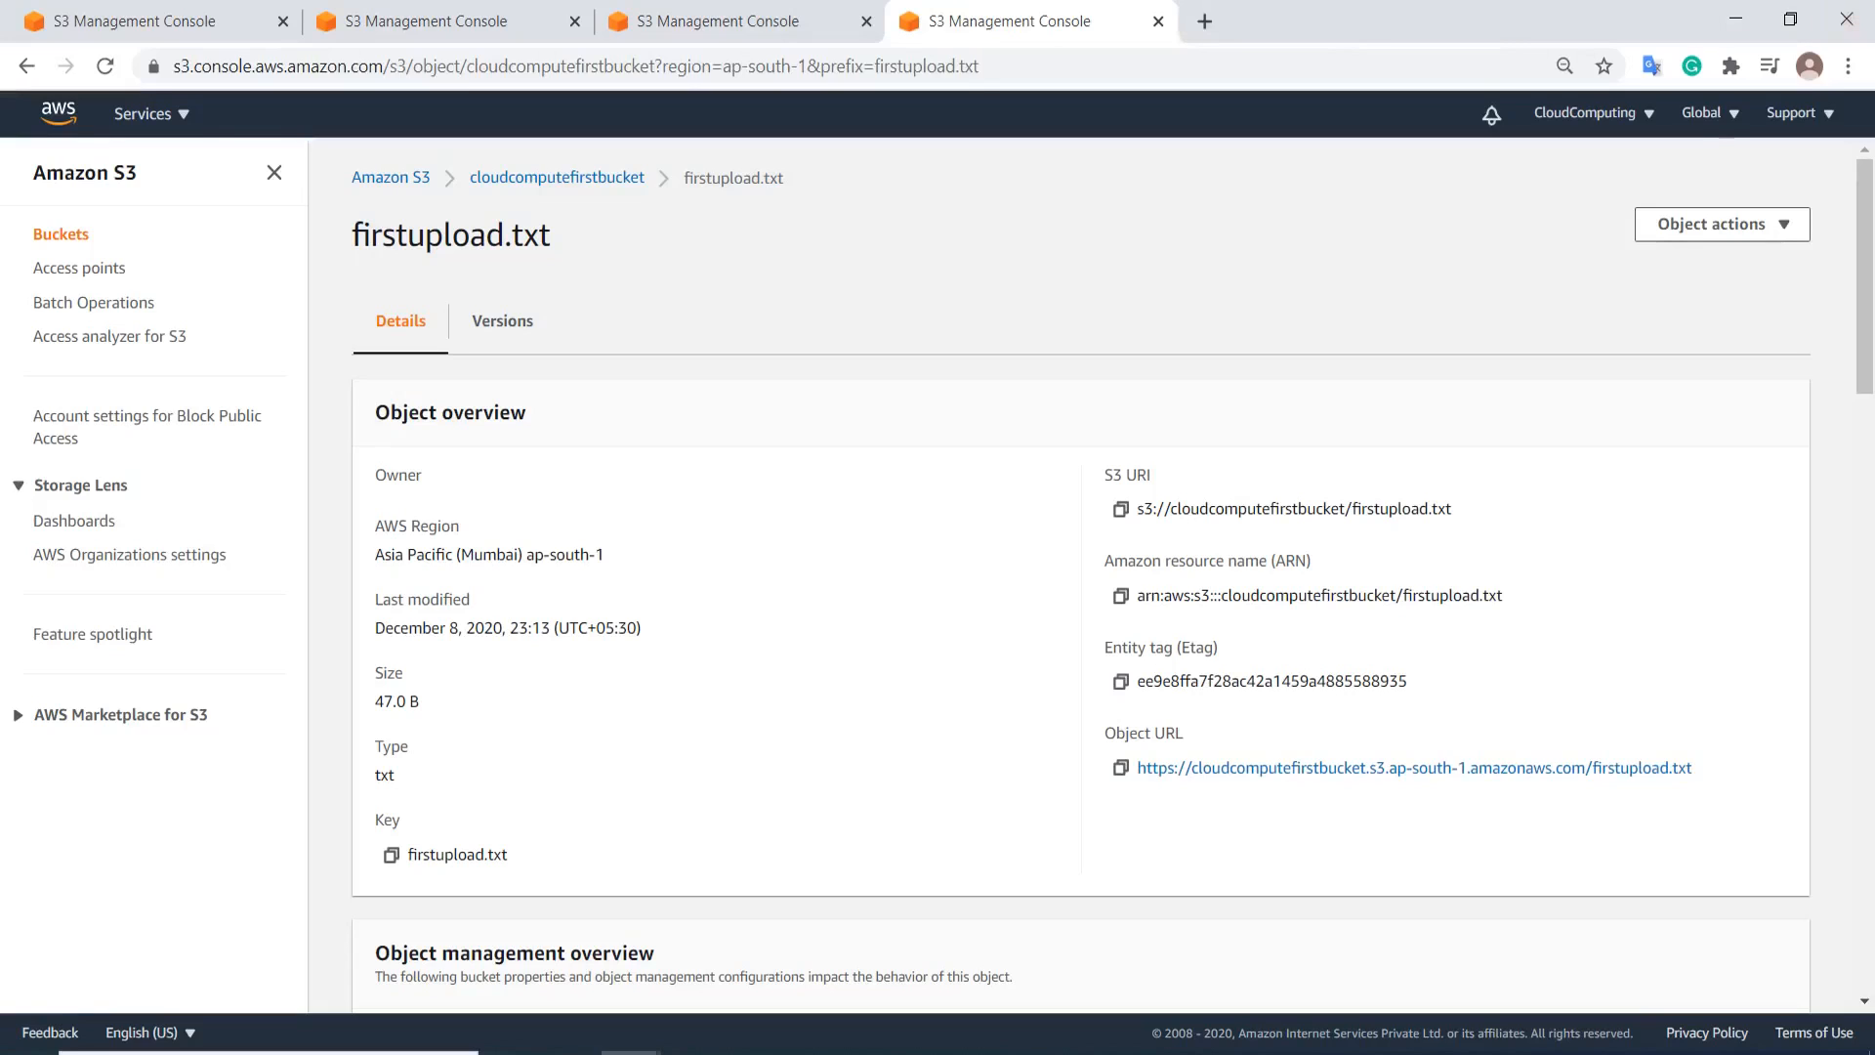
- Close the firstupload.txt object tab and the two upload status tabs for cloudcomputefirstbucket
click(1158, 21)
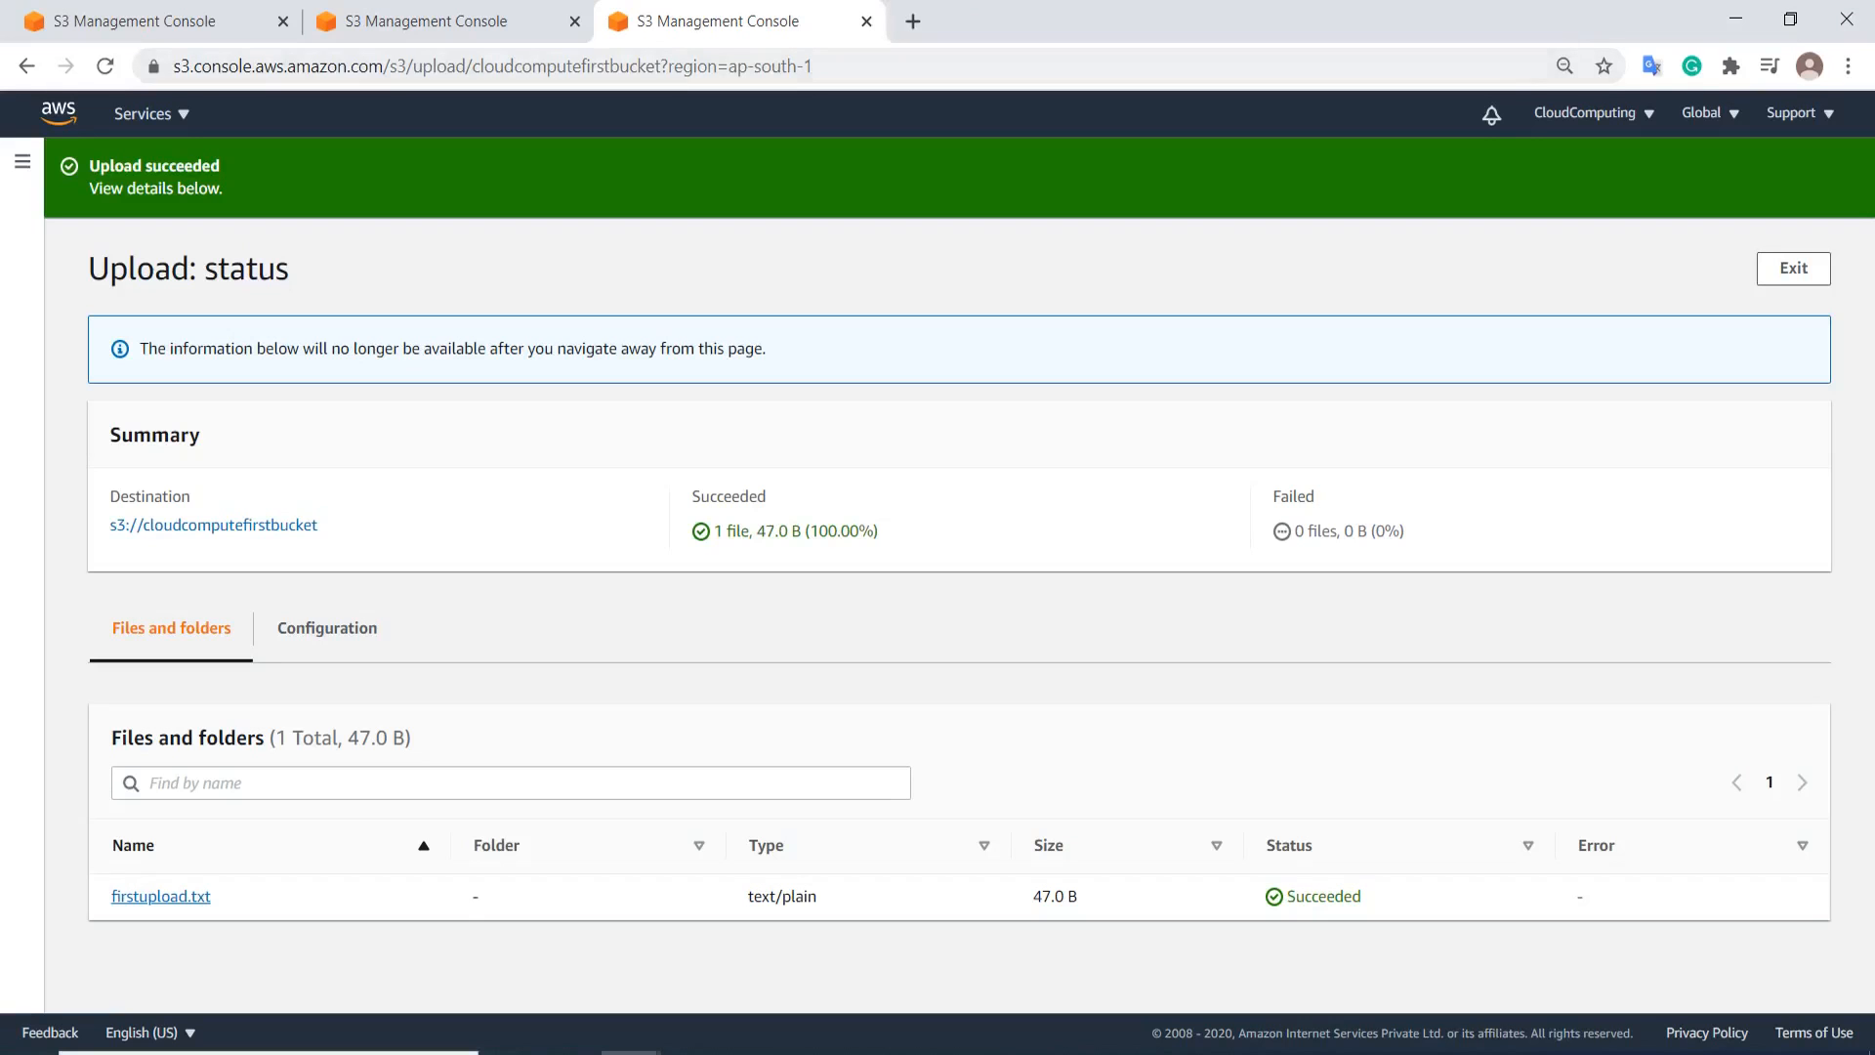
click(866, 21)
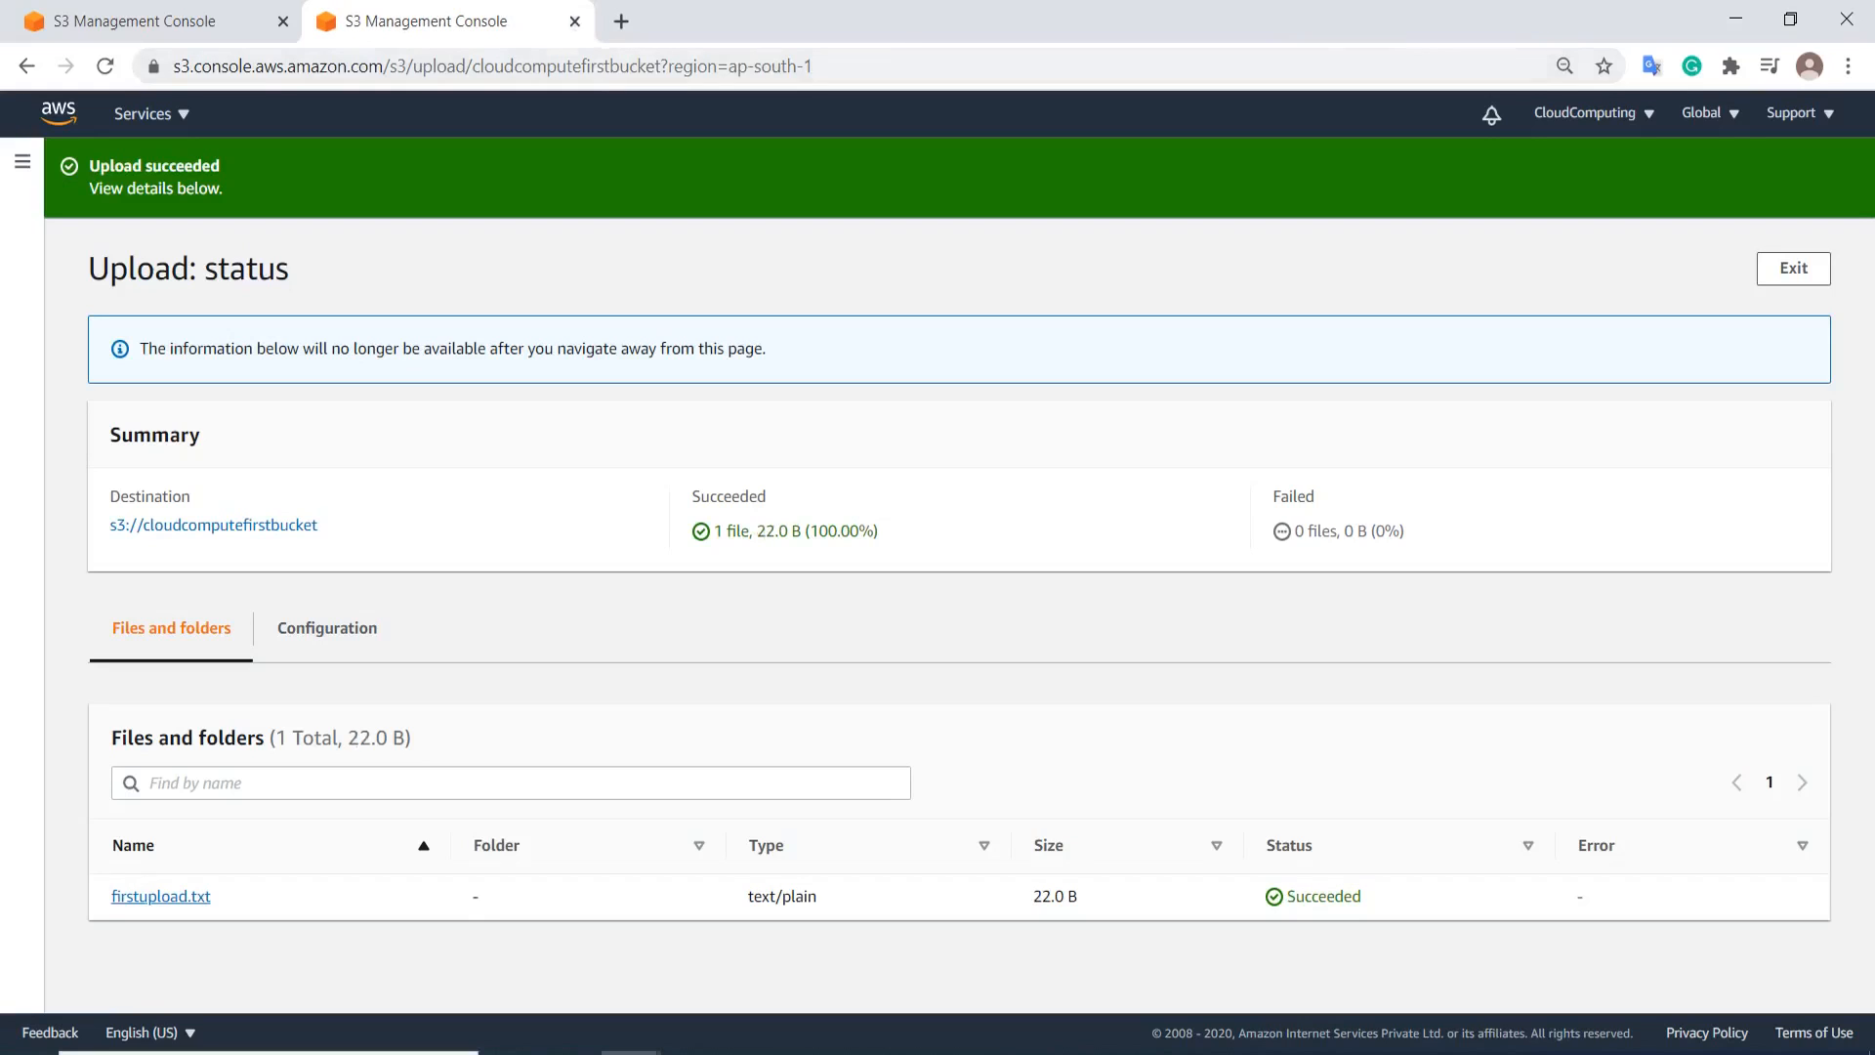
click(576, 21)
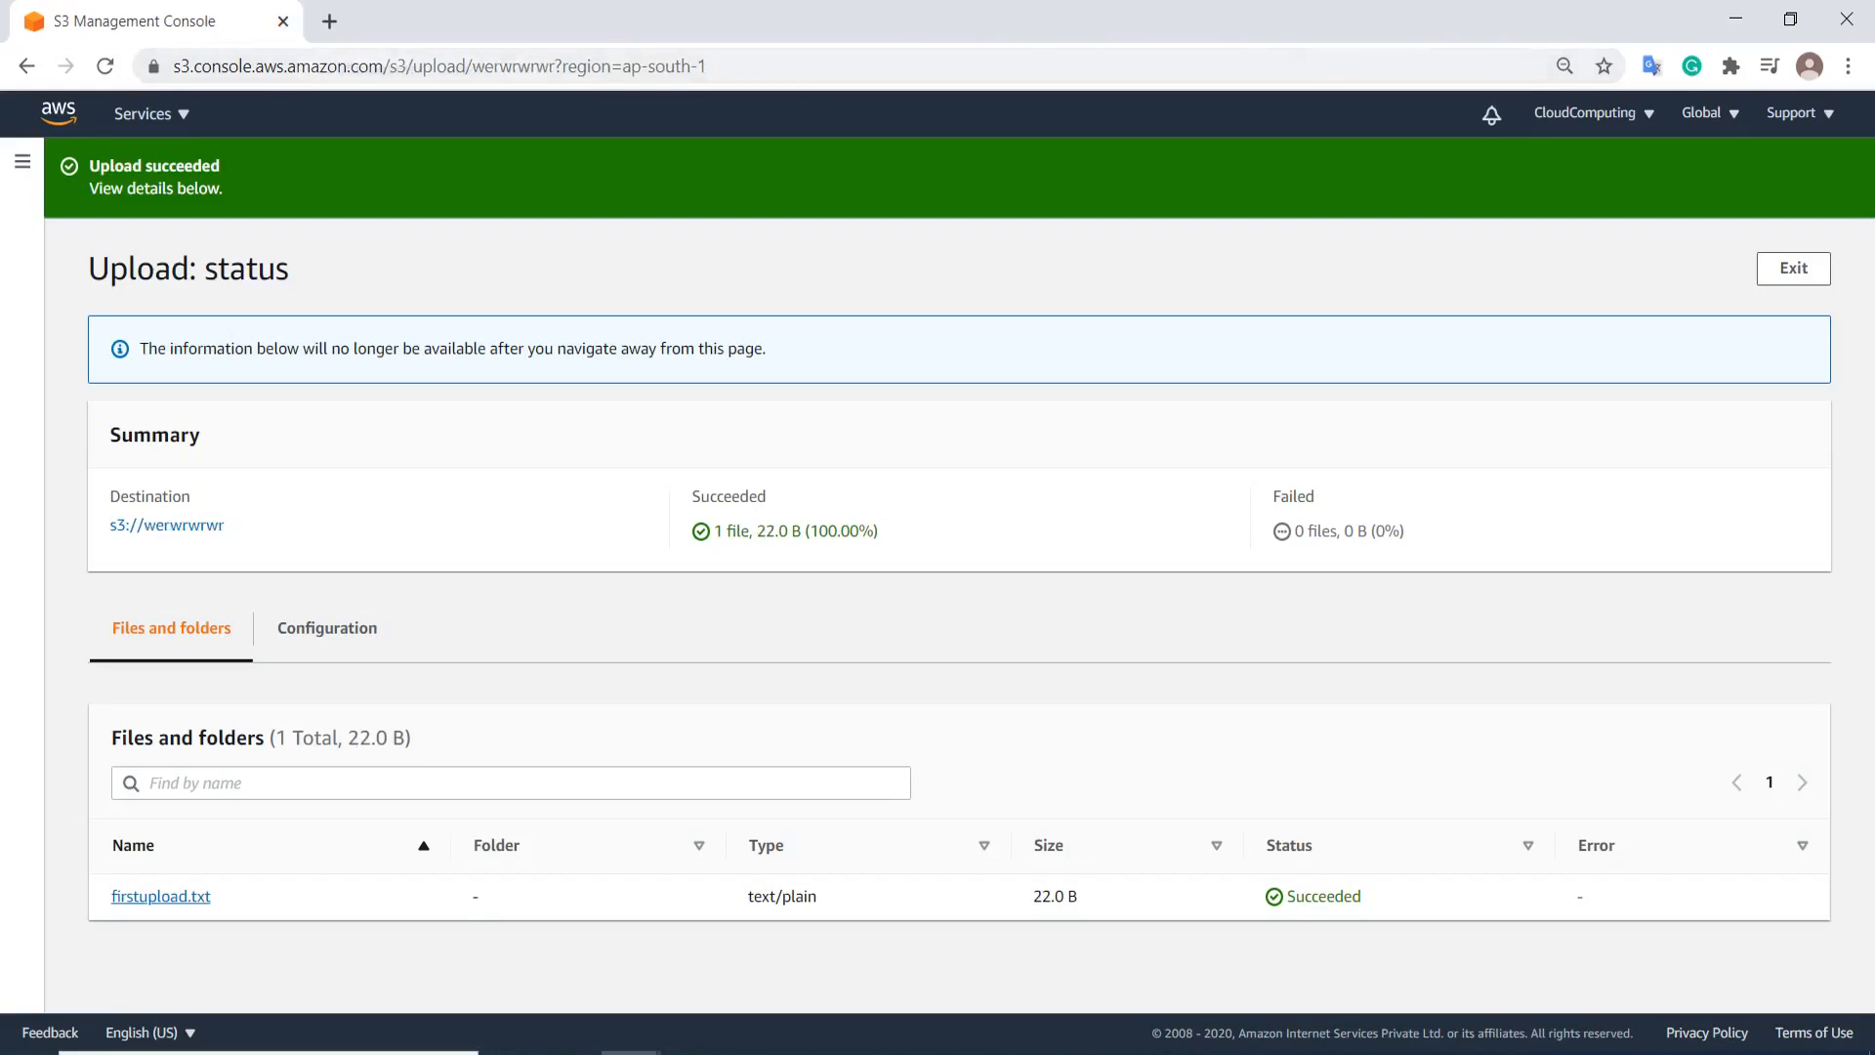
- Leave the werwrwrwr bucket's upload status and open the upload page of cloudcomputefirstbucket without adding a file
click(1794, 268)
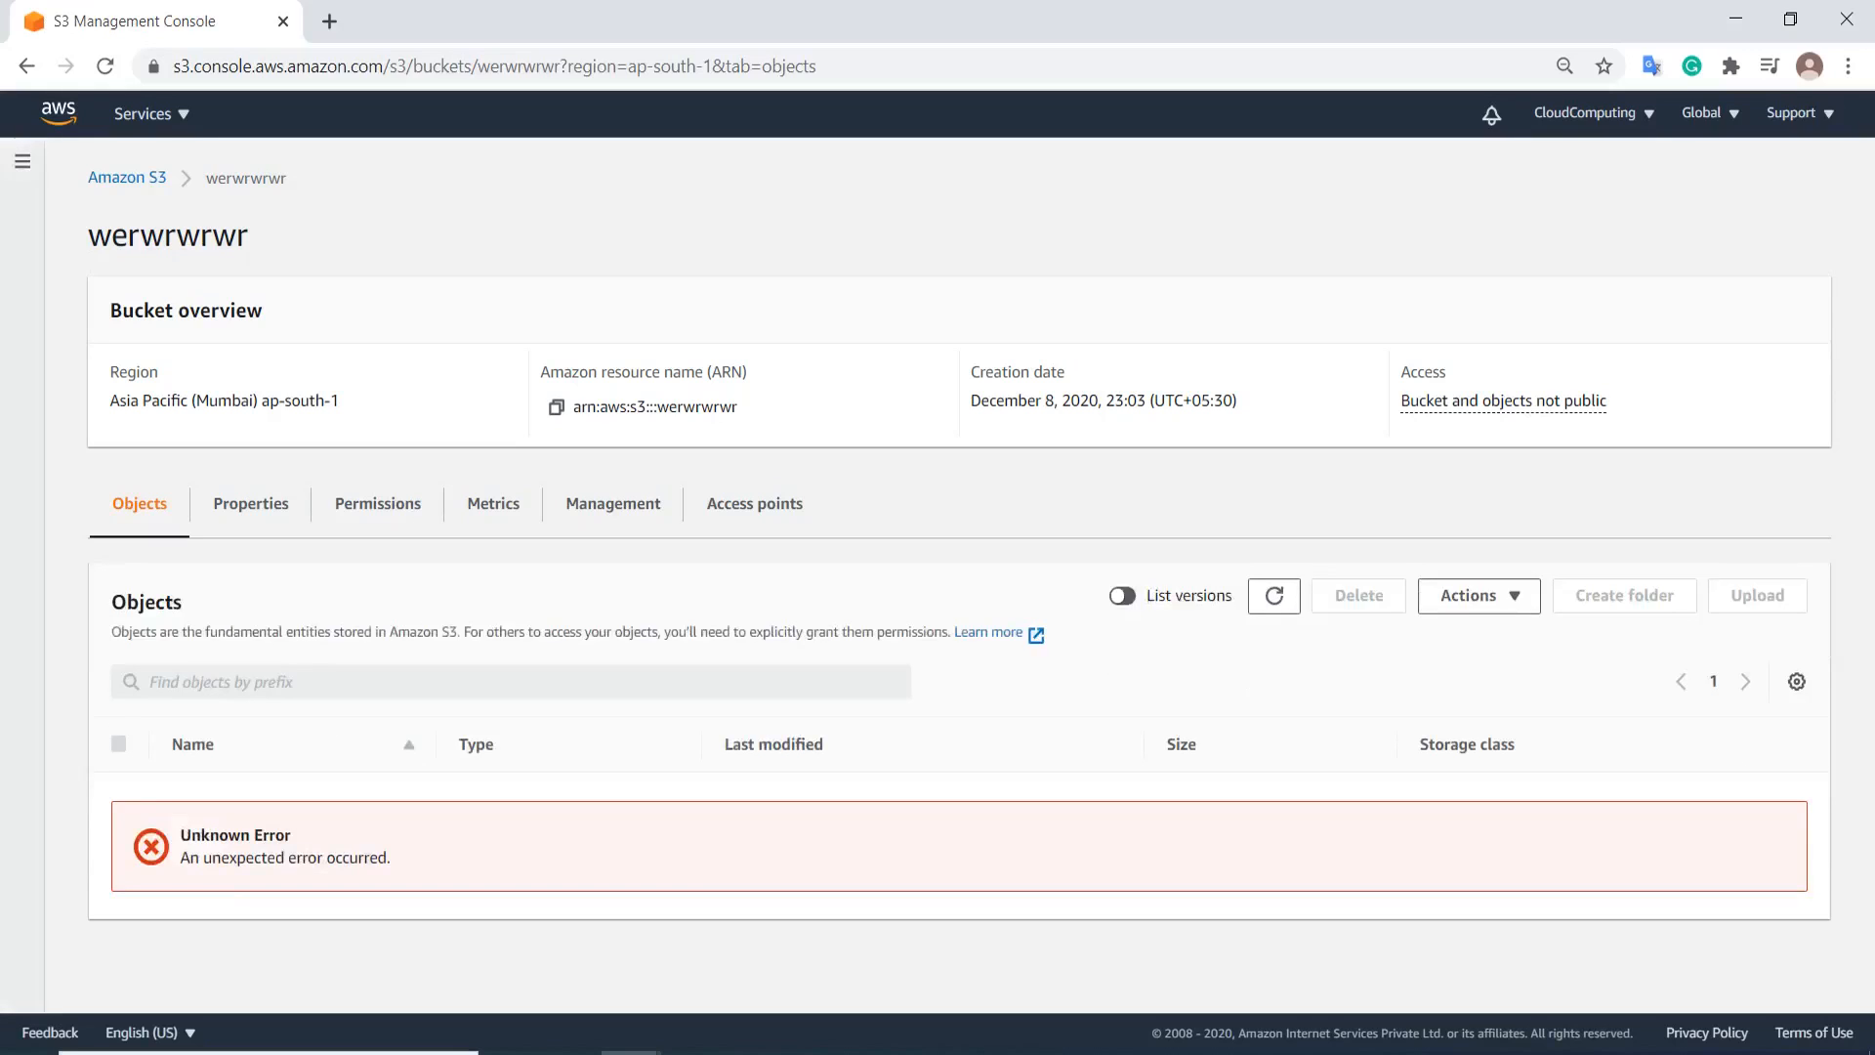
click(127, 177)
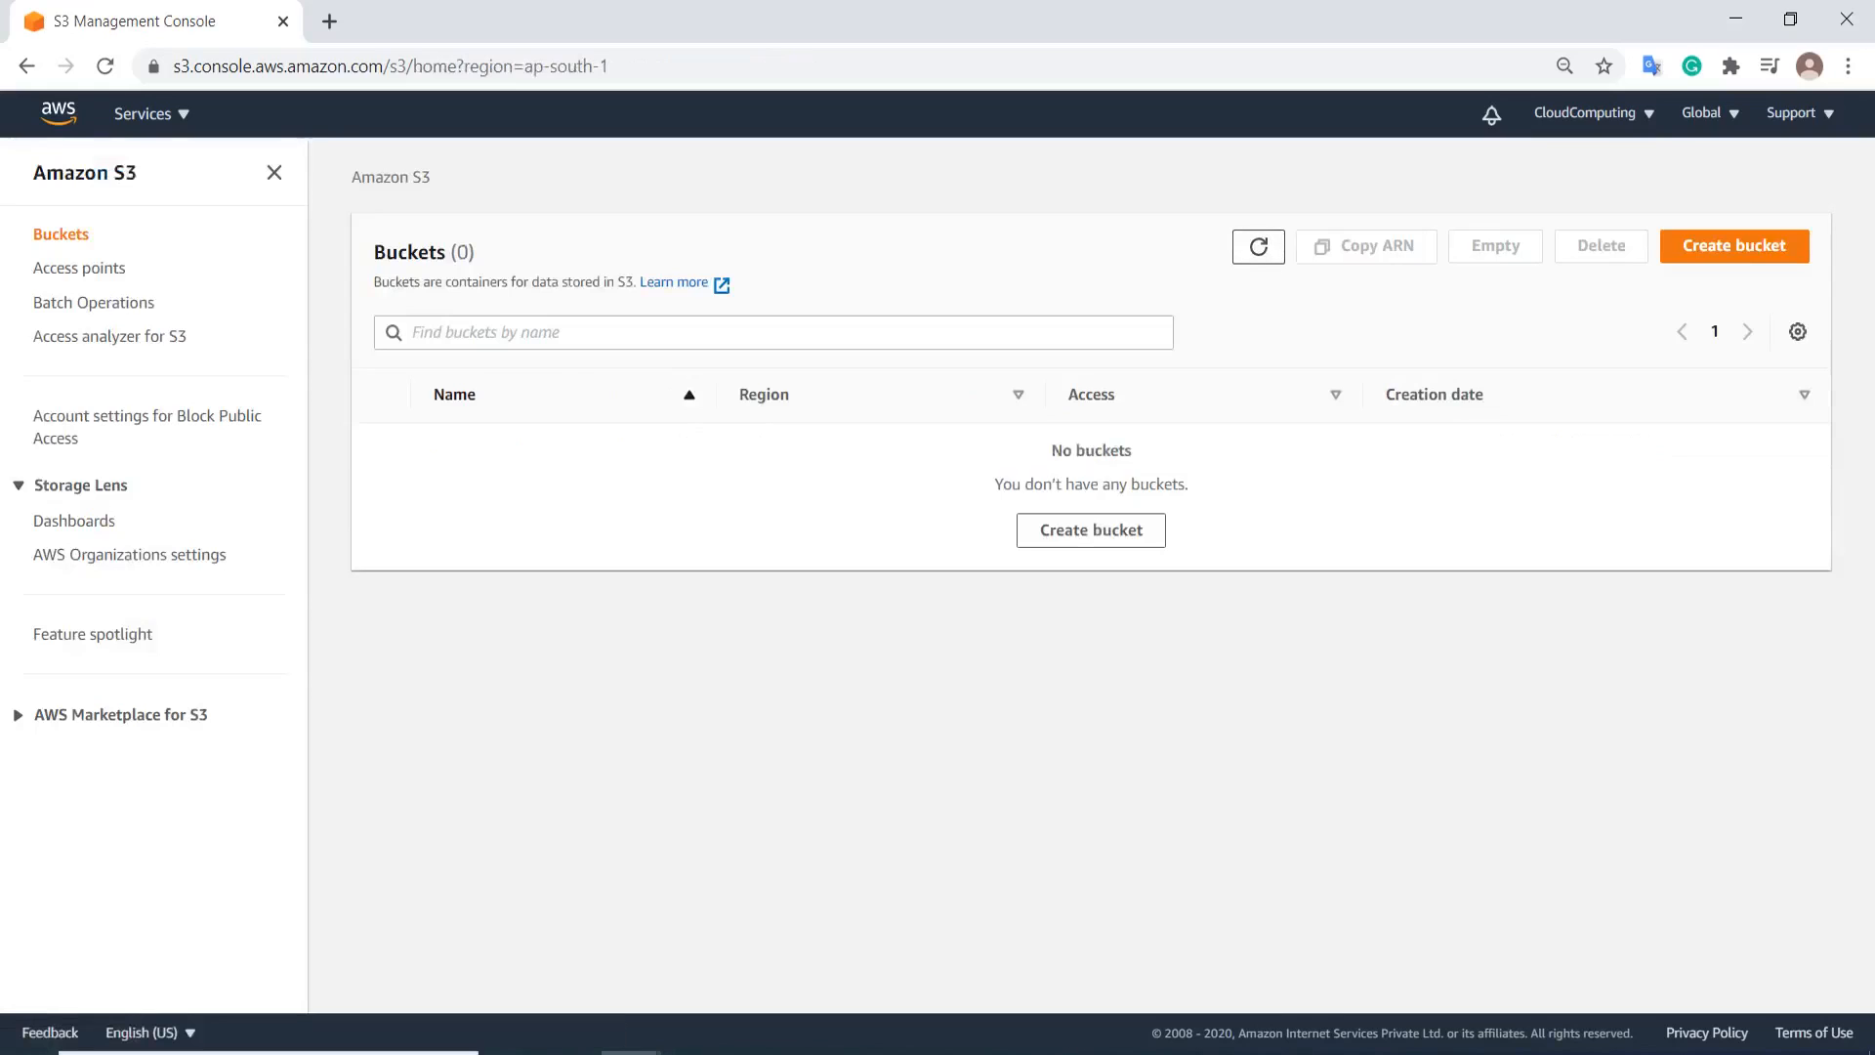
click(518, 446)
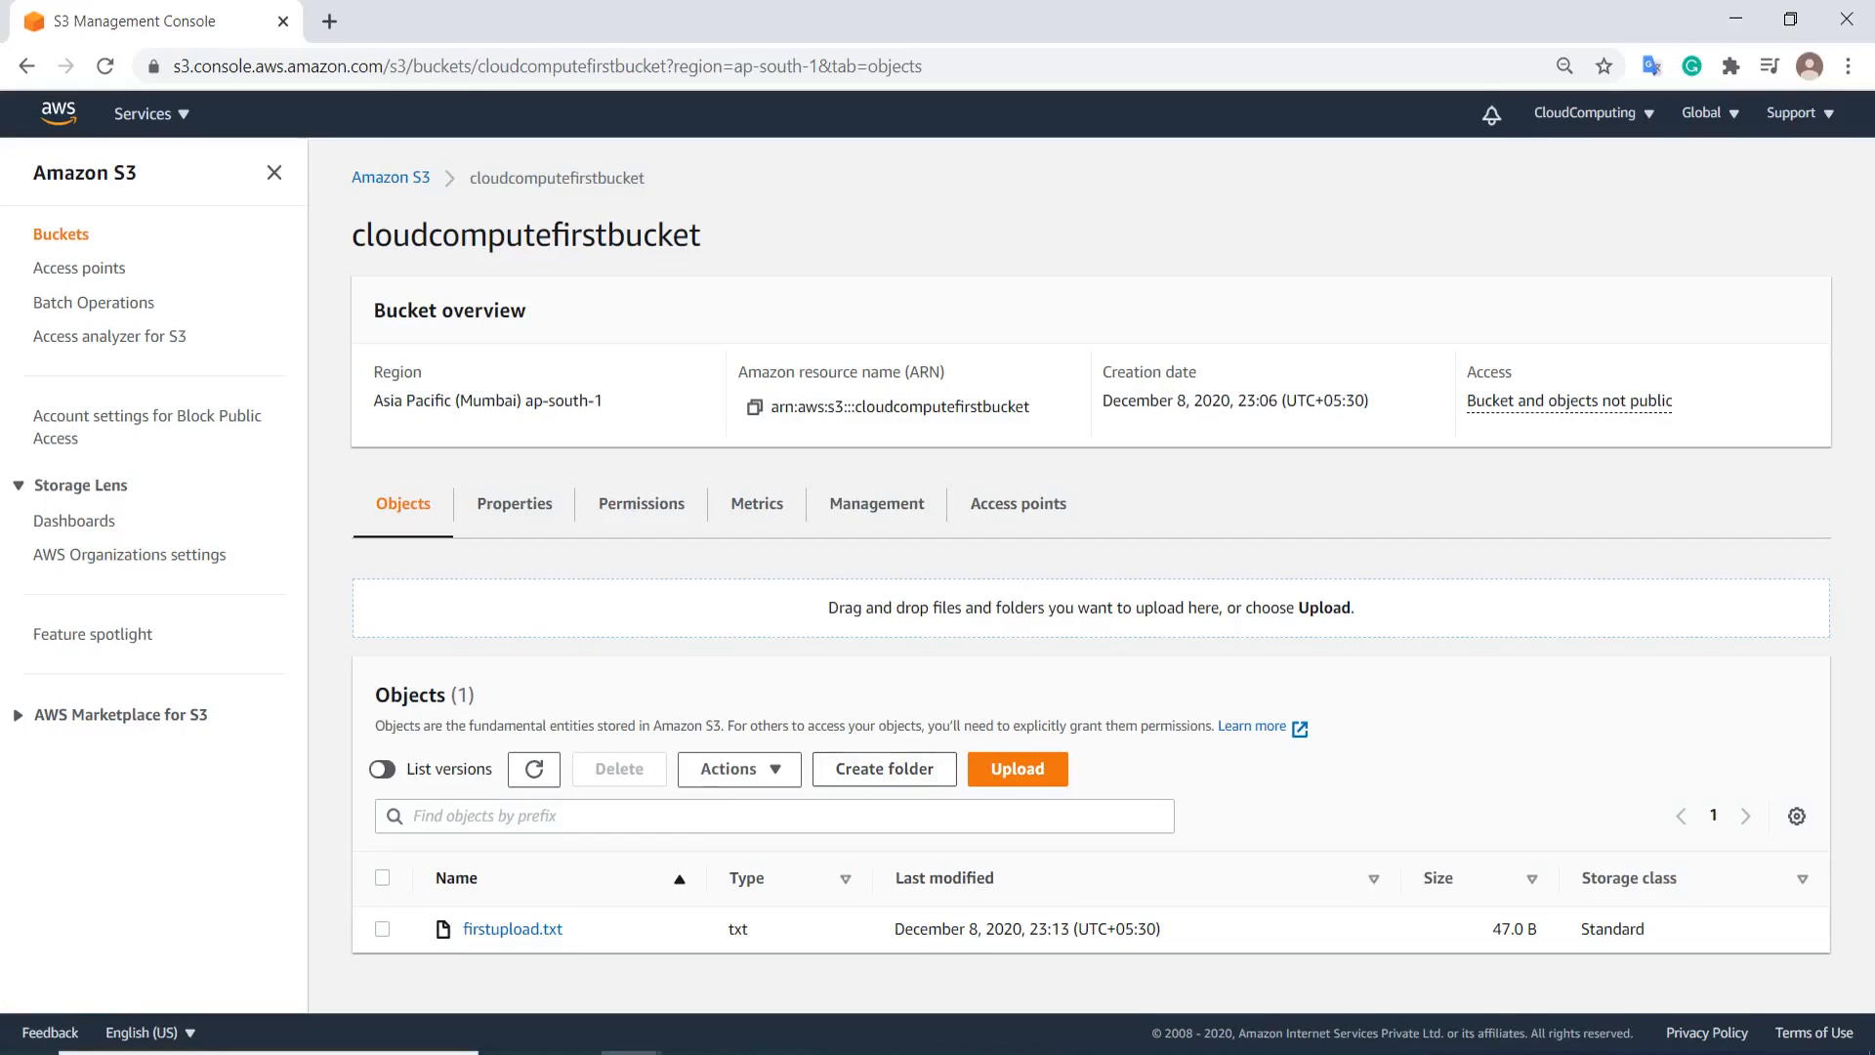
click(1018, 769)
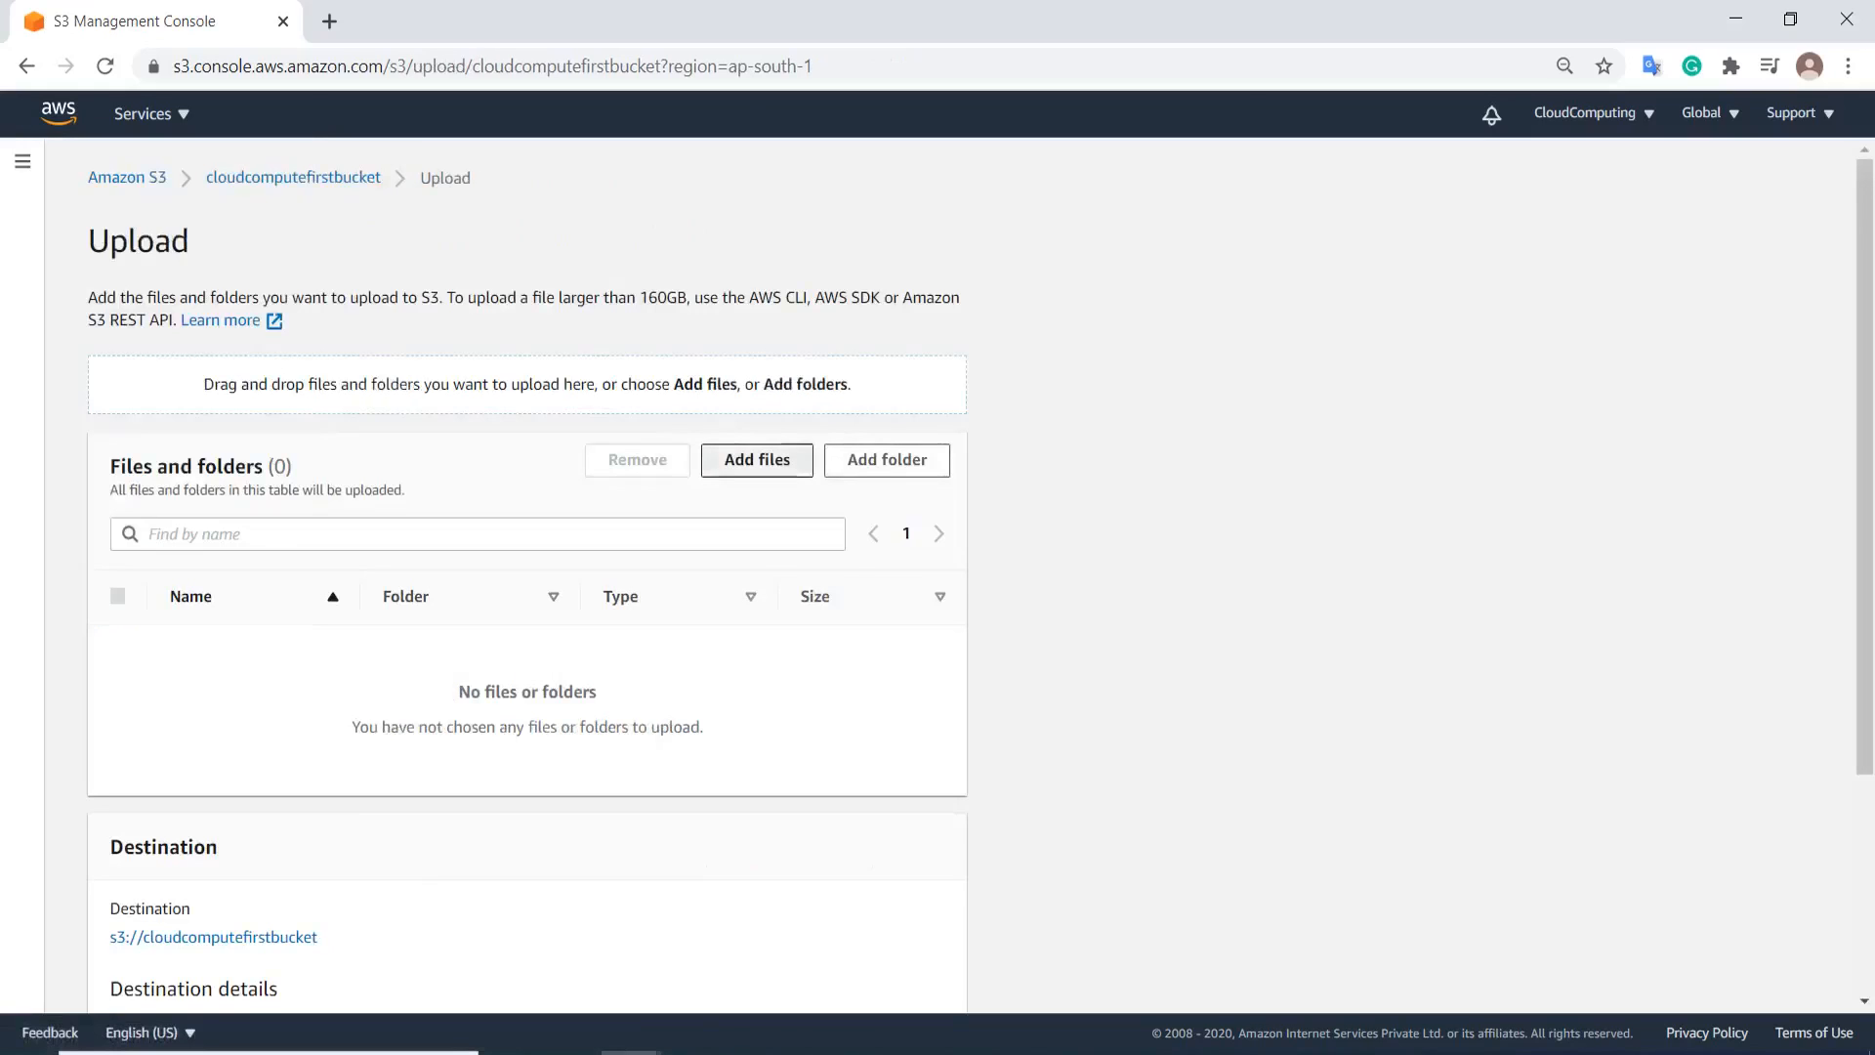
click(758, 460)
click(1264, 812)
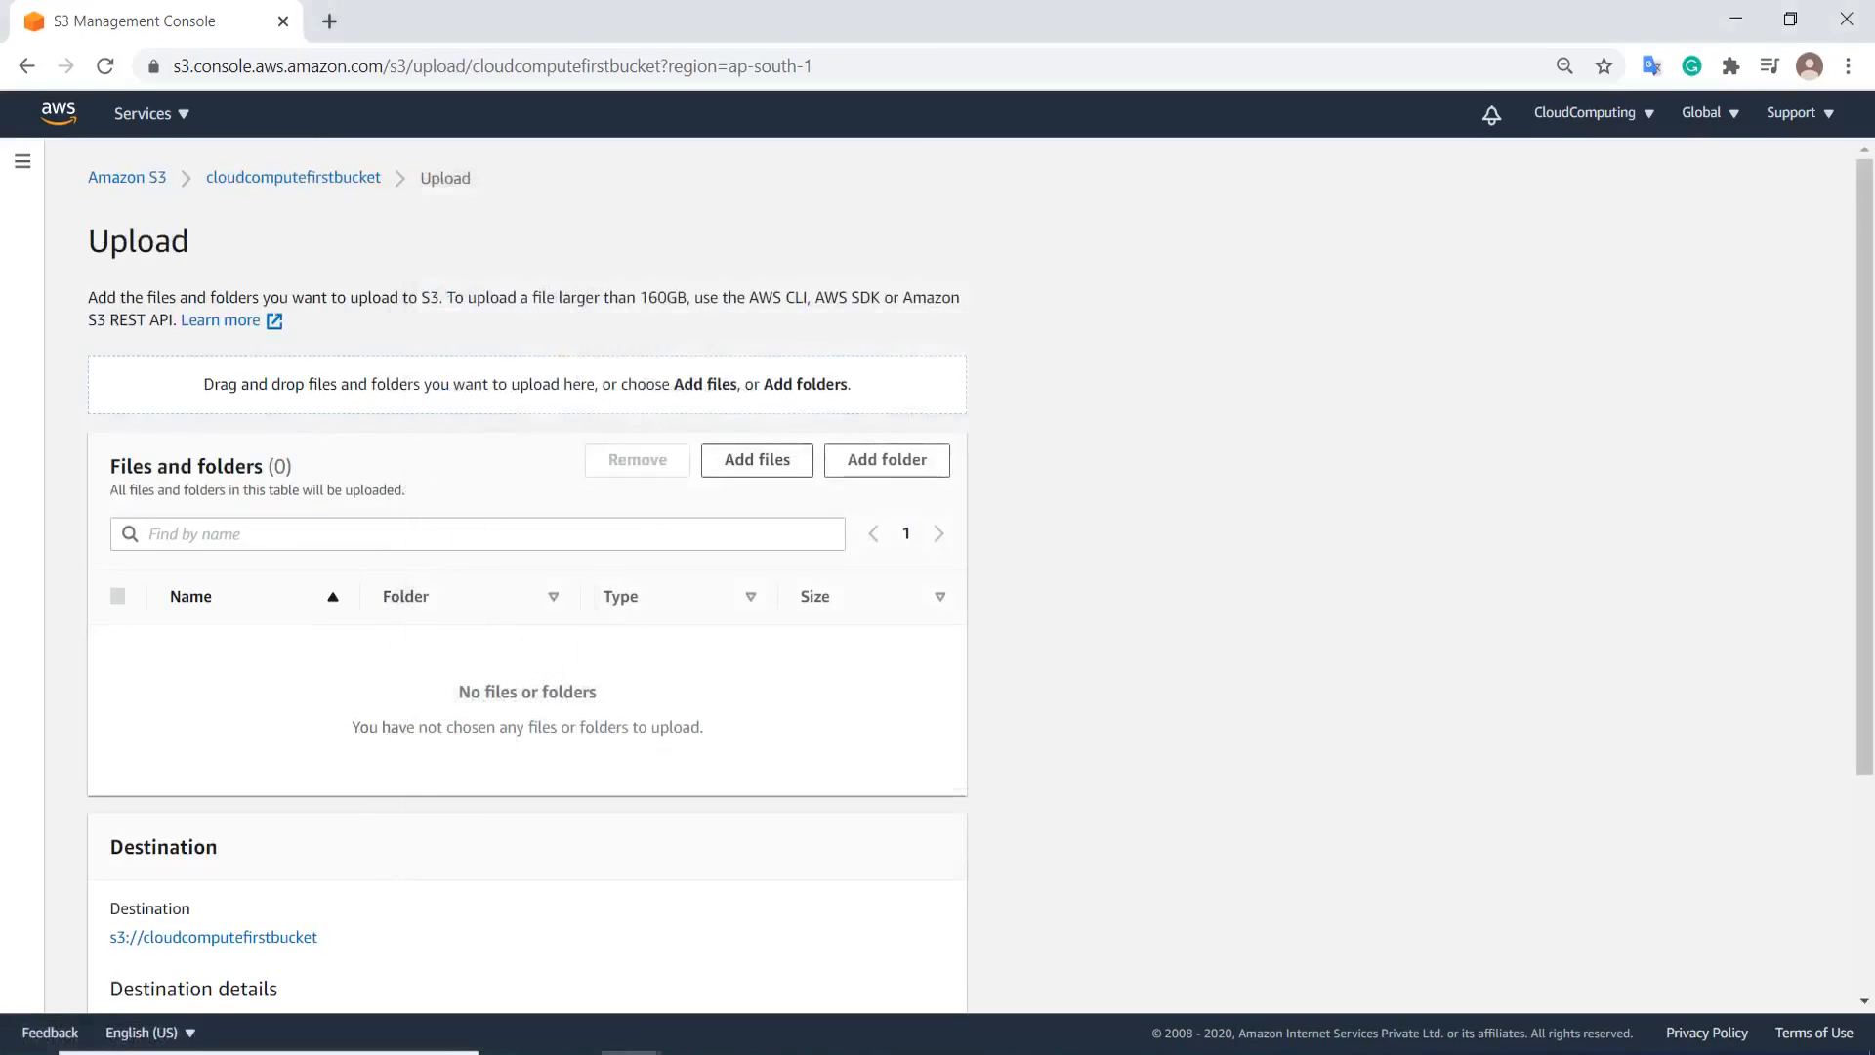
- Switch to the S3_Part2 folder, add the line "Uploading hird time." at the end of firstupload.txt in Notepad, and save it
mouse_move(874, 1052)
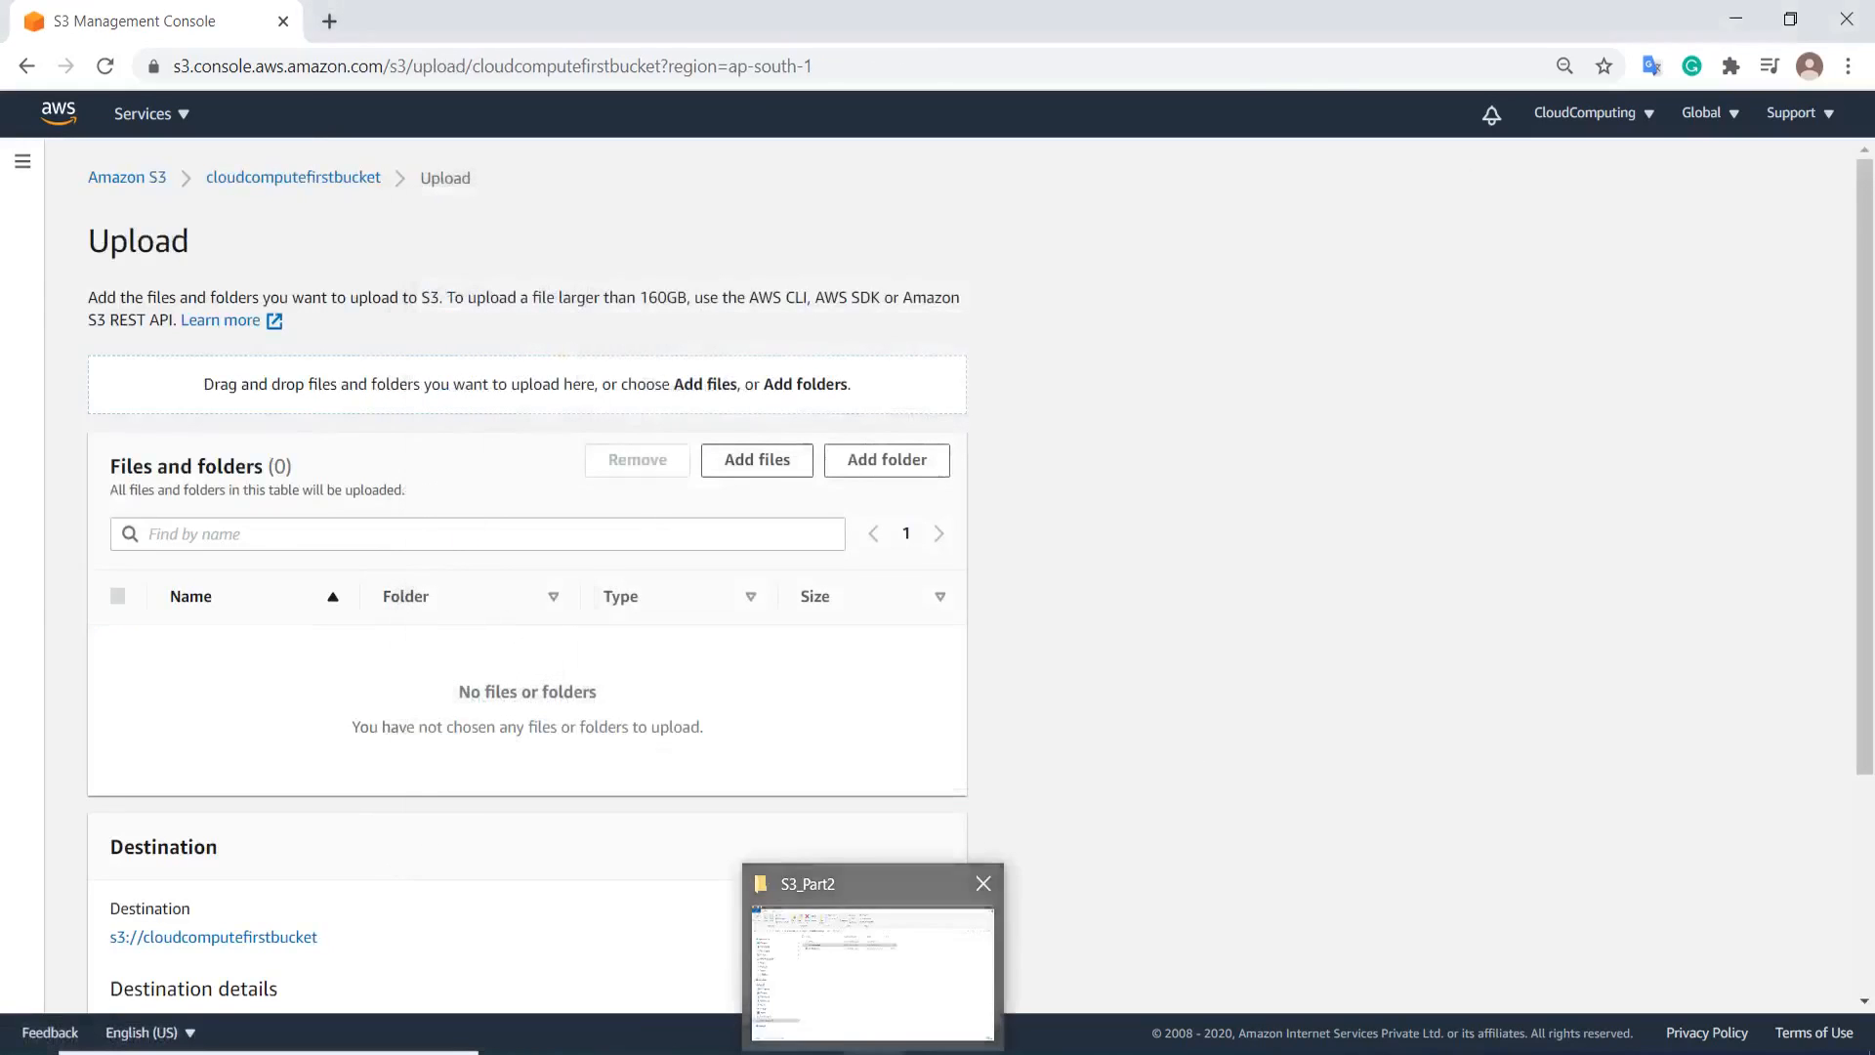
click(874, 967)
double_click(484, 310)
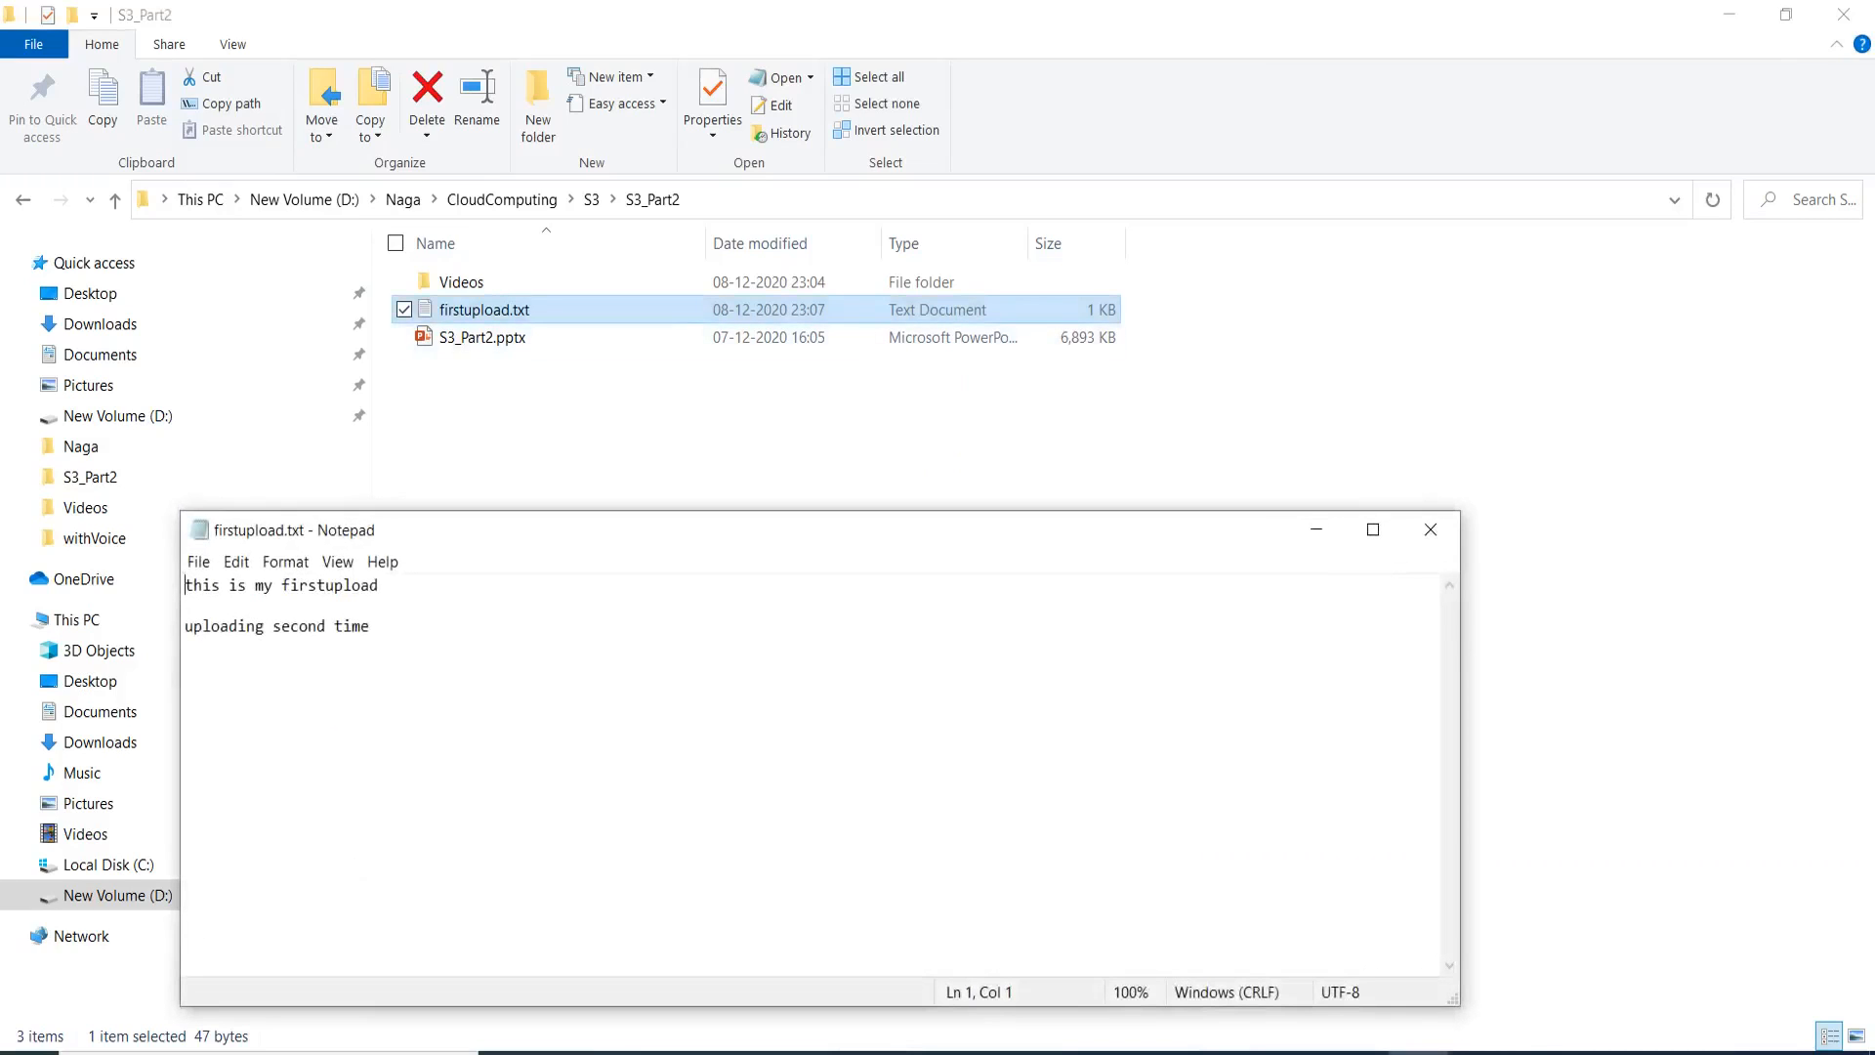
click(371, 627)
key(Return)
key(Return)
text(Uploadti)
key(BackSpace)
key(BackSpace)
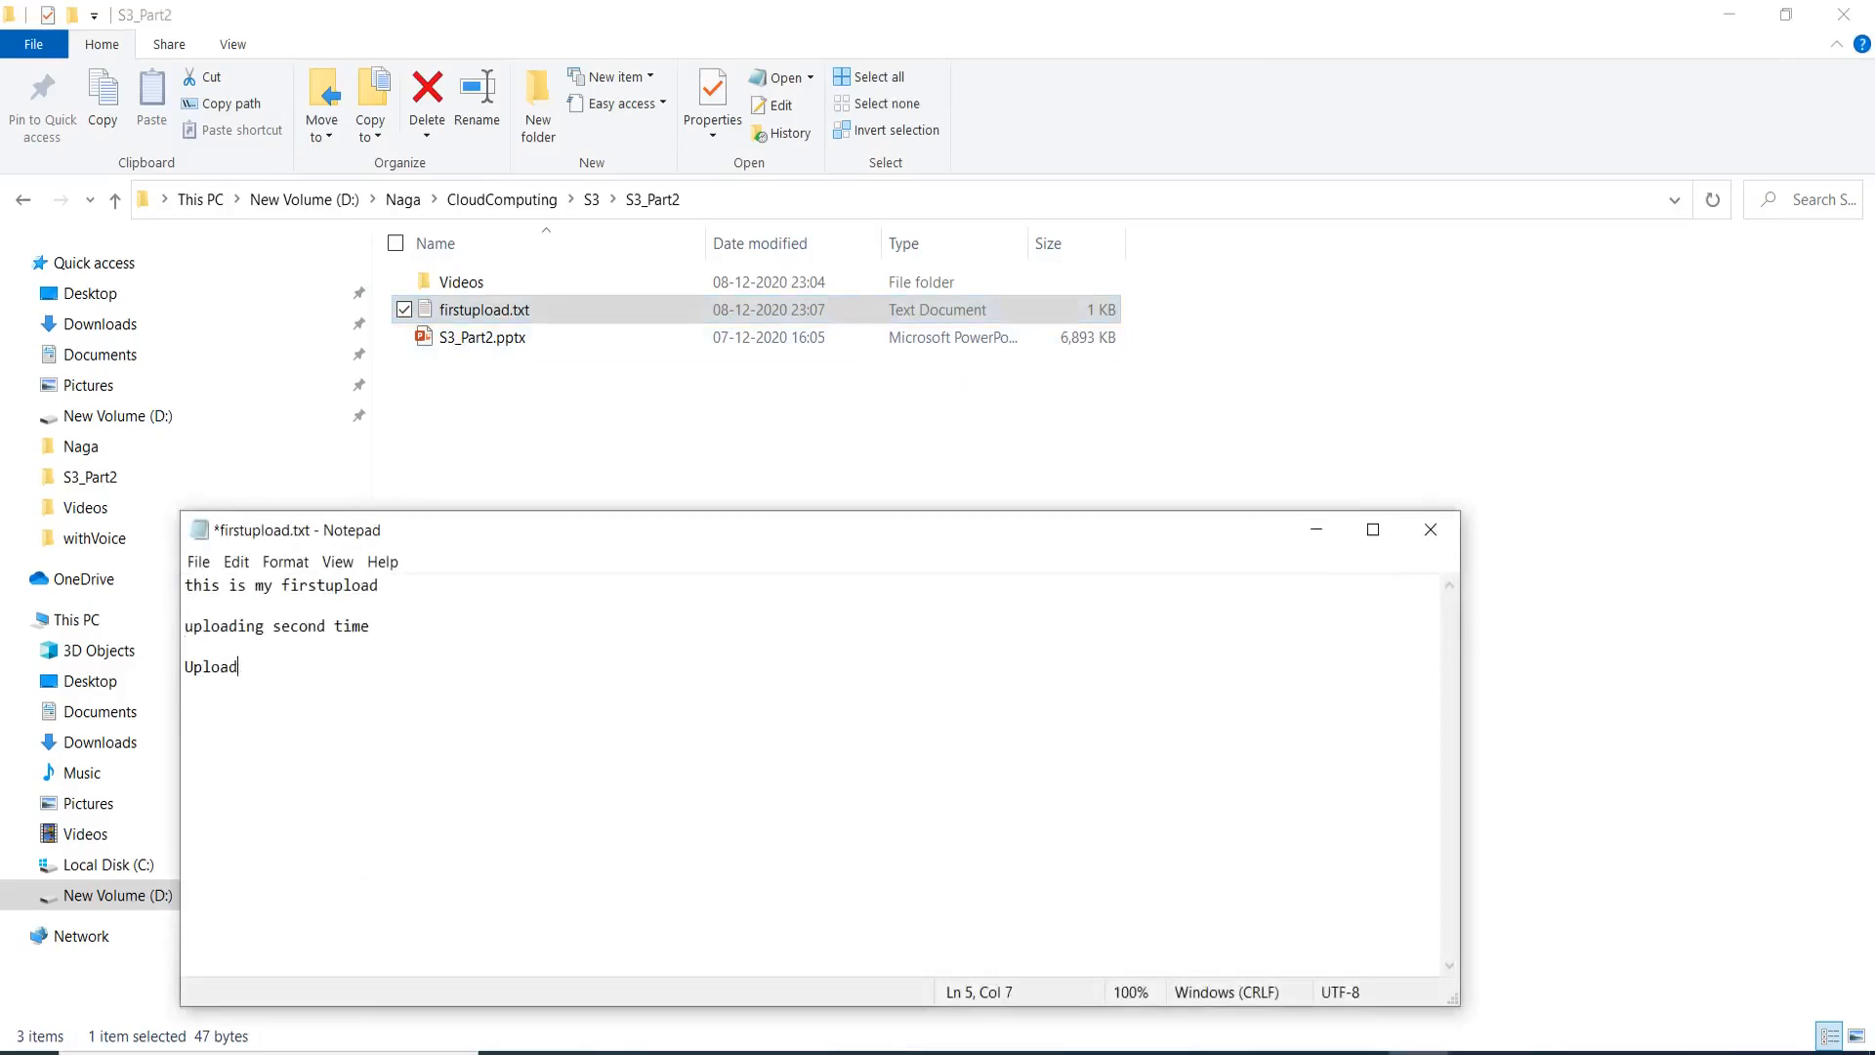
text(ing hird time.)
key(ctrl+s)
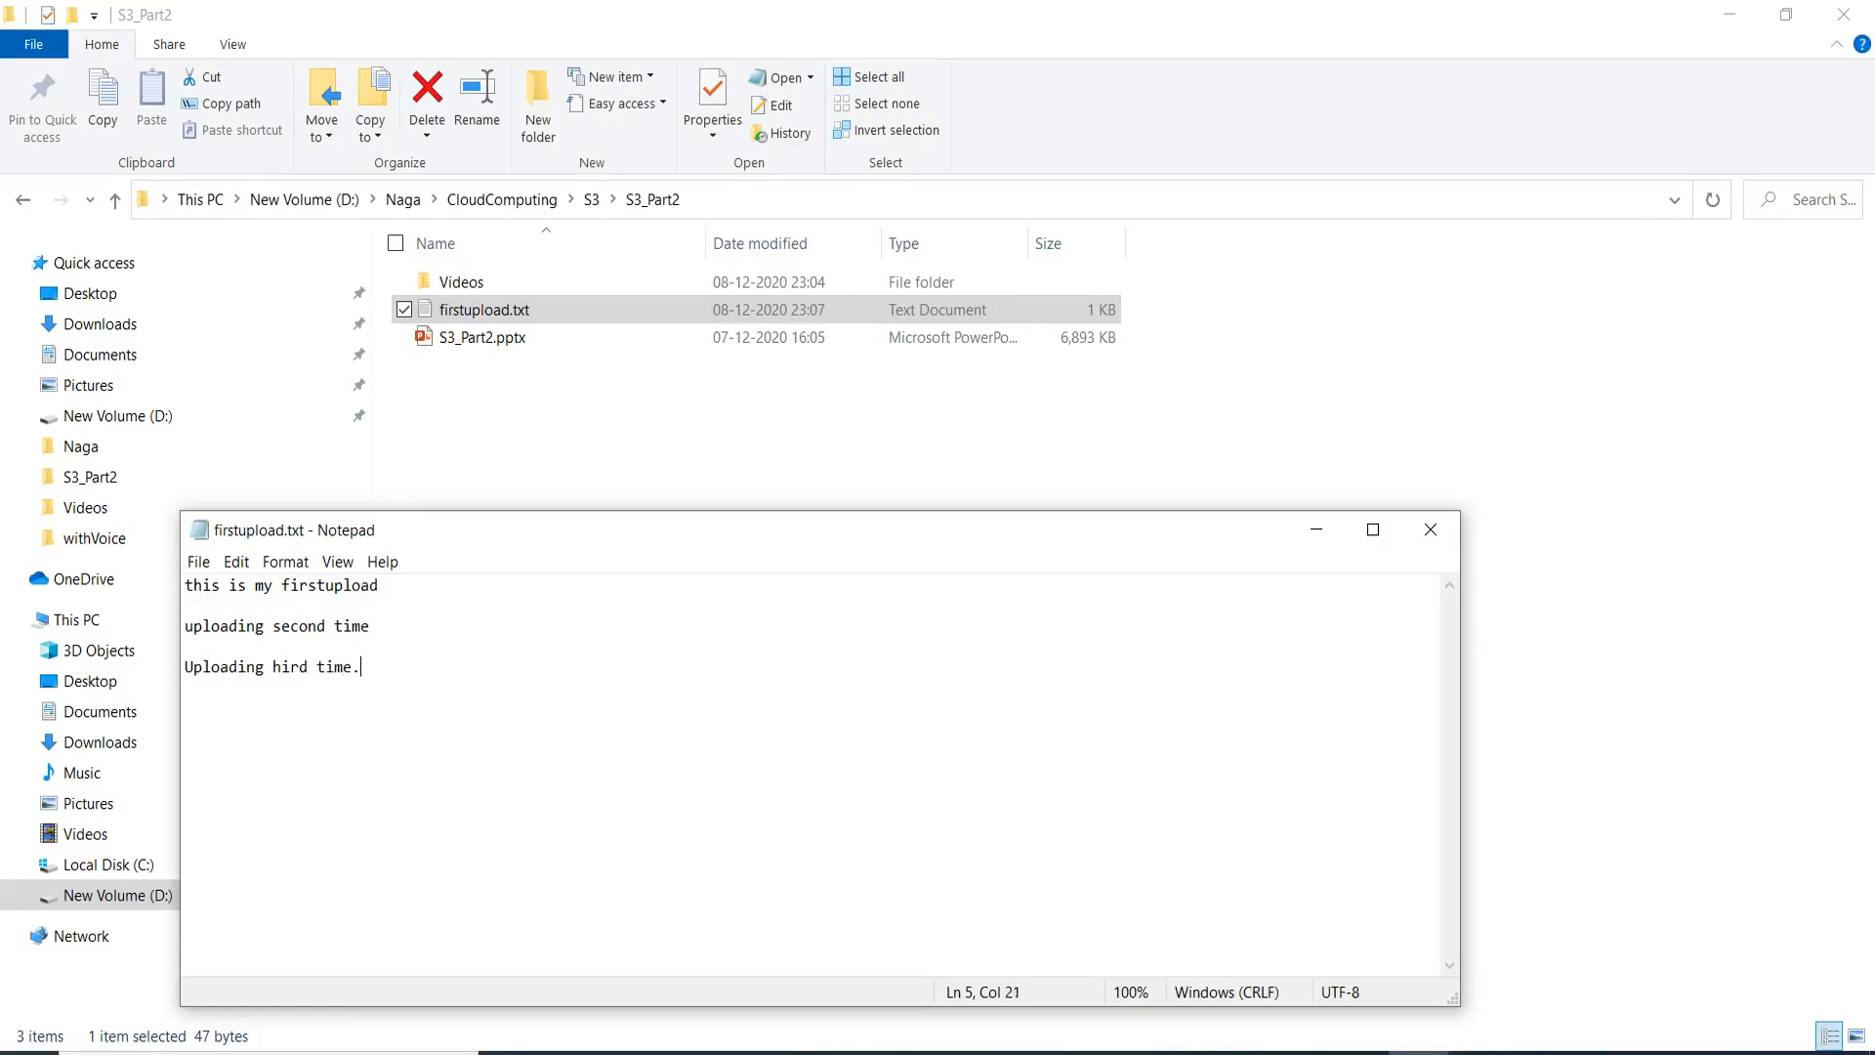
key(alt+F4)
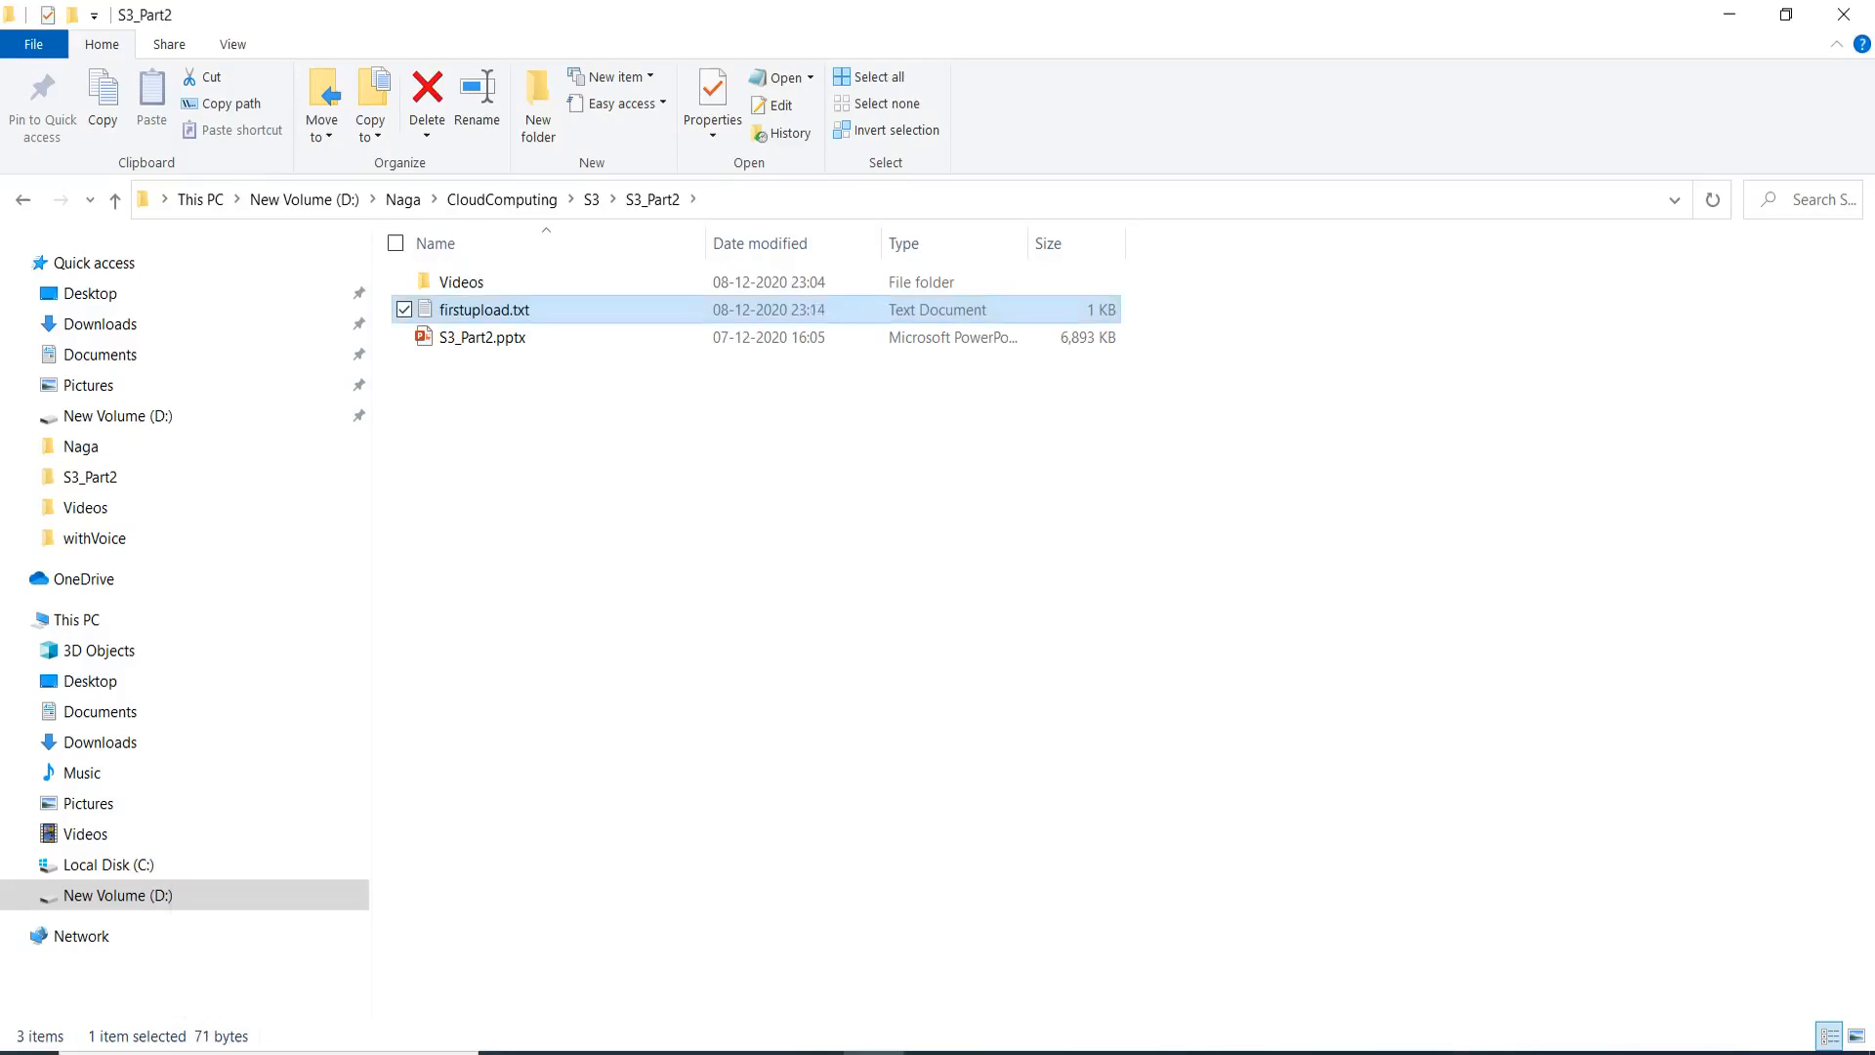
- Switch back to the S3 console in Chrome, upload the edited firstupload.txt to cloudcomputefirstbucket, and exit the upload status
key(alt+Tab)
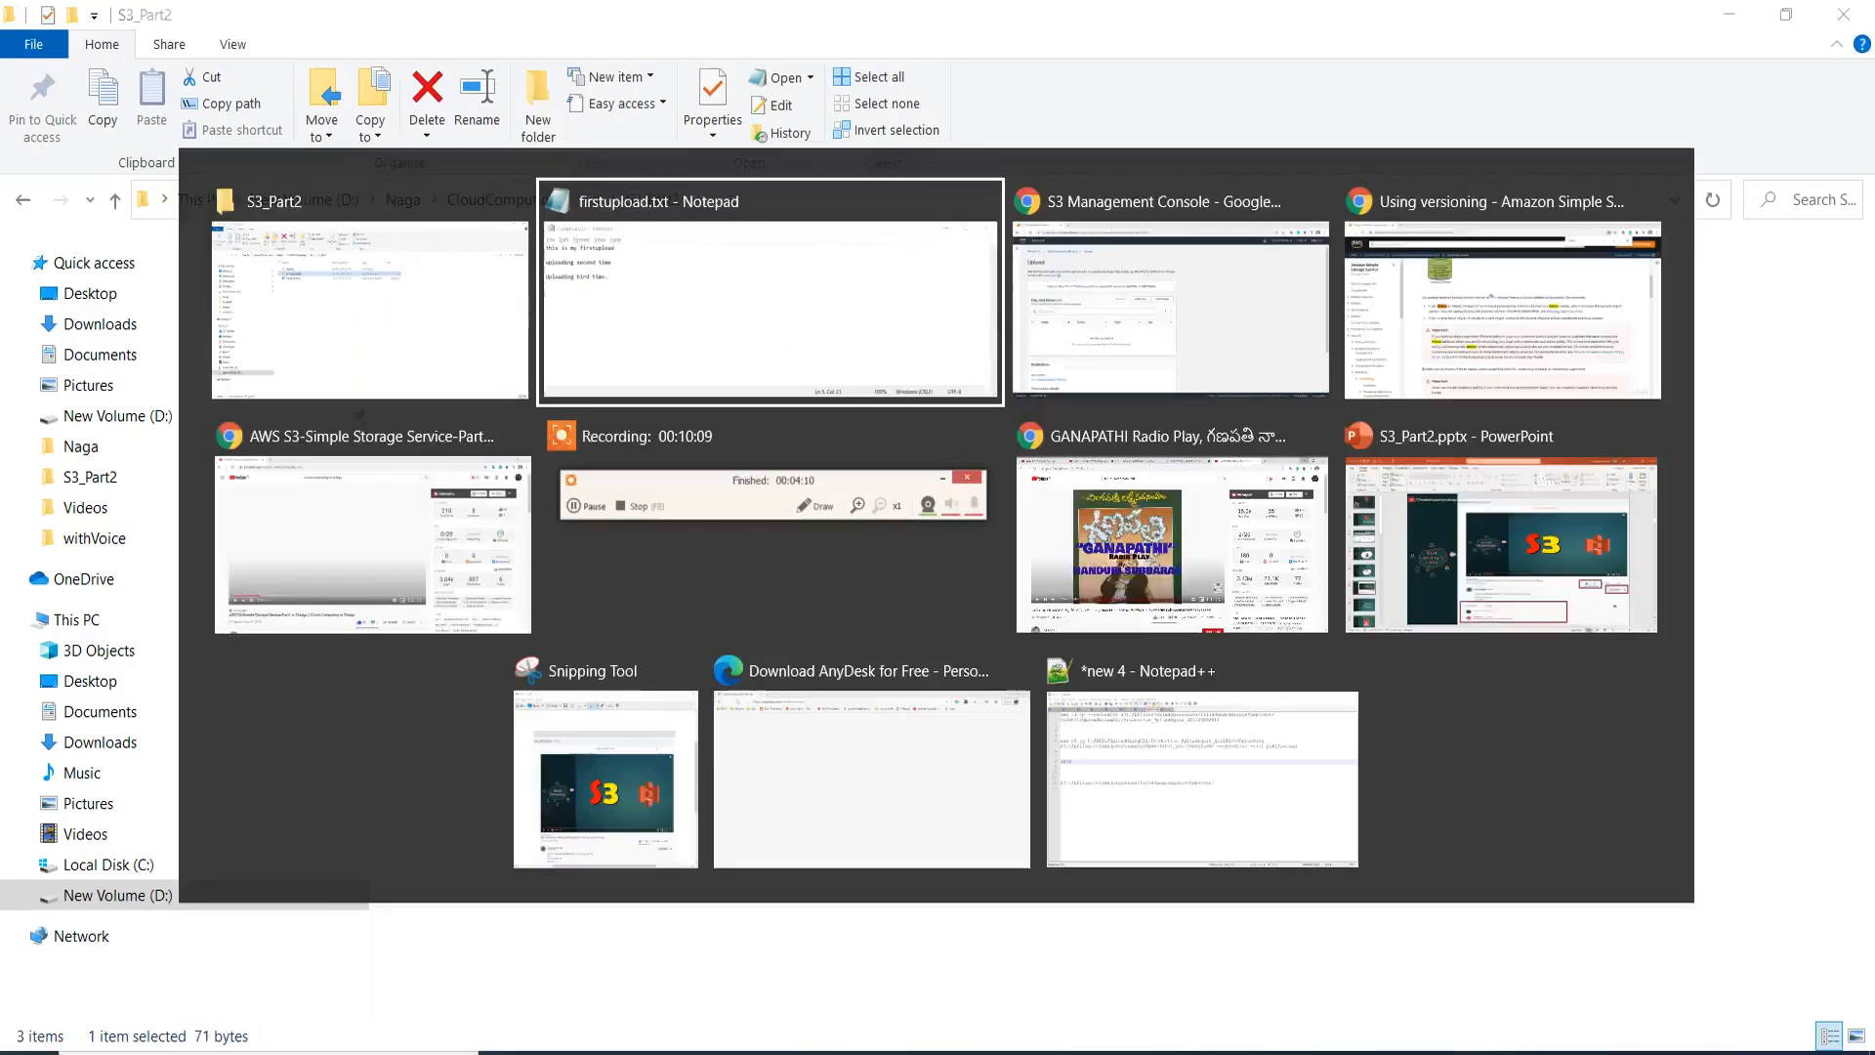
mouse_move(631, 1053)
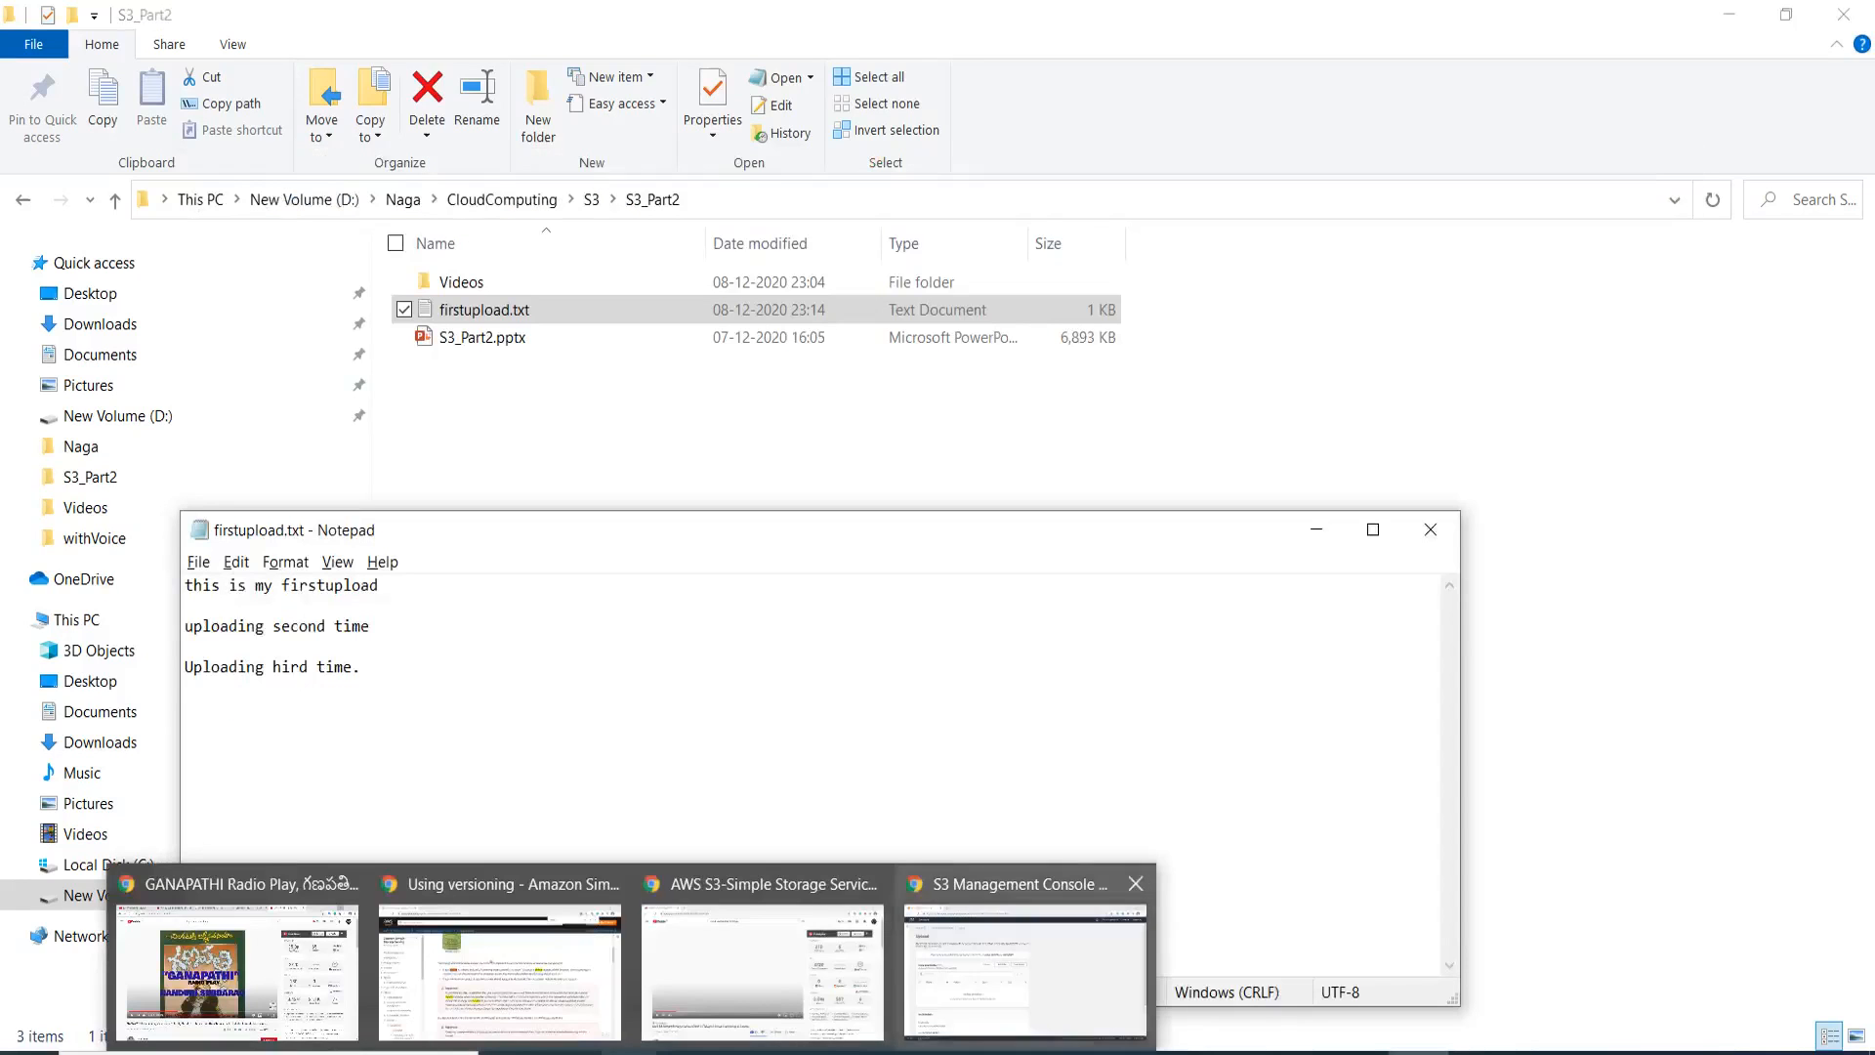
click(1026, 962)
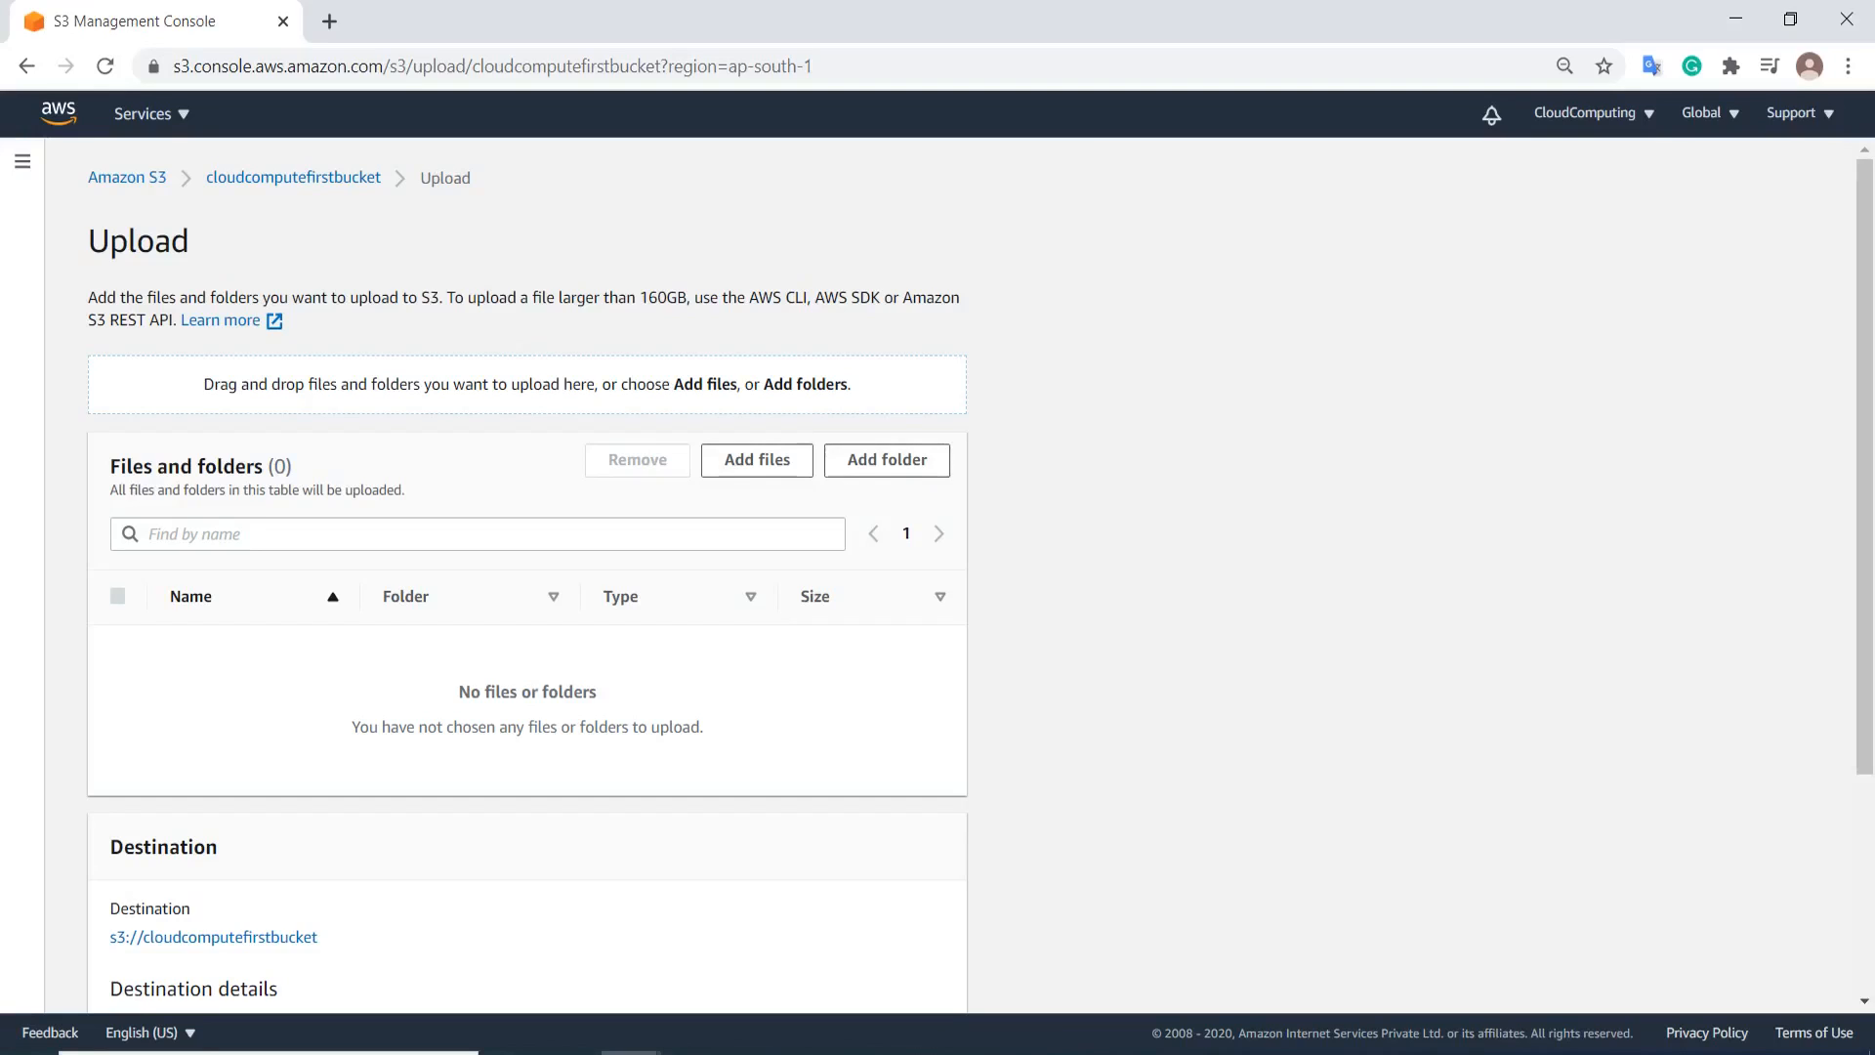
click(757, 459)
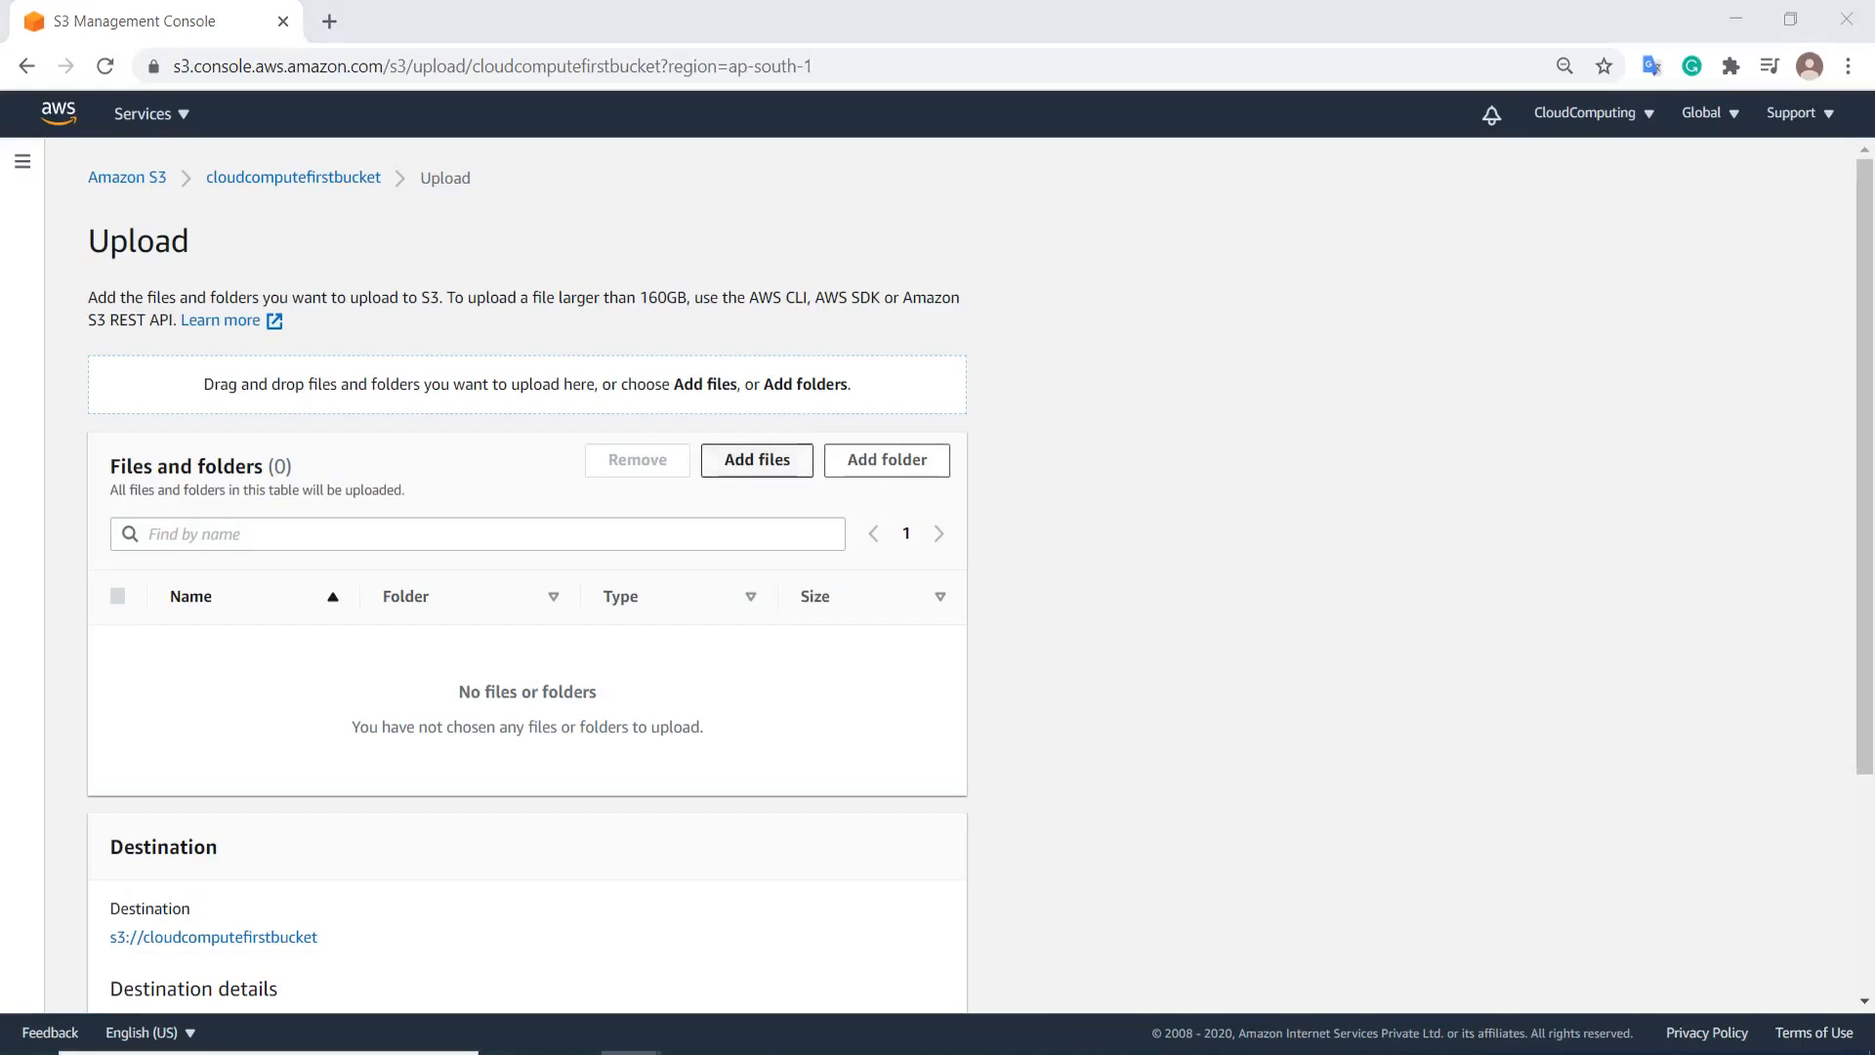
double_click(705, 386)
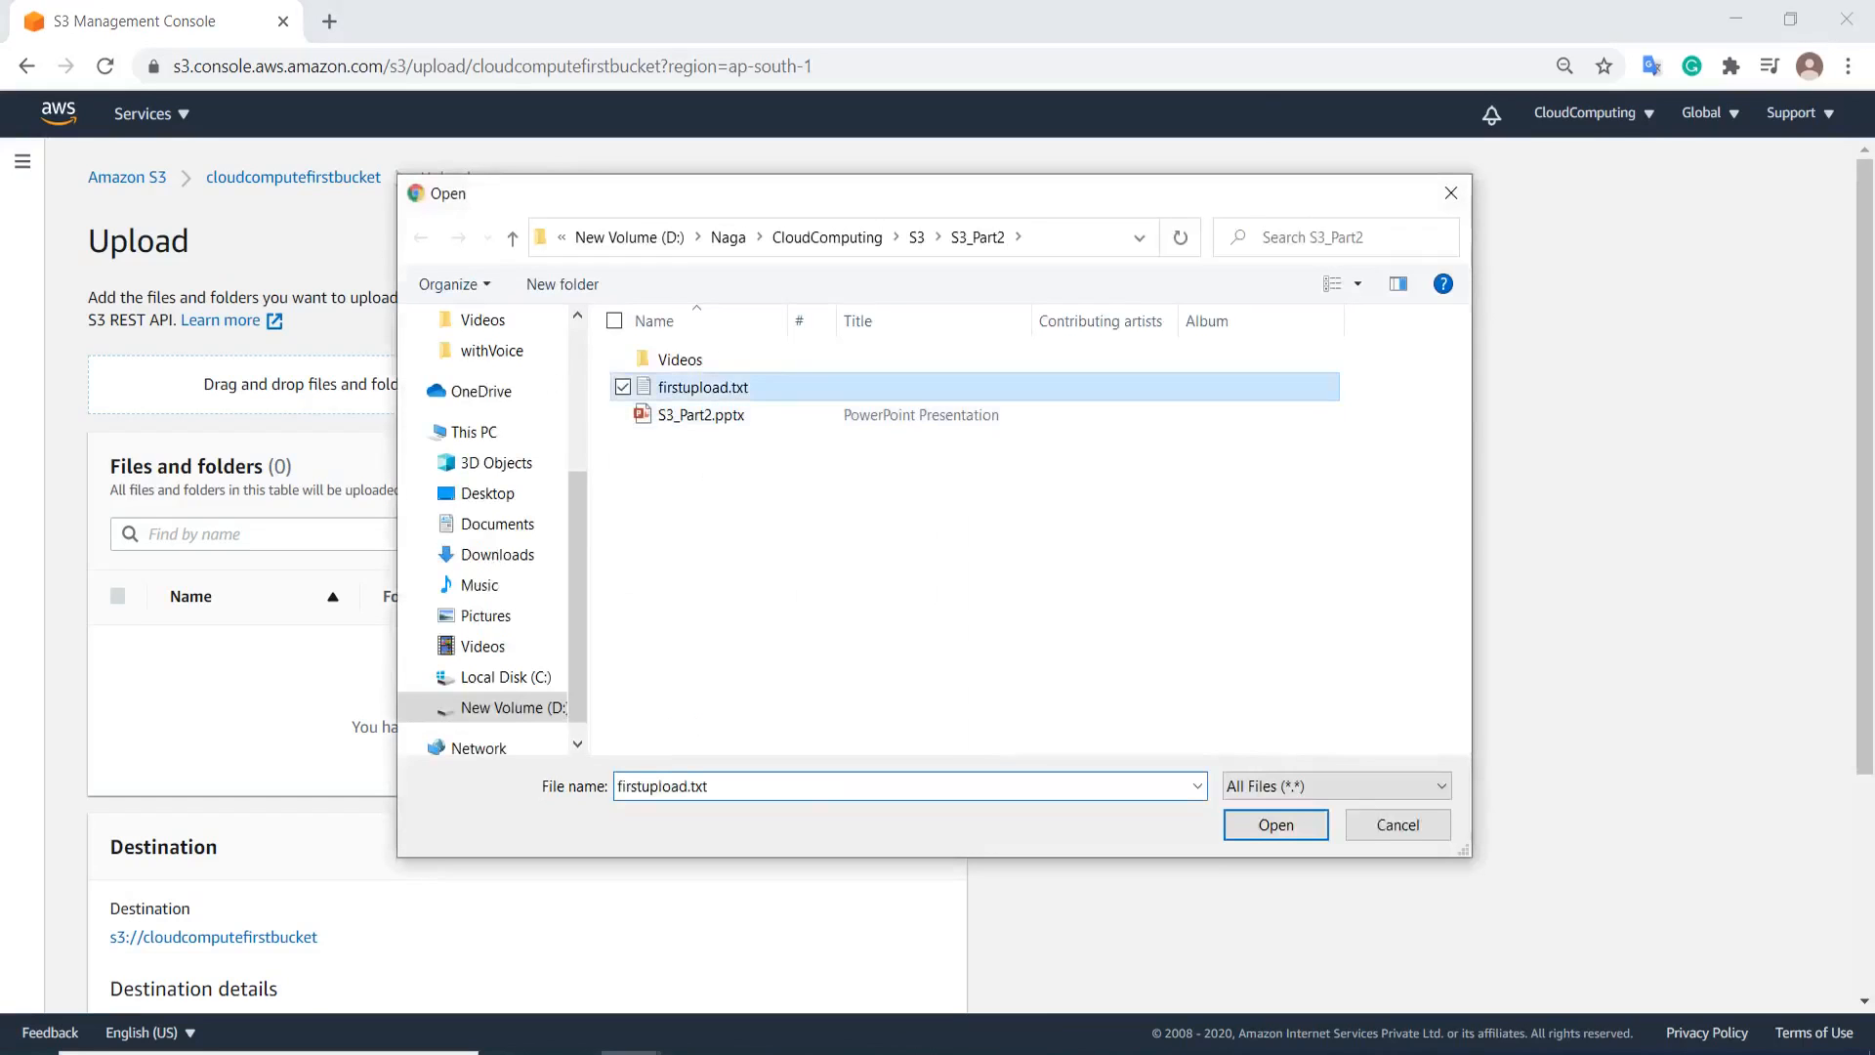
scroll(705, 386, down, 2)
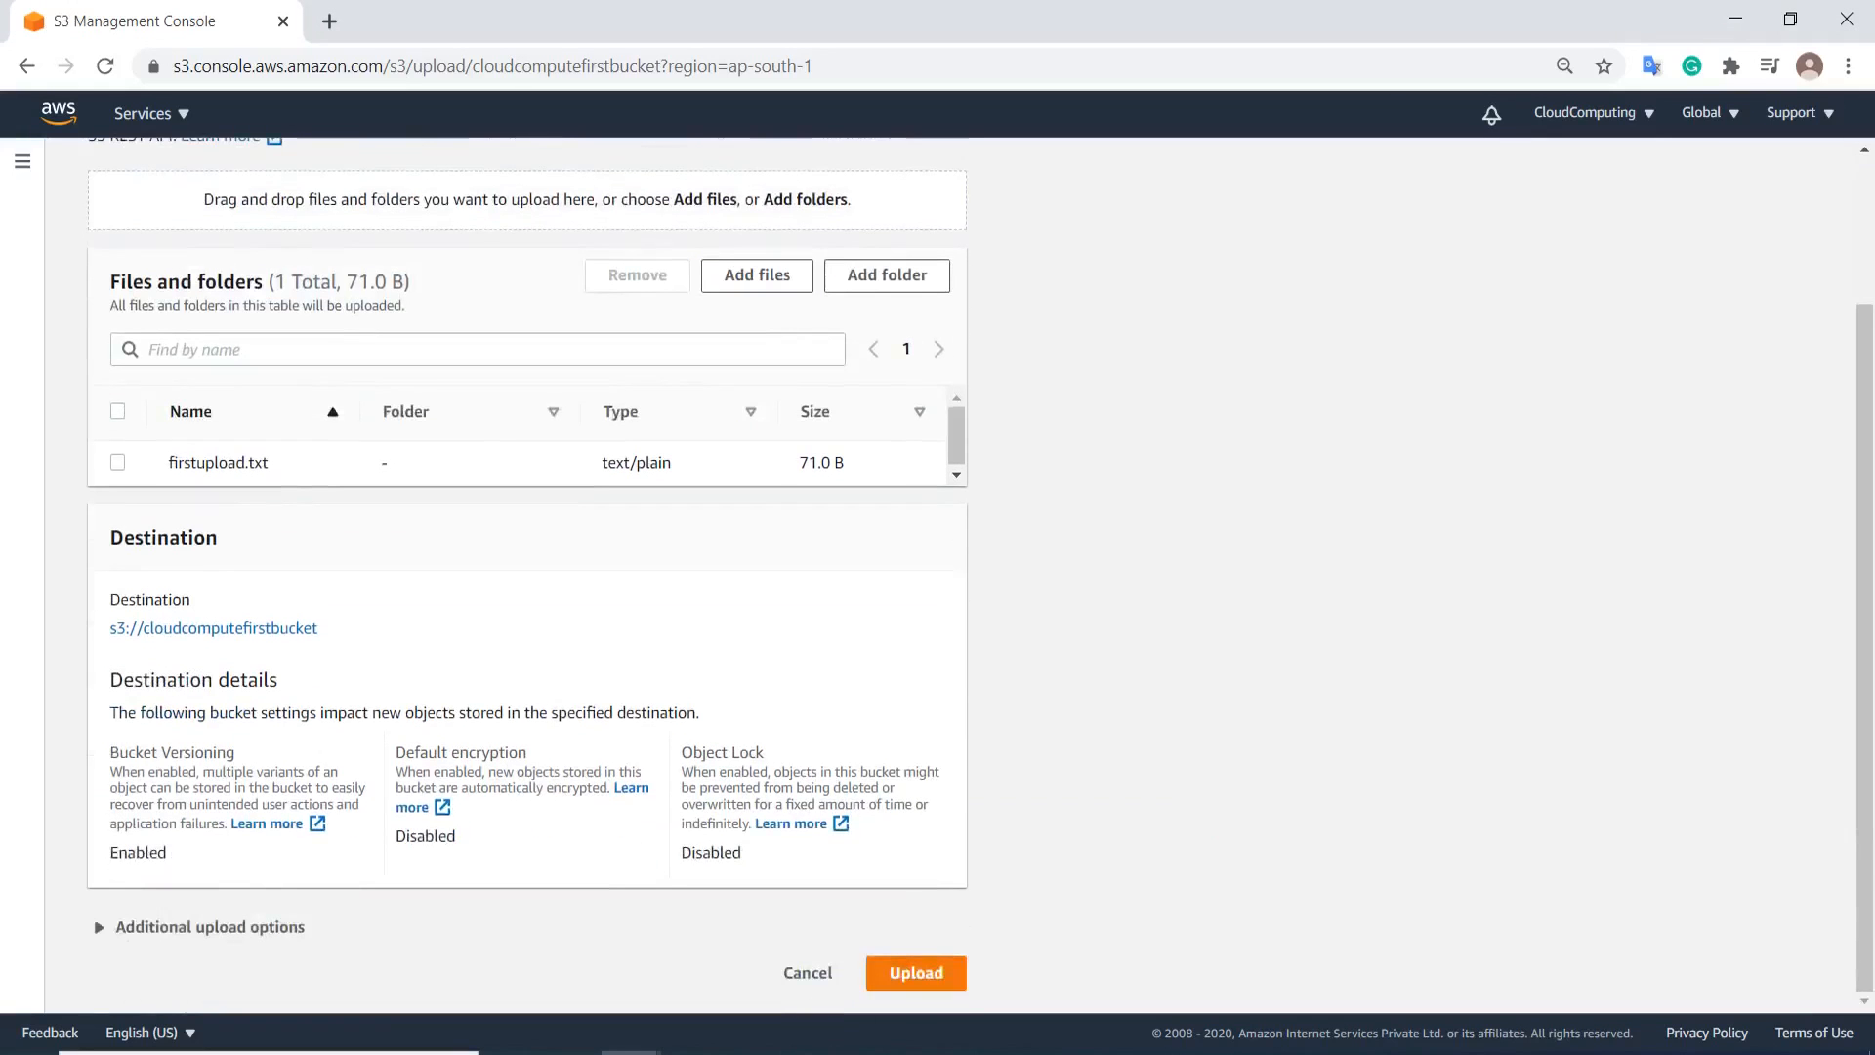
click(884, 973)
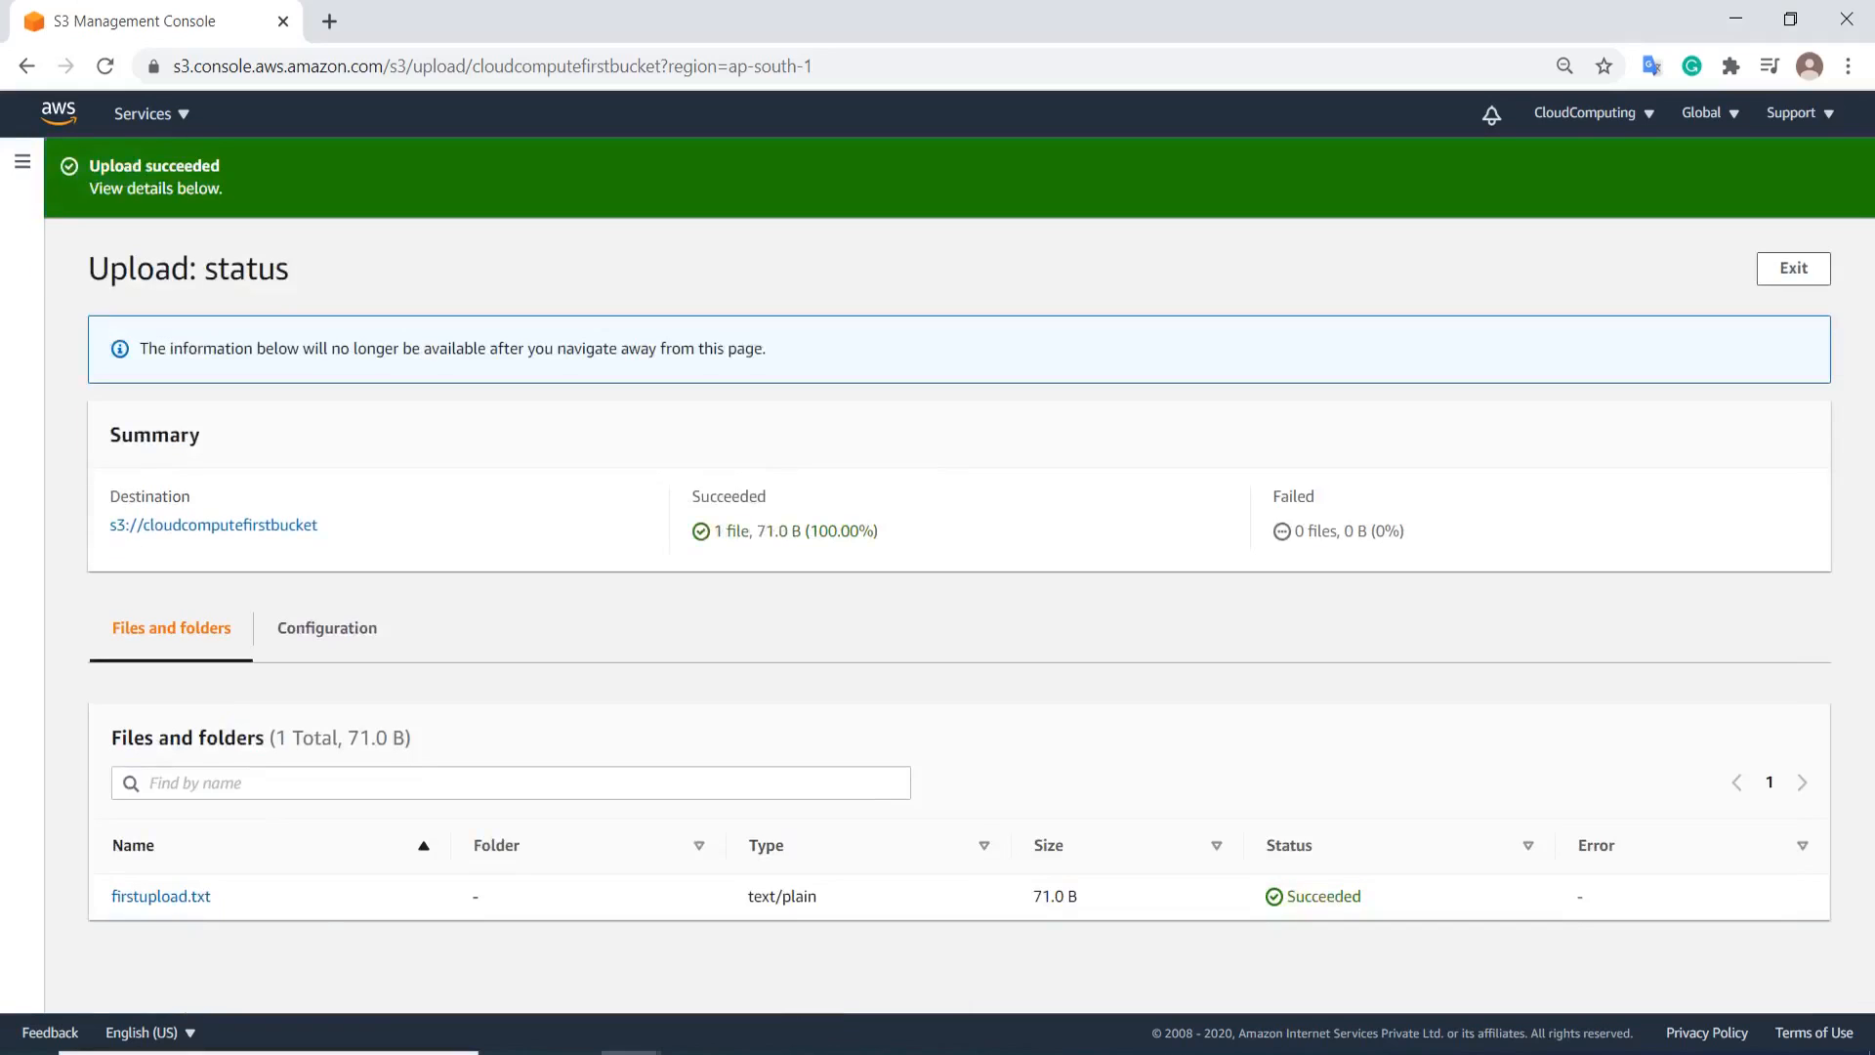
click(1793, 268)
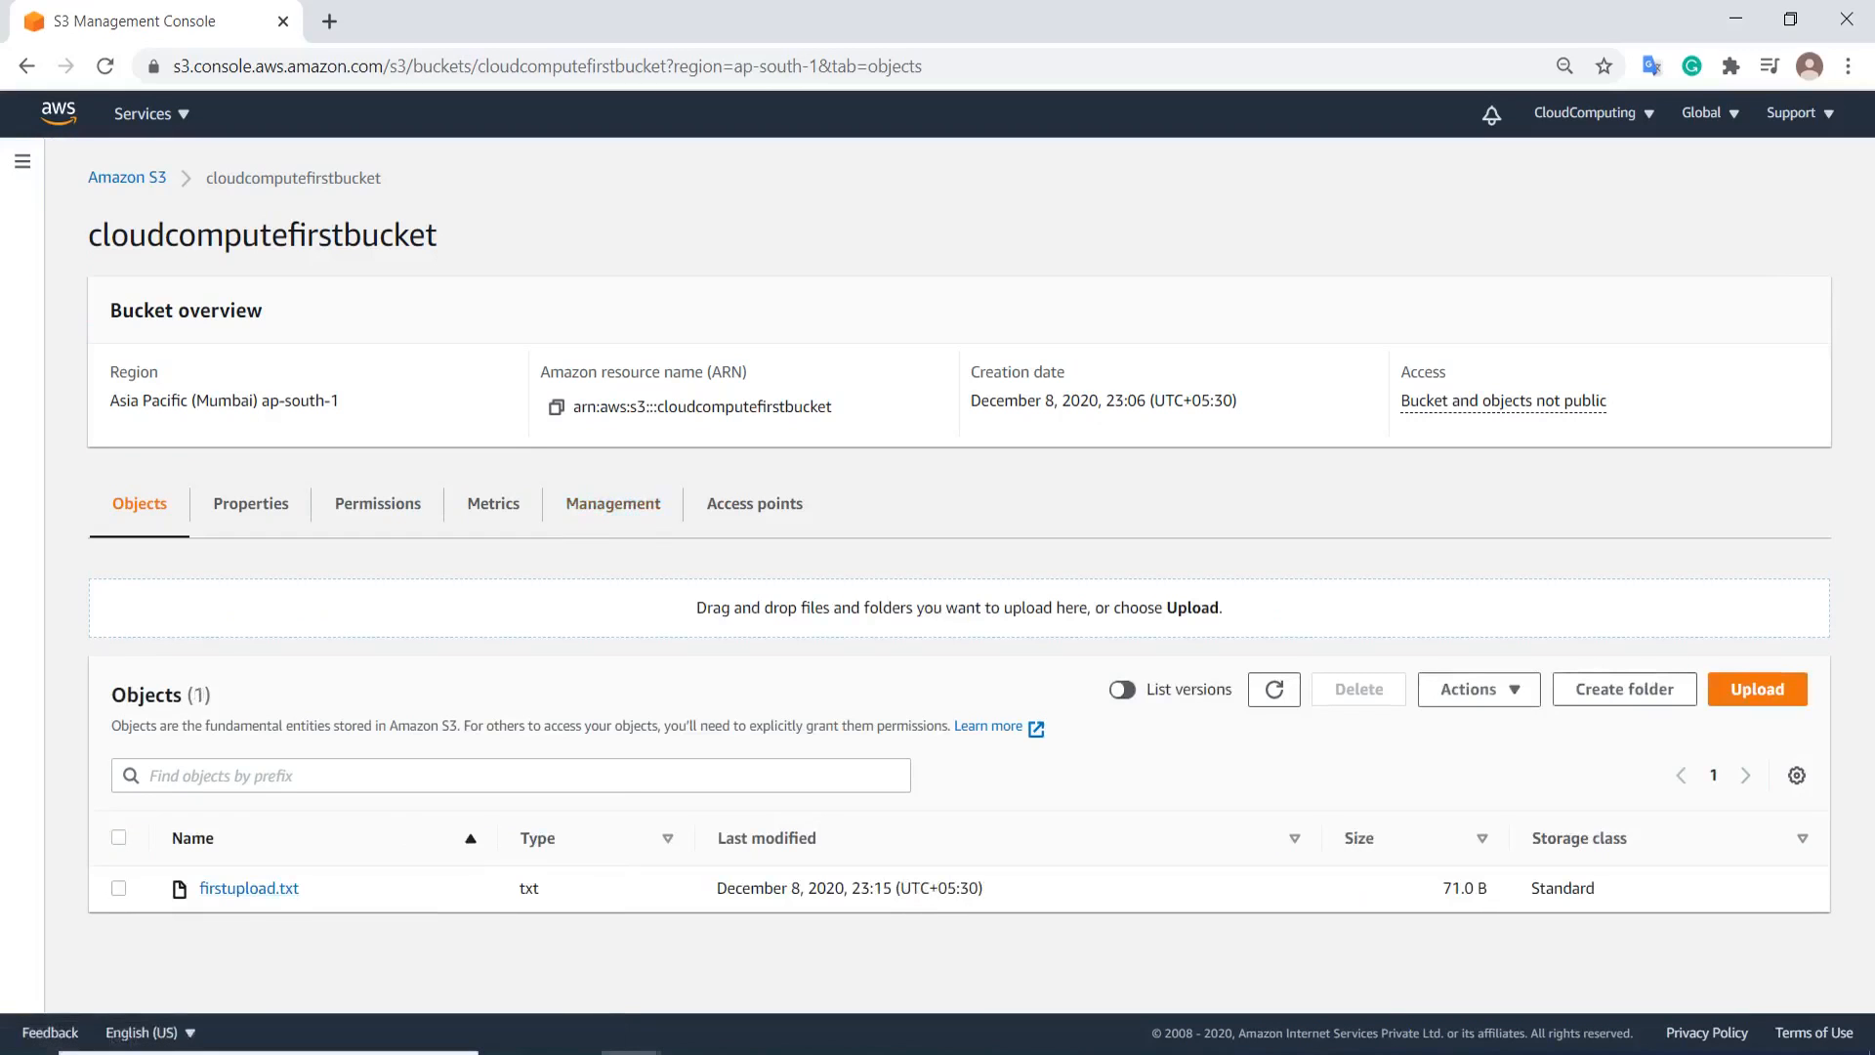
- Examine the version list of firstupload.txt and return to the object list of cloudcomputefirstbucket
click(249, 888)
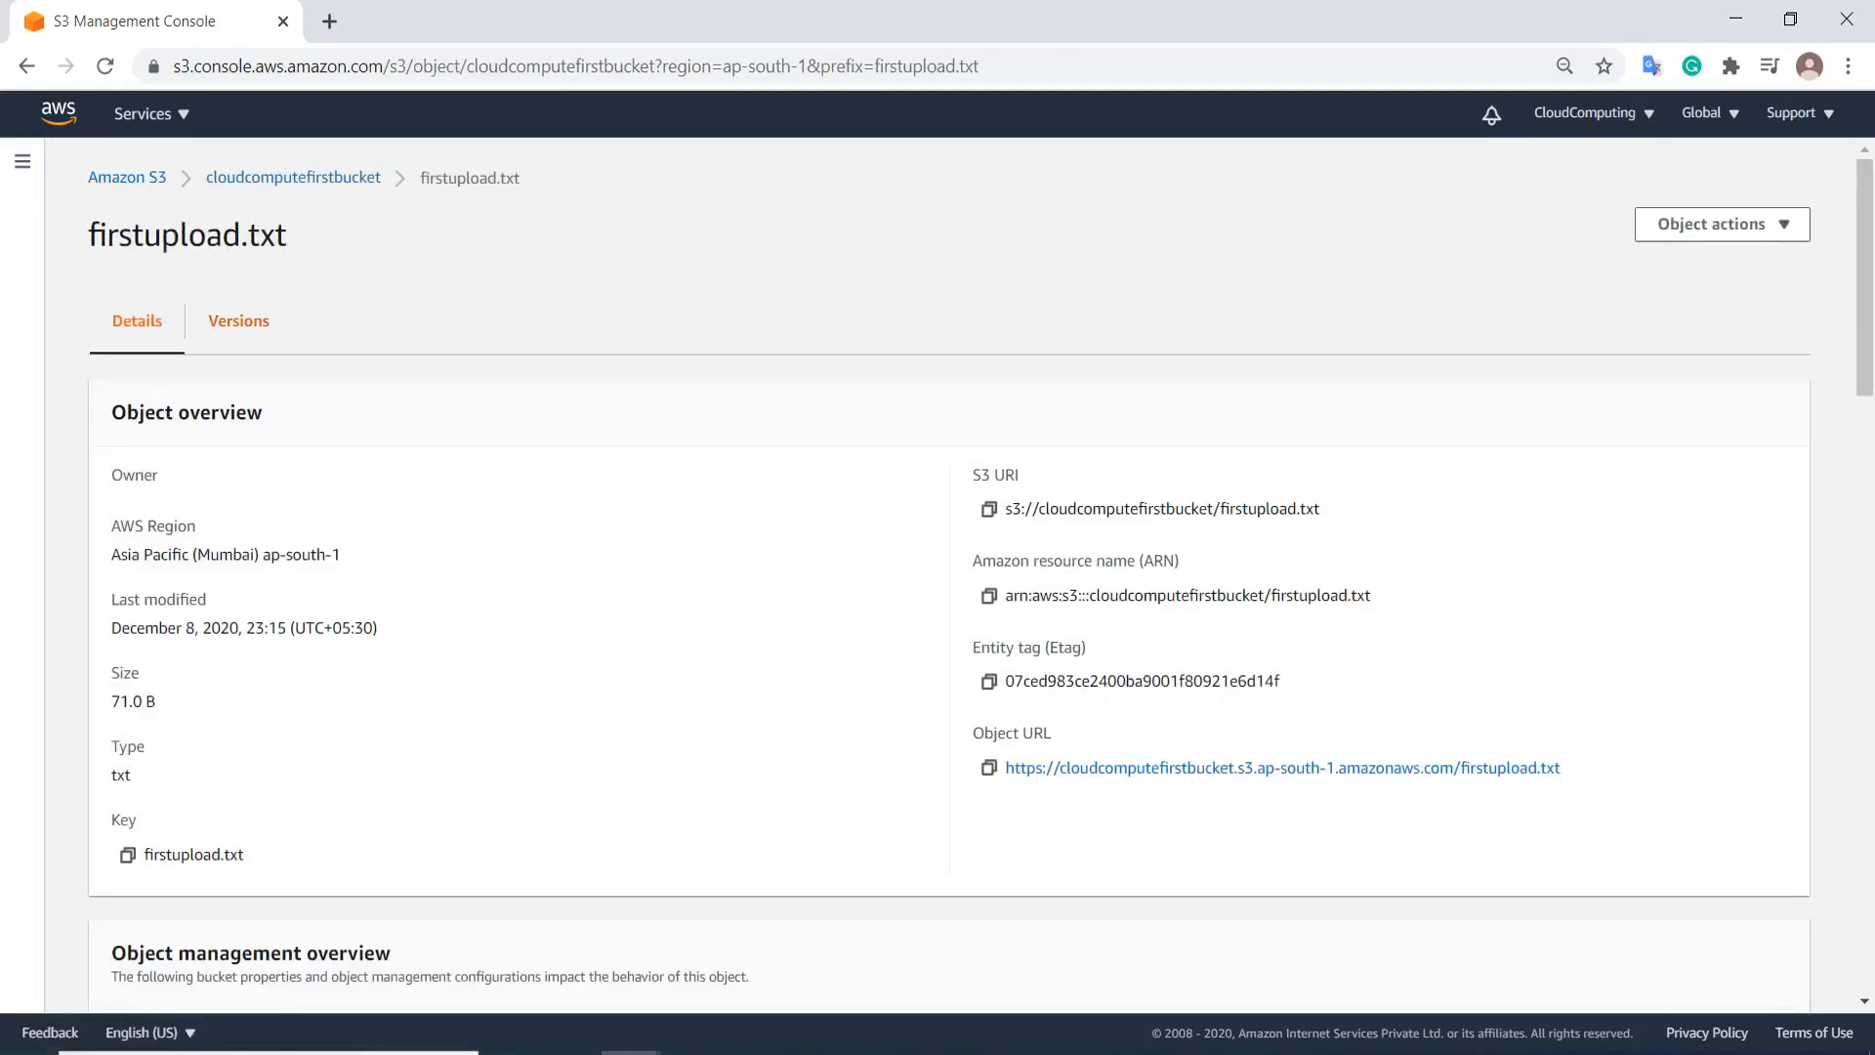
click(239, 320)
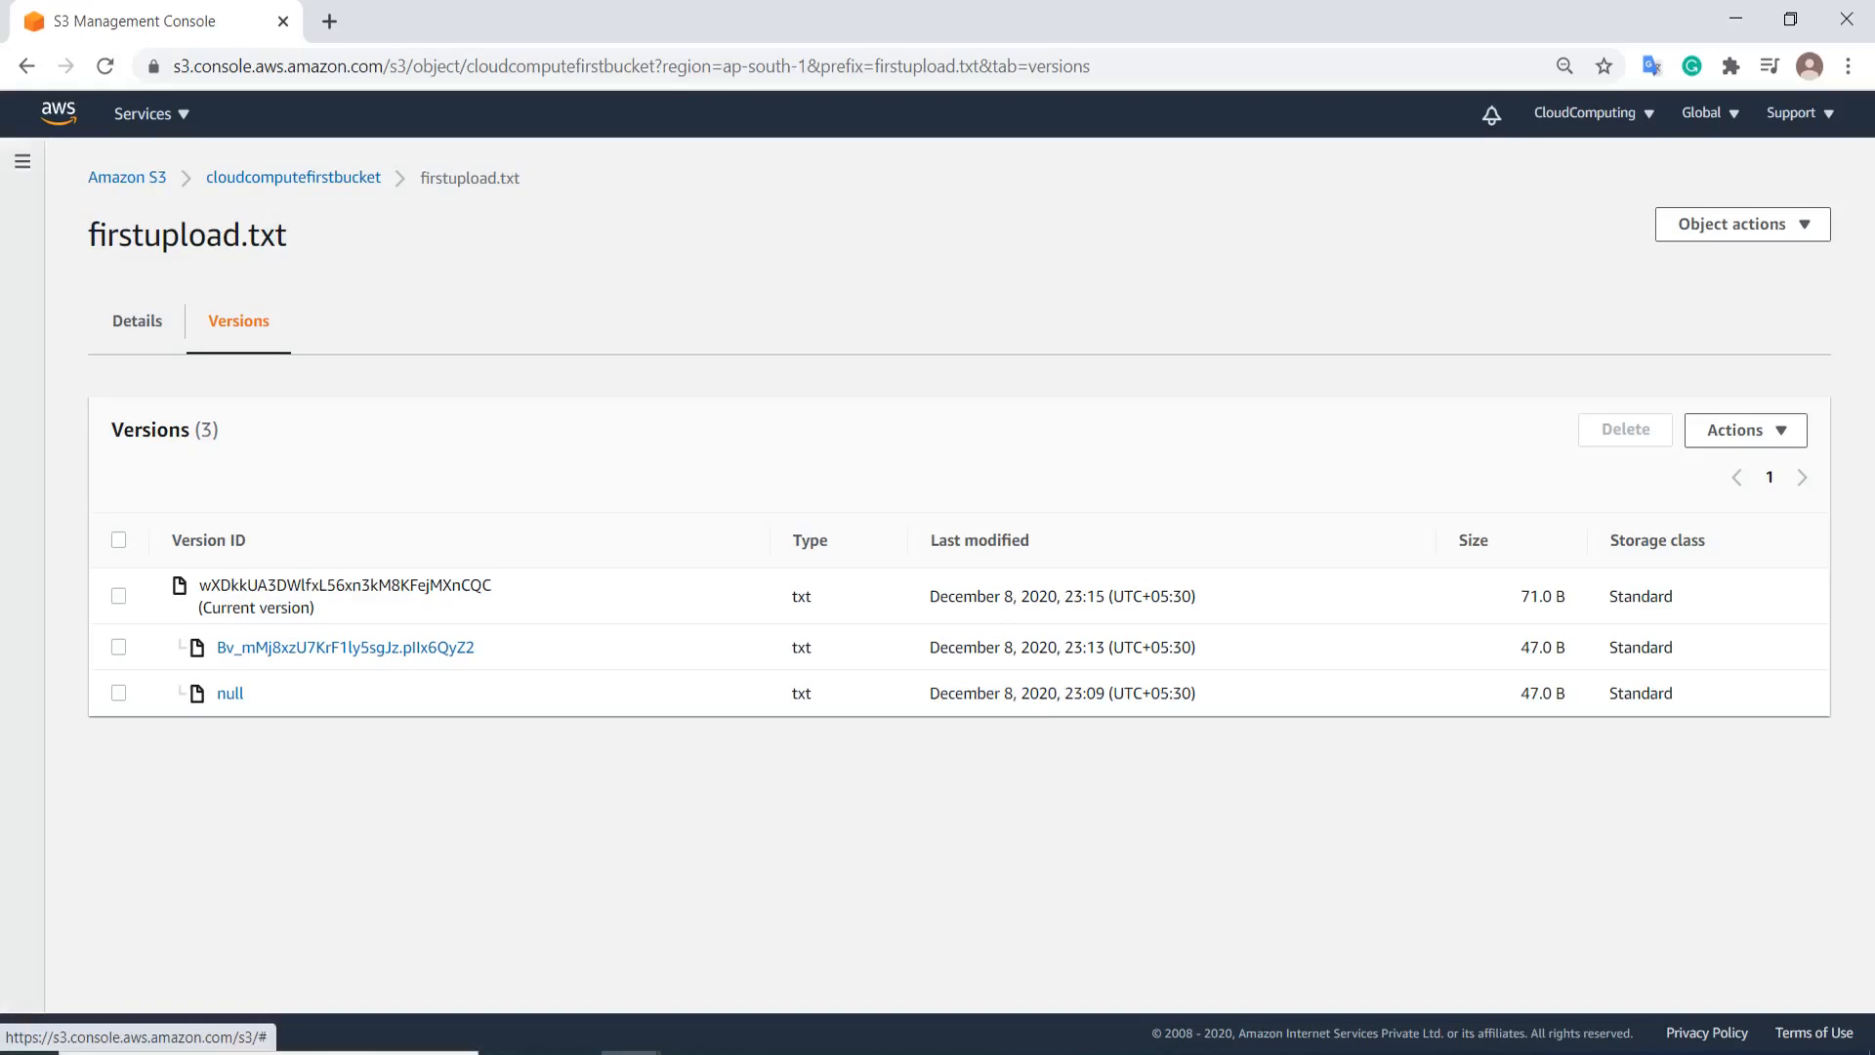
click(137, 320)
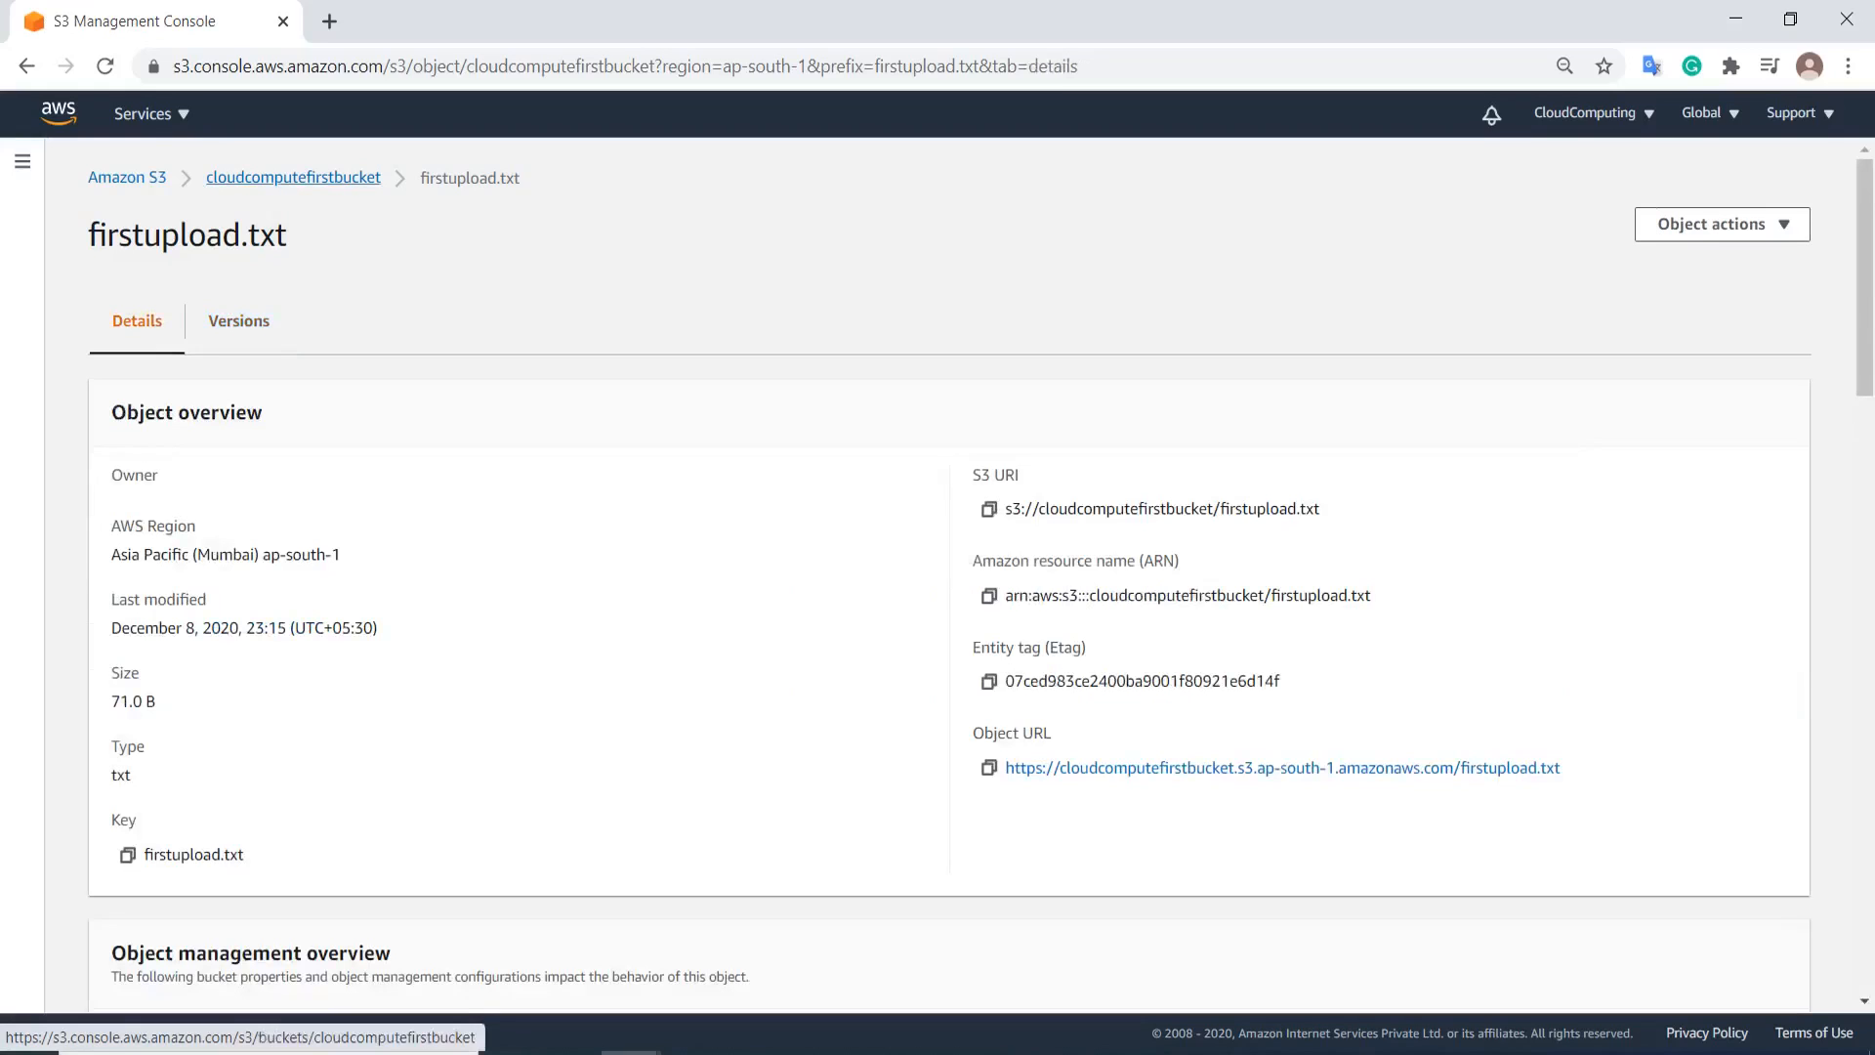
click(293, 177)
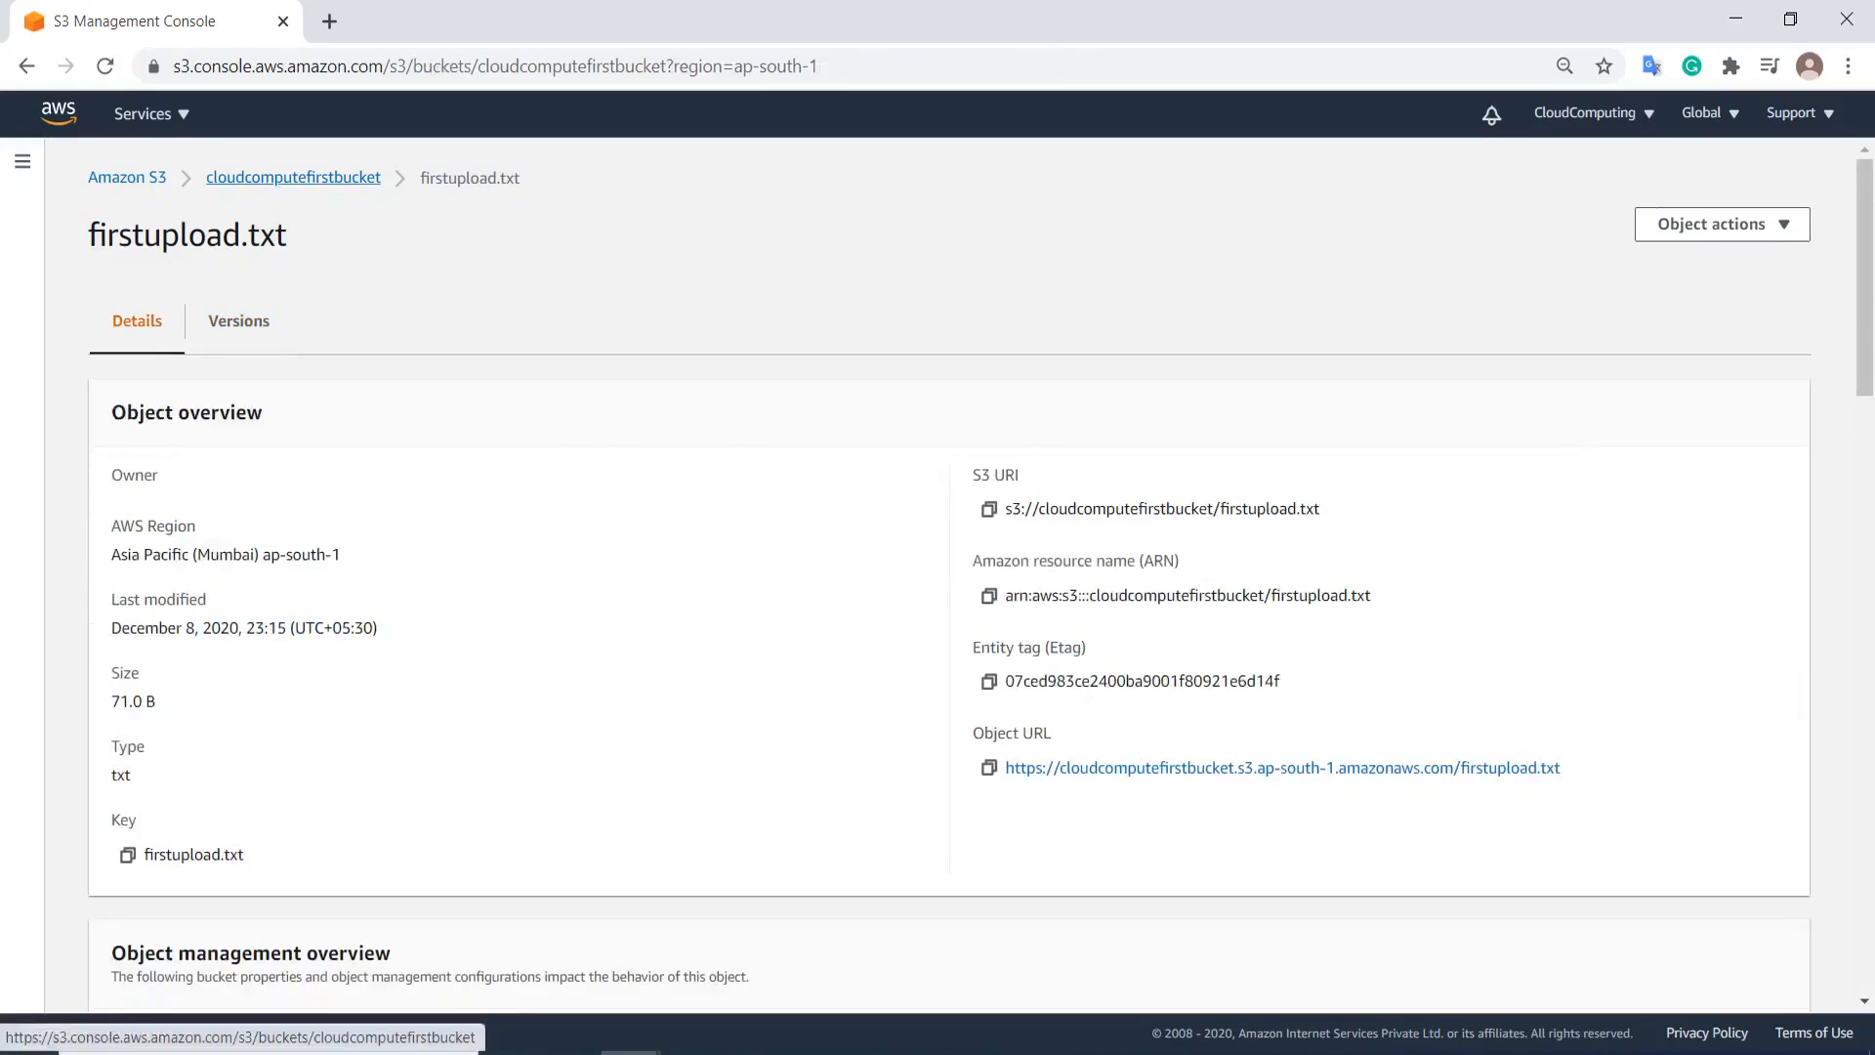
- Delete firstupload.txt from cloudcomputefirstbucket, confirming with "delete", and exit the deletion status
click(118, 887)
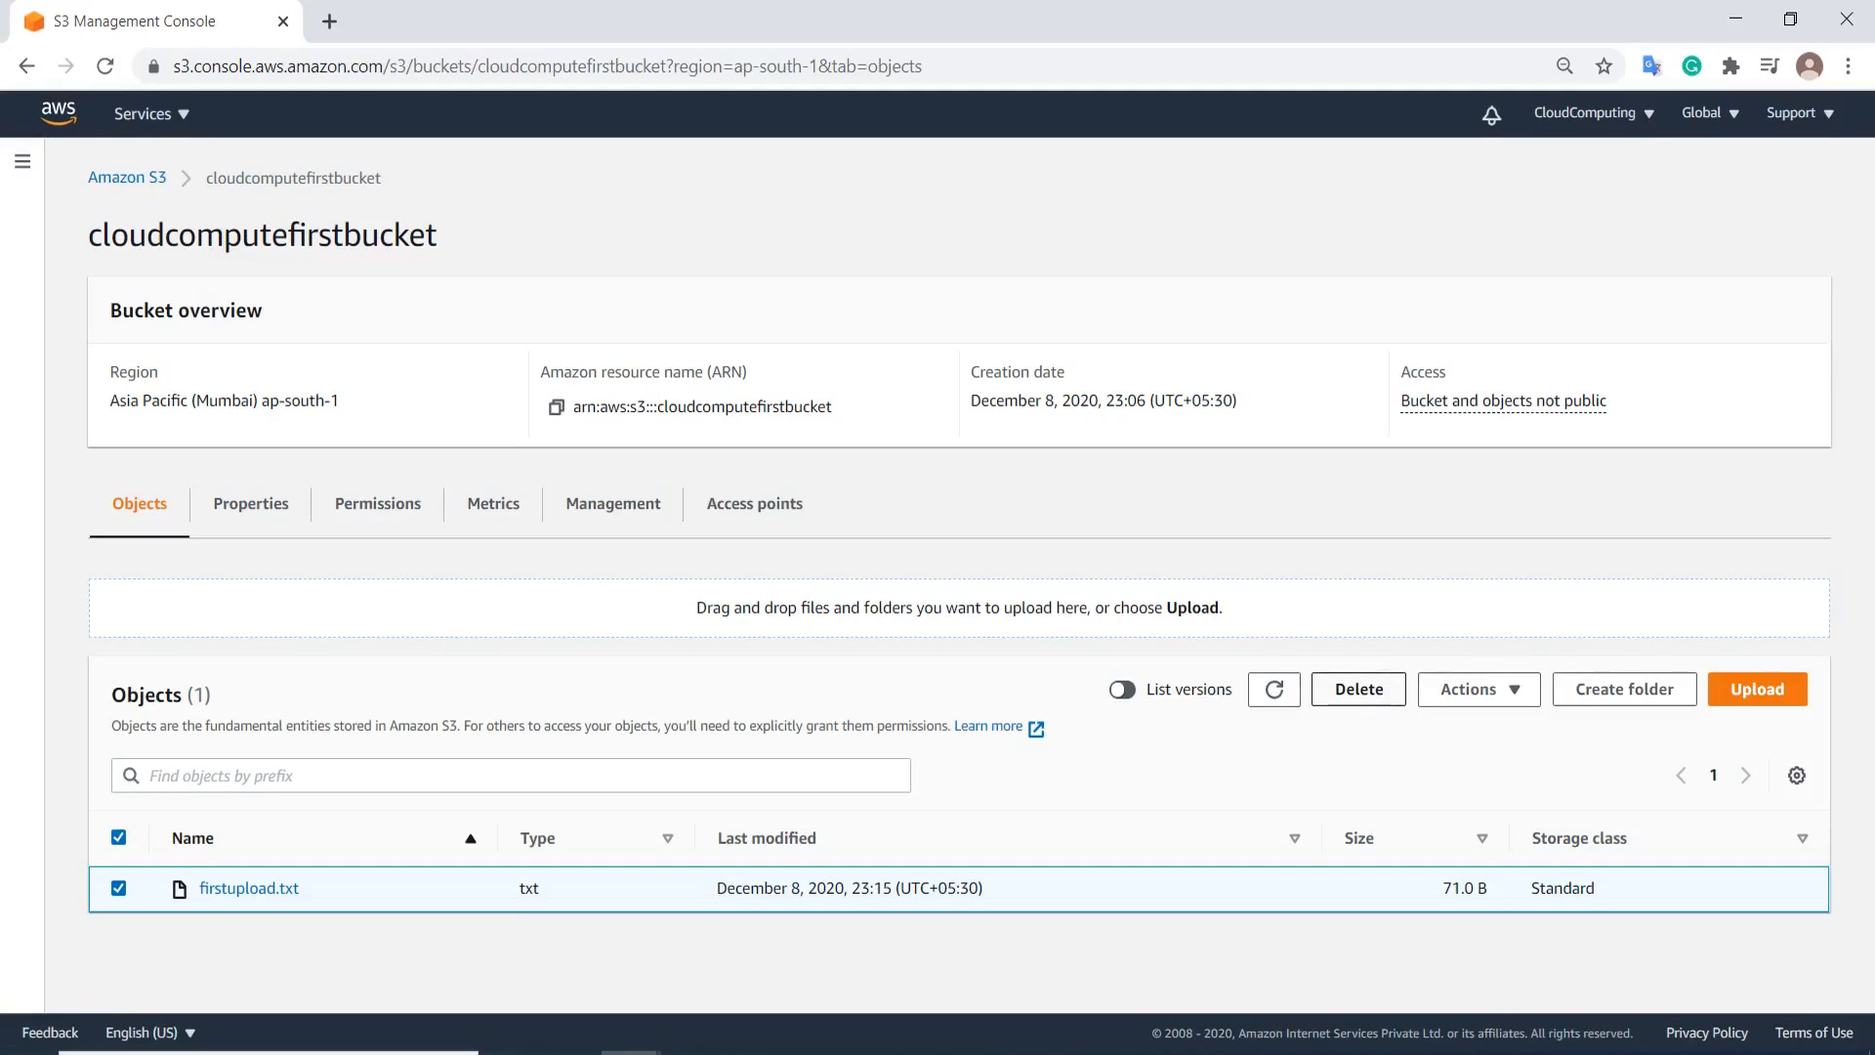
click(1359, 688)
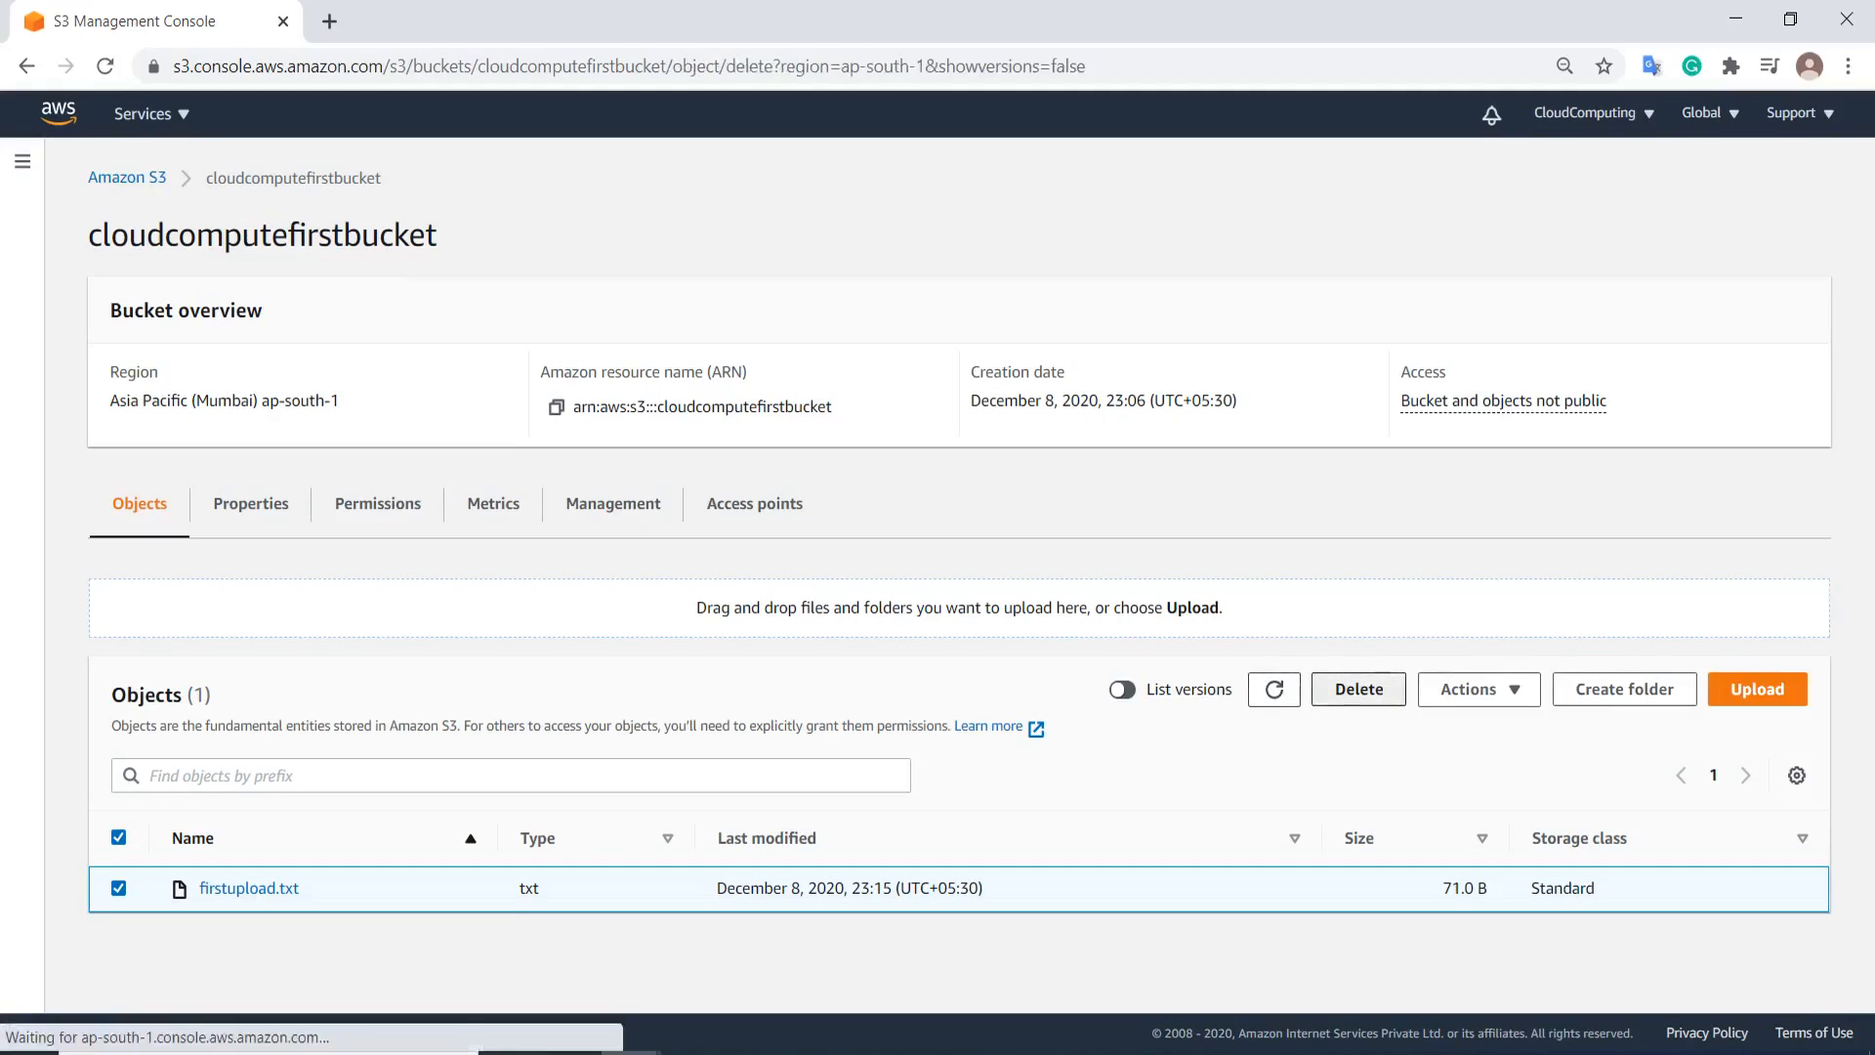
click(527, 765)
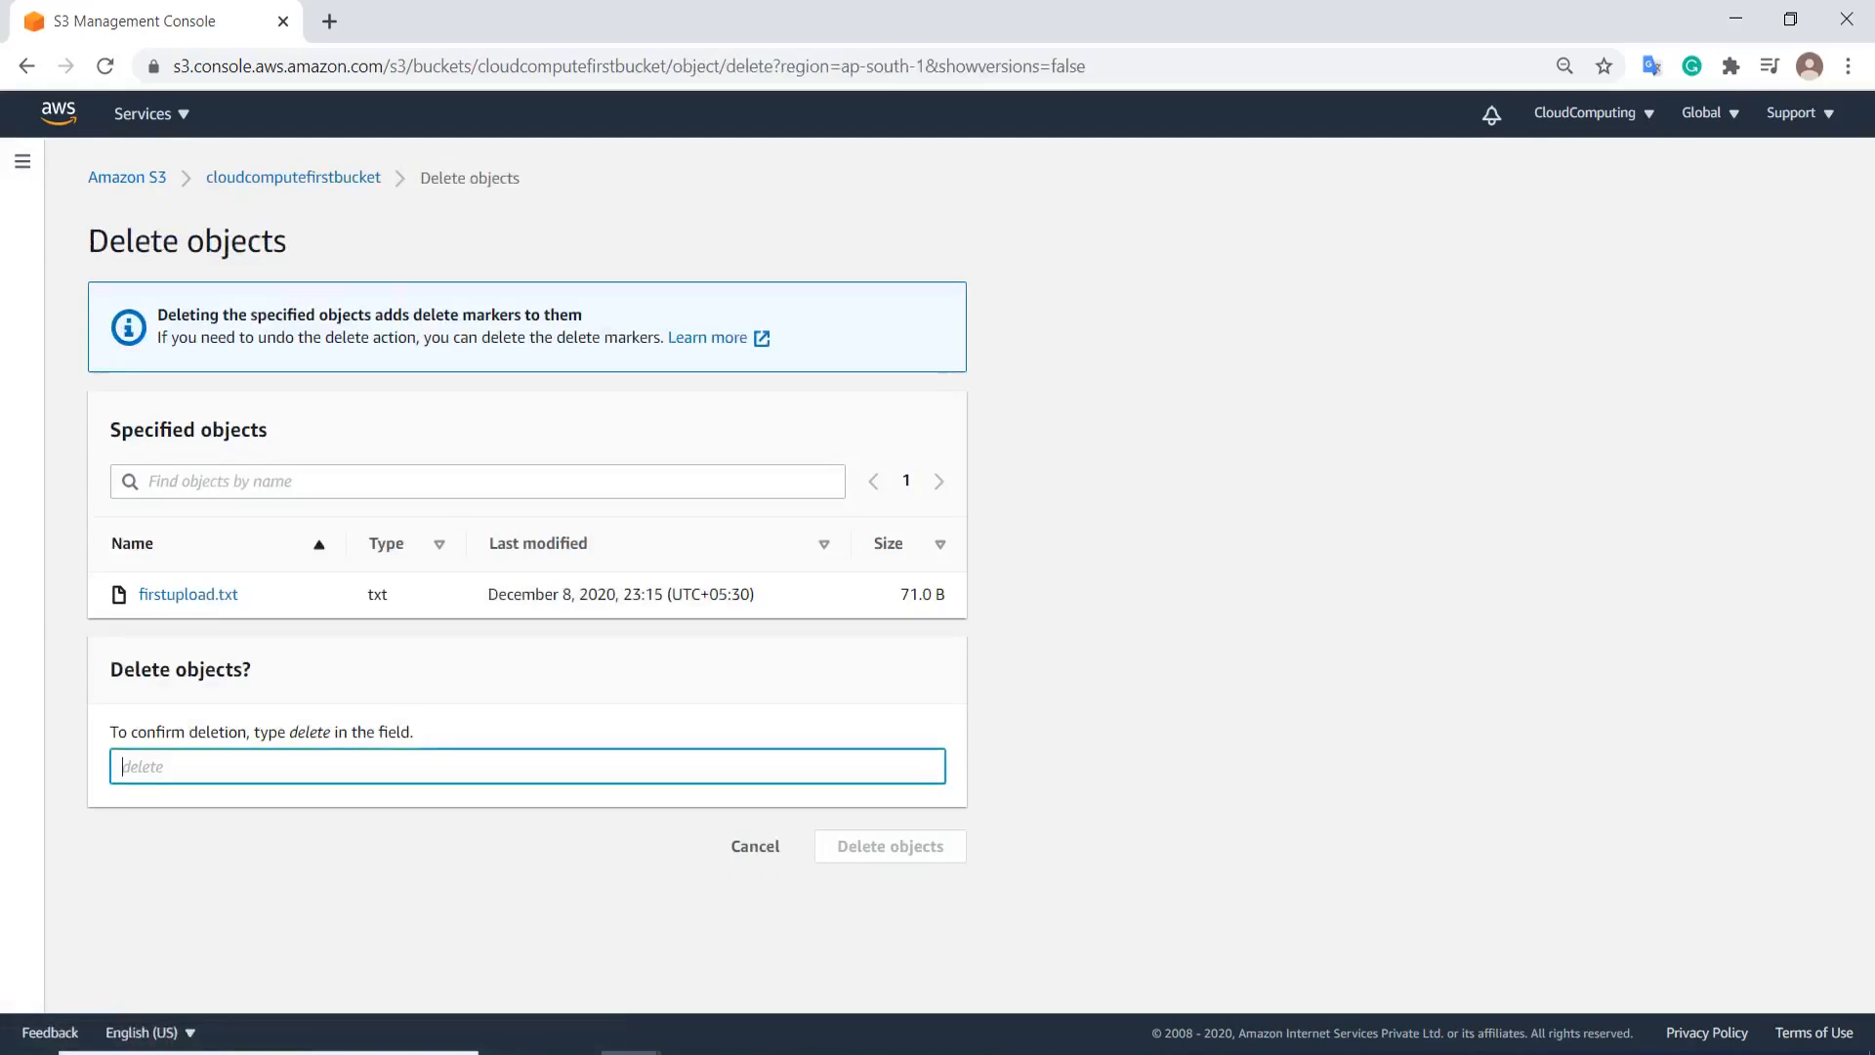
double_click(309, 732)
click(312, 767)
text(delete)
key(Return)
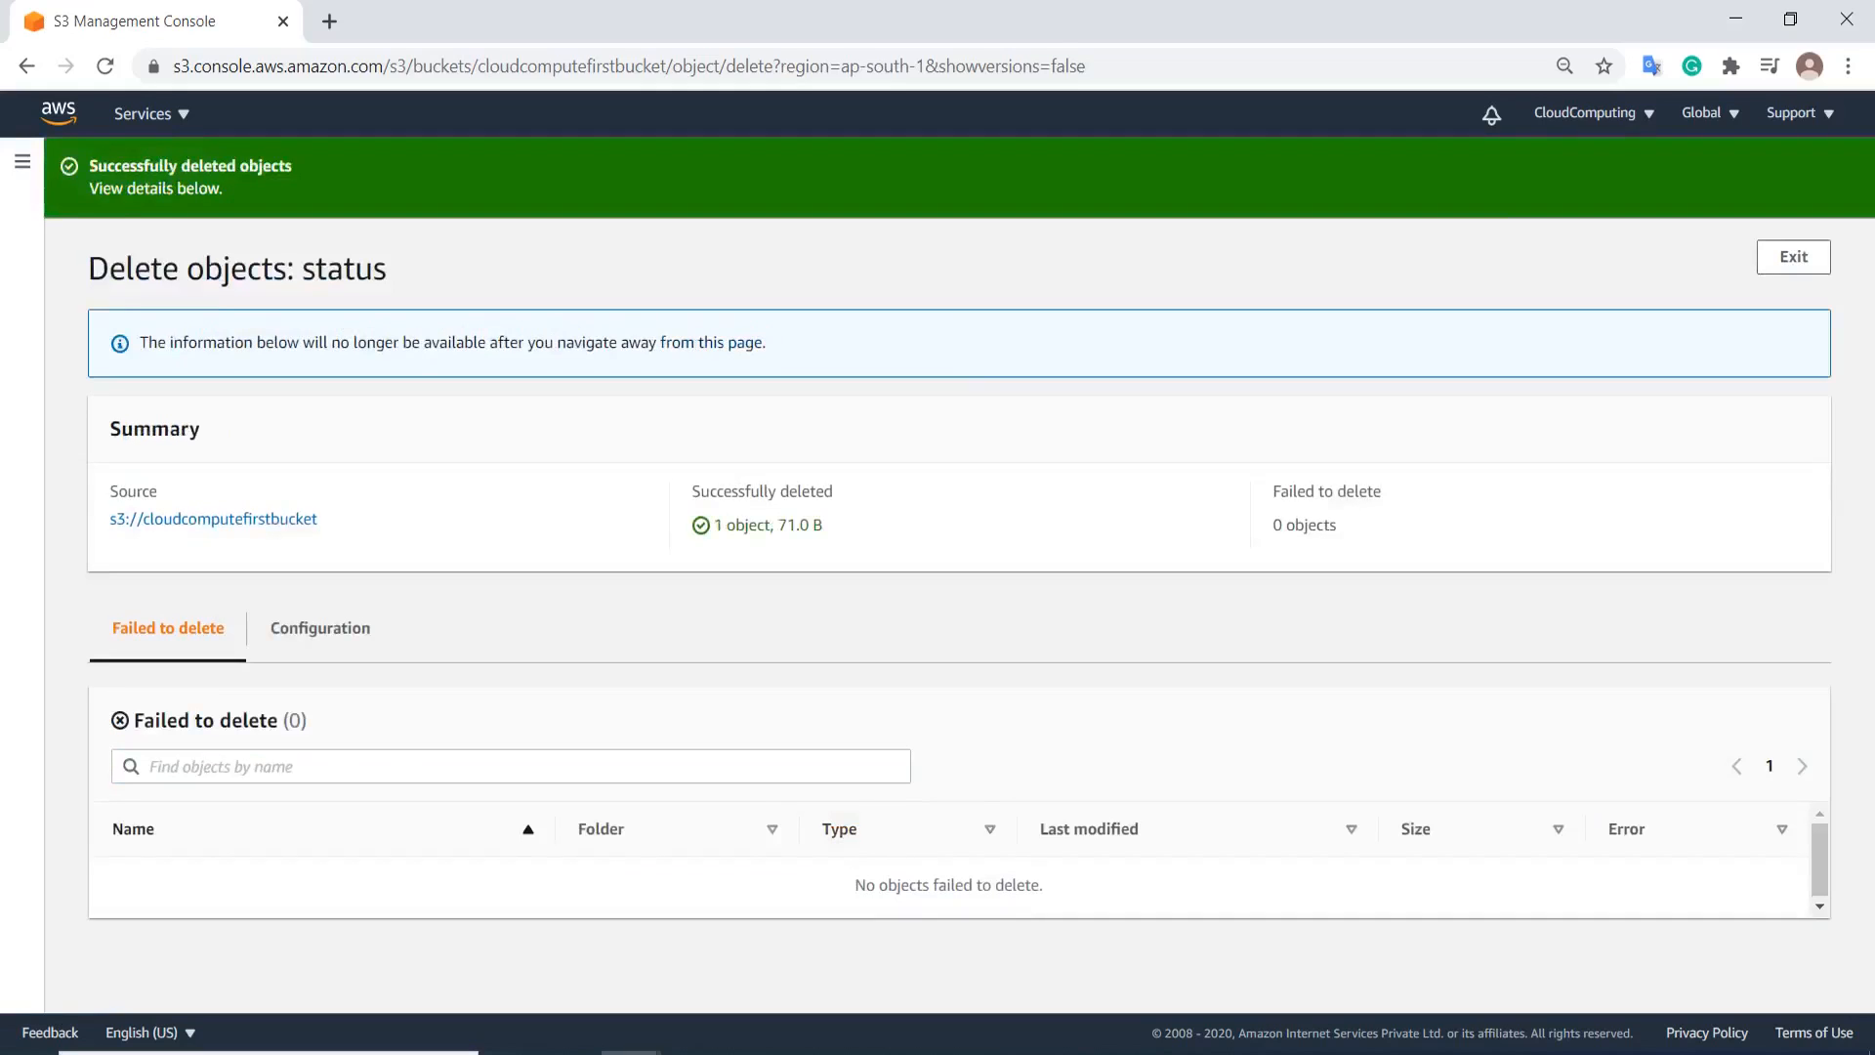
click(1794, 256)
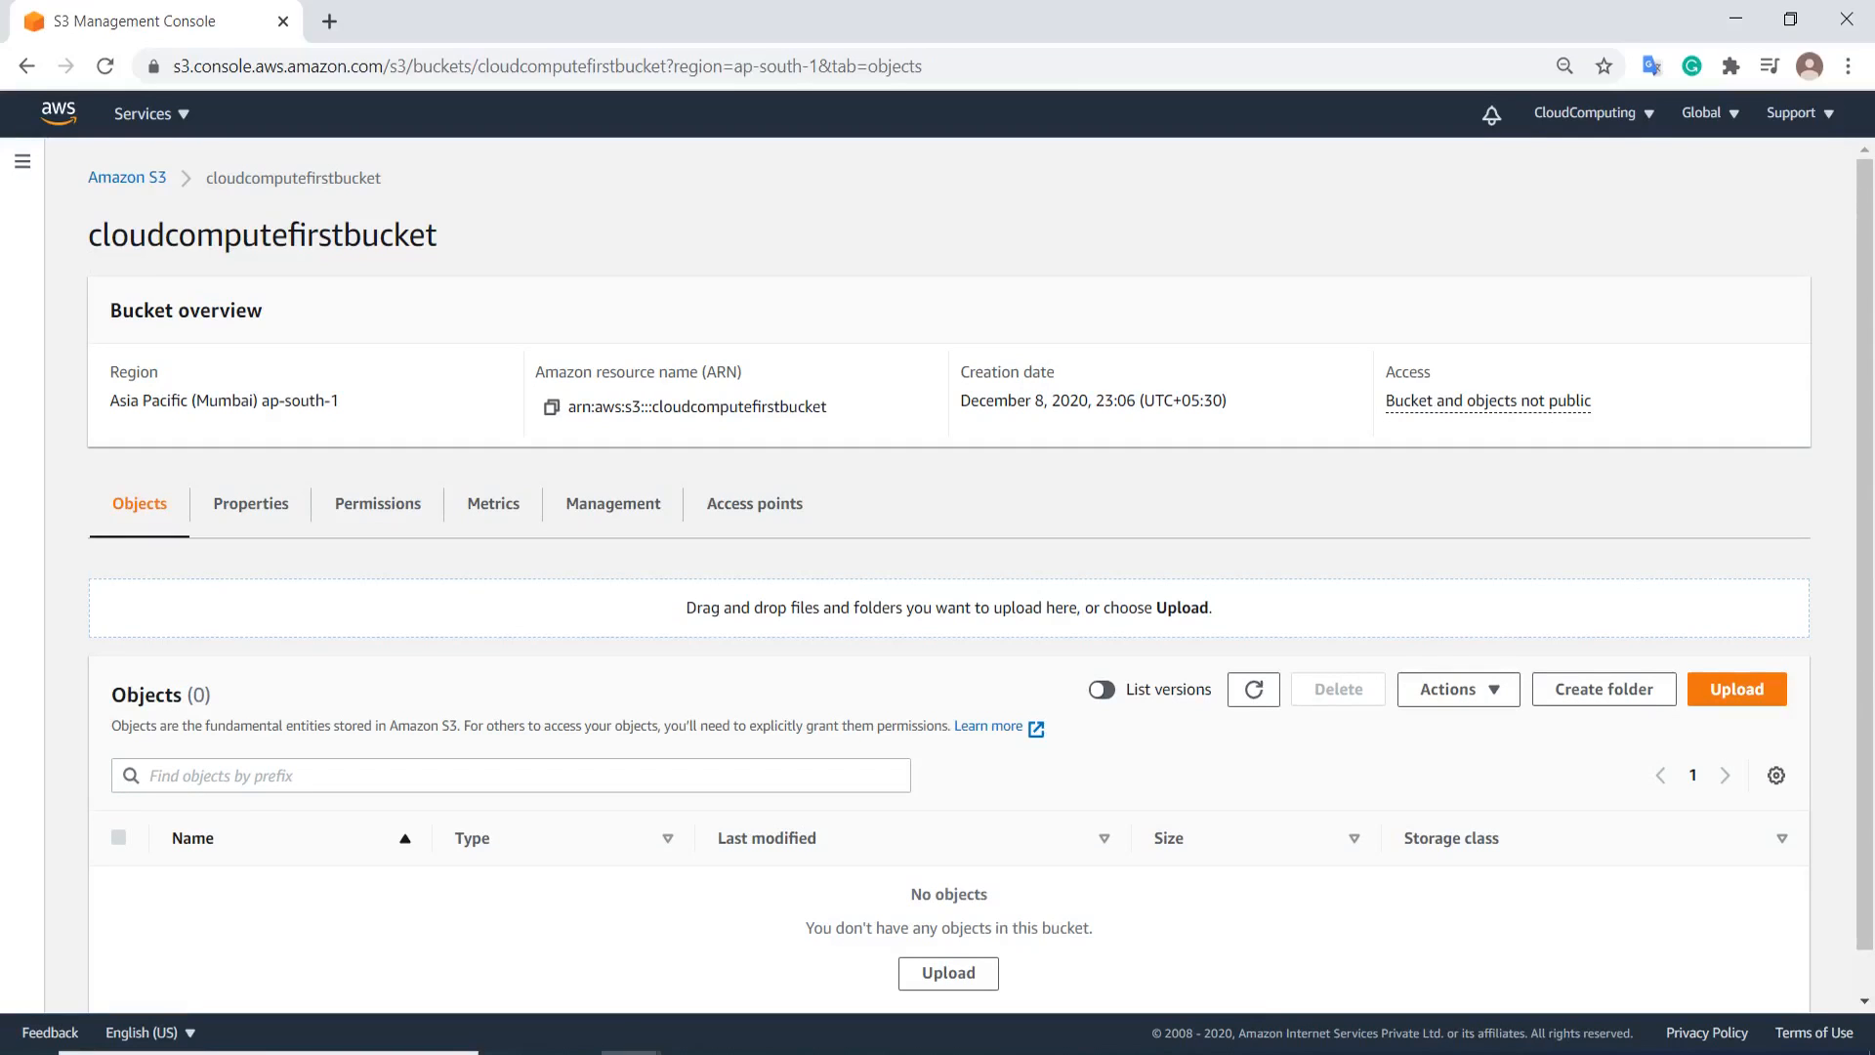
- Show object versions in cloudcomputefirstbucket and examine the delete marker entry of firstupload.txt
click(1101, 690)
scroll(980, 574, down, 1)
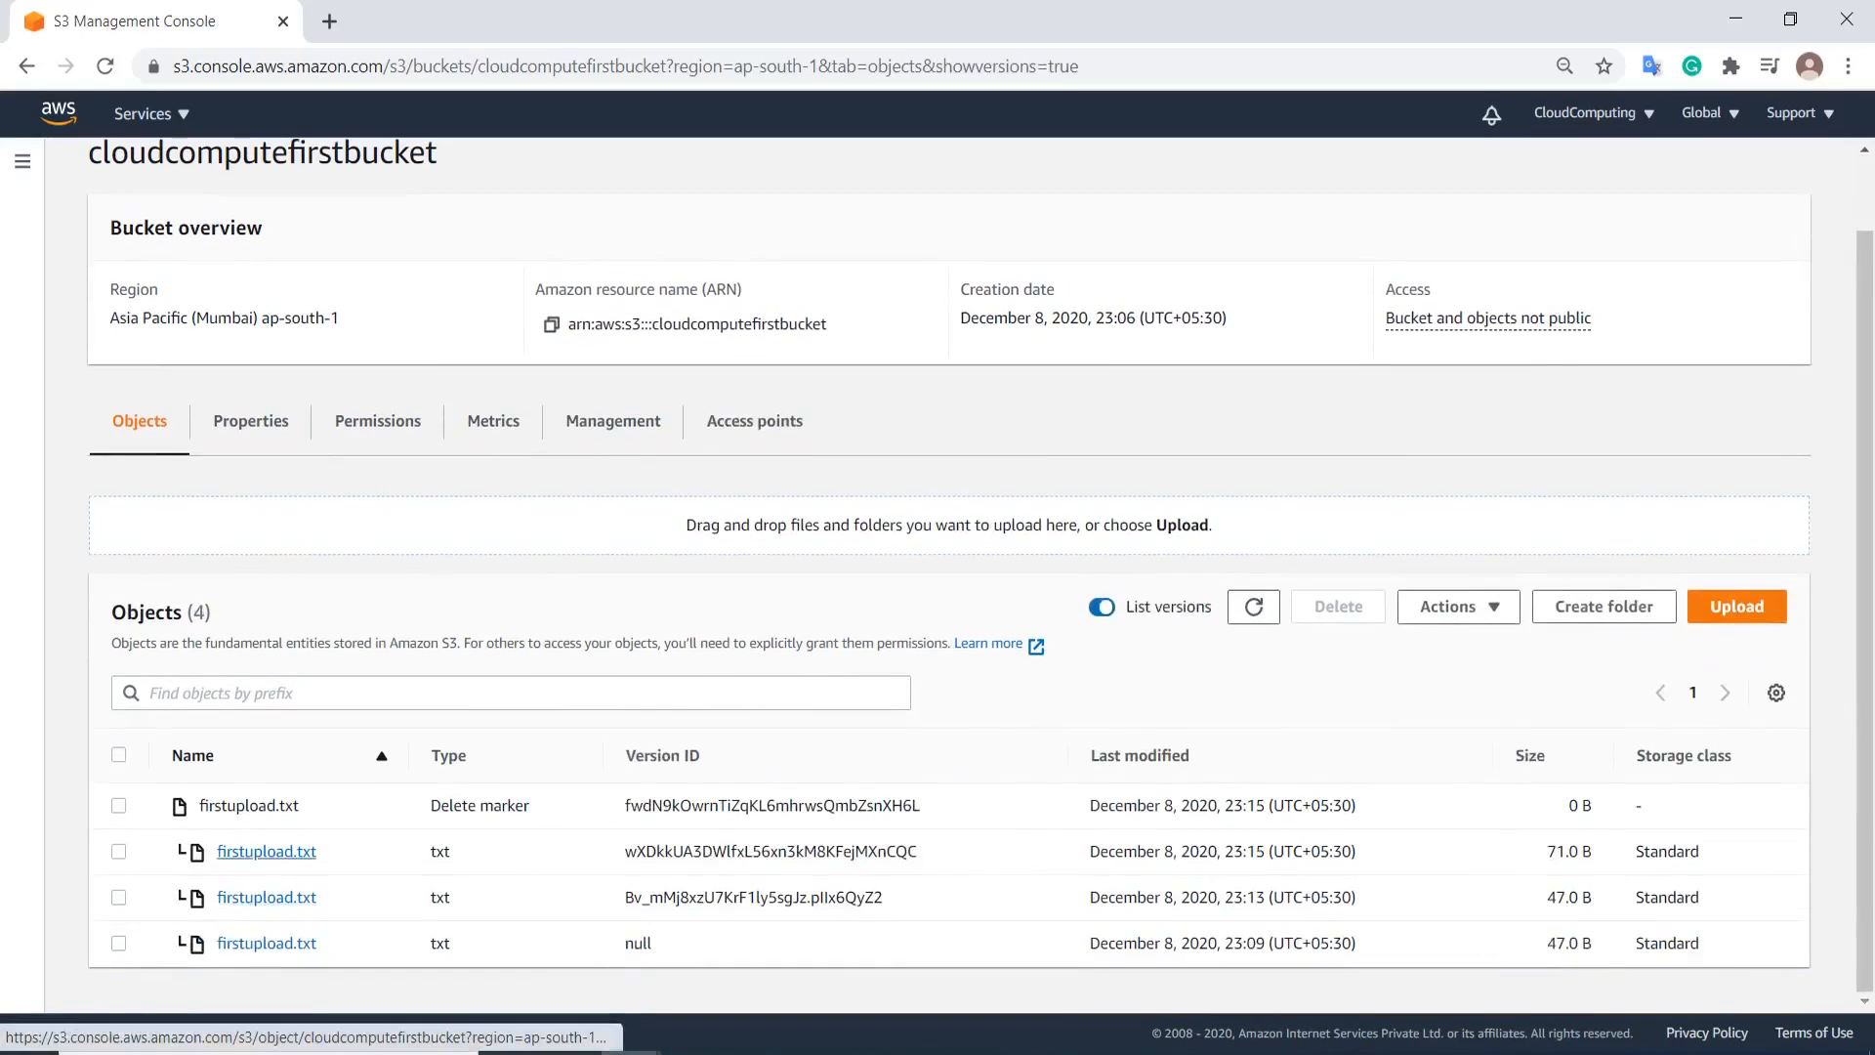
double_click(235, 806)
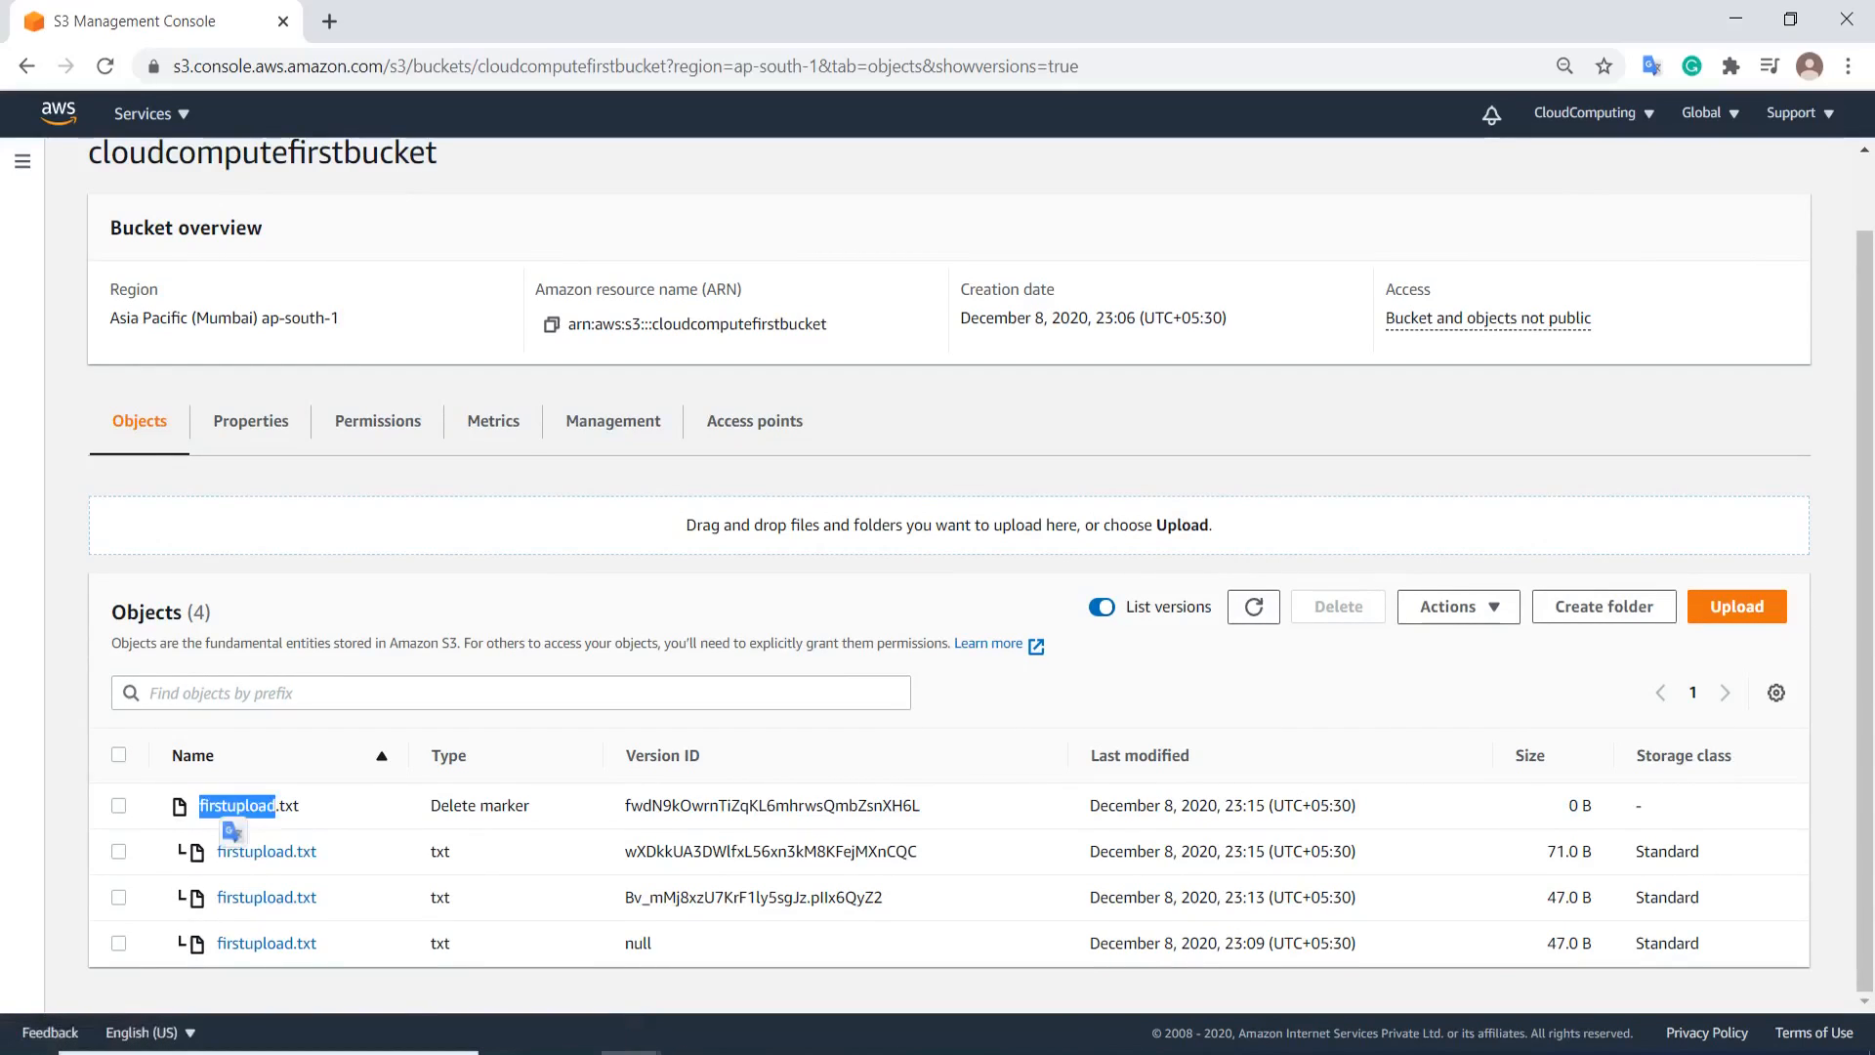
drag(441, 806, 530, 806)
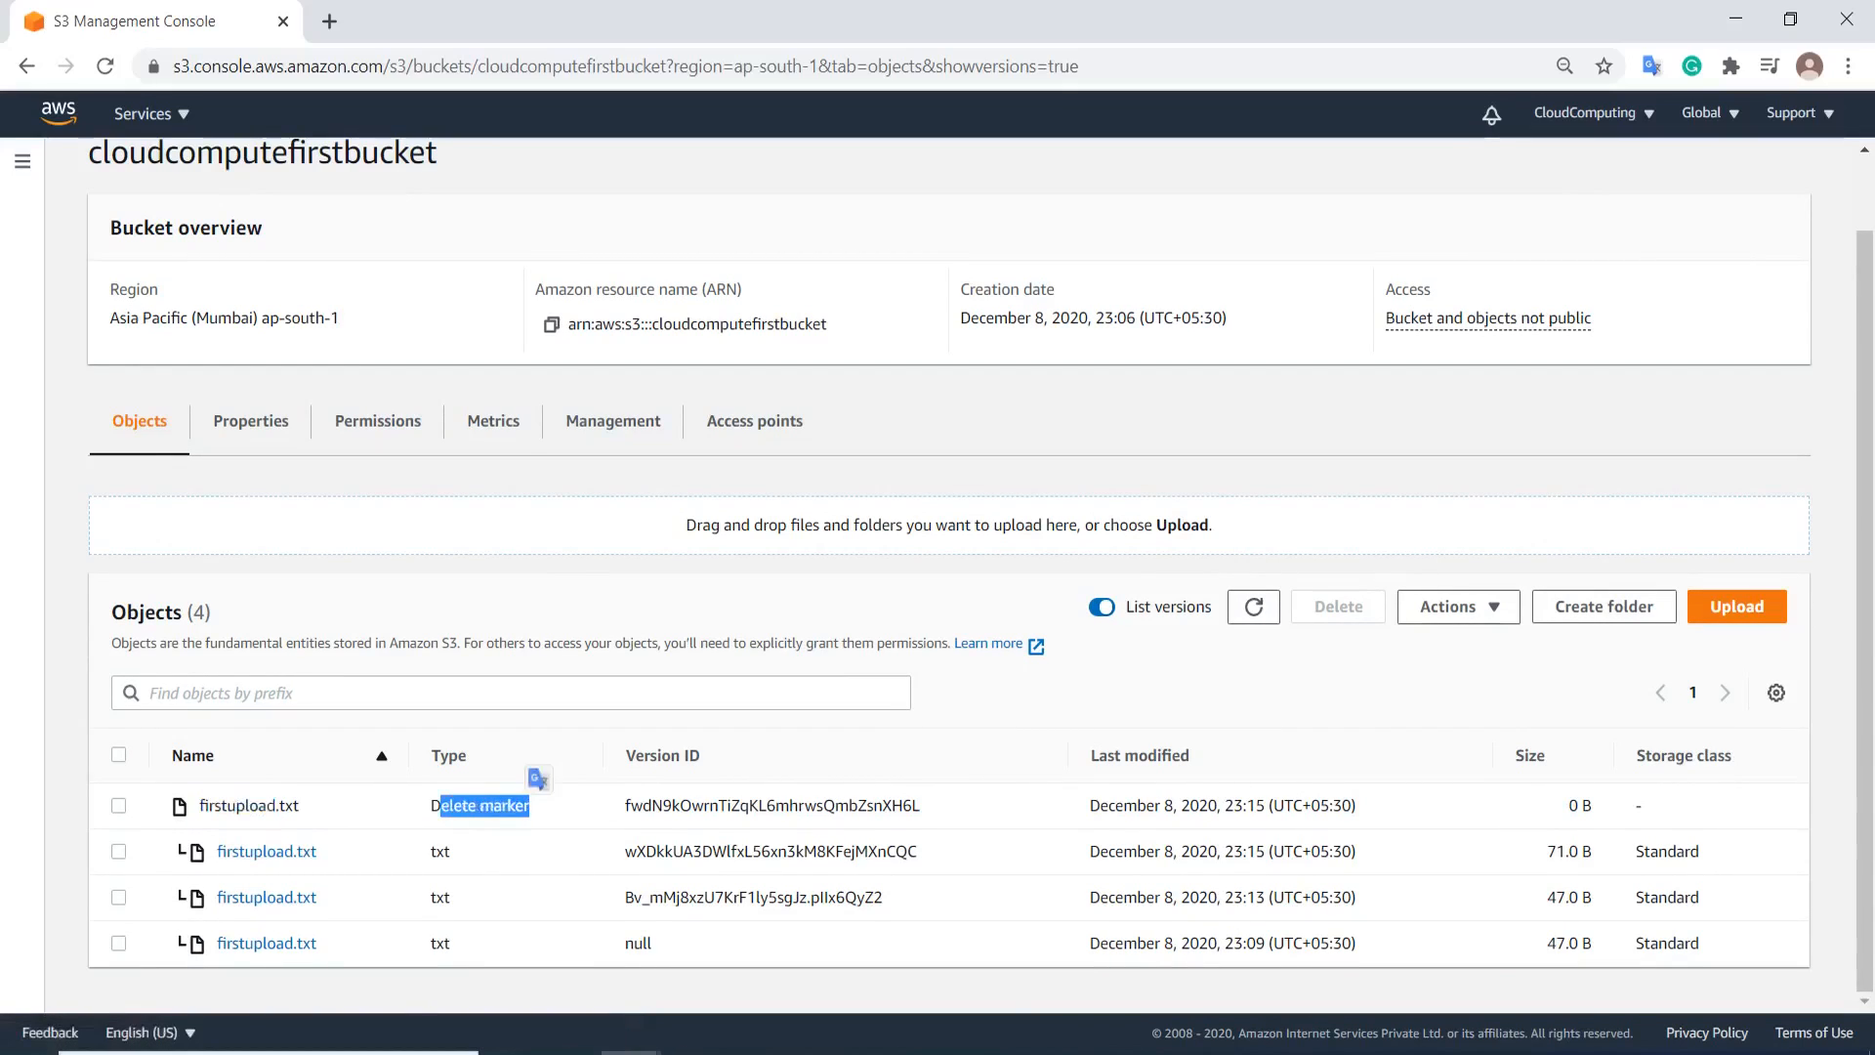
mouse_move(873, 1053)
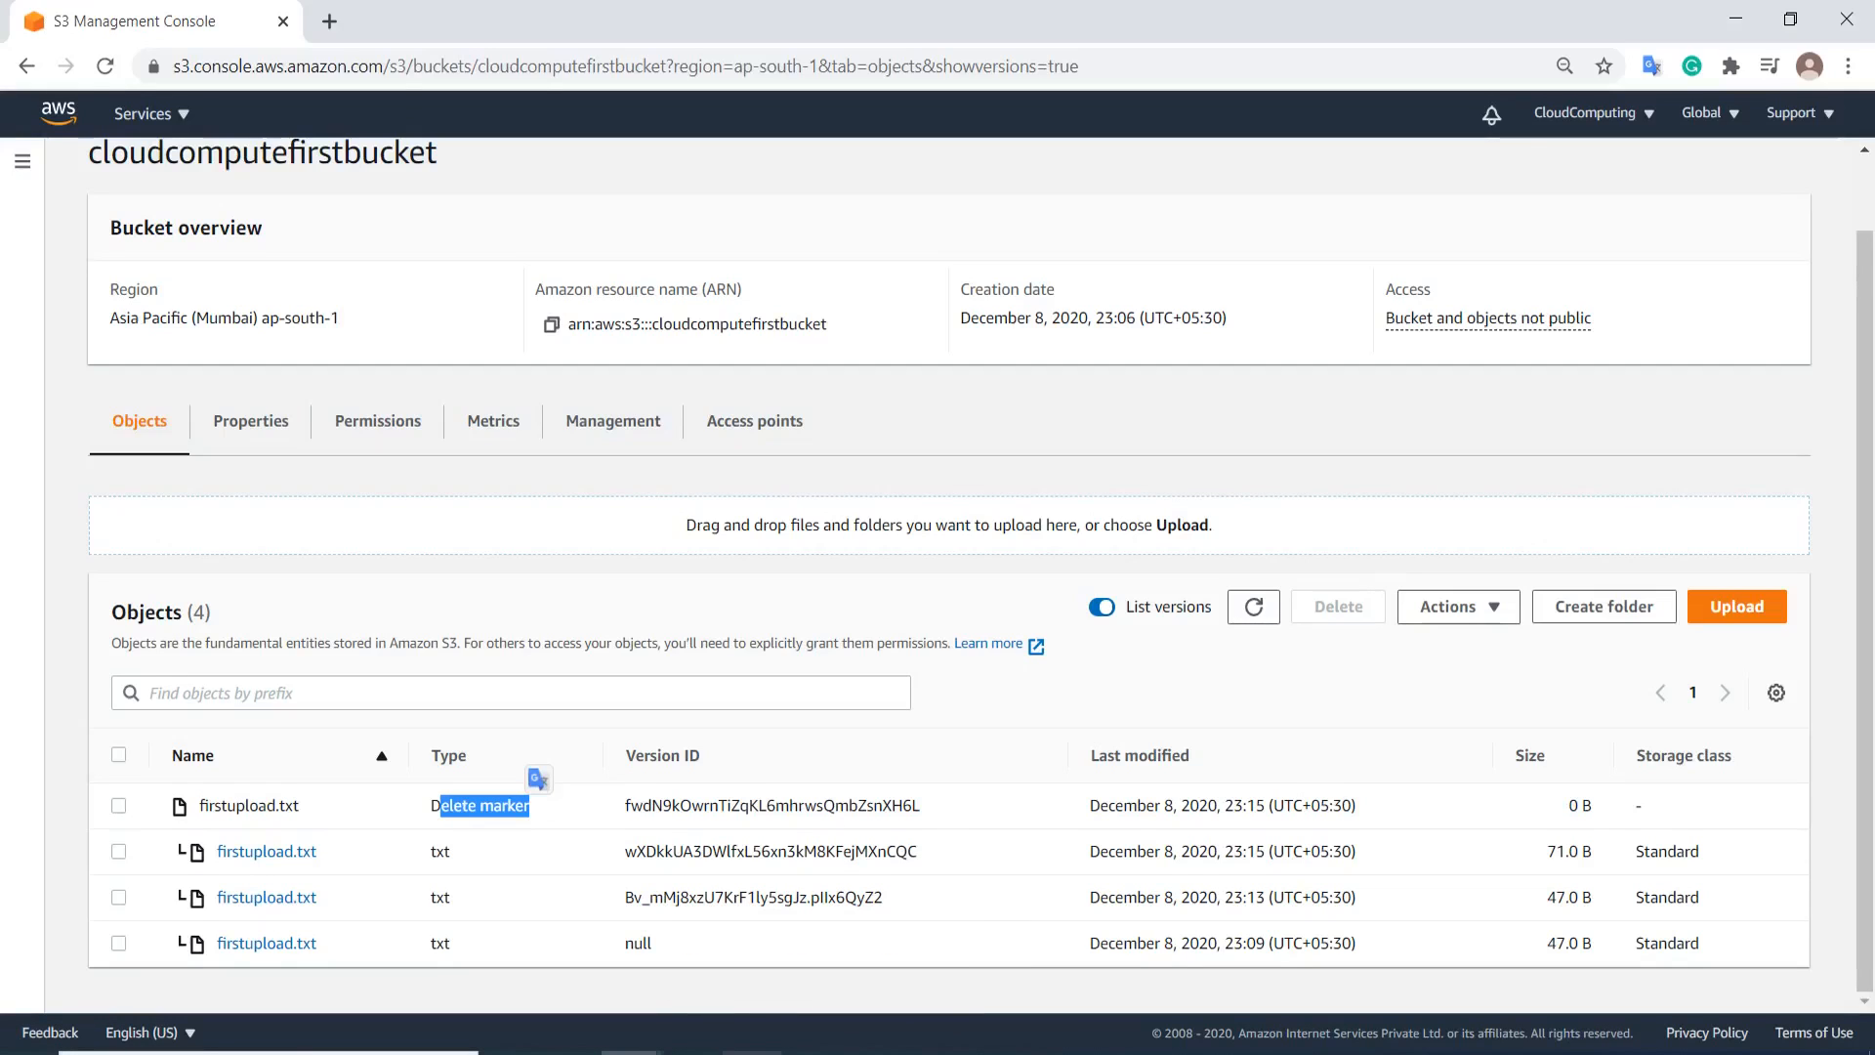
mouse_move(752, 1053)
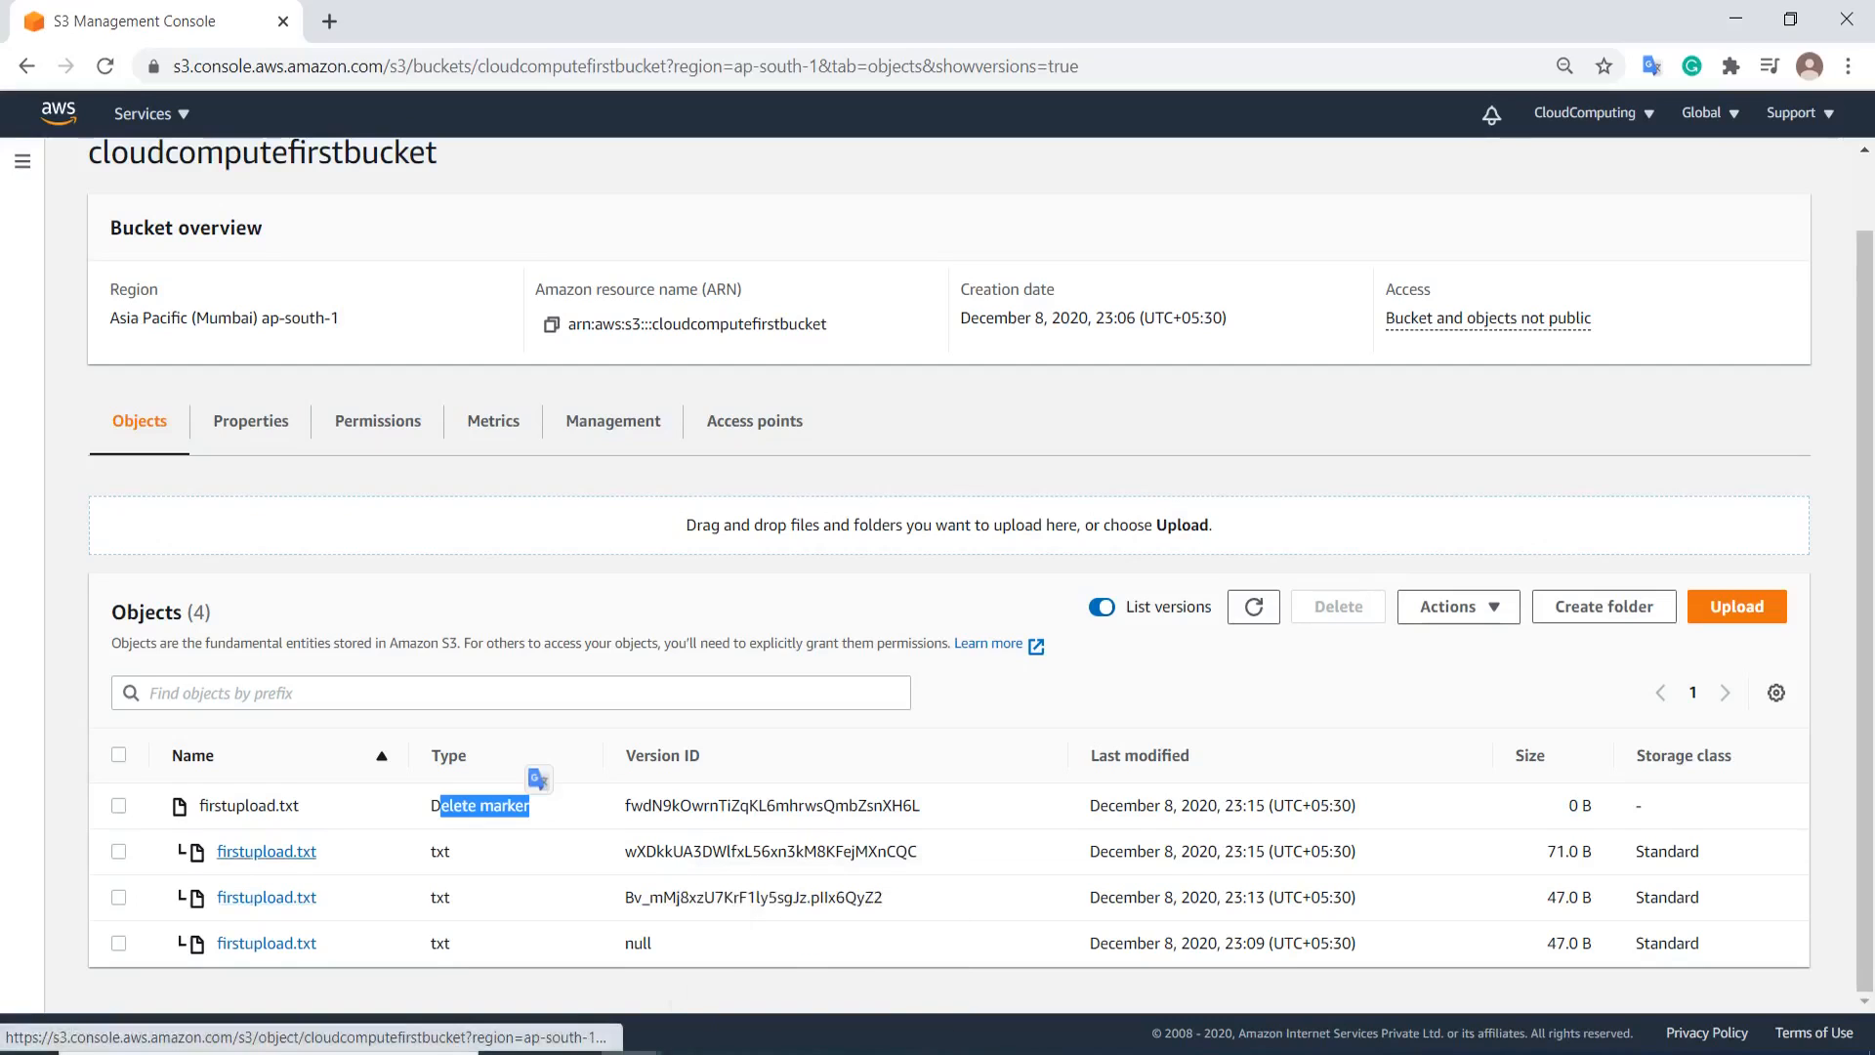
- View the file content of the 71.0 B version of firstupload.txt and return to the bucket's object list
click(266, 851)
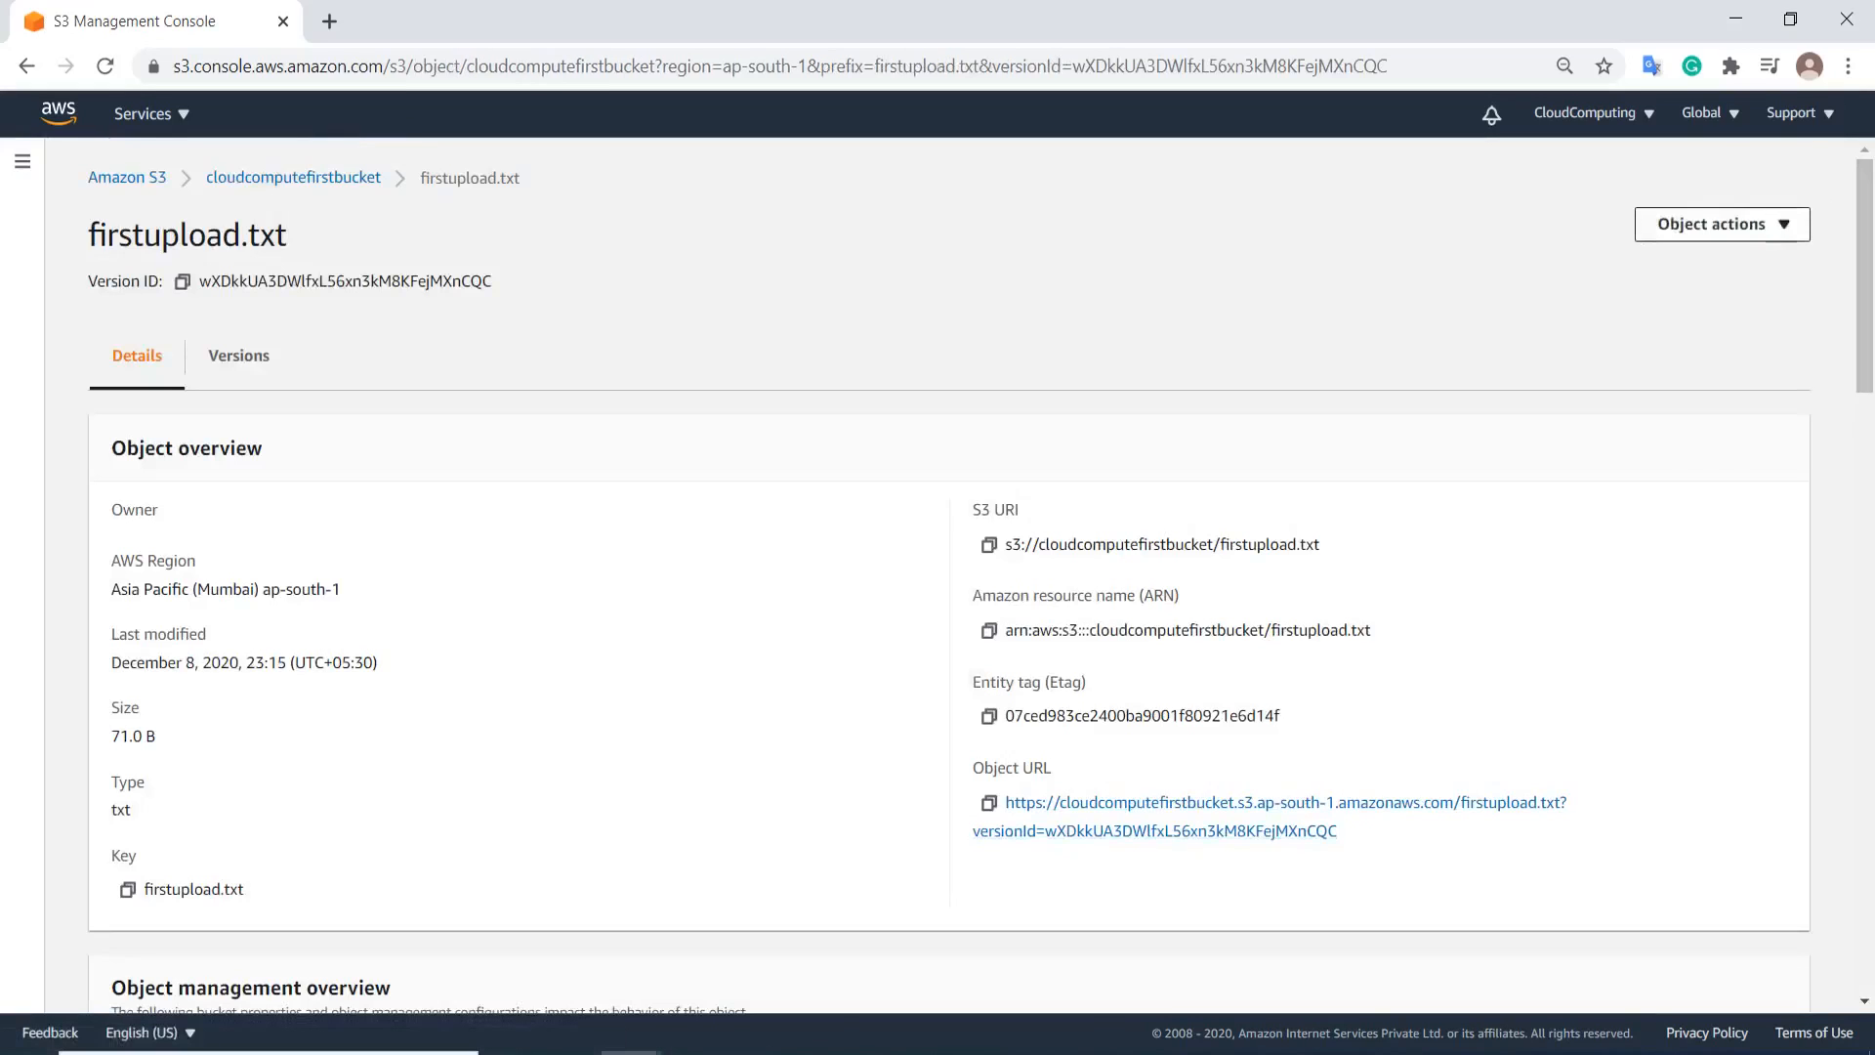
click(1711, 224)
click(1608, 259)
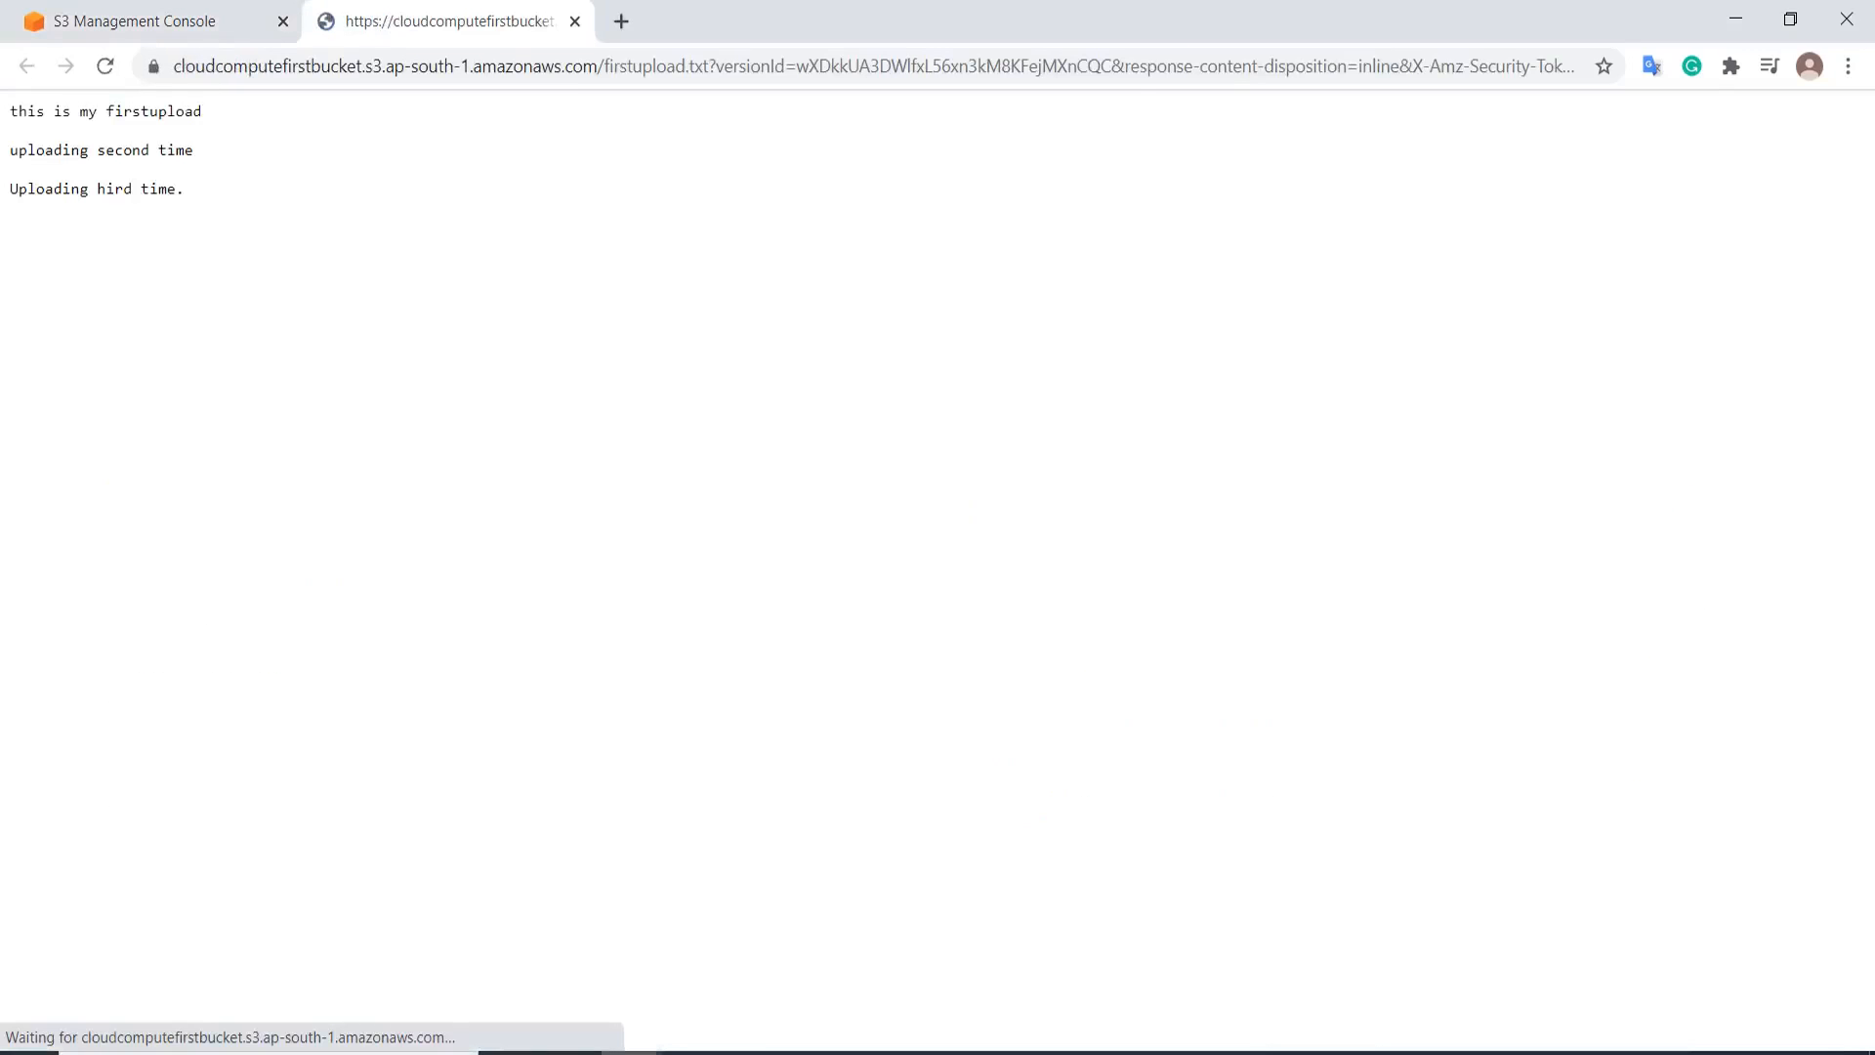
click(575, 21)
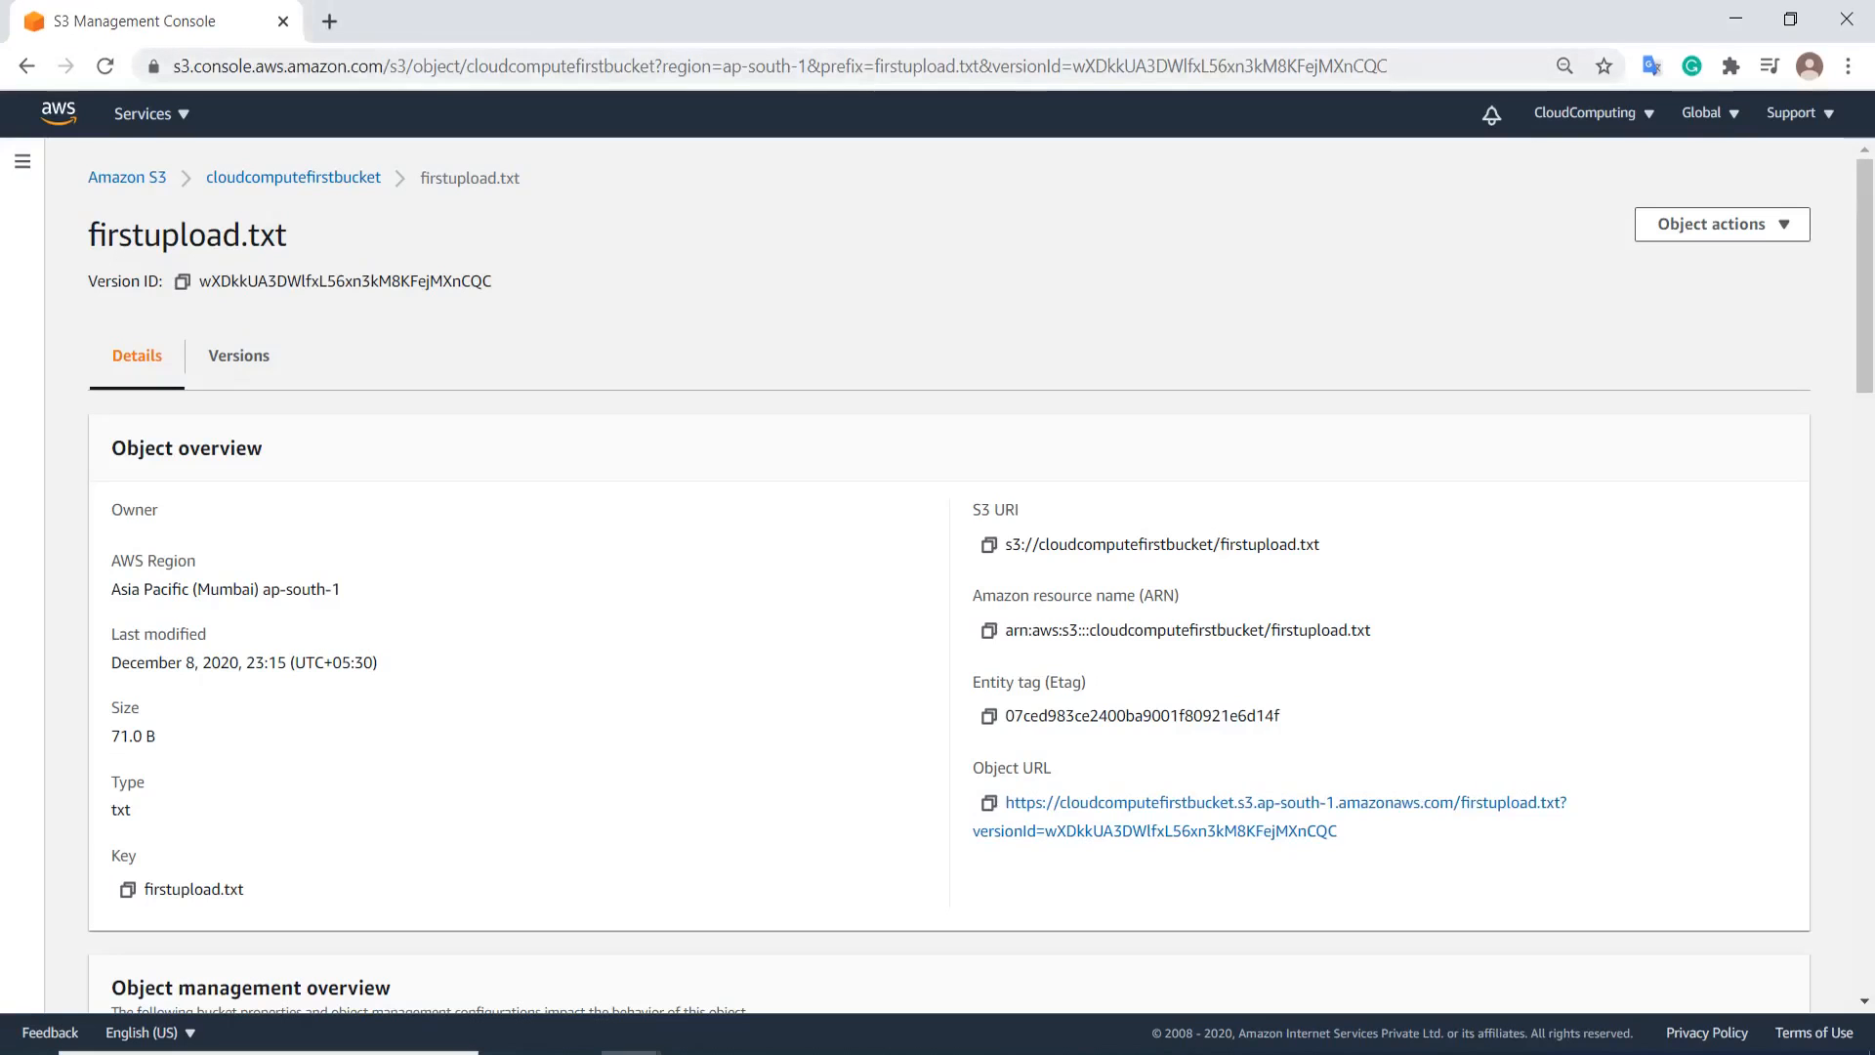
click(293, 176)
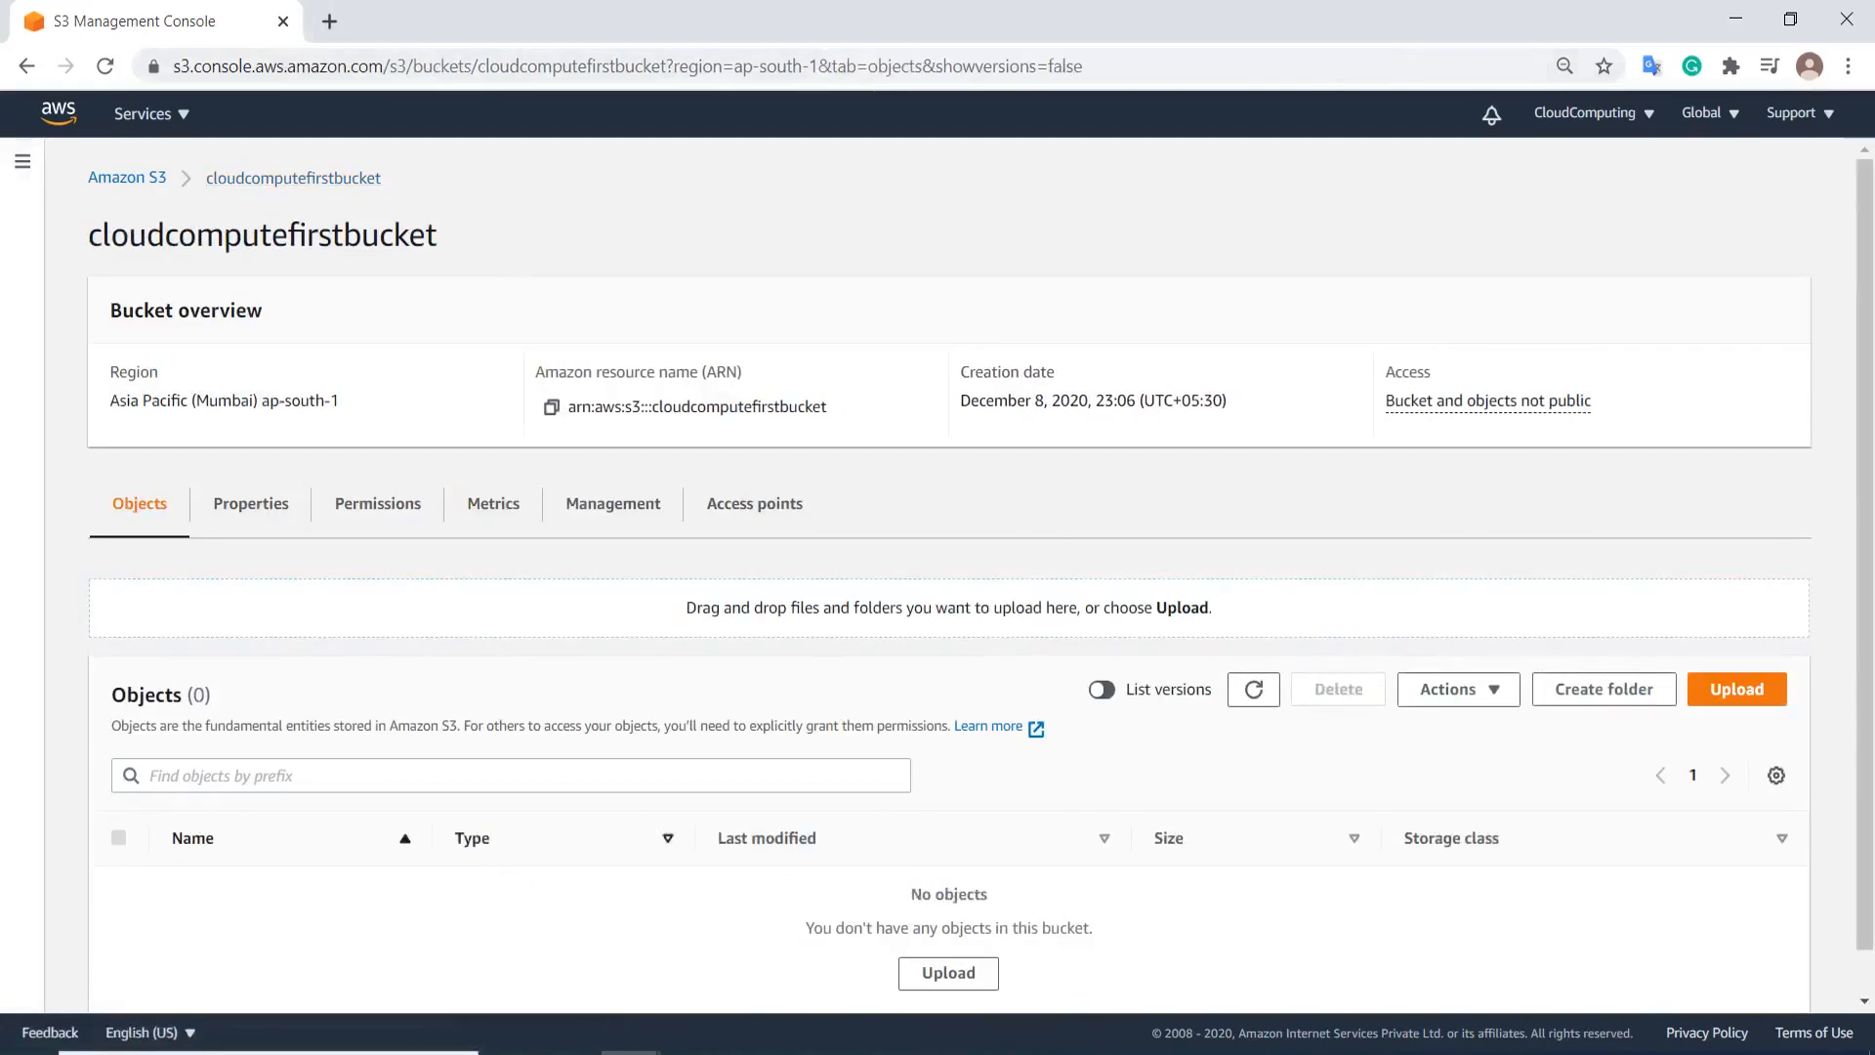
- List the object versions and permanently delete the firstupload.txt delete marker, confirming with "permanently delete", and exit the deletion status
click(1101, 690)
click(1102, 690)
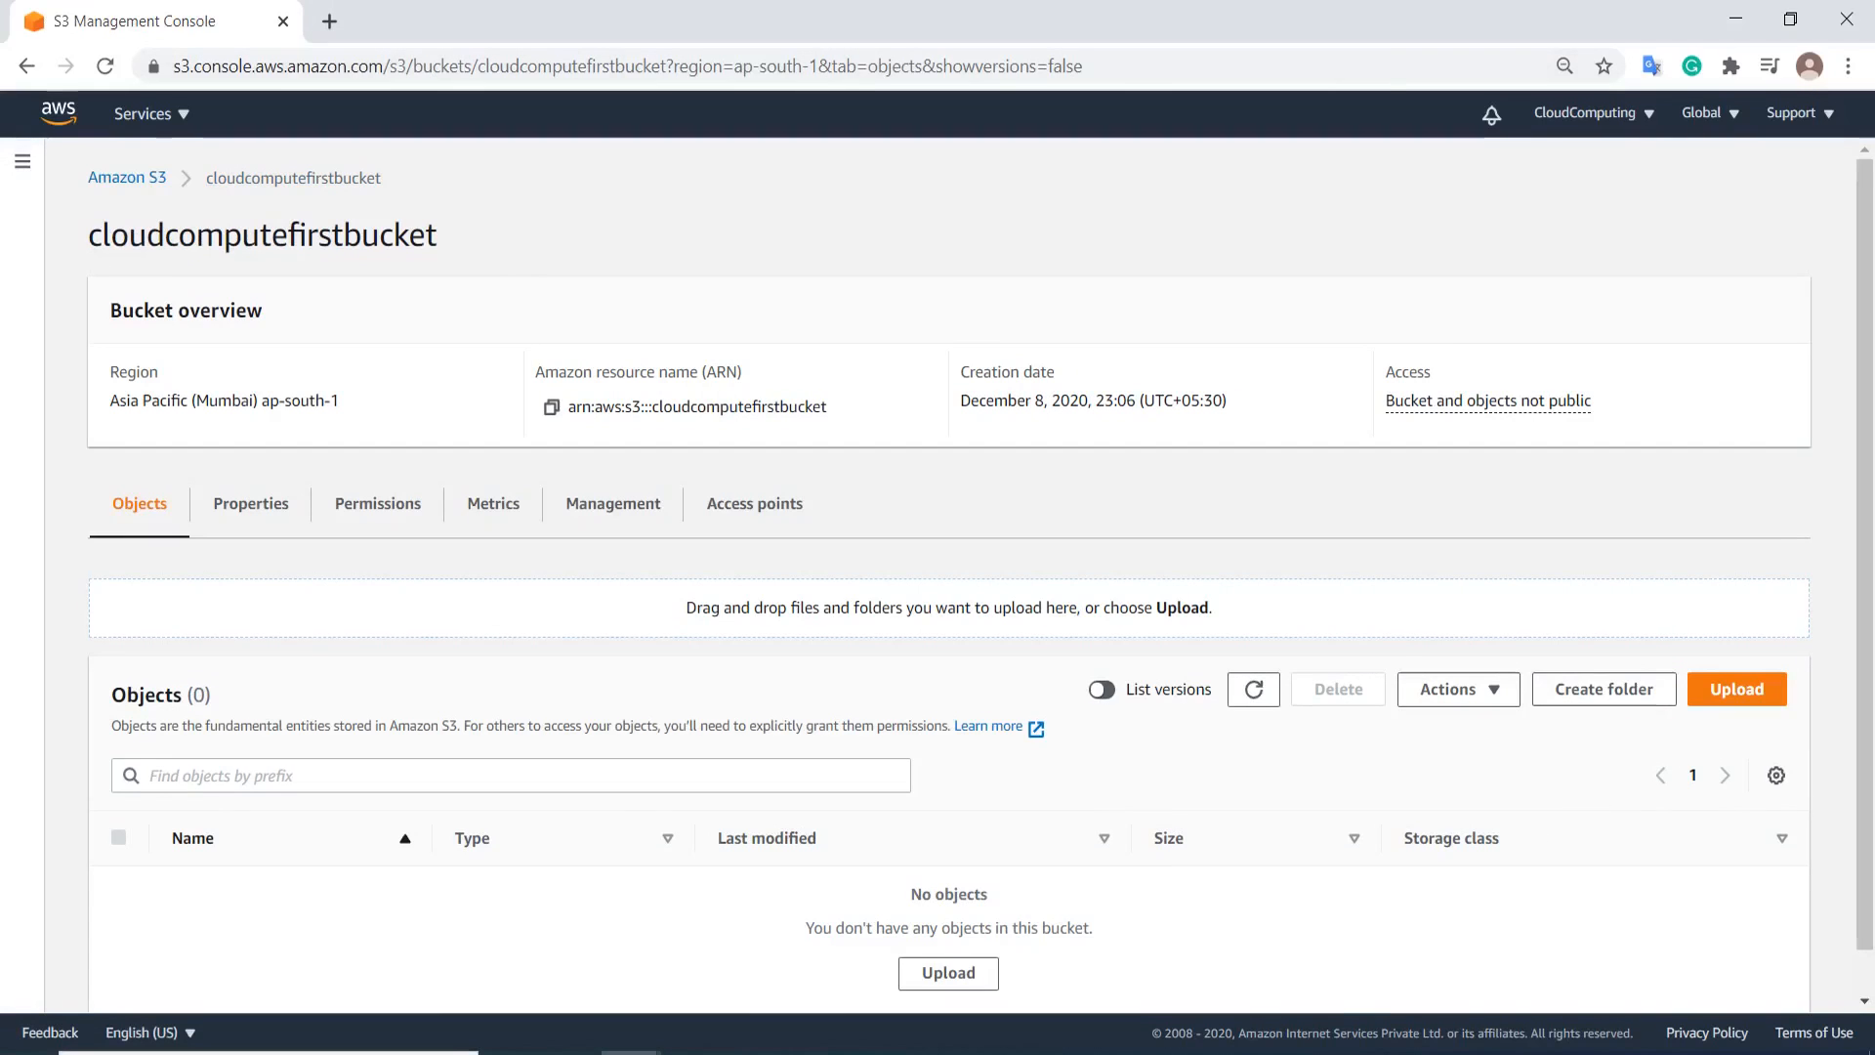
click(1101, 689)
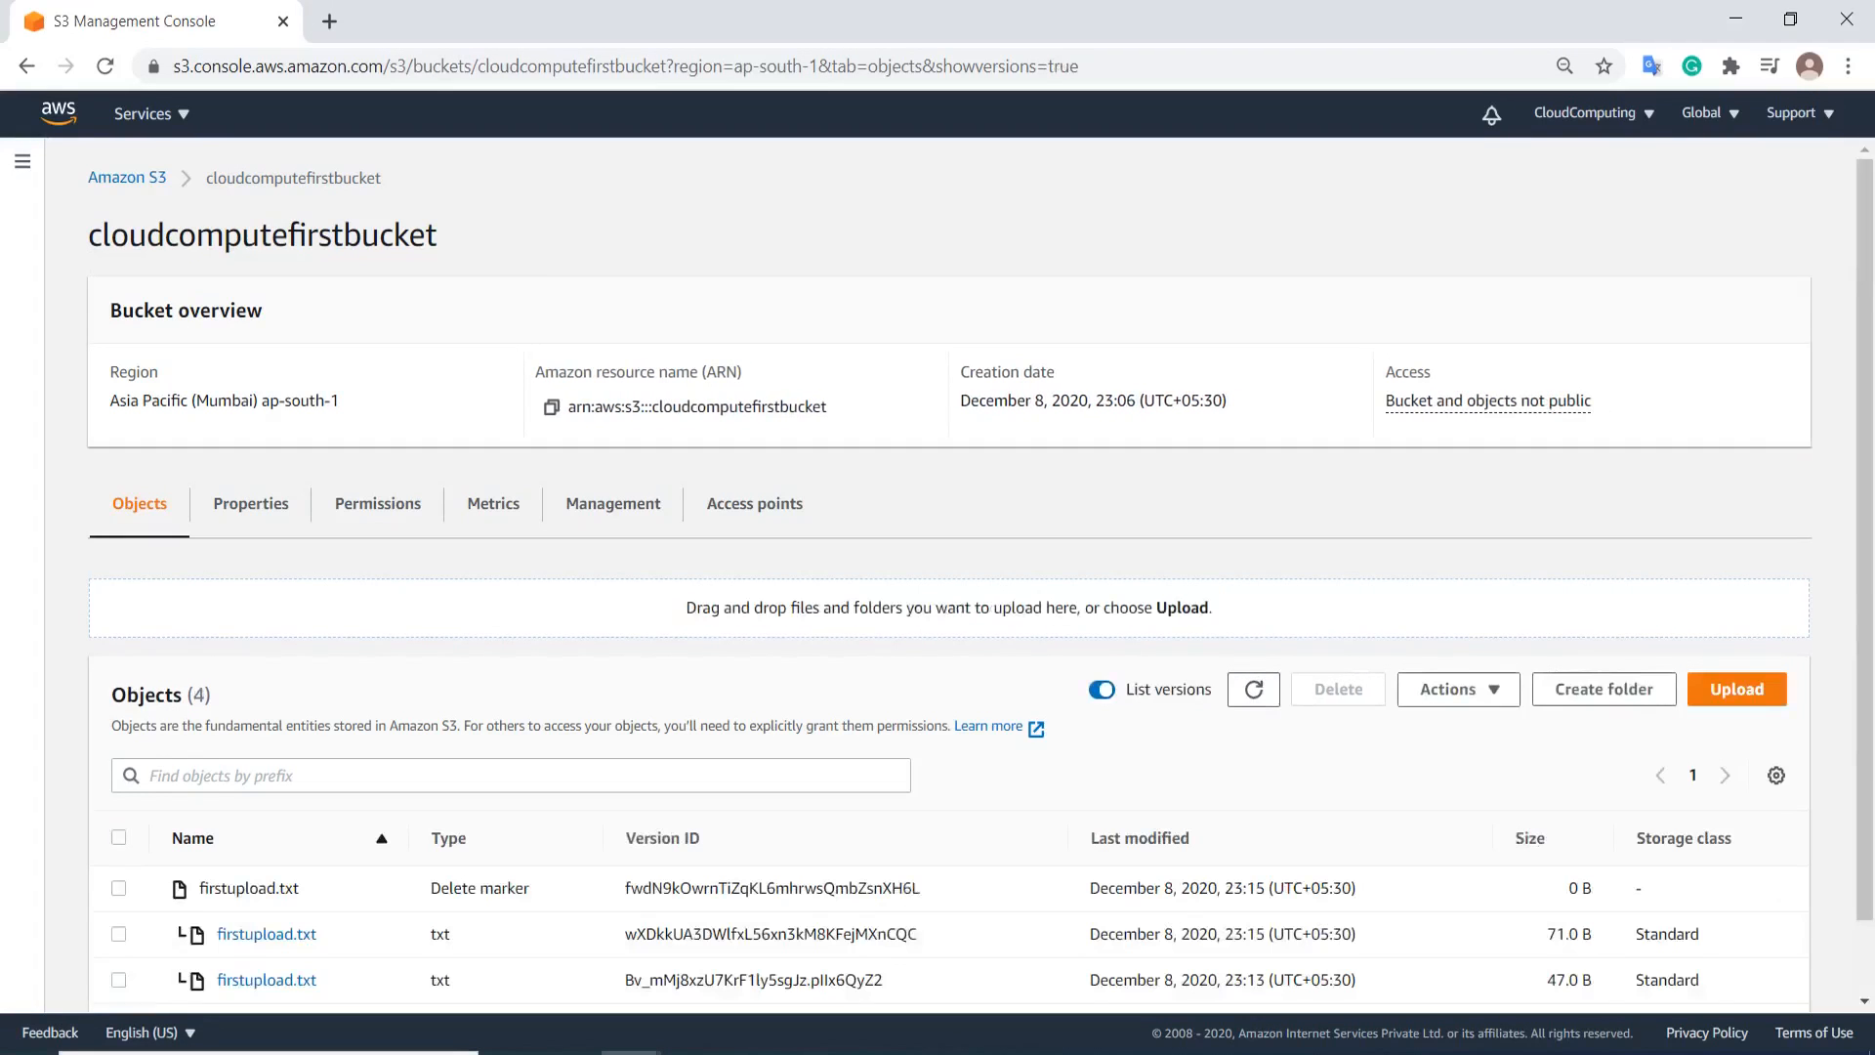
click(119, 888)
click(1338, 689)
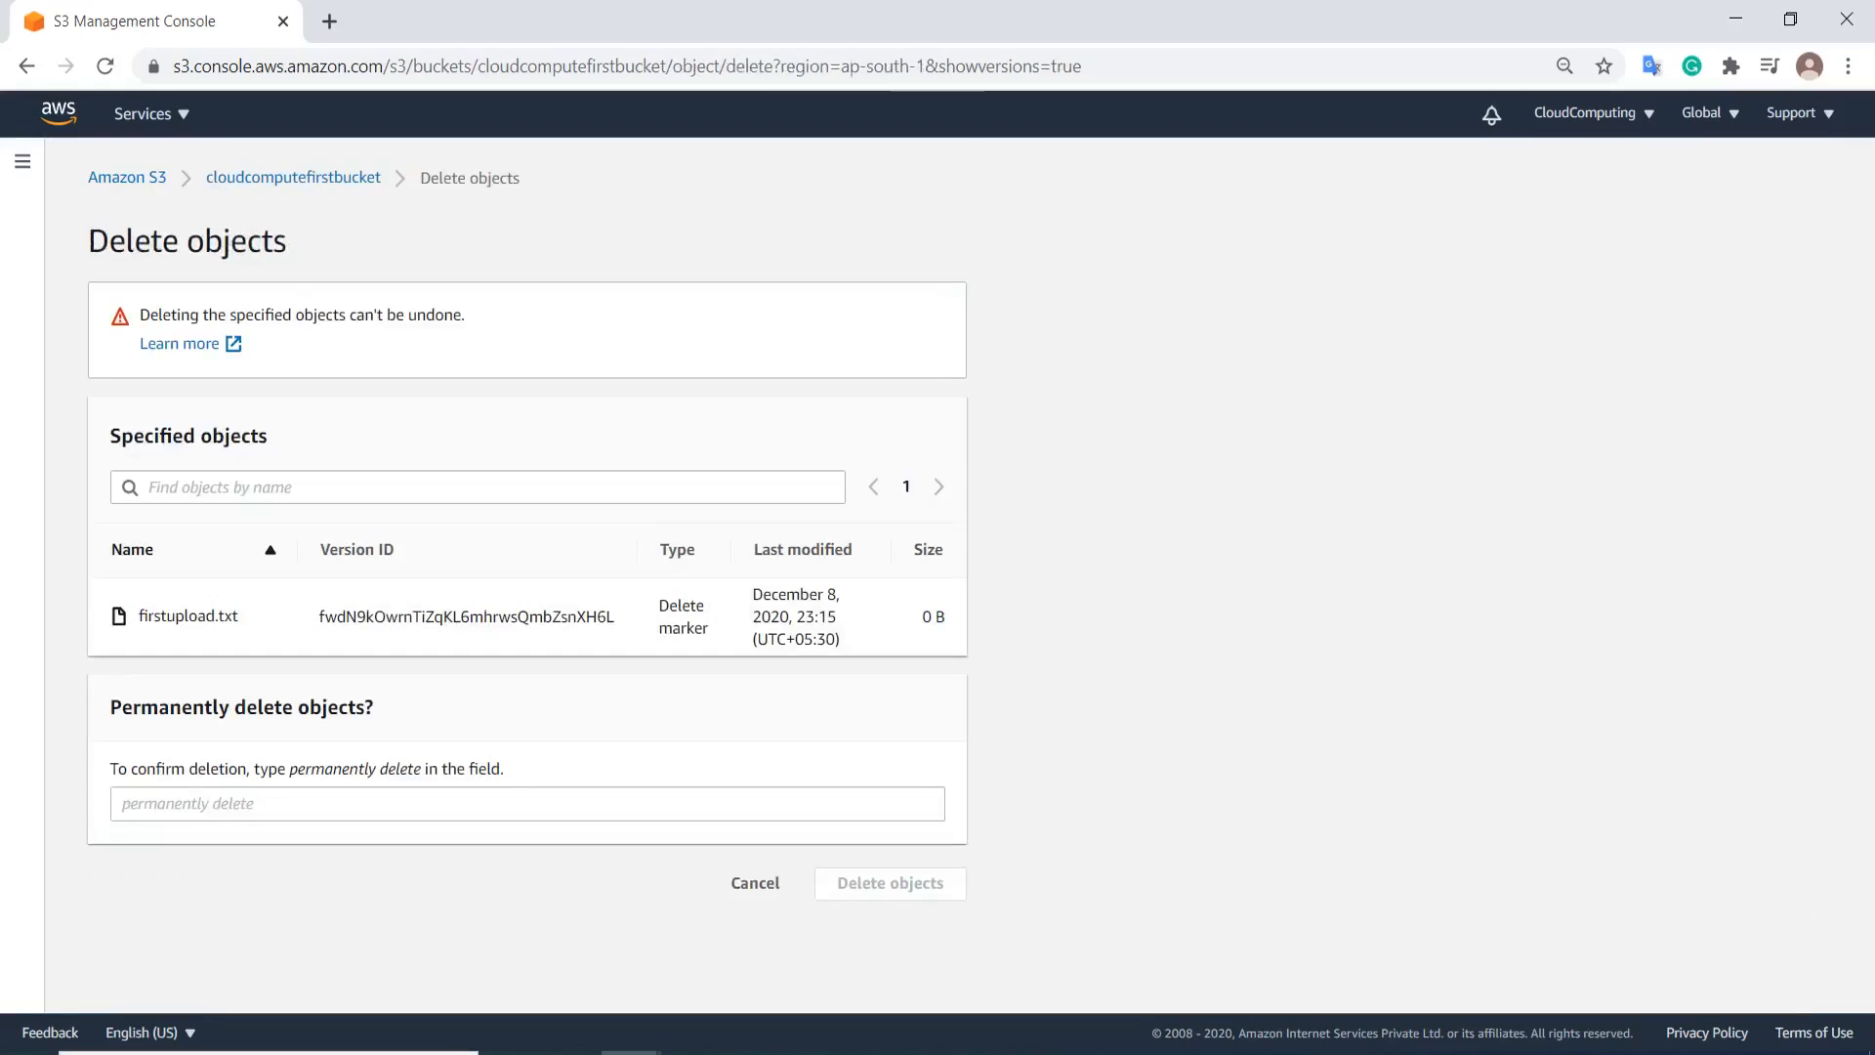
drag(289, 768, 422, 770)
key(ctrl+c)
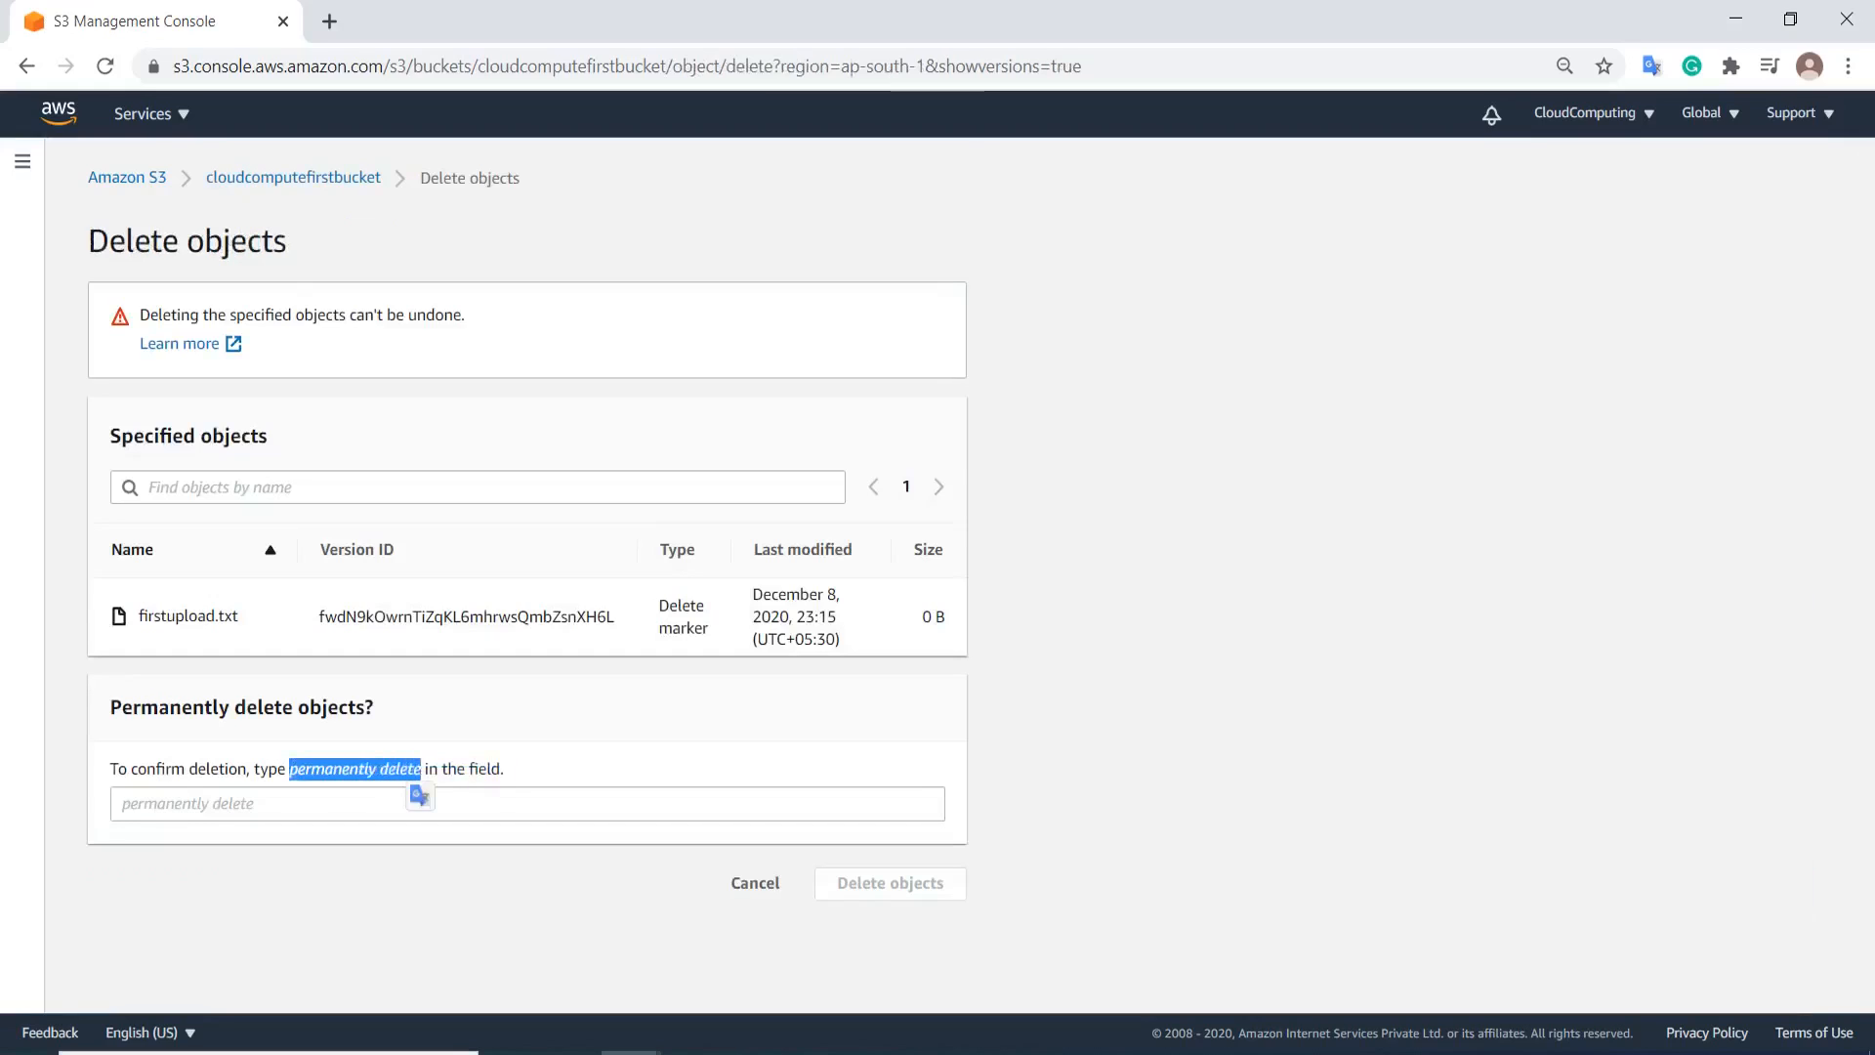
click(390, 804)
key(ctrl+v)
click(889, 883)
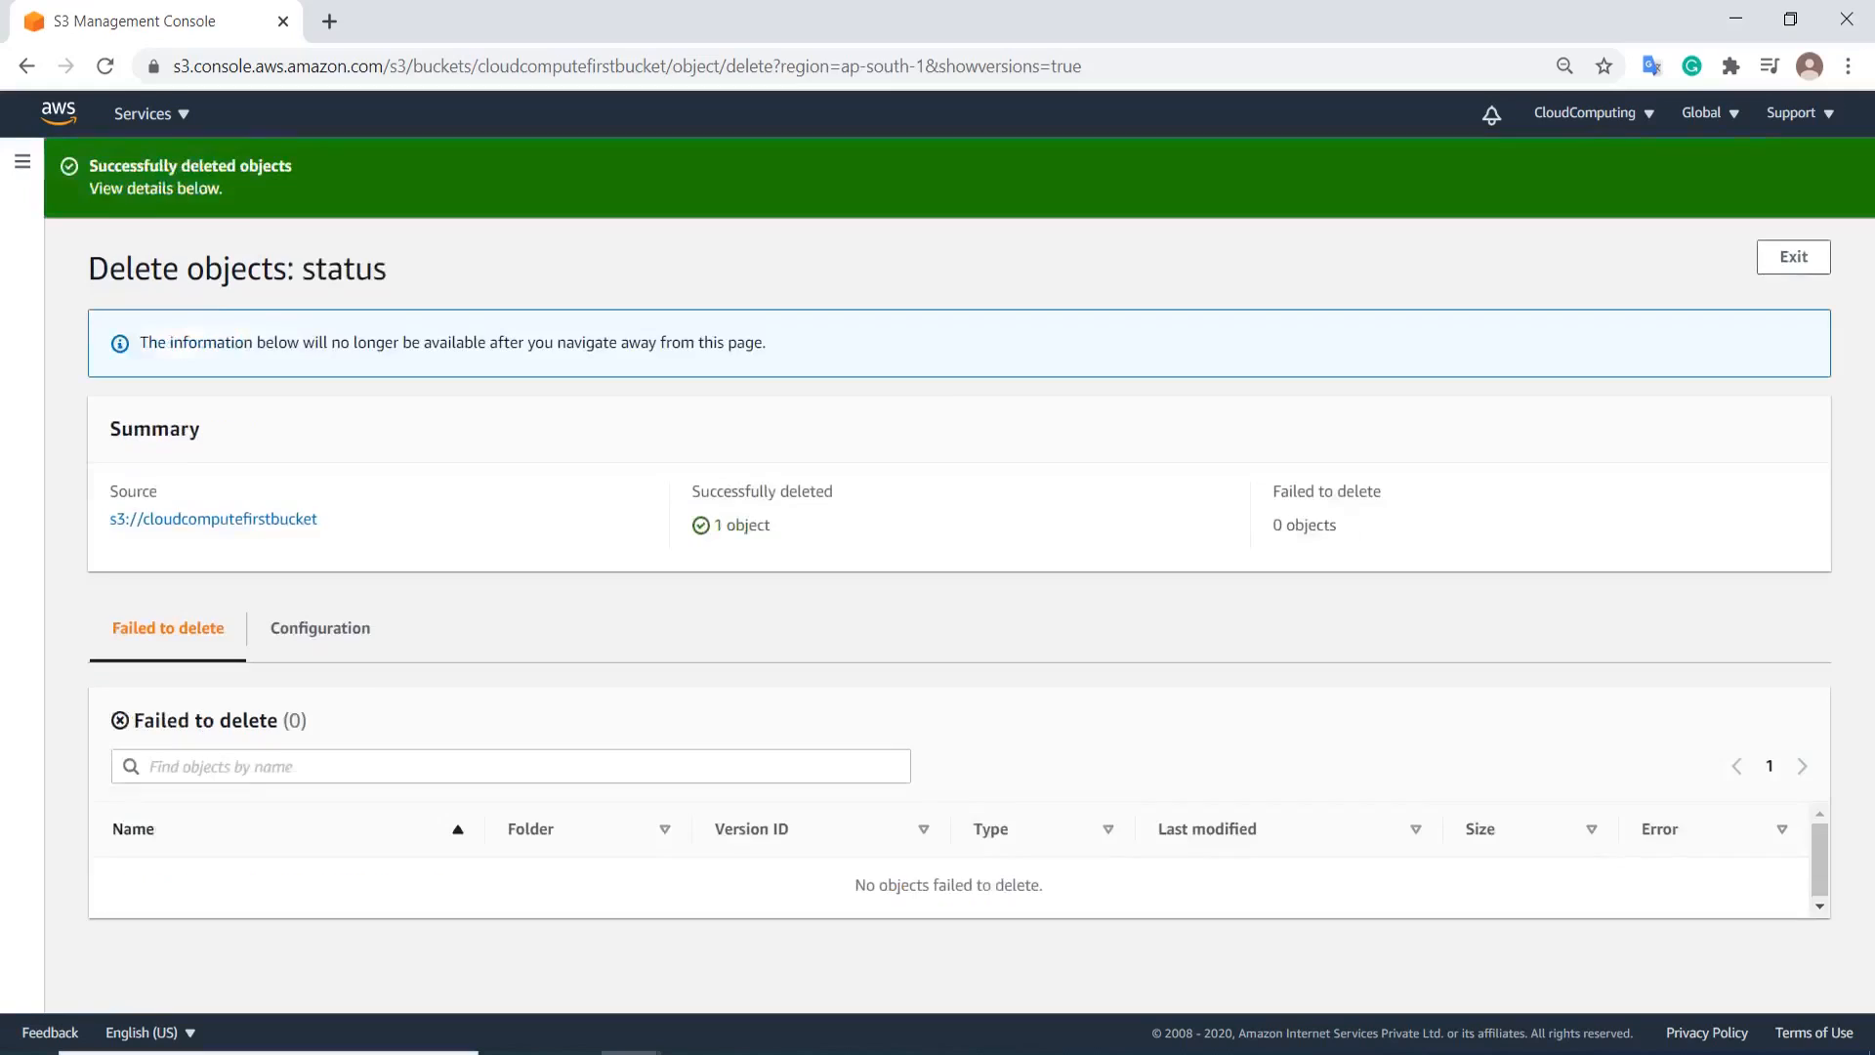
click(1794, 256)
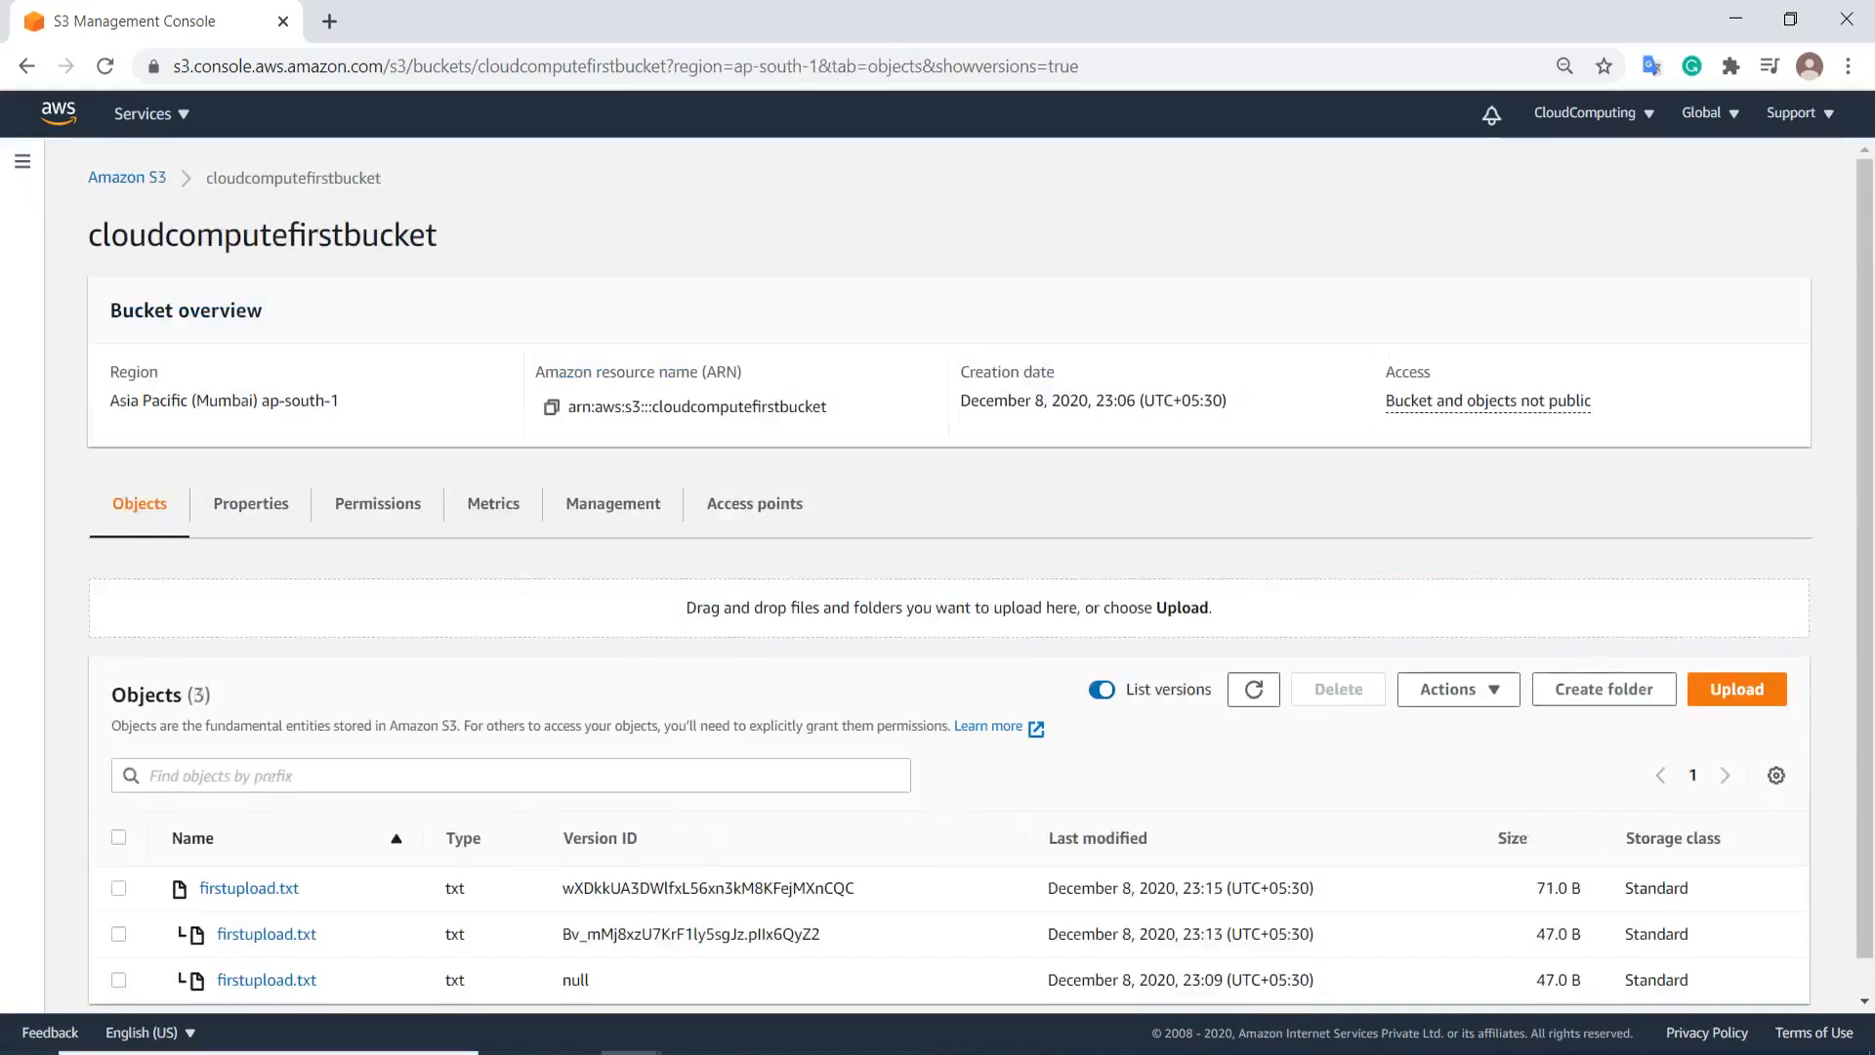
- Hide the object versions, check the details of the restored firstupload.txt, and return to the bucket
scroll(979, 572, down, 1)
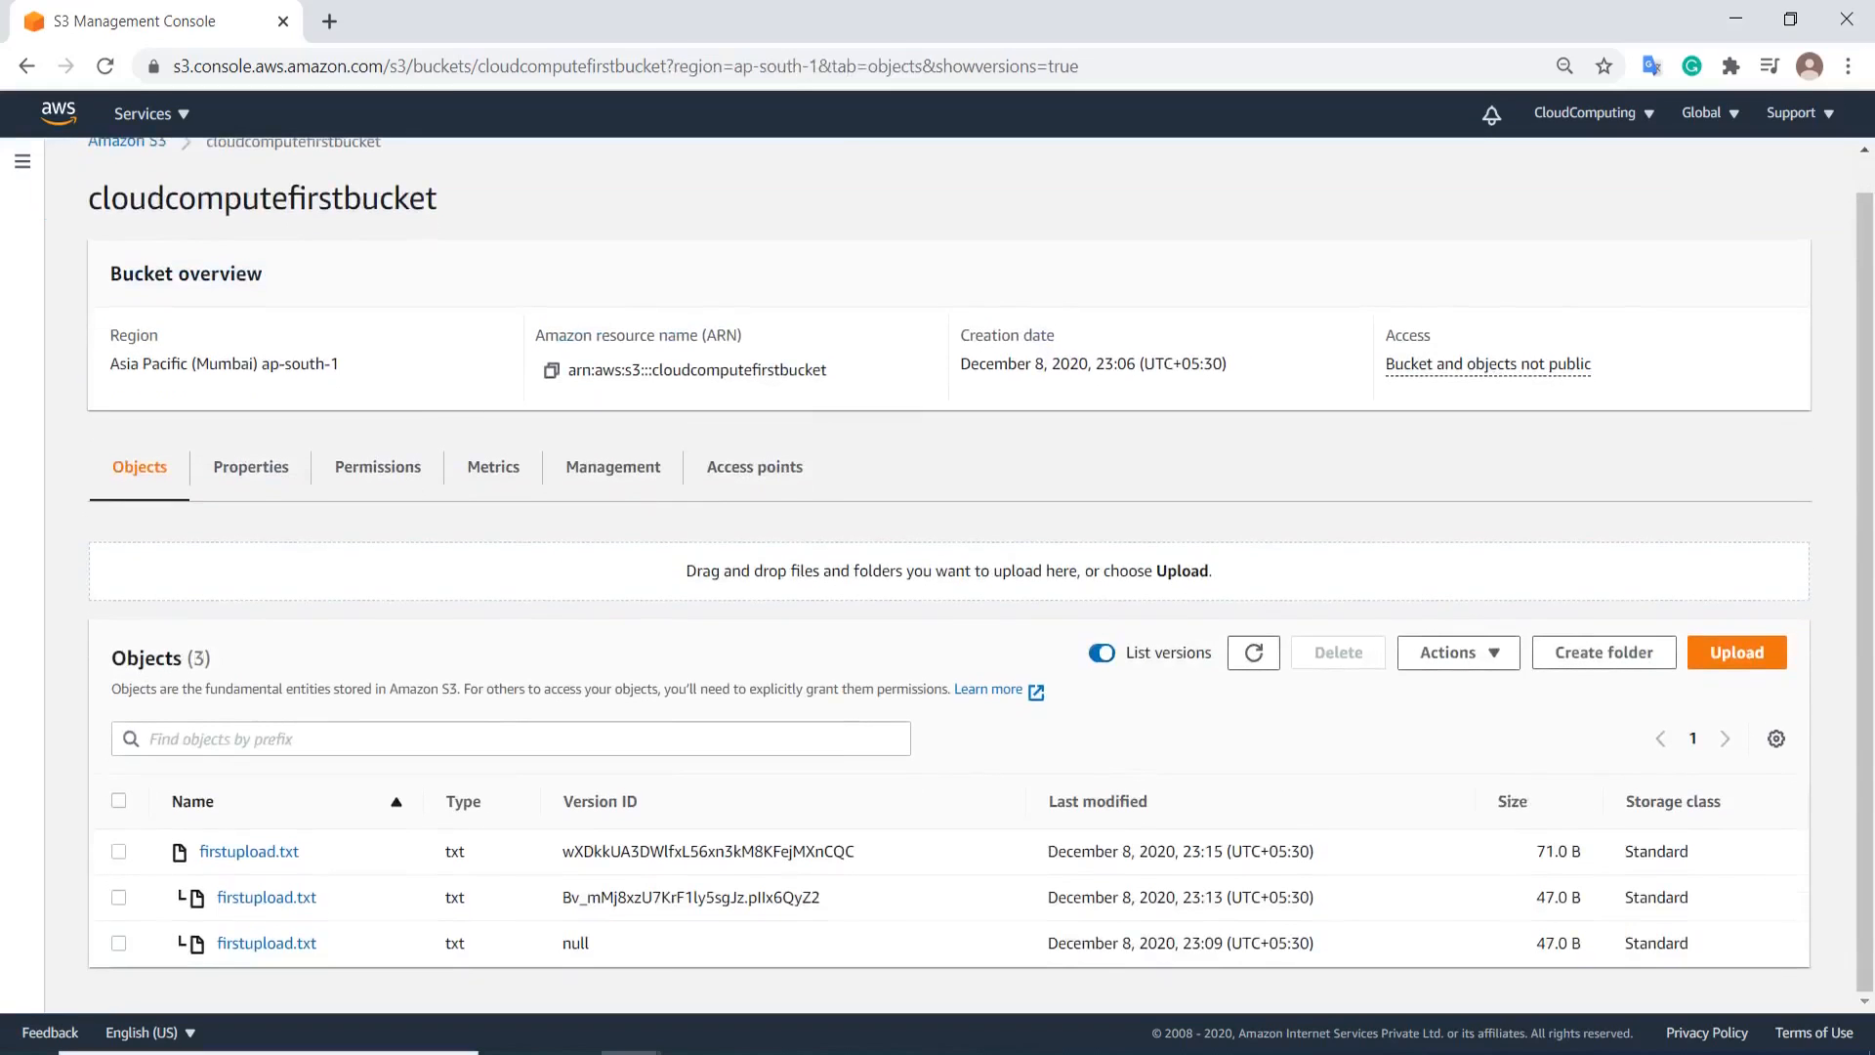
click(1101, 653)
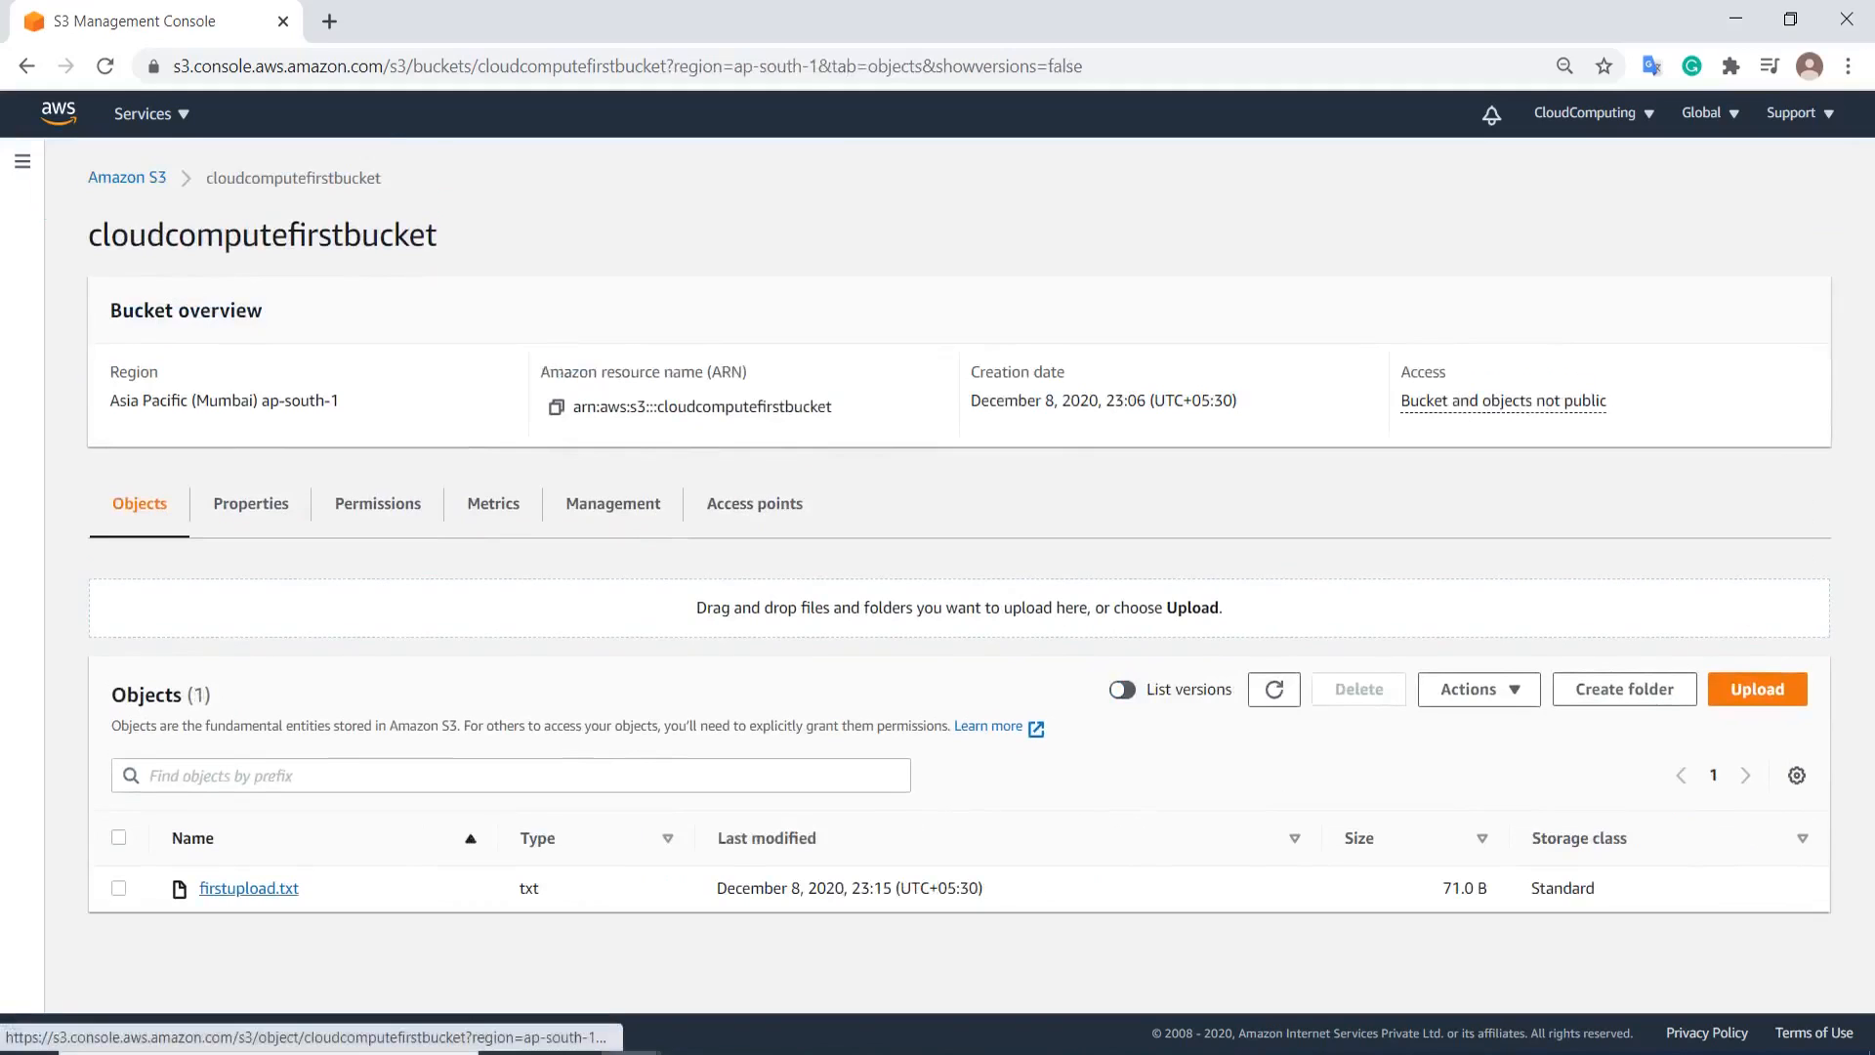
click(249, 888)
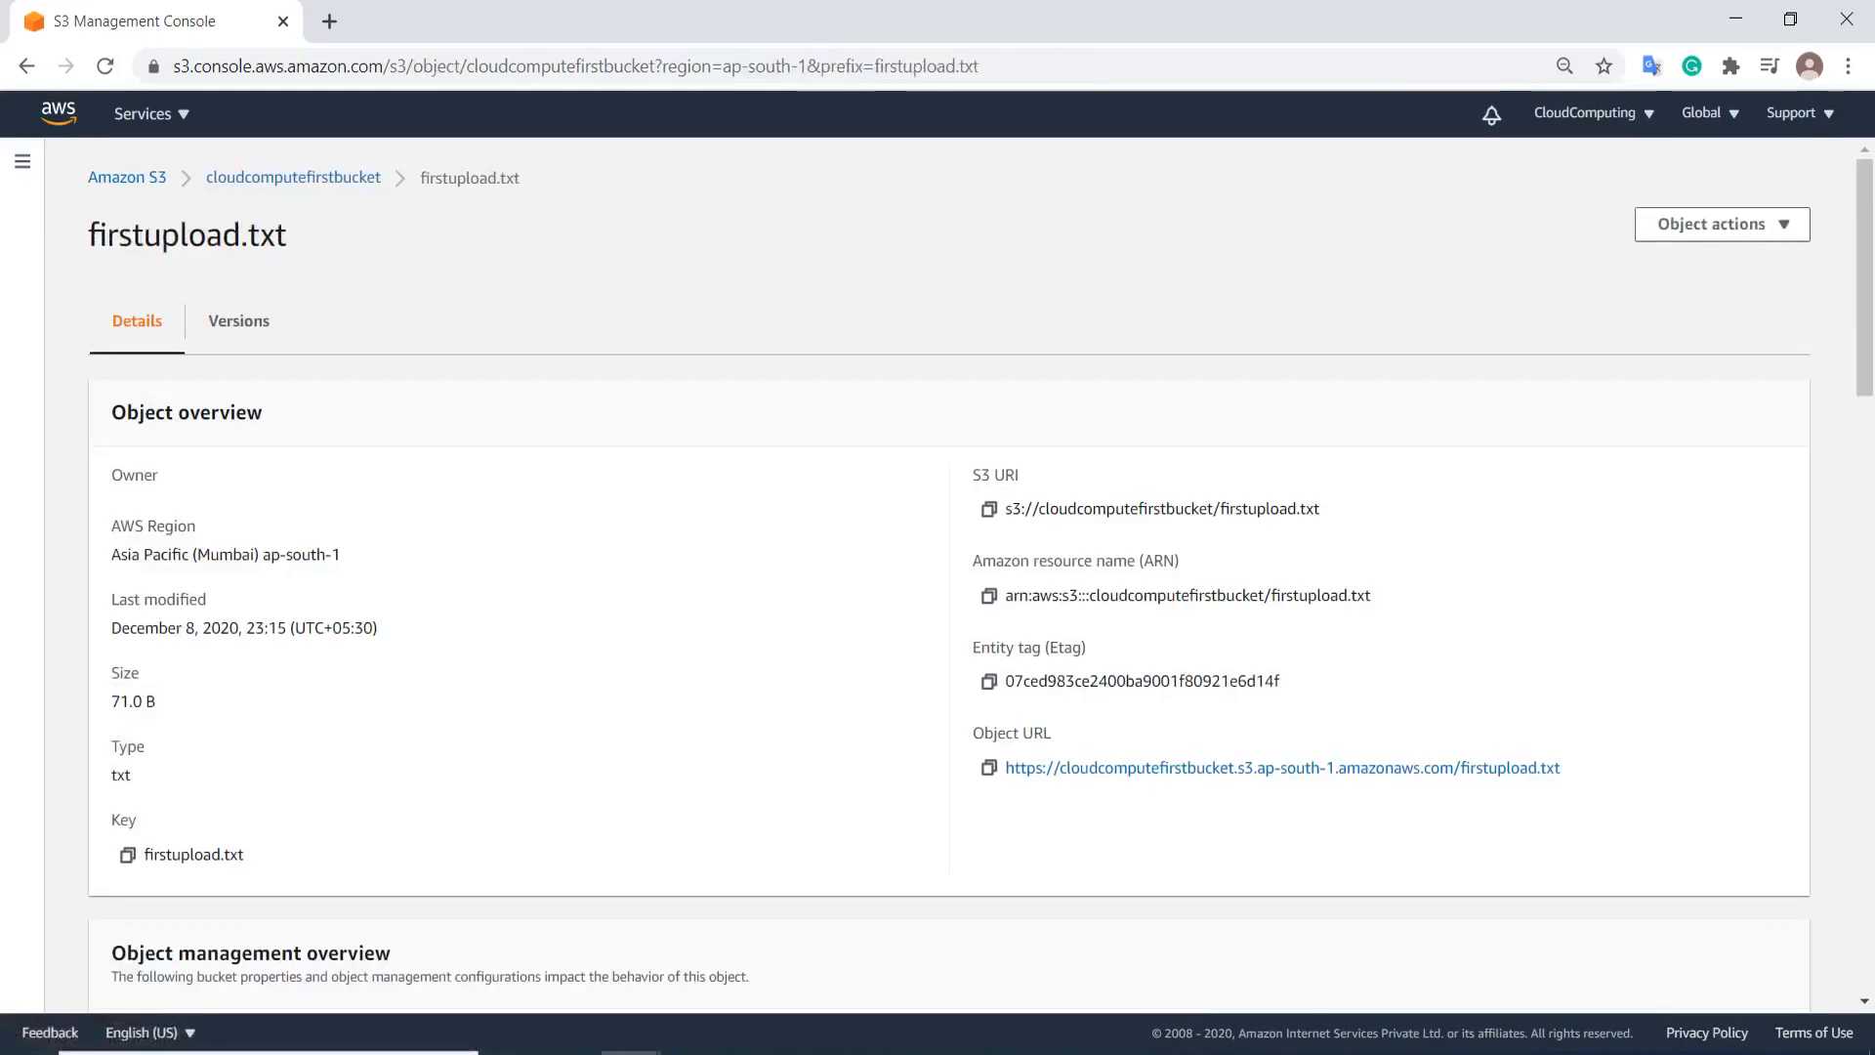
click(293, 176)
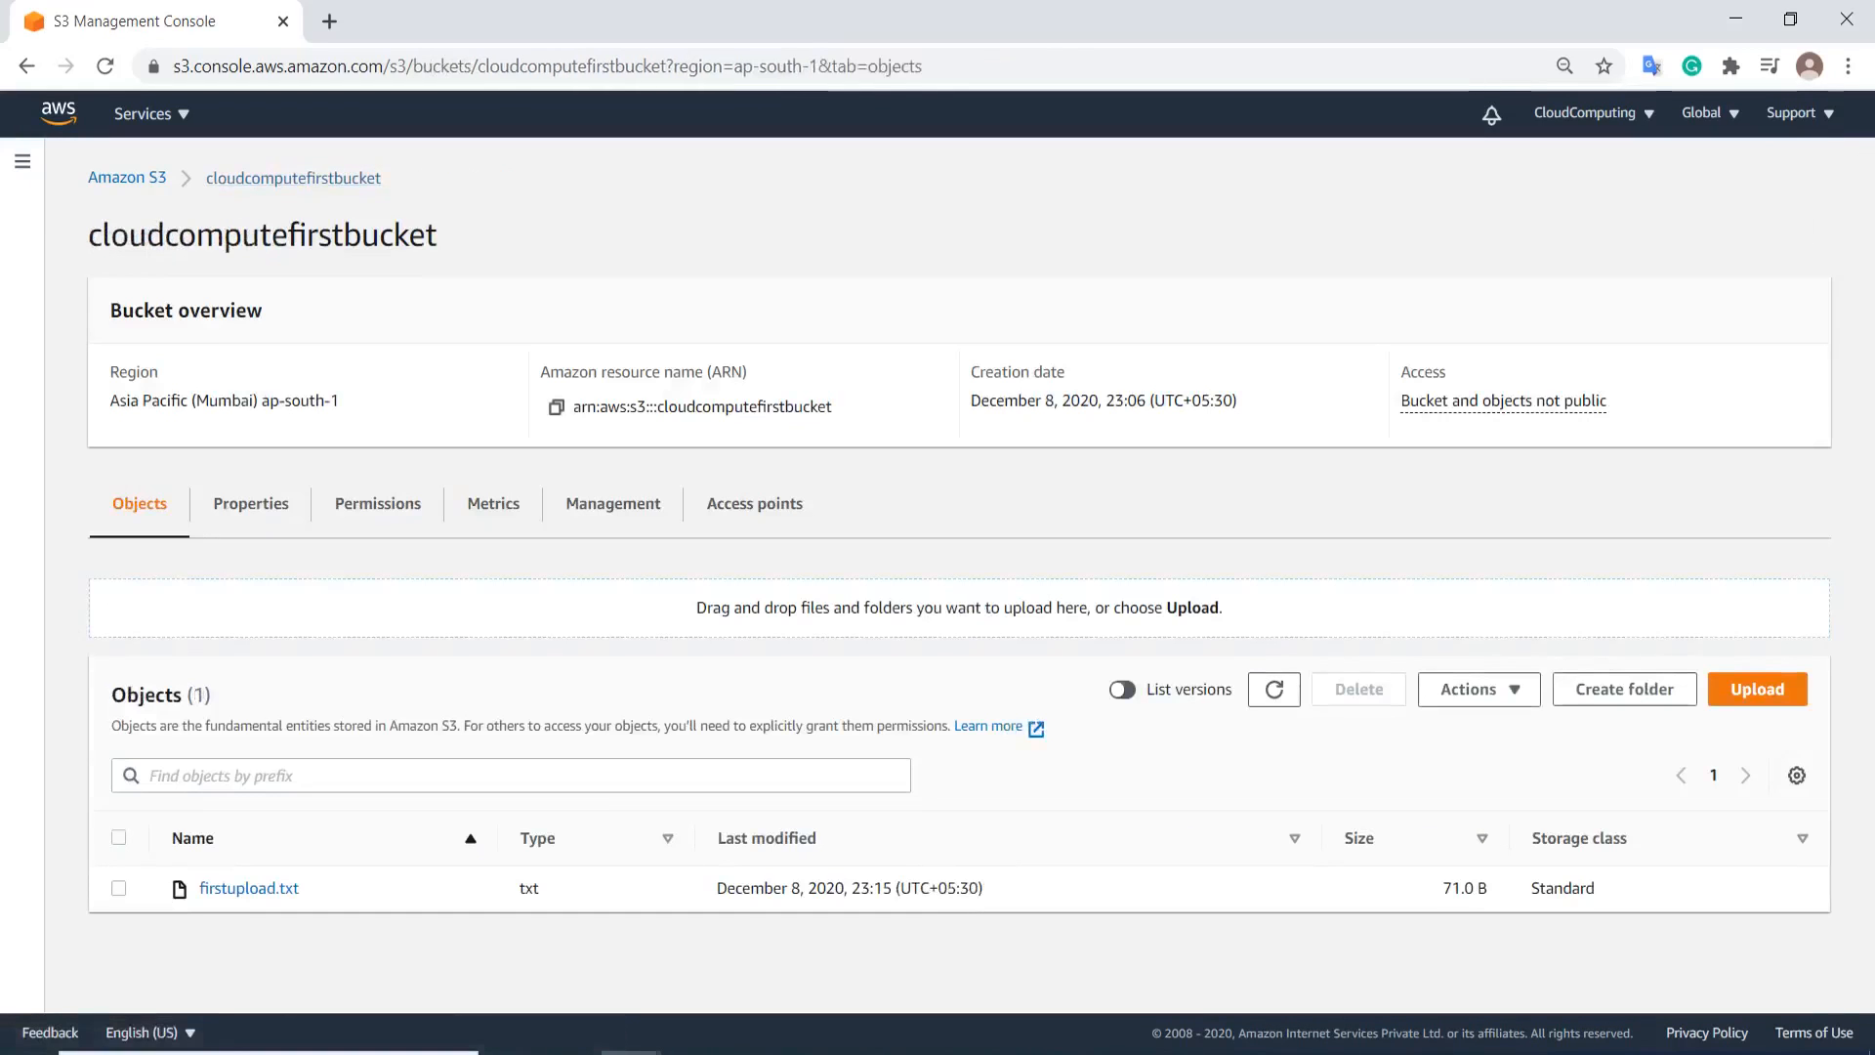
- Permanently delete all listed versions of firstupload.txt, confirming with "permanently delete", exit the status, and turn the version listing off
click(1123, 690)
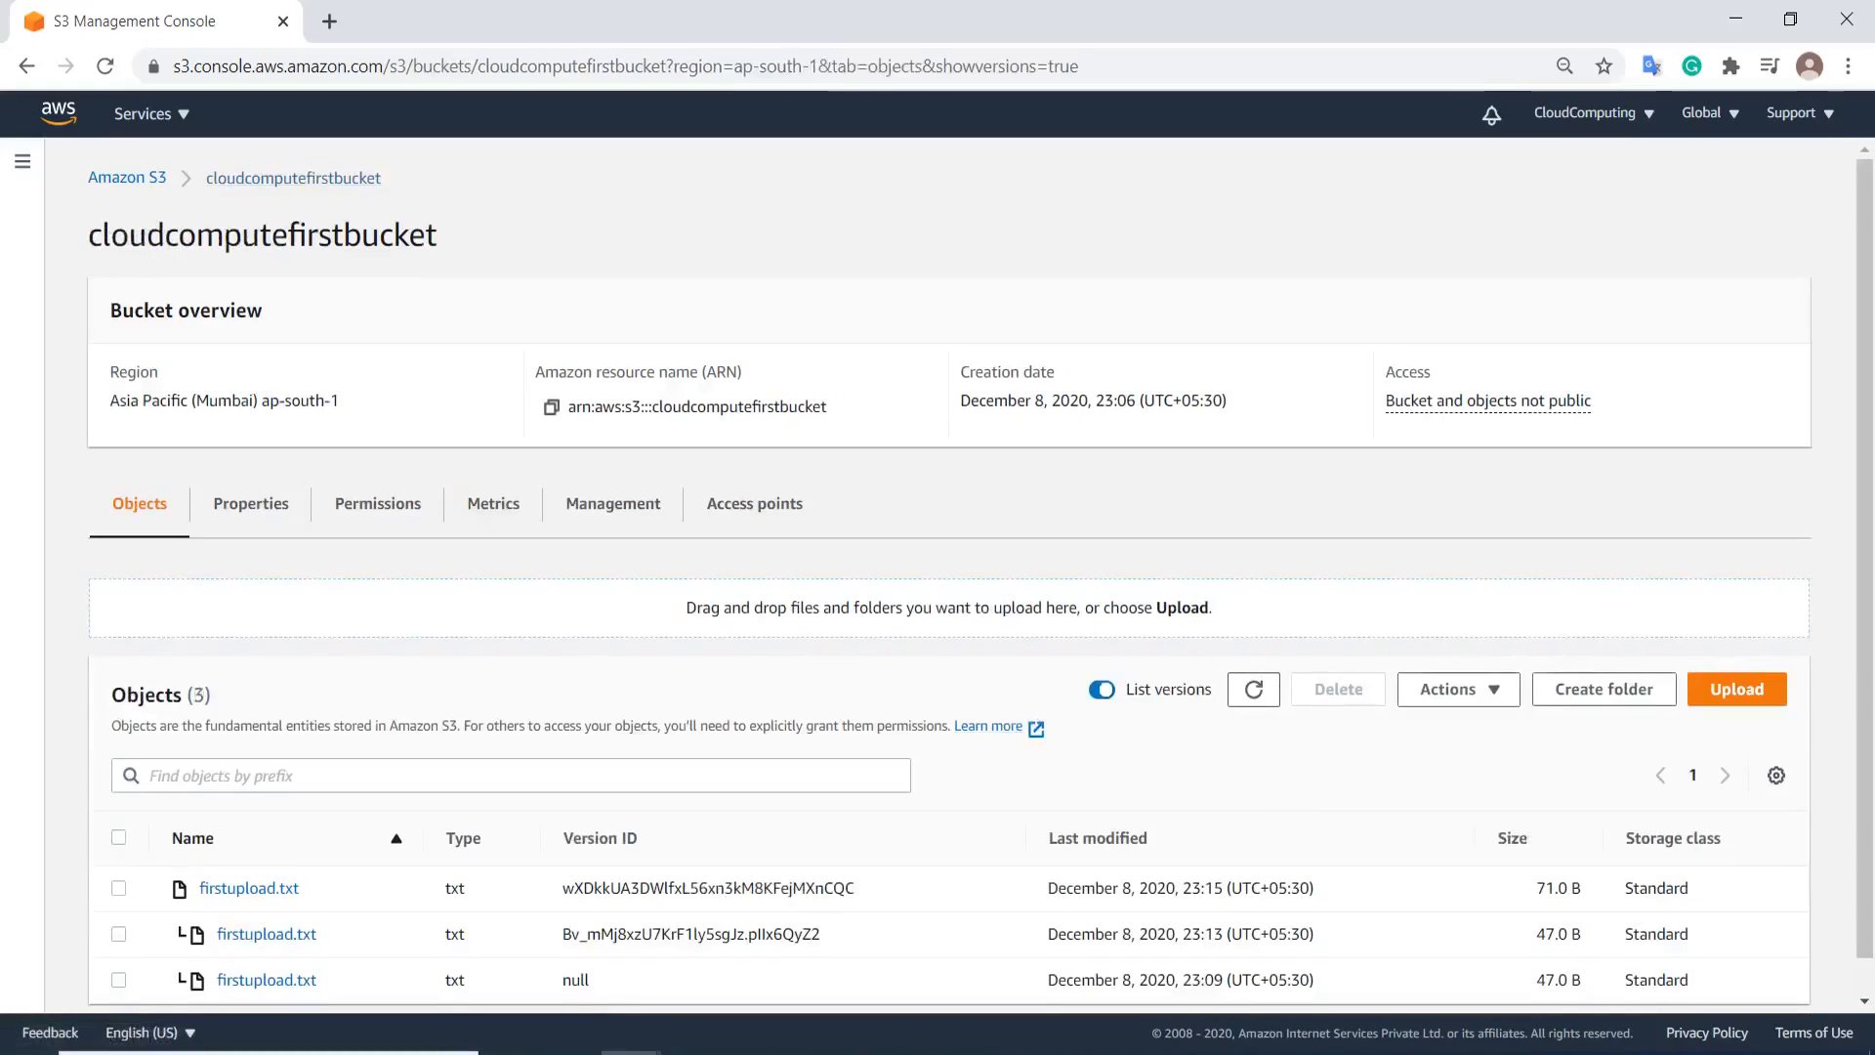
click(118, 934)
click(118, 980)
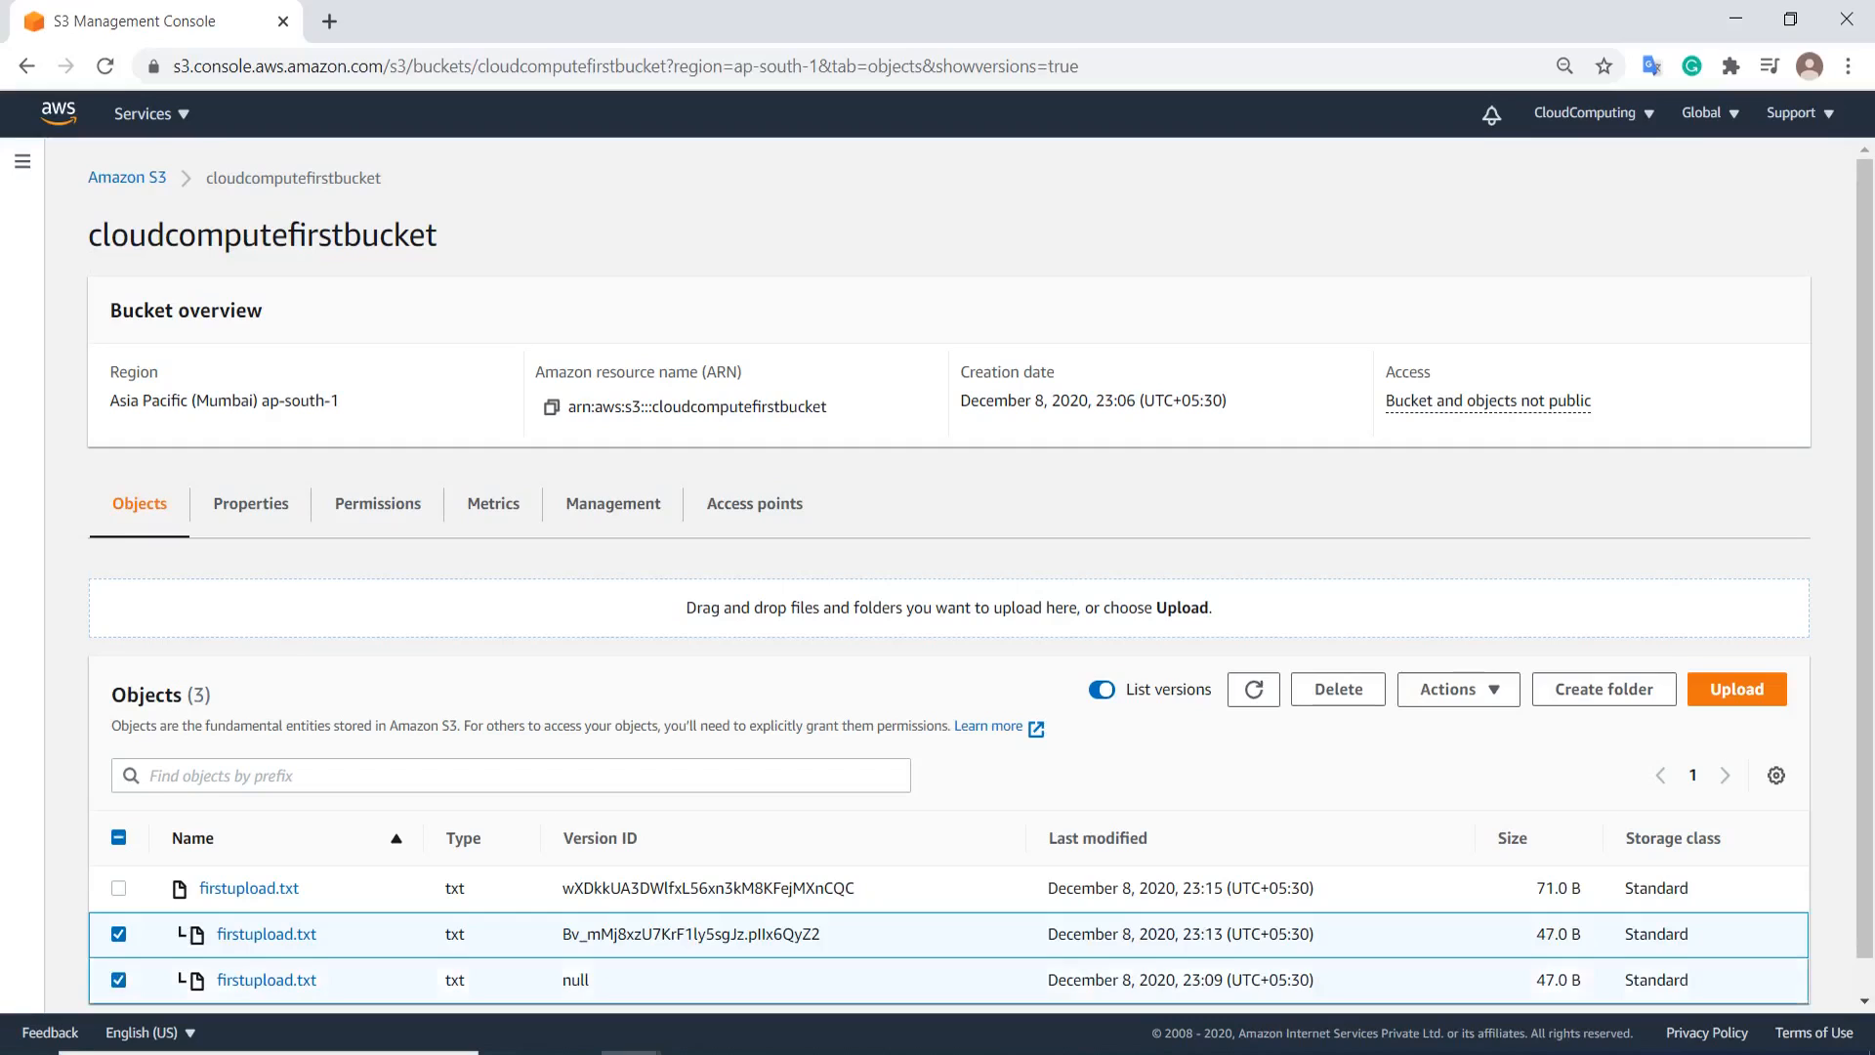
click(118, 887)
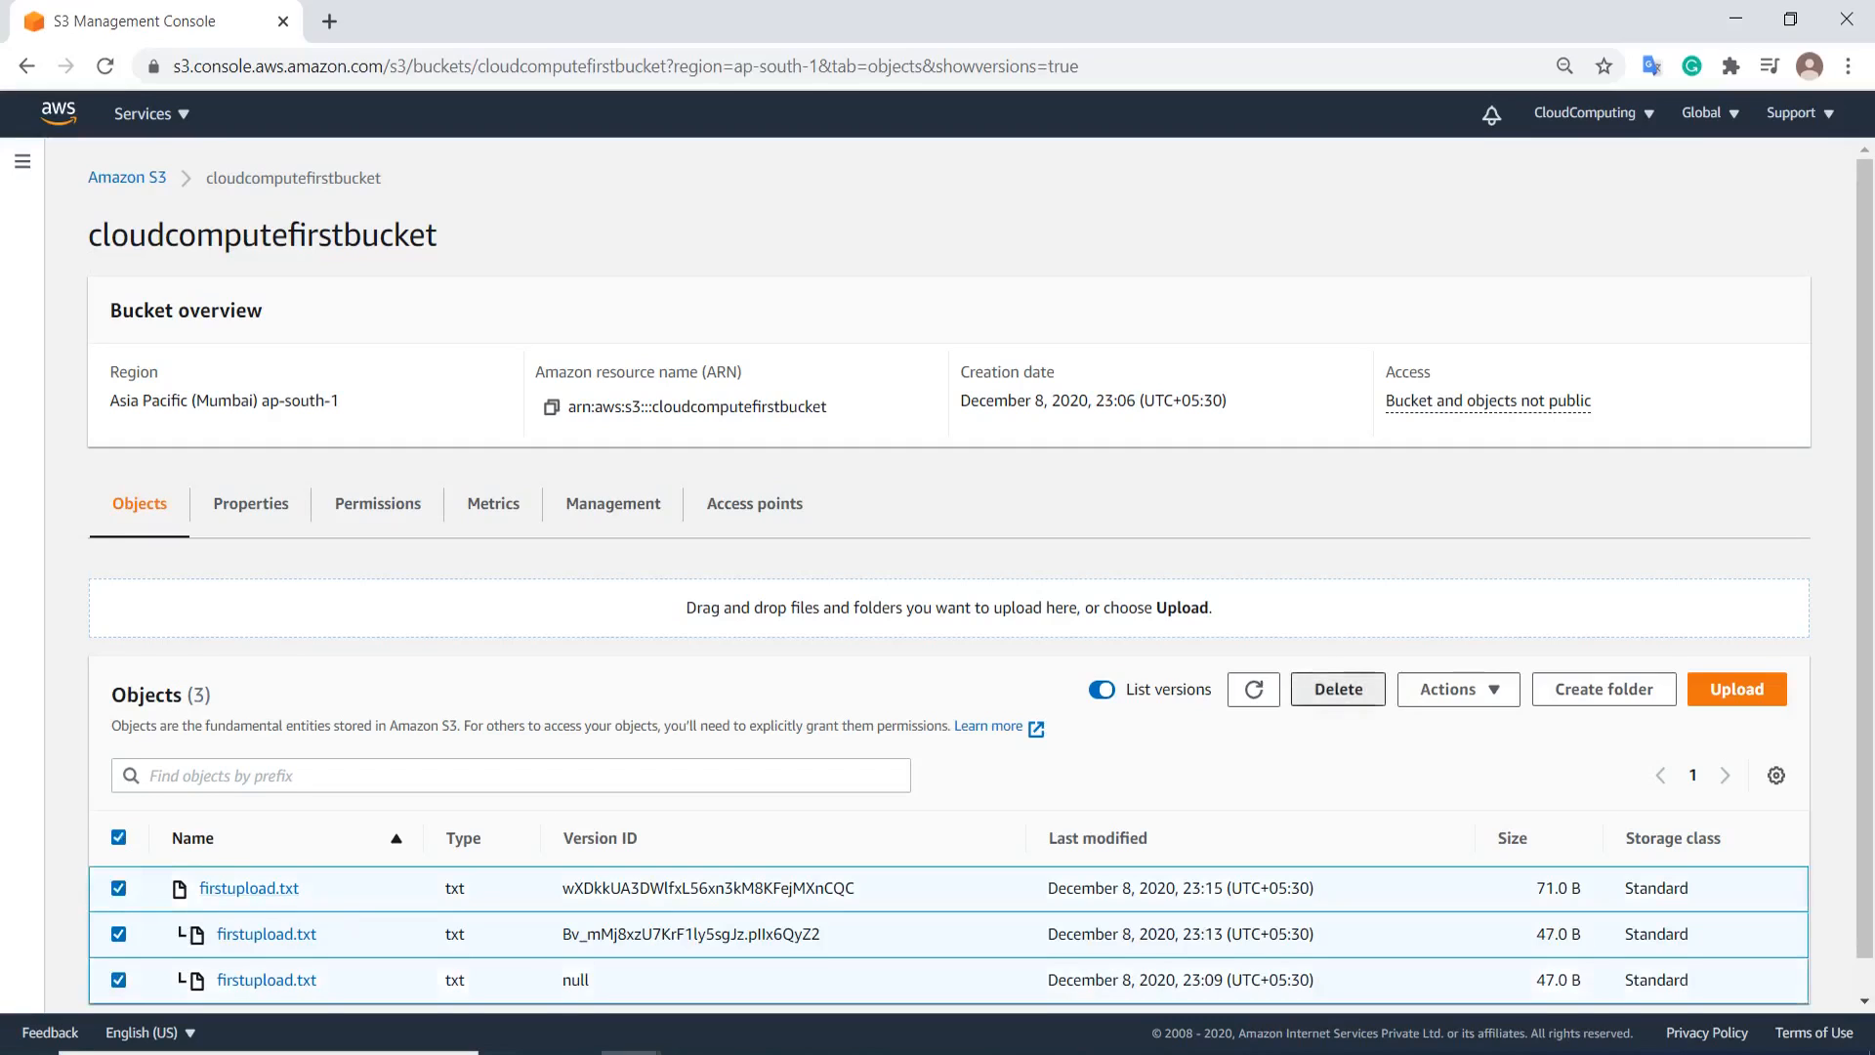
click(1337, 688)
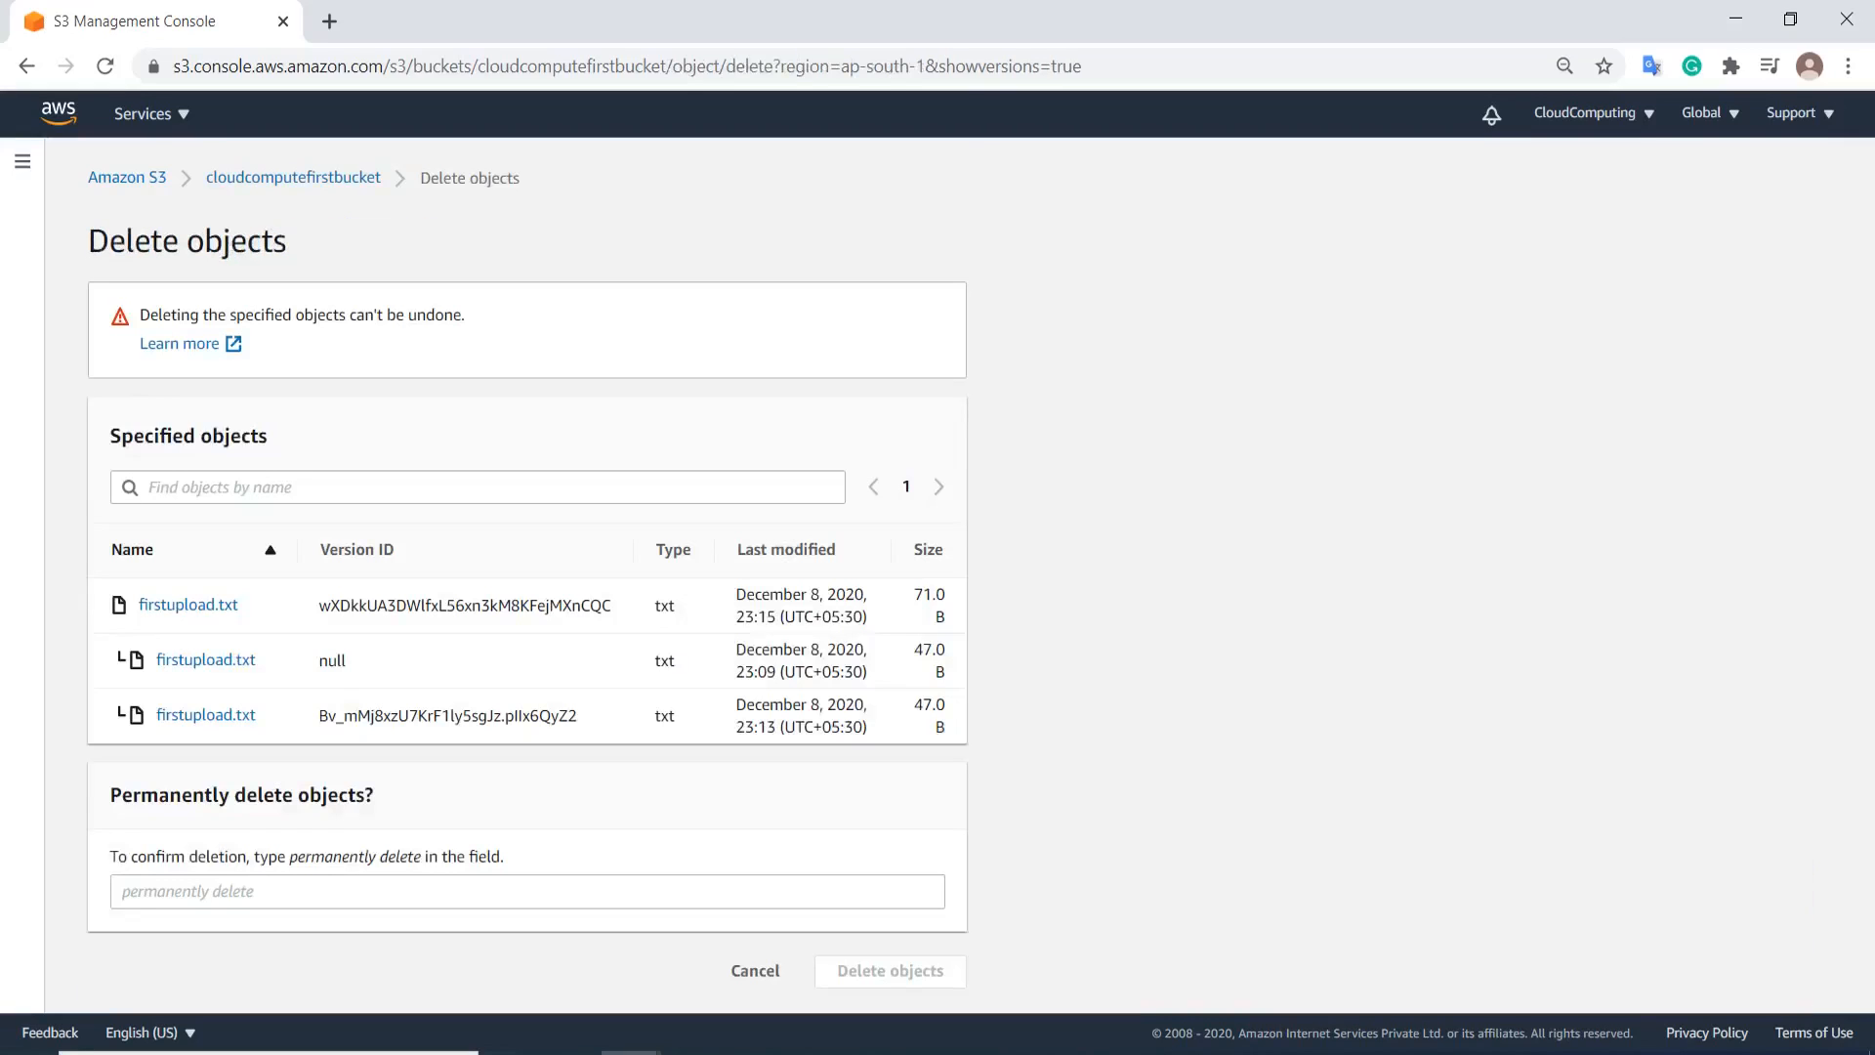
drag(289, 856, 421, 856)
key(ctrl+c)
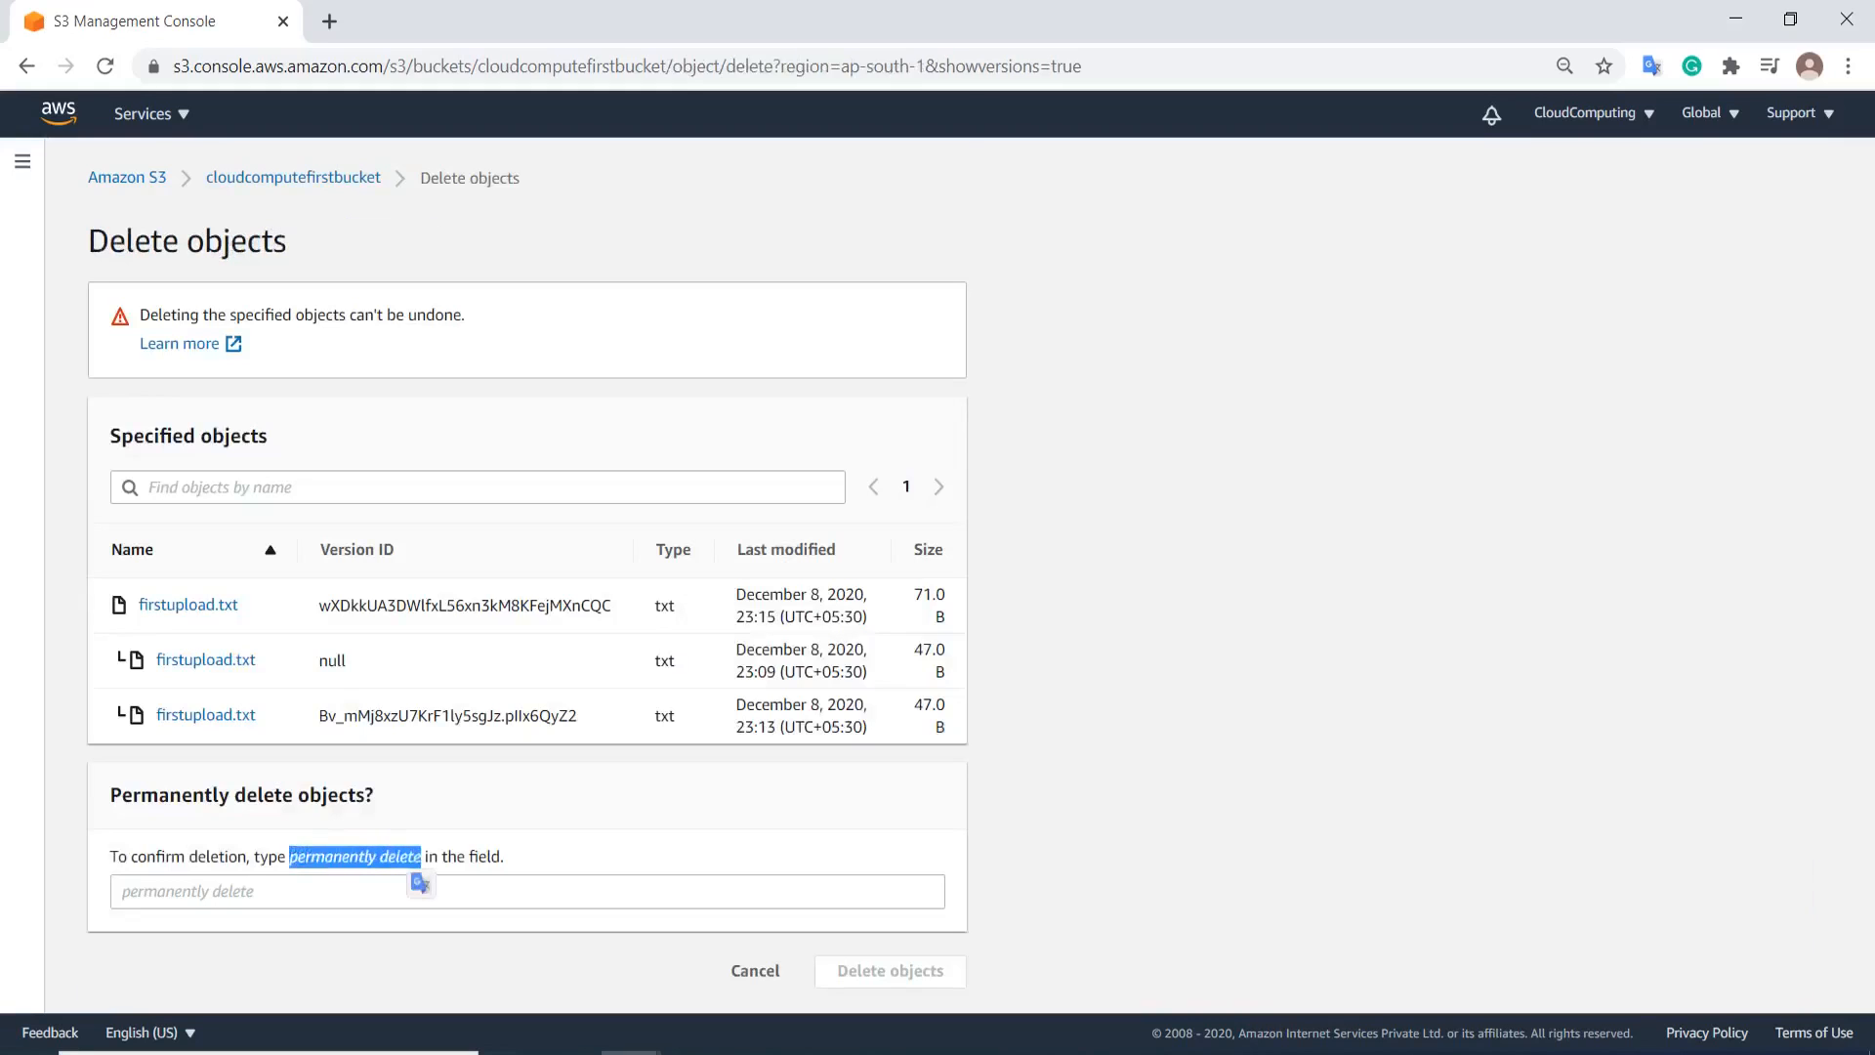
click(391, 891)
key(ctrl+v)
click(889, 970)
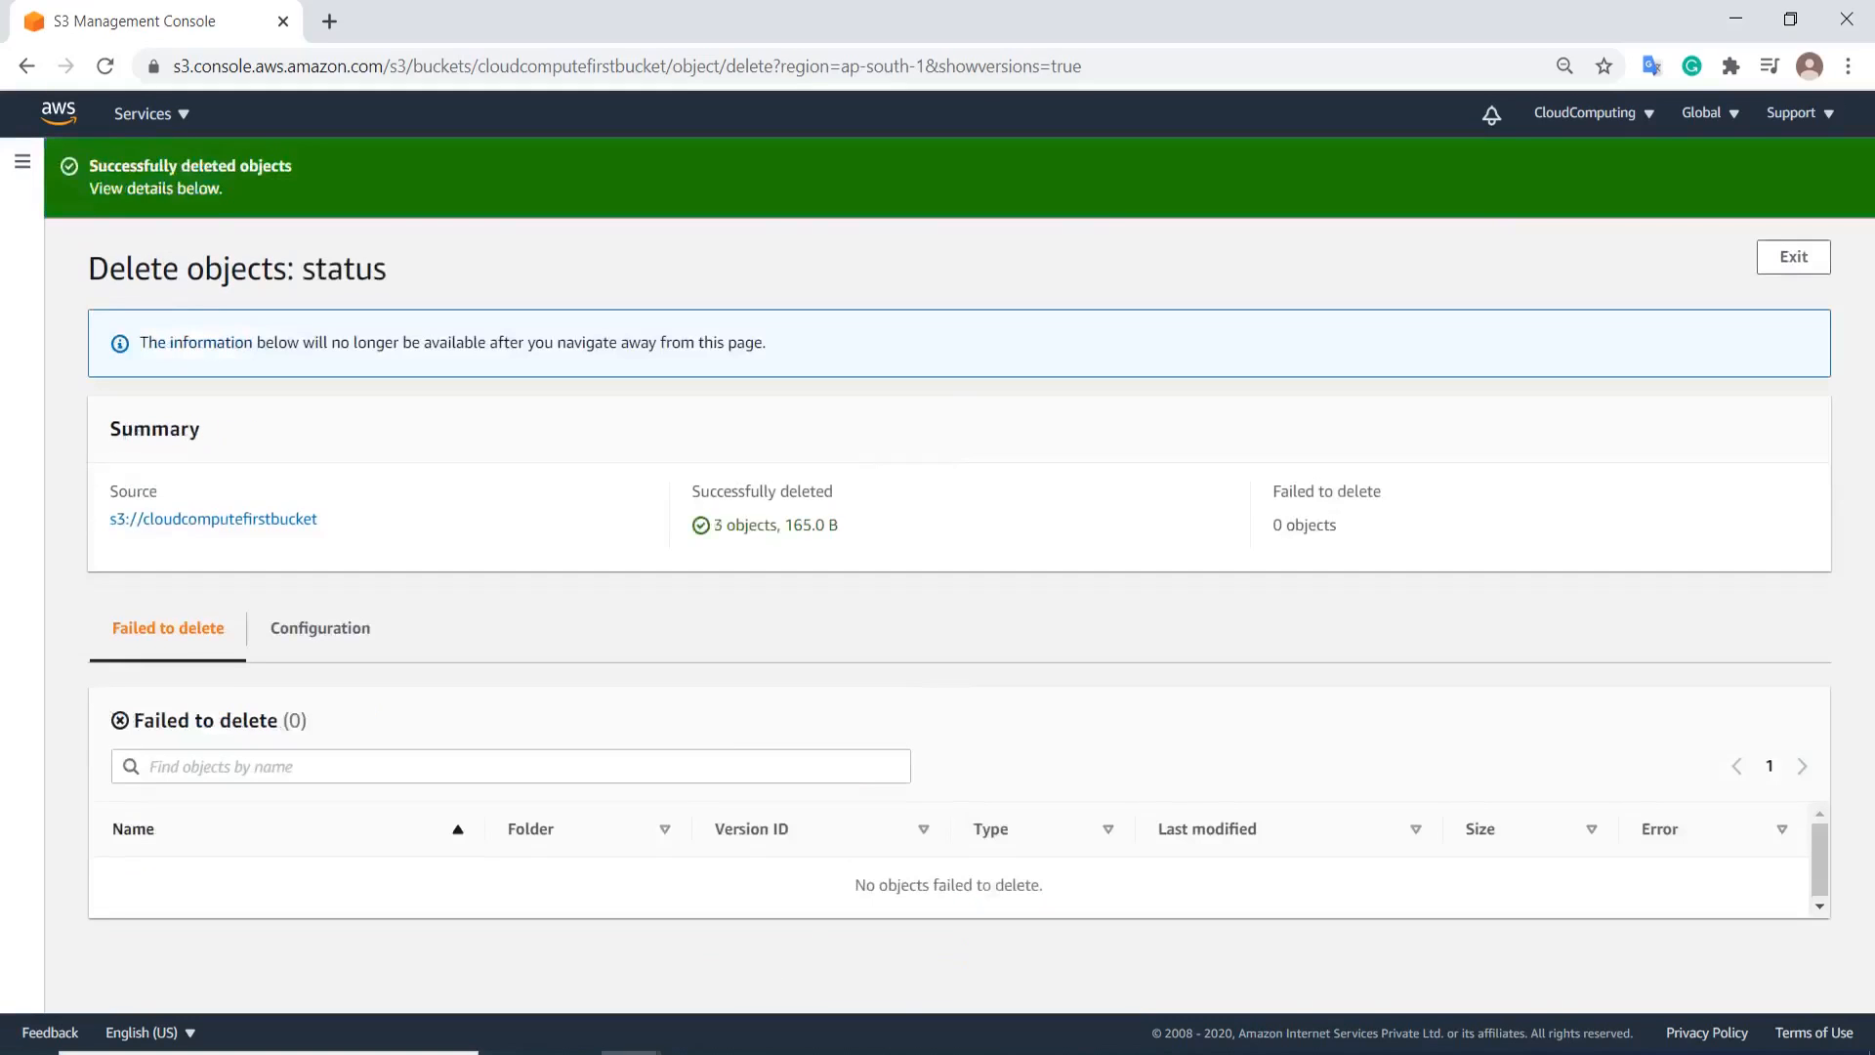
click(1794, 257)
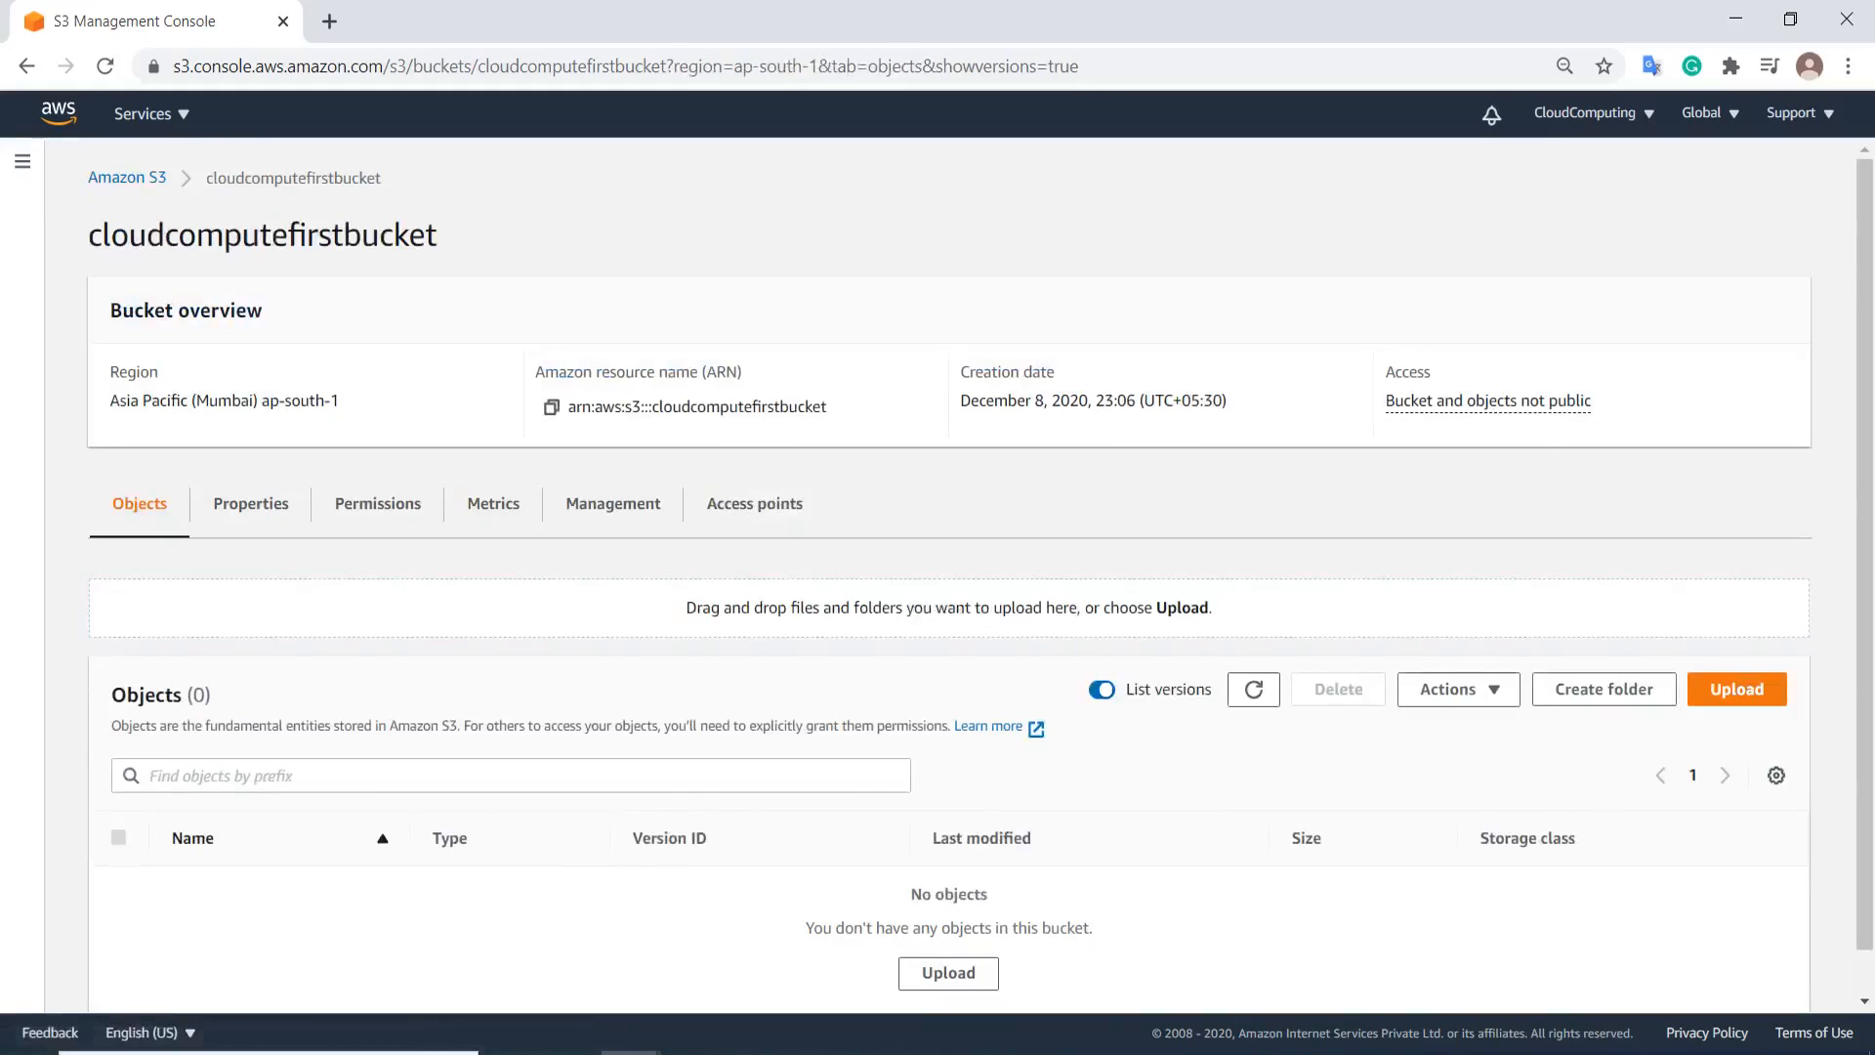
click(1102, 689)
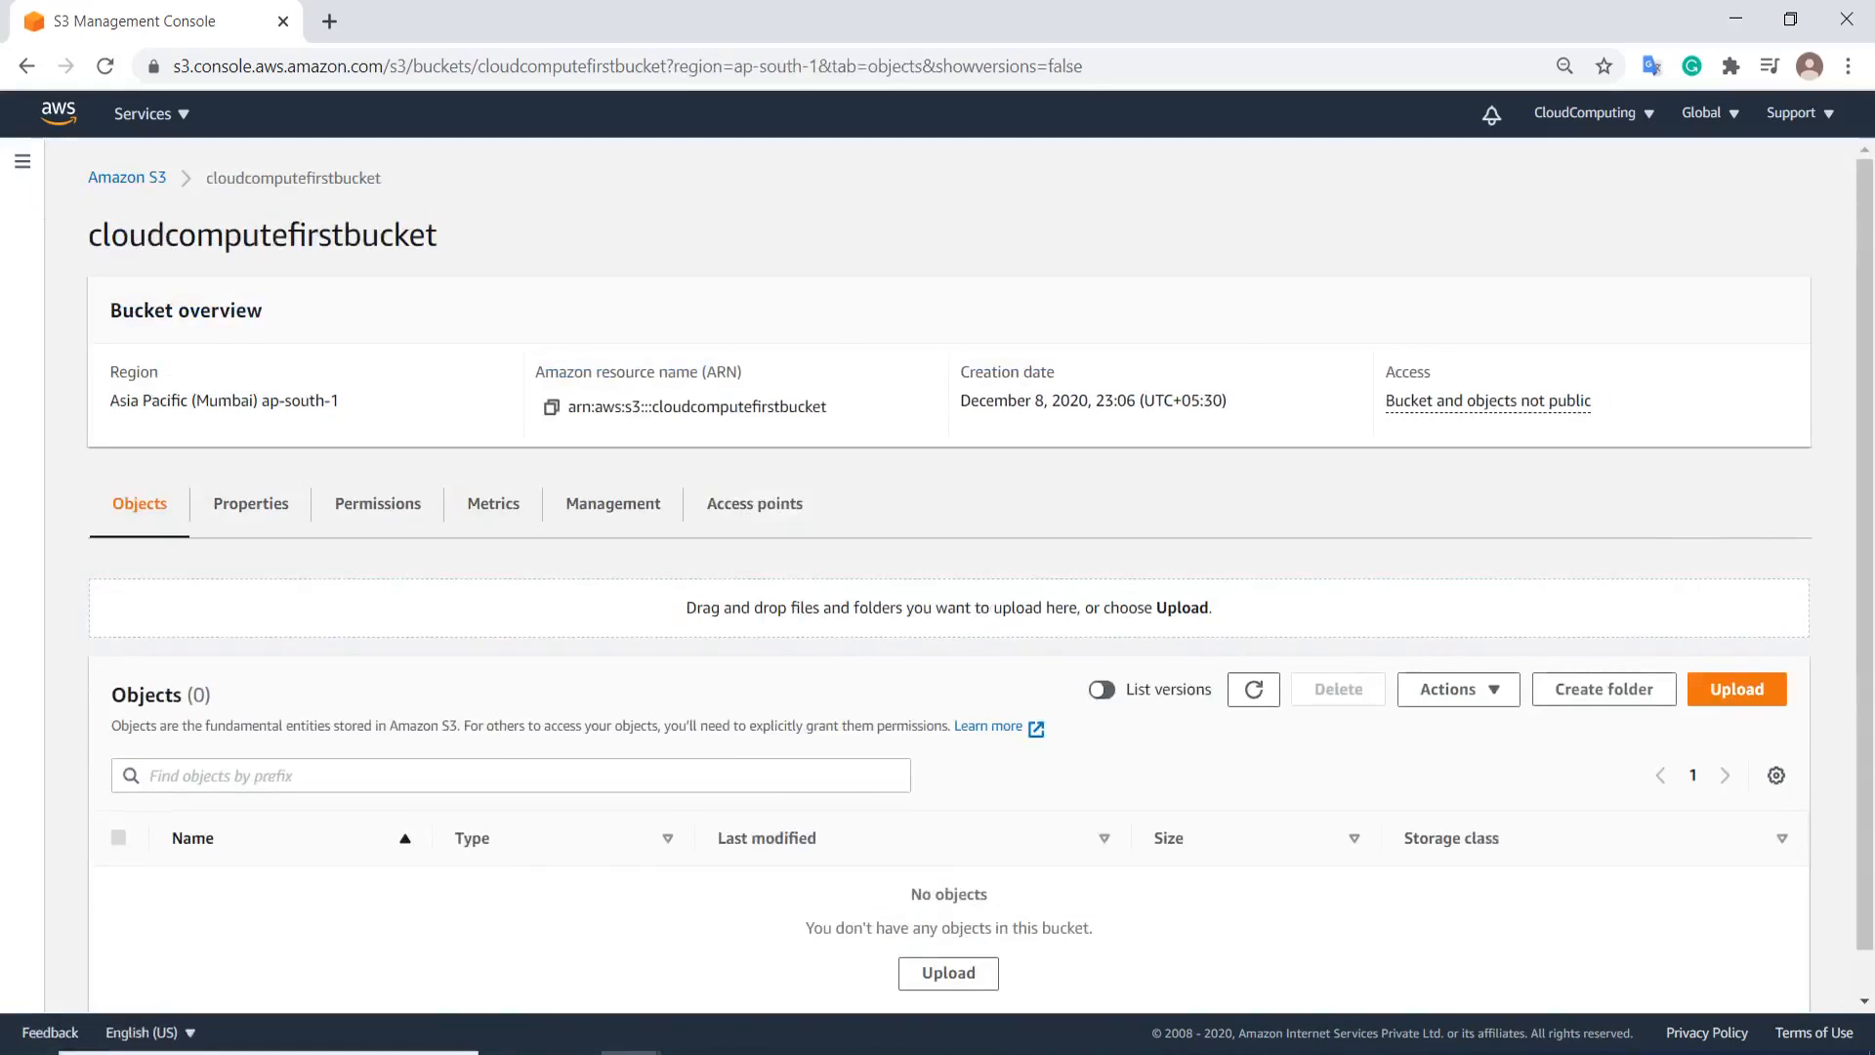
scroll(938, 586, down, 1)
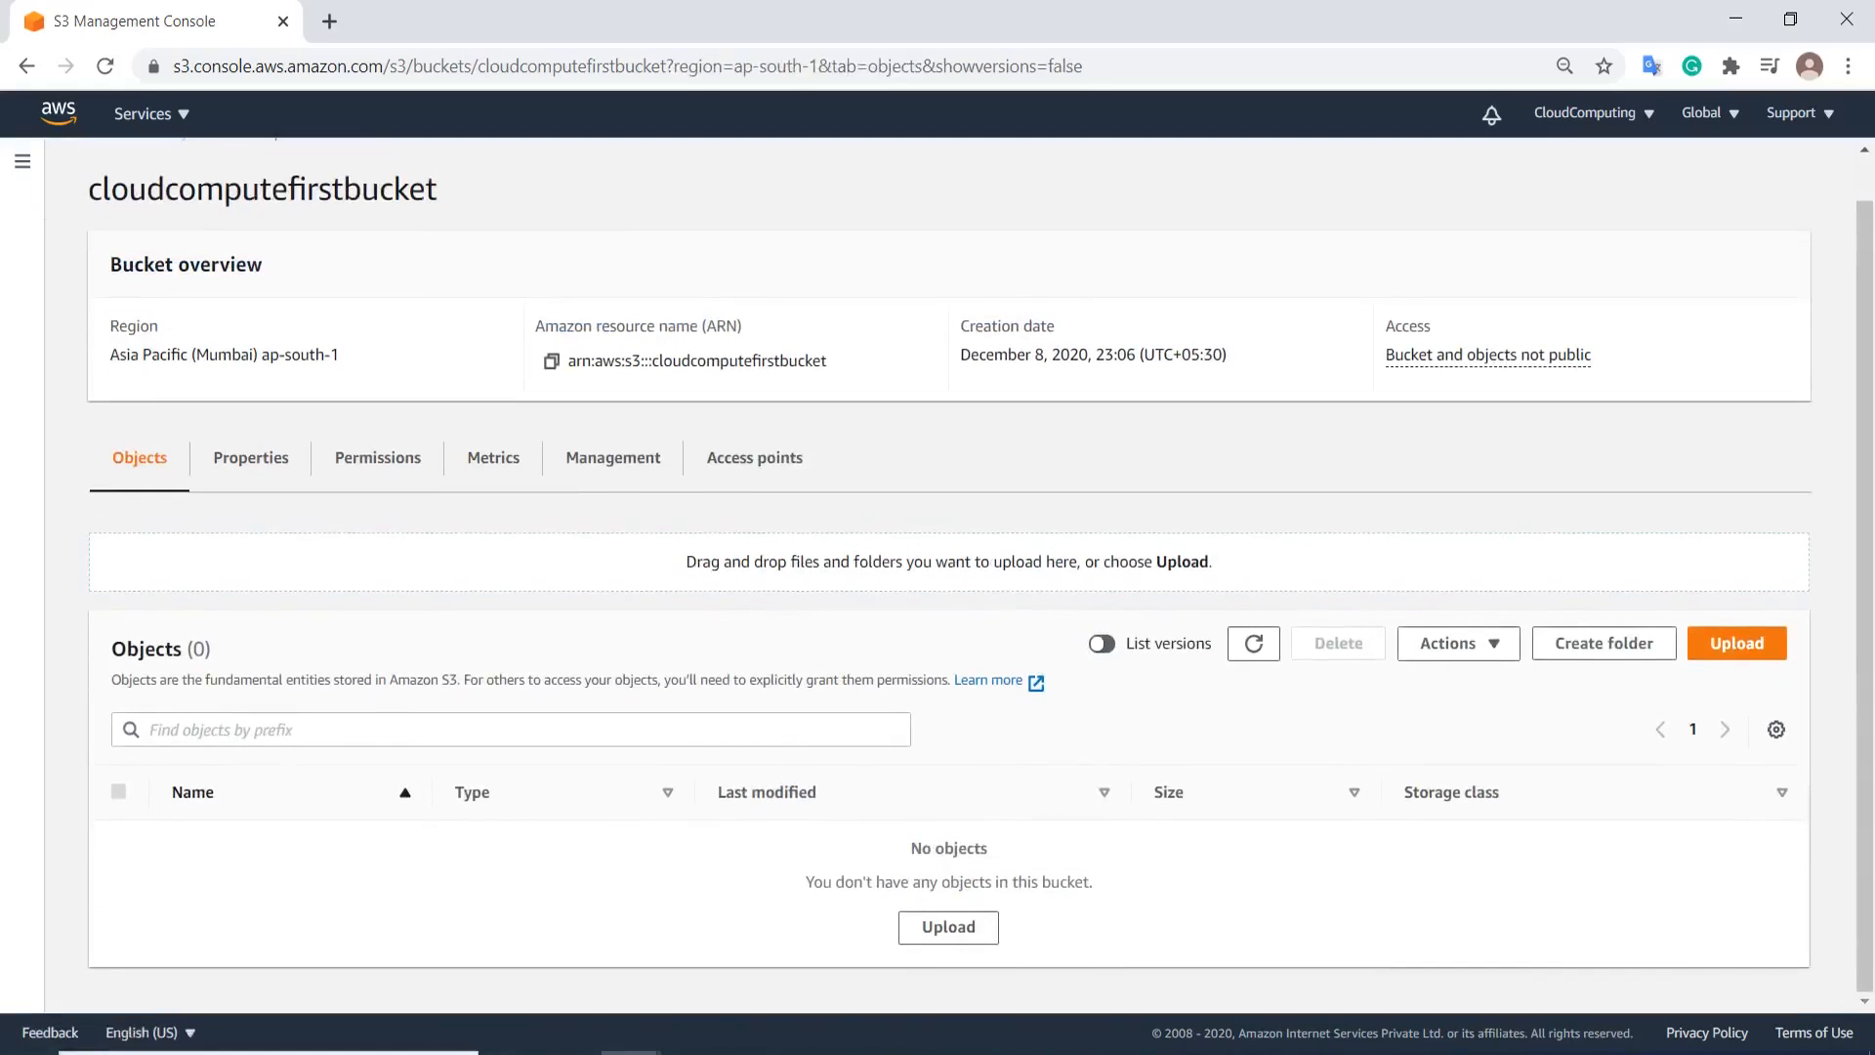